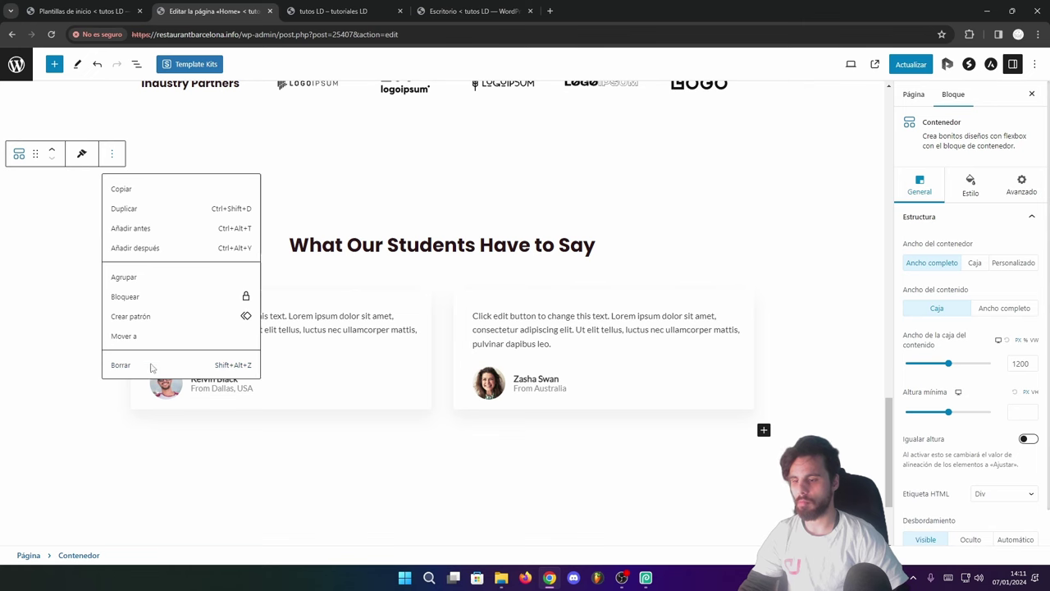
- Delete the container with the "What Our Students Have to Say" testimonials
{"action": "left_click", "coordinate": [153, 365]}
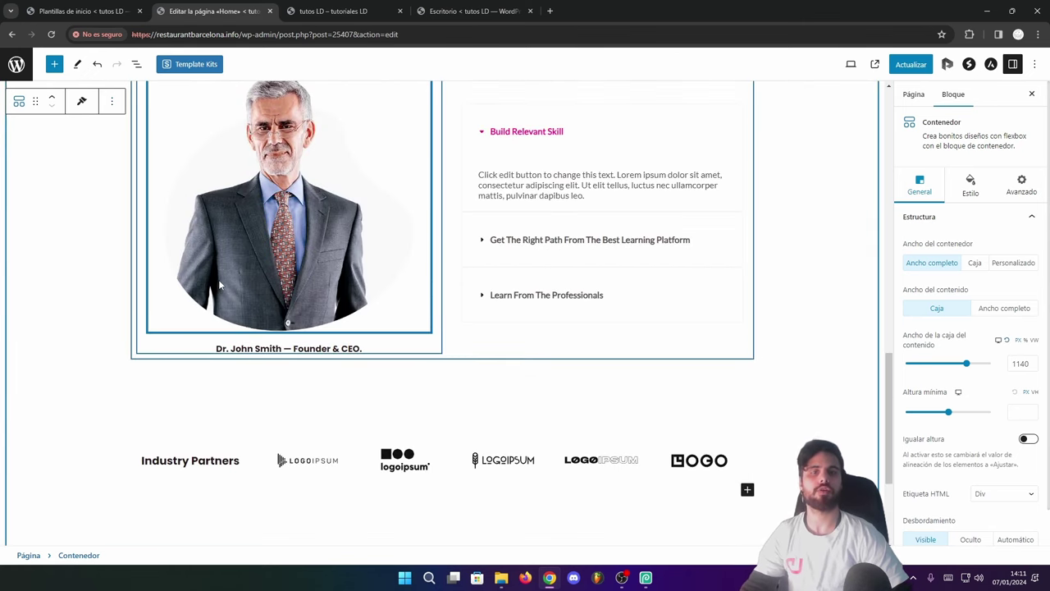
{"action": "mouse_move", "coordinate": [620, 577]}
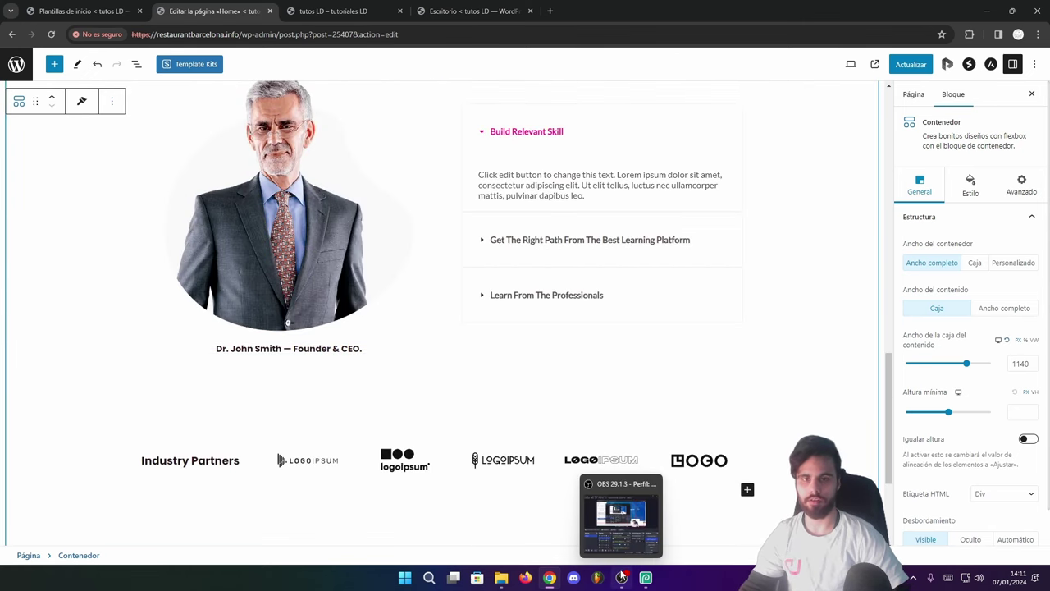
{"action": "left_click", "coordinate": [621, 515]}
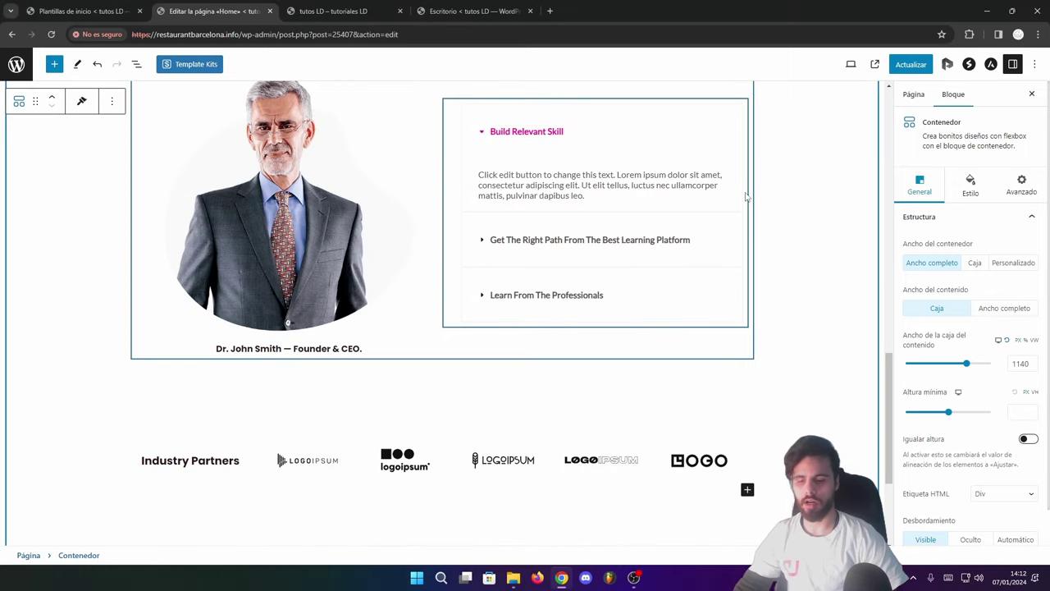
- Delete the container with the "Be in Demand with Our Professional Training" section and the industry partner logos
{"action": "scroll", "coordinate": [863, 219], "scroll_direction": "up", "scroll_amount": 10}
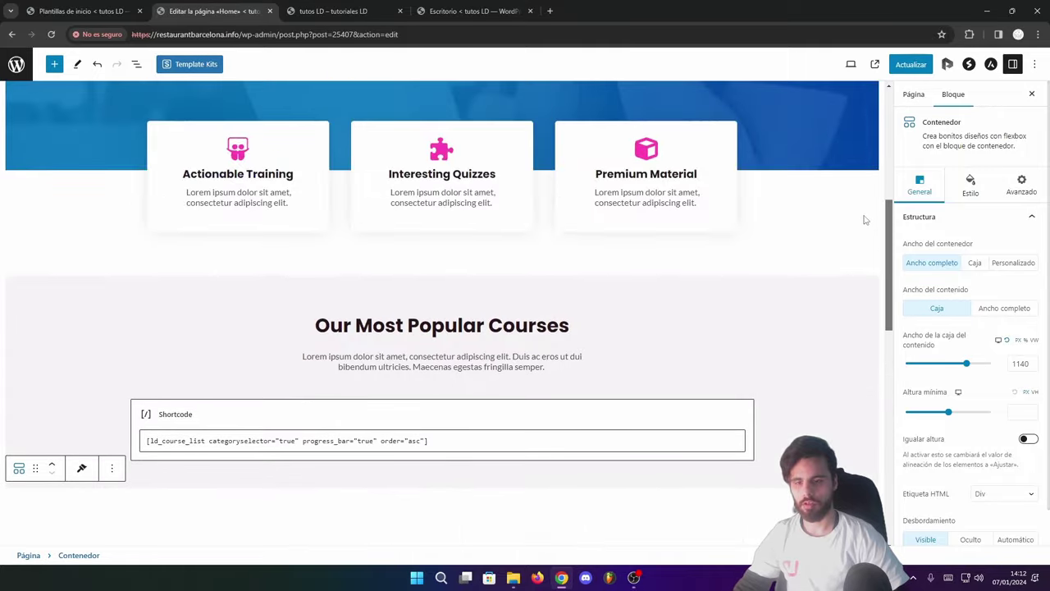
{"action": "scroll", "coordinate": [864, 220], "scroll_direction": "down", "scroll_amount": 3}
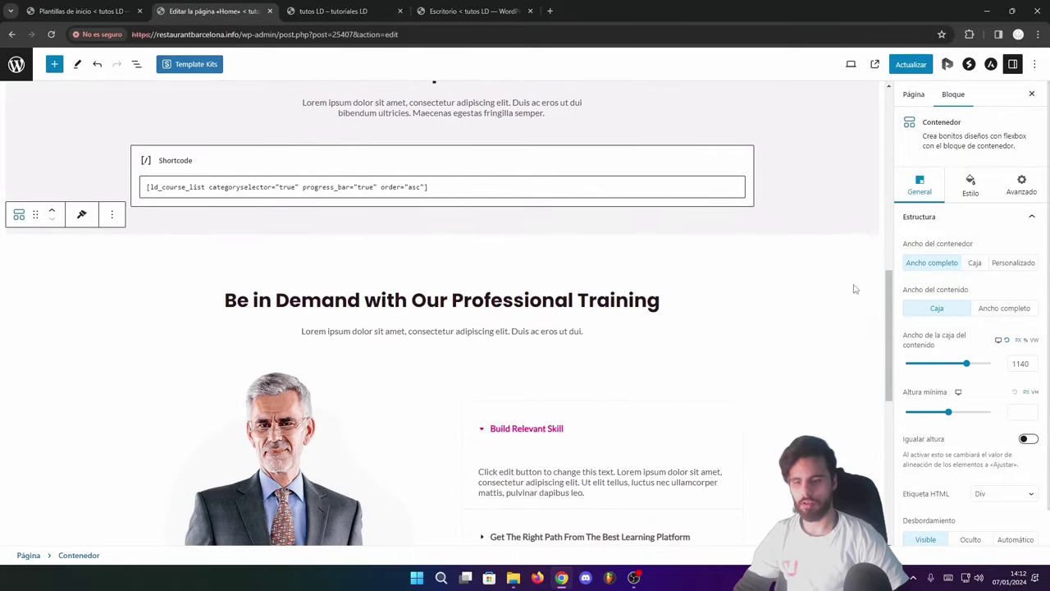
{"action": "left_click", "coordinate": [111, 214]}
{"action": "left_click", "coordinate": [154, 427]}
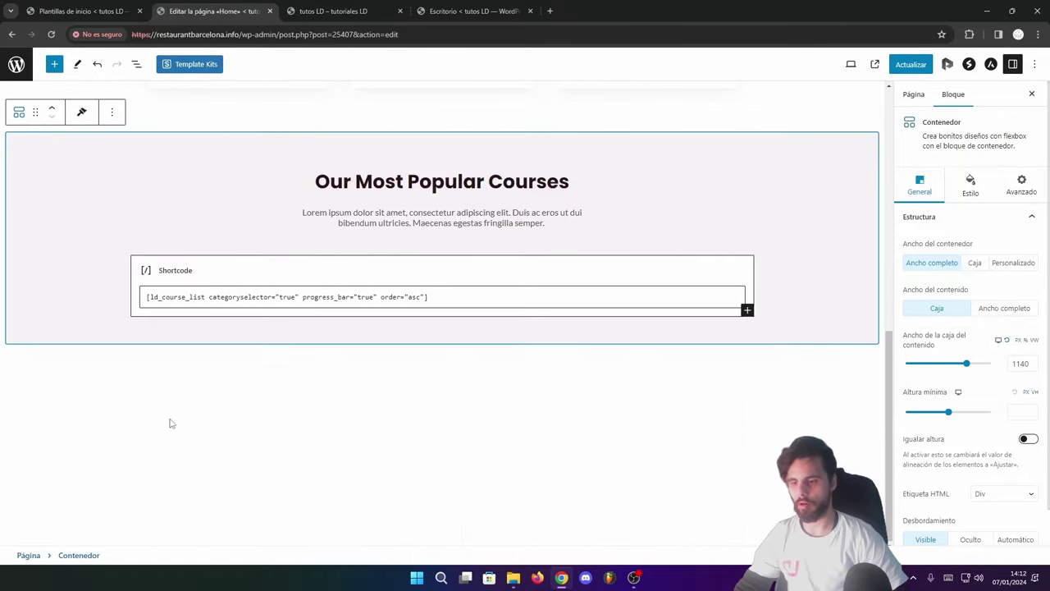
- Delete the "Our Most Popular Courses" container with its course list shortcode
{"action": "left_click", "coordinate": [112, 112]}
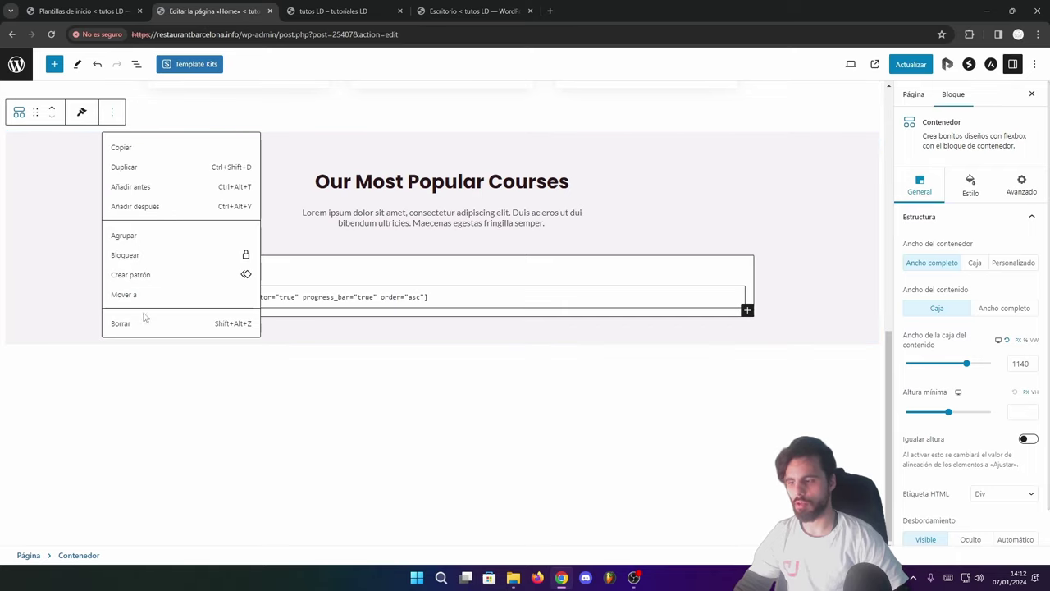
{"action": "left_click", "coordinate": [144, 321]}
{"action": "scroll", "coordinate": [394, 309], "scroll_direction": "up", "scroll_amount": 4}
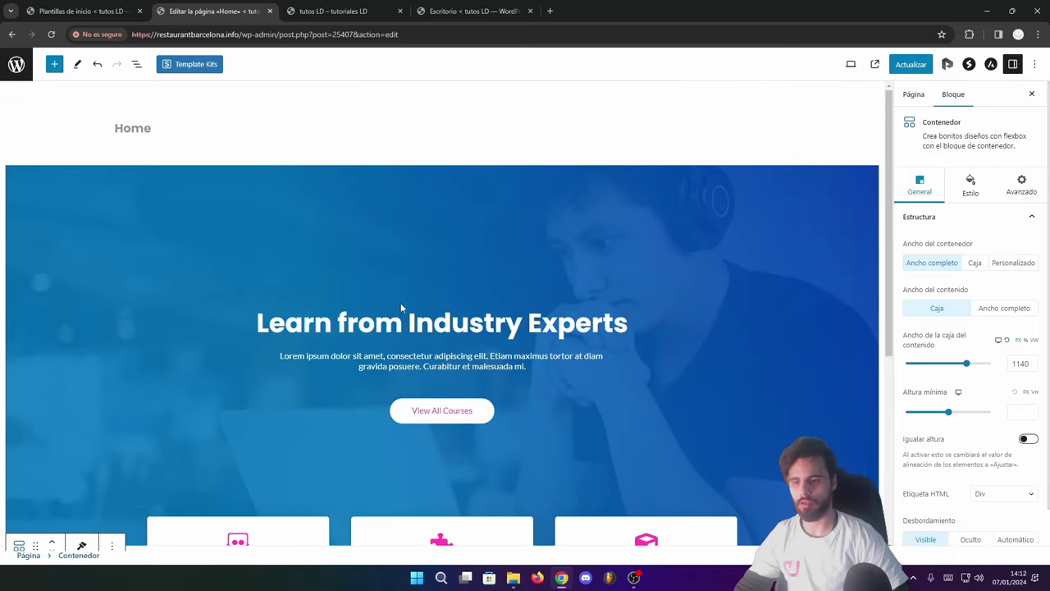
{"action": "scroll", "coordinate": [400, 304], "scroll_direction": "down", "scroll_amount": 2}
{"action": "scroll", "coordinate": [400, 301], "scroll_direction": "up", "scroll_amount": 2}
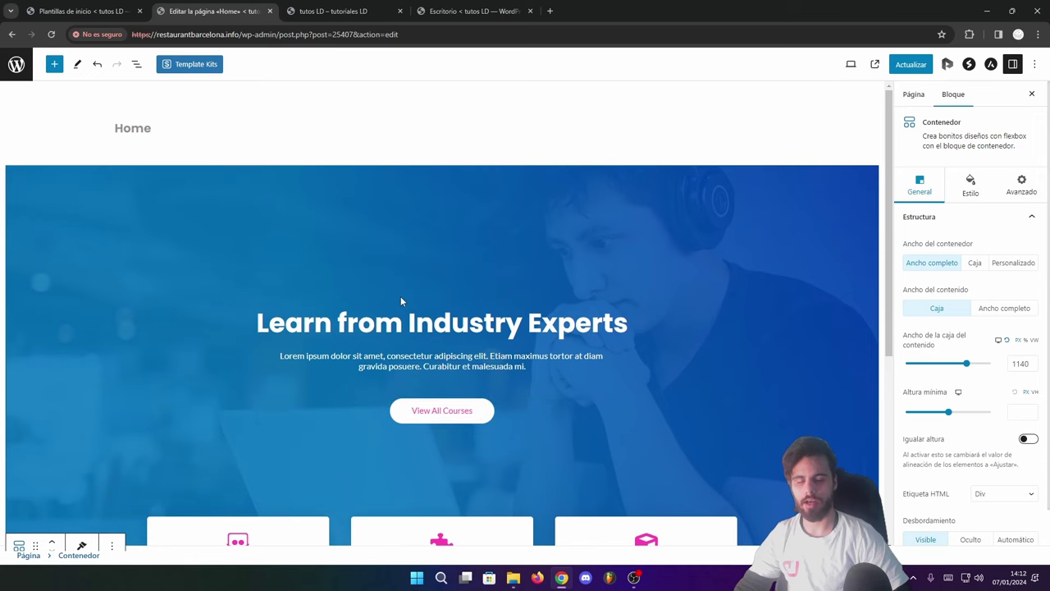
{"action": "scroll", "coordinate": [400, 301], "scroll_direction": "down", "scroll_amount": 1}
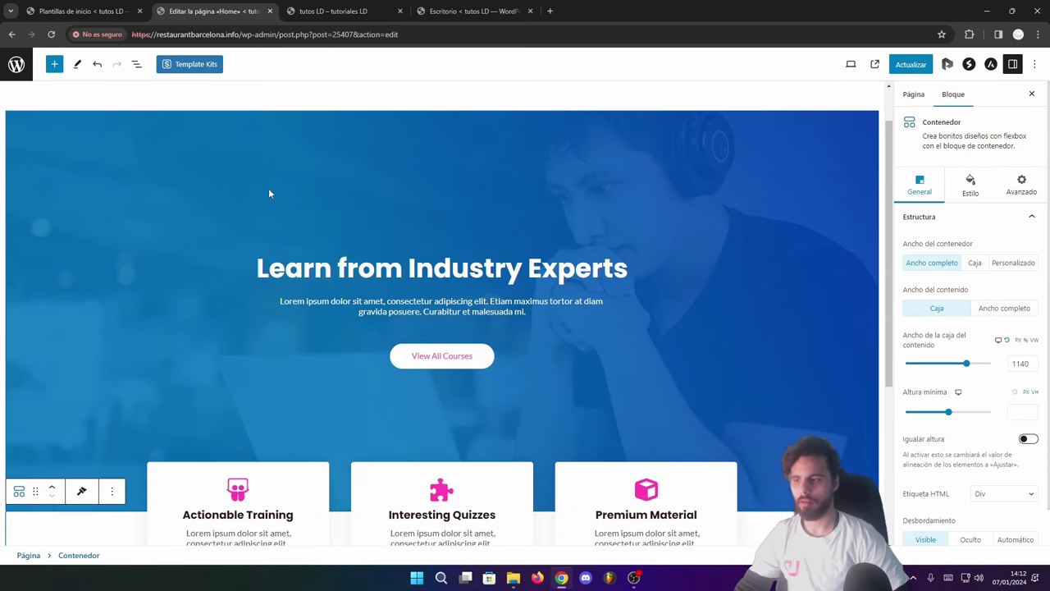
{"action": "scroll", "coordinate": [222, 113], "scroll_direction": "up", "scroll_amount": 1}
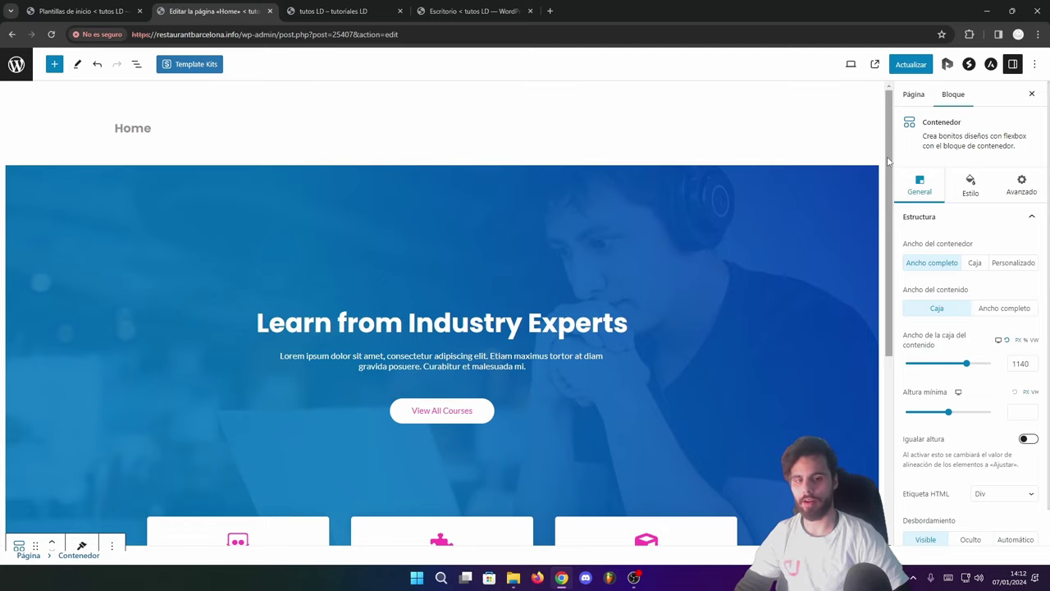
{"action": "left_click", "coordinate": [894, 426]}
{"action": "left_click_drag", "start_coordinate": [894, 426], "coordinate": [859, 148]}
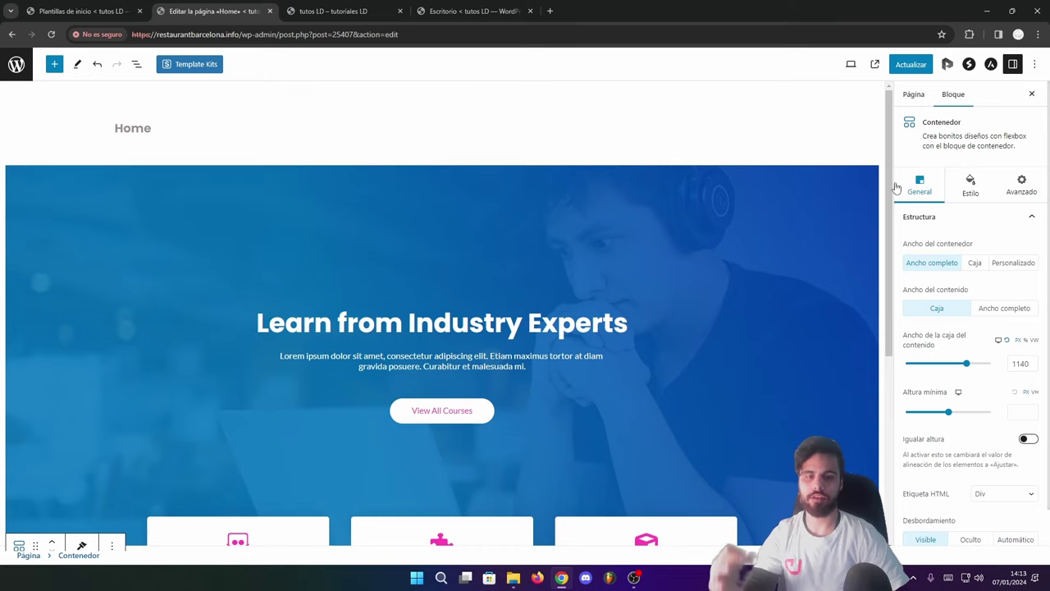
{"action": "left_click_drag", "start_coordinate": [892, 187], "coordinate": [837, 151]}
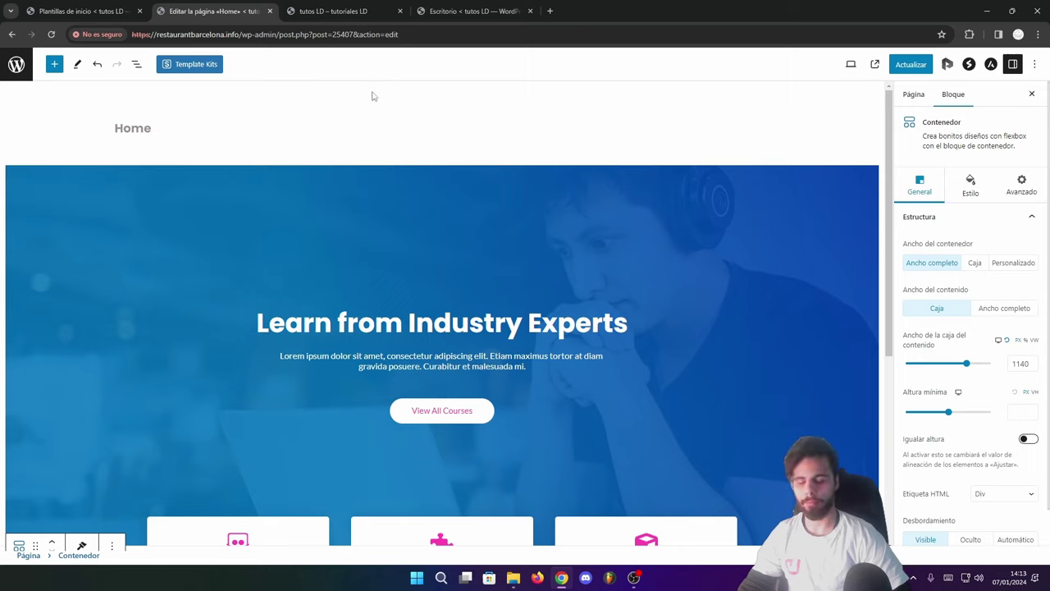
{"action": "scroll", "coordinate": [525, 135], "scroll_direction": "down", "scroll_amount": 1}
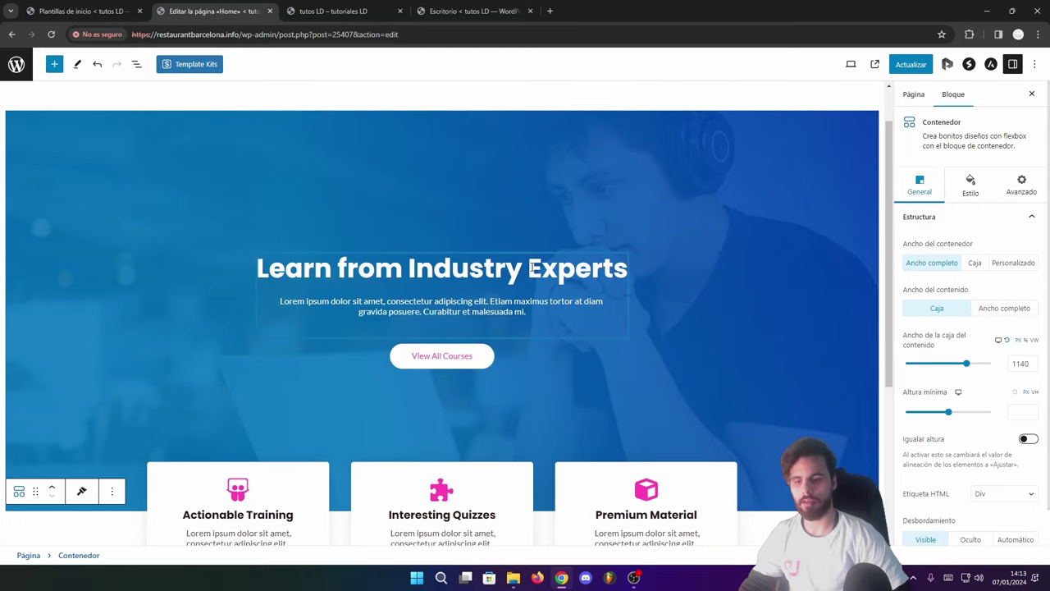
- Examine the style and general settings of the info box holding the "Learn from Industry Experts" heading
{"action": "left_click", "coordinate": [532, 267]}
{"action": "left_click", "coordinate": [968, 201]}
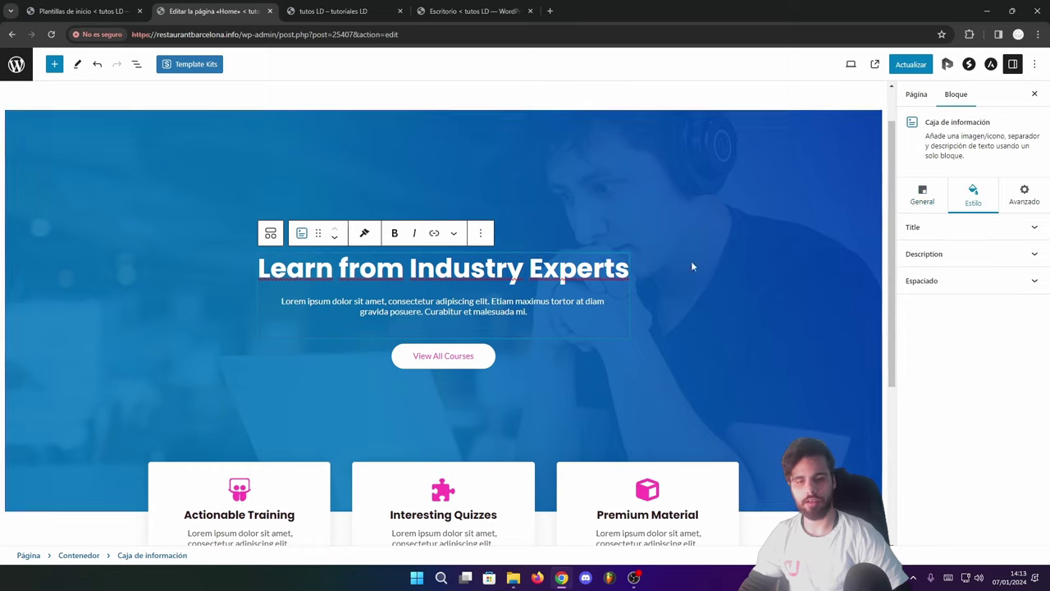
{"action": "key", "text": "ctrl+shift+Left"}
{"action": "key", "text": "ctrl+shift+Left"}
{"action": "key", "text": "ctrl+shift+Left"}
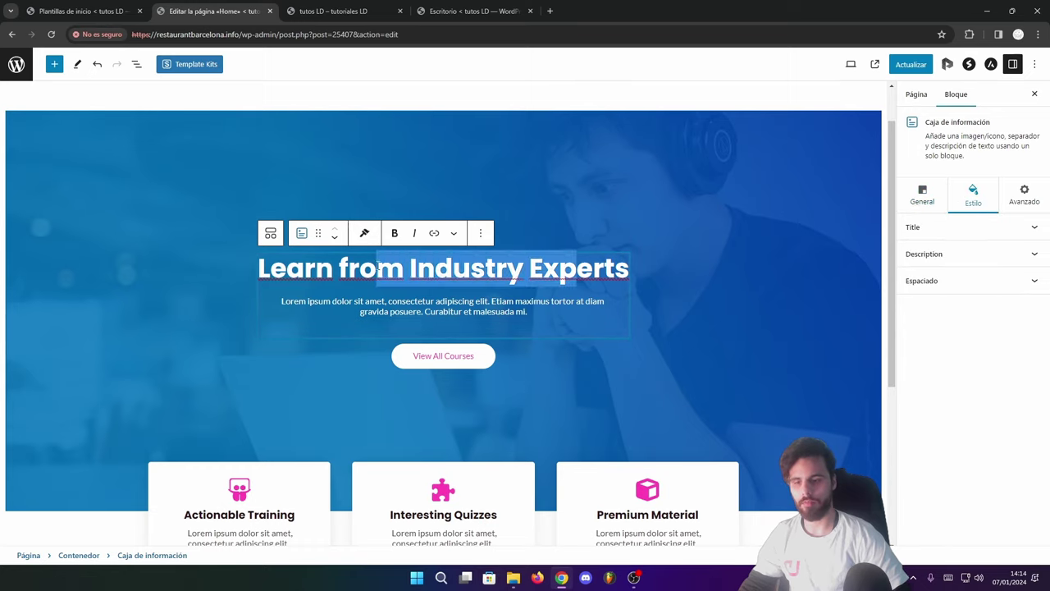
{"action": "left_click", "coordinate": [923, 197]}
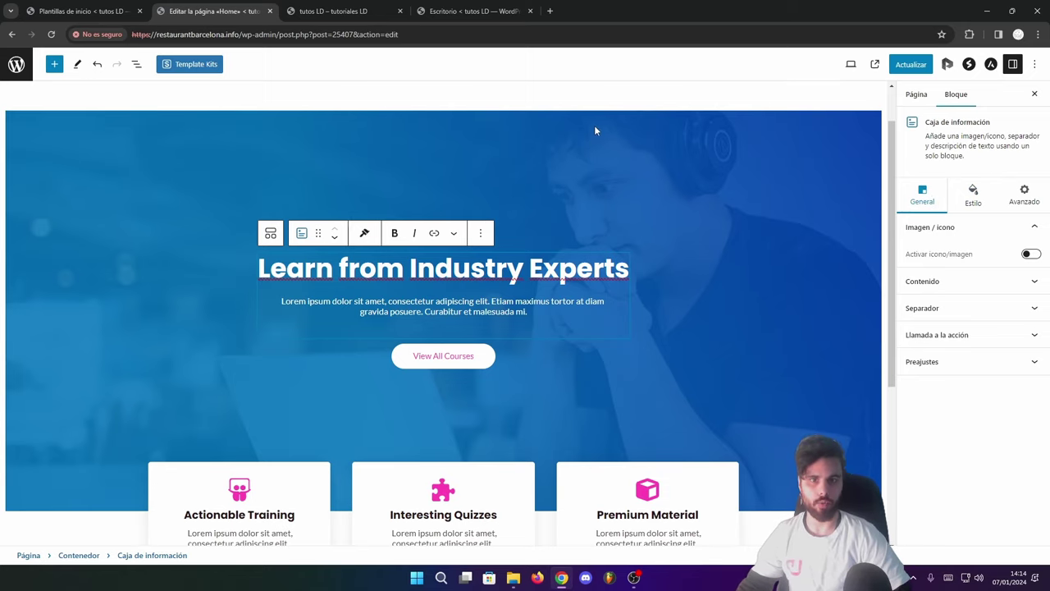
- Try the Caja and Personalizado widths on the hero container and return it to Ancho completo
{"action": "left_click", "coordinate": [569, 131]}
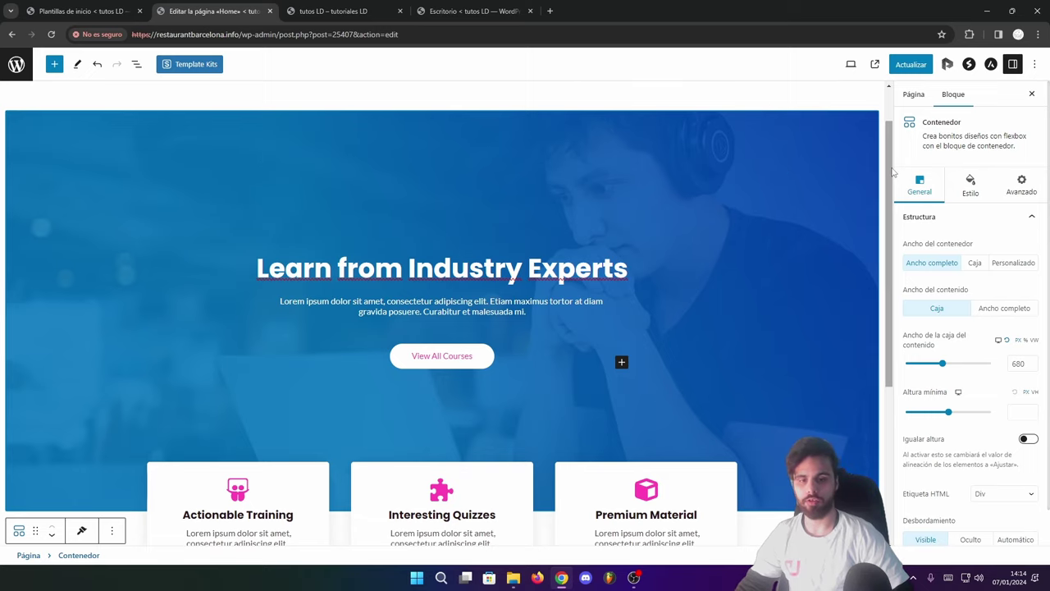
{"action": "left_click_drag", "start_coordinate": [888, 166], "coordinate": [468, 148]}
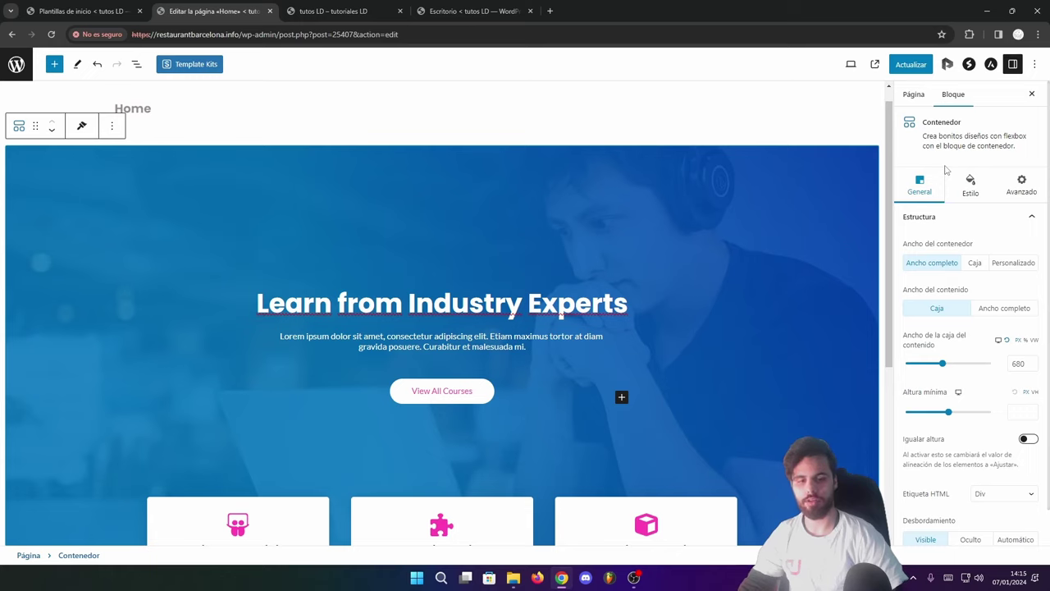
{"action": "scroll", "coordinate": [943, 172], "scroll_direction": "down", "scroll_amount": 1}
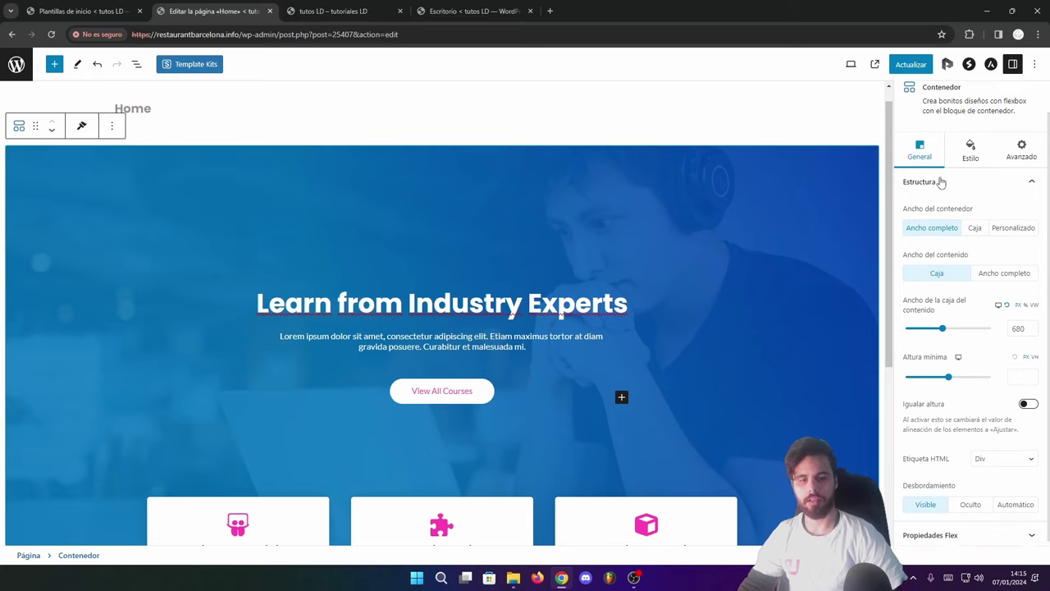
{"action": "left_click", "coordinate": [975, 224]}
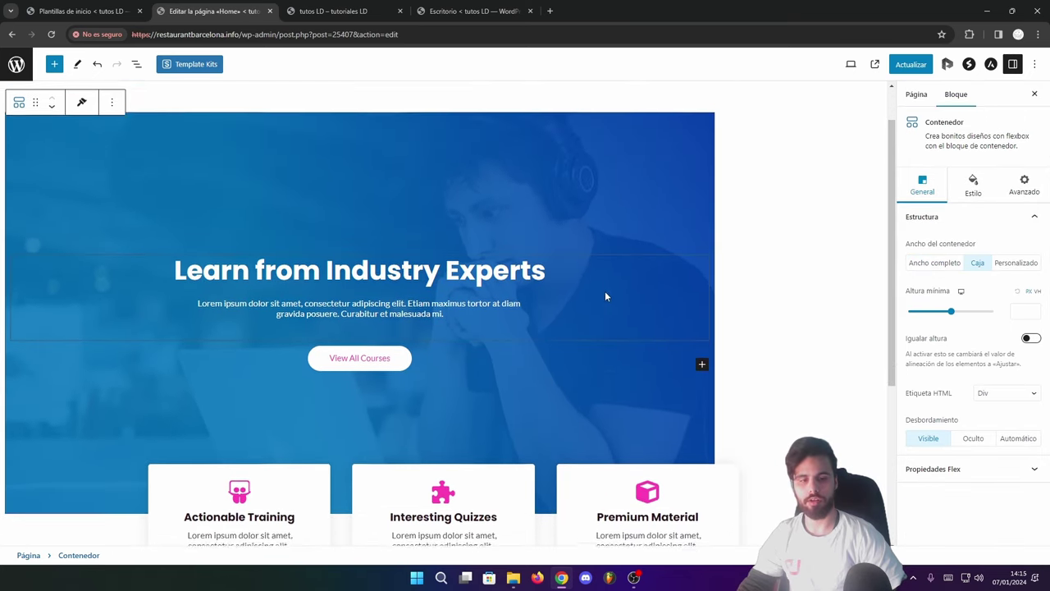
{"action": "left_click", "coordinate": [1013, 263]}
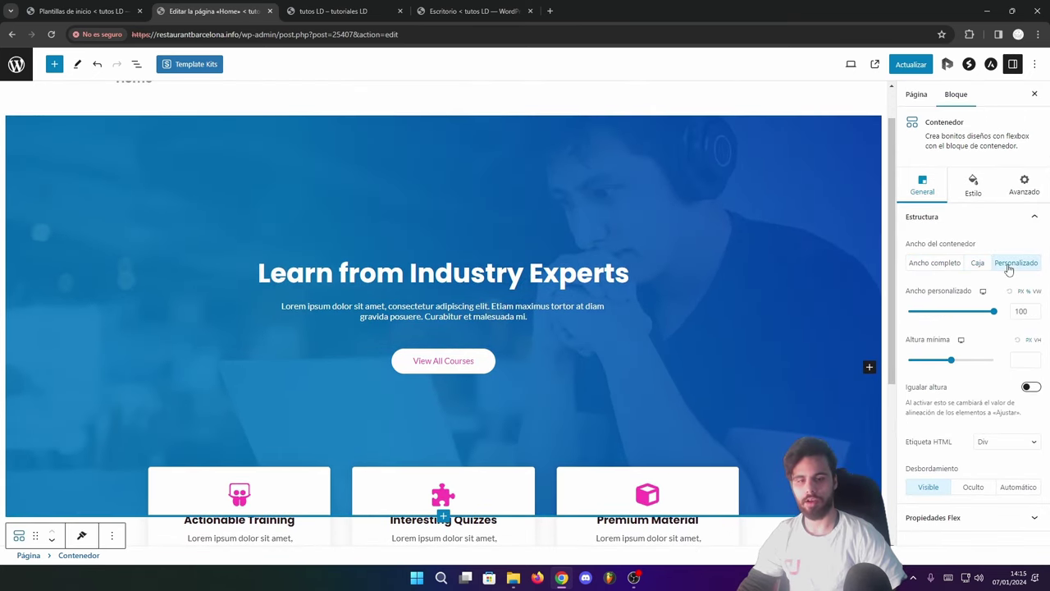
{"action": "mouse_move", "coordinate": [993, 312]}
{"action": "left_mouse_down"}
{"action": "mouse_move", "coordinate": [978, 314]}
{"action": "mouse_move", "coordinate": [994, 313]}
{"action": "left_mouse_up"}
{"action": "left_click", "coordinate": [927, 263]}
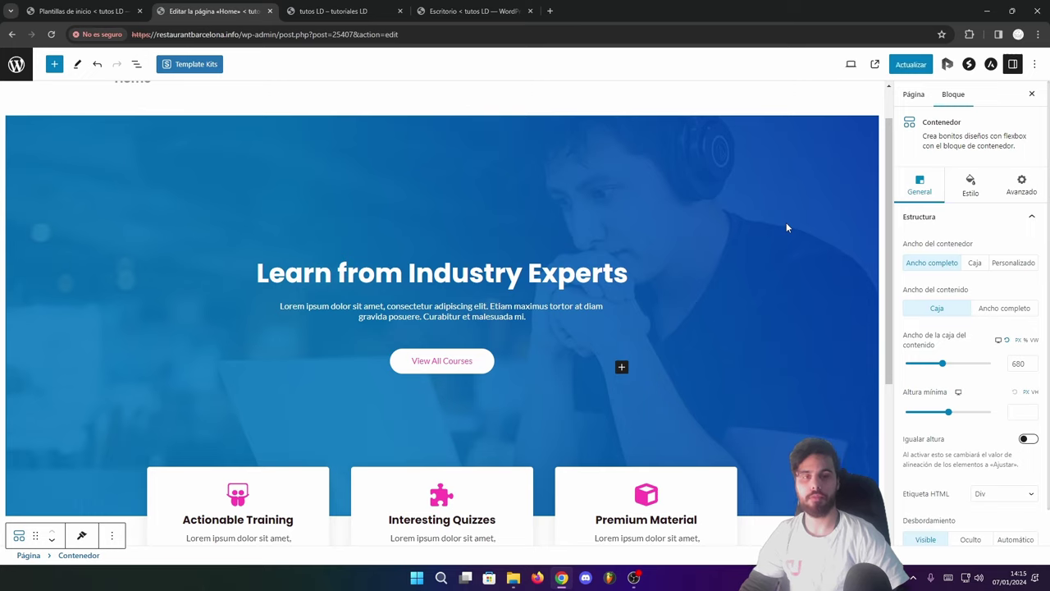
- Preview the page layout in the Móvil view and return to the Escritorio view
{"action": "left_click", "coordinate": [851, 66]}
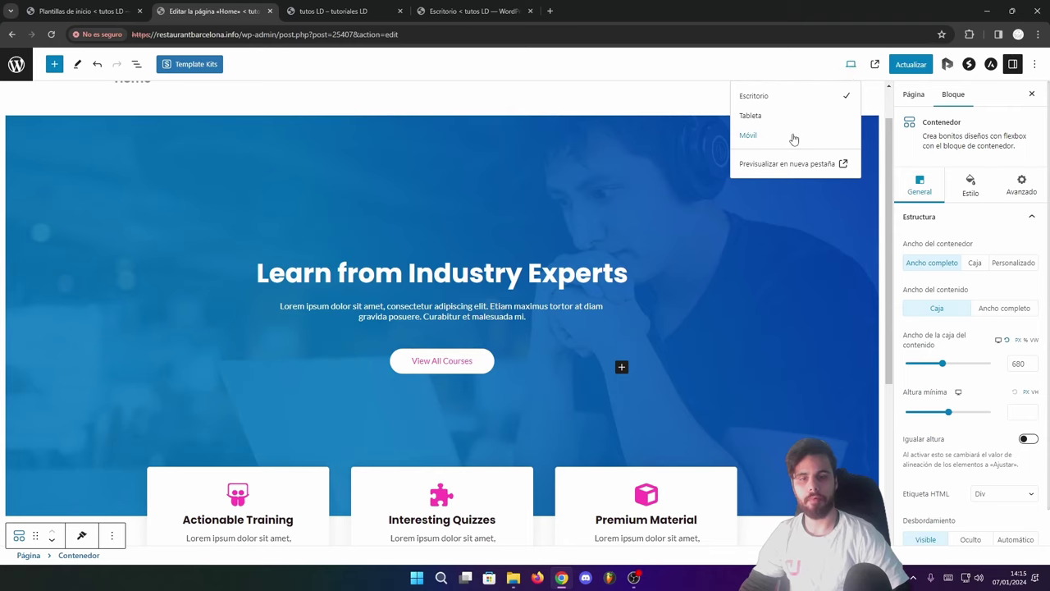
{"action": "left_click", "coordinate": [794, 136]}
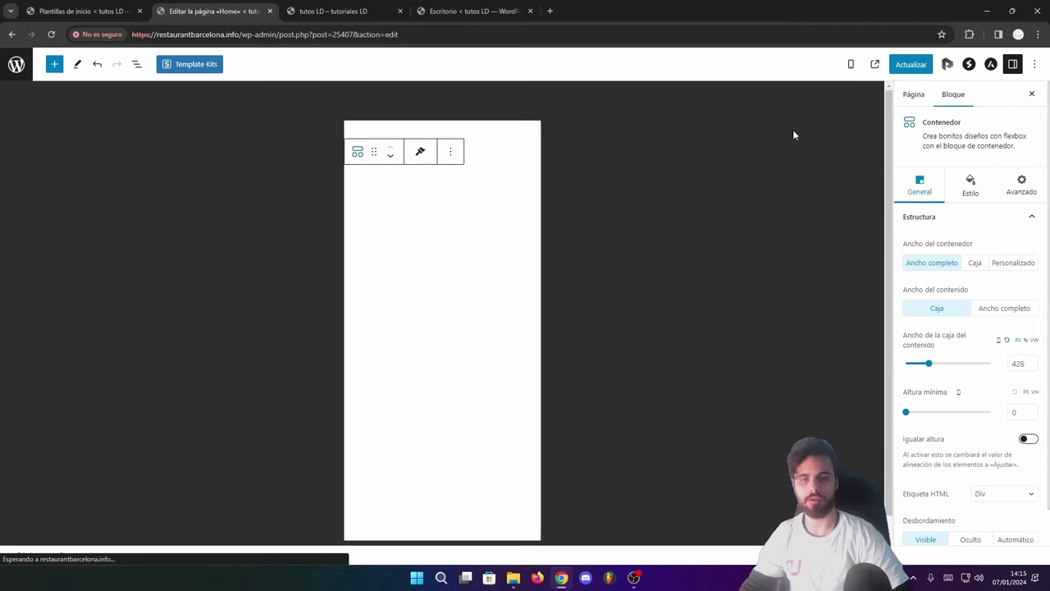
{"action": "left_click", "coordinate": [534, 204]}
{"action": "scroll", "coordinate": [525, 271], "scroll_direction": "down", "scroll_amount": 5}
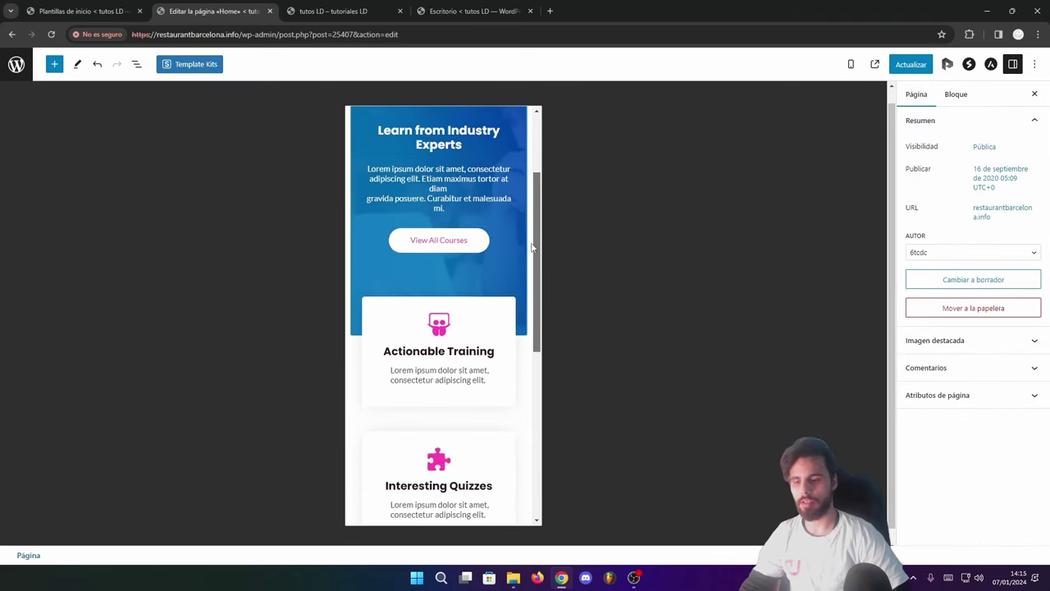
{"action": "scroll", "coordinate": [514, 311], "scroll_direction": "up", "scroll_amount": 3}
{"action": "scroll", "coordinate": [518, 246], "scroll_direction": "up", "scroll_amount": 3}
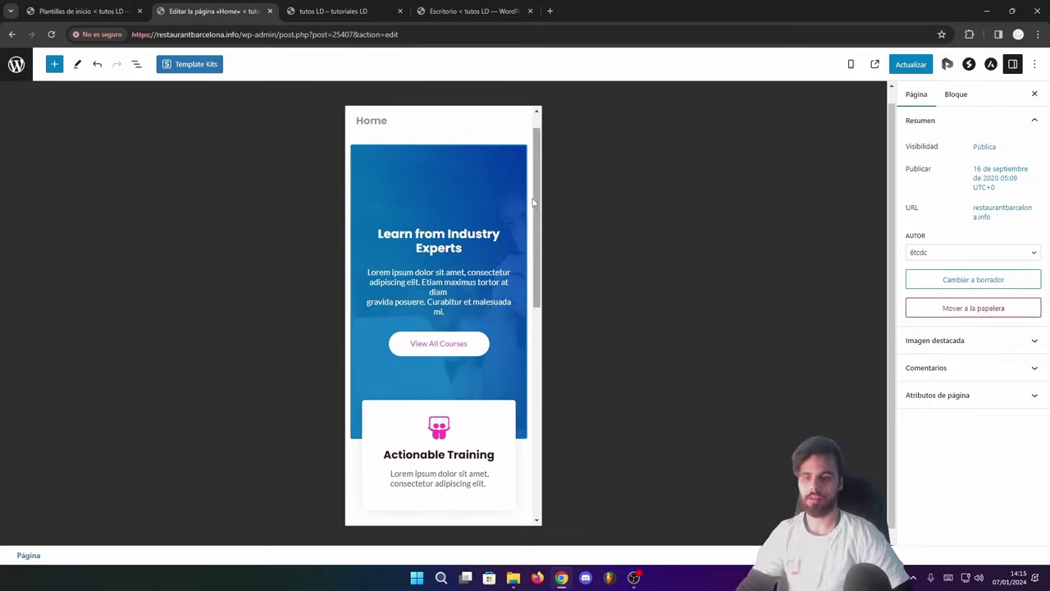
{"action": "left_click_drag", "start_coordinate": [538, 201], "coordinate": [855, 94]}
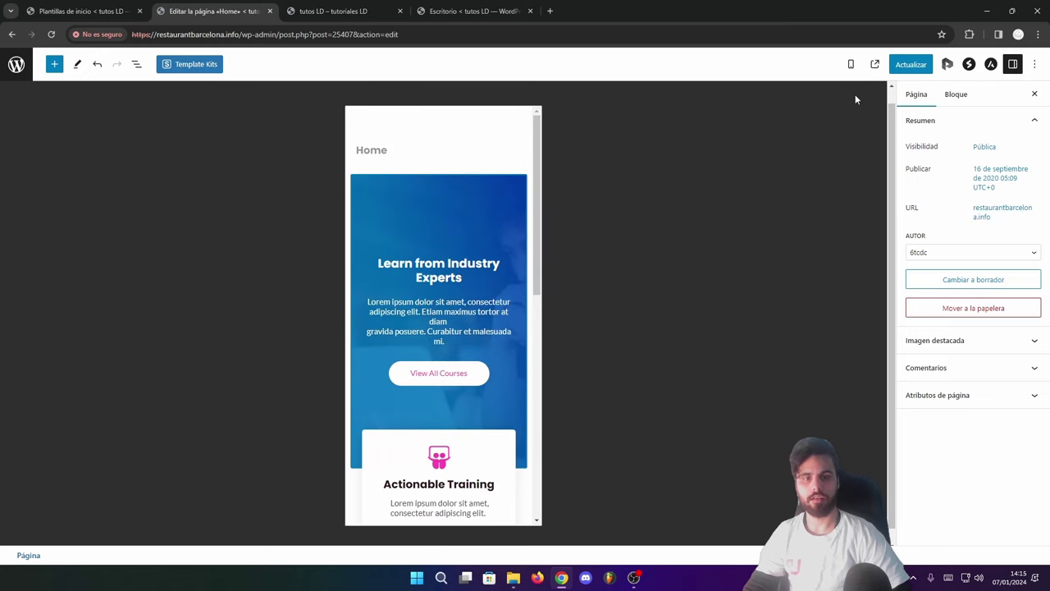
{"action": "left_click", "coordinate": [850, 64]}
{"action": "left_click", "coordinate": [795, 102]}
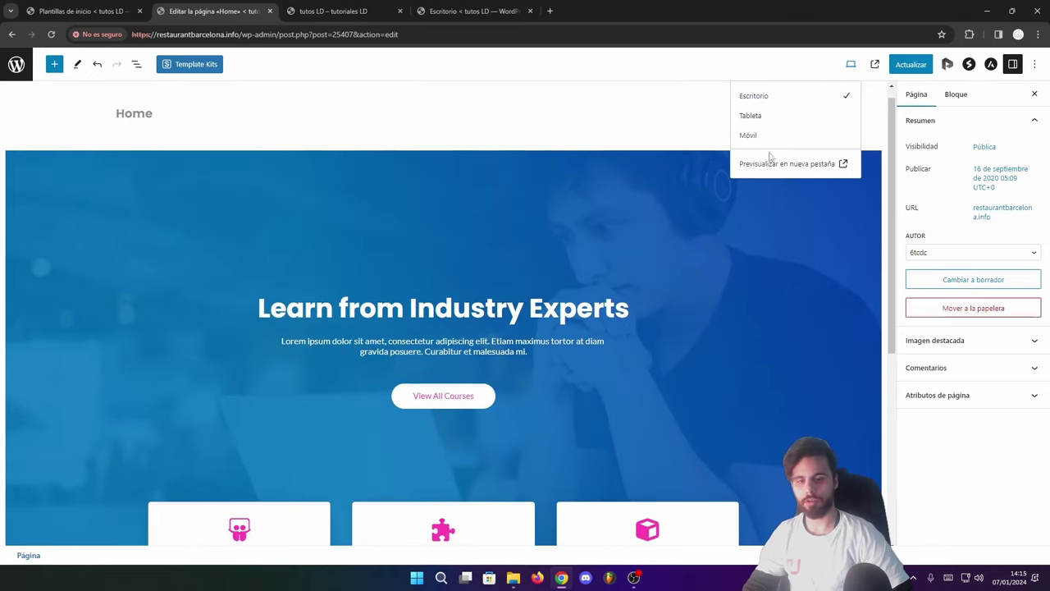
- Replace the hero container's background image by uploading que-es-el-grupo-local-y-cuantas-galaxias-hay-en-el.jpg from the logo folder
{"action": "left_click", "coordinate": [572, 198]}
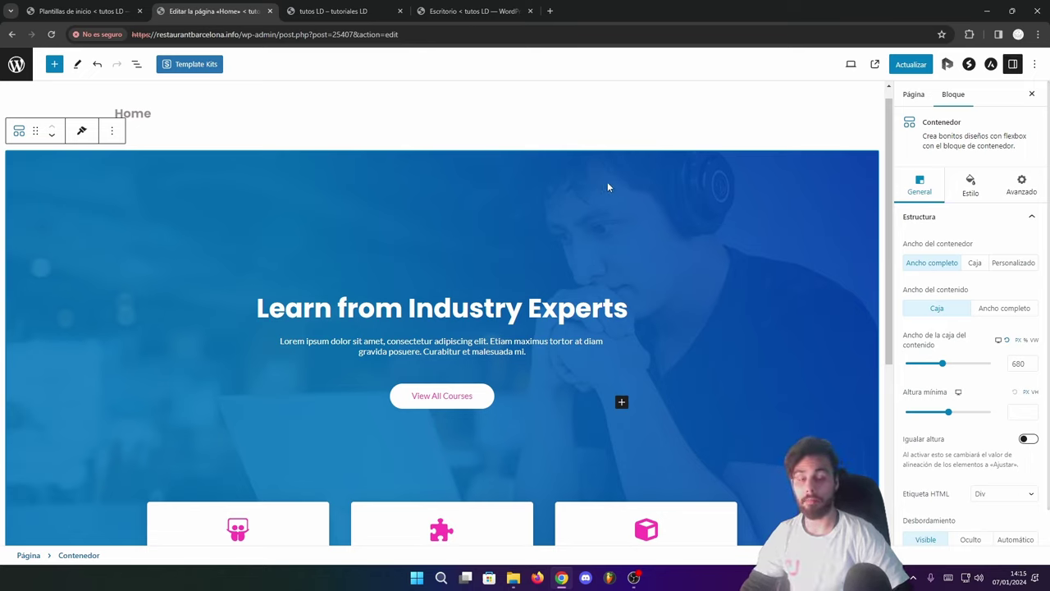
{"action": "left_click", "coordinate": [970, 186]}
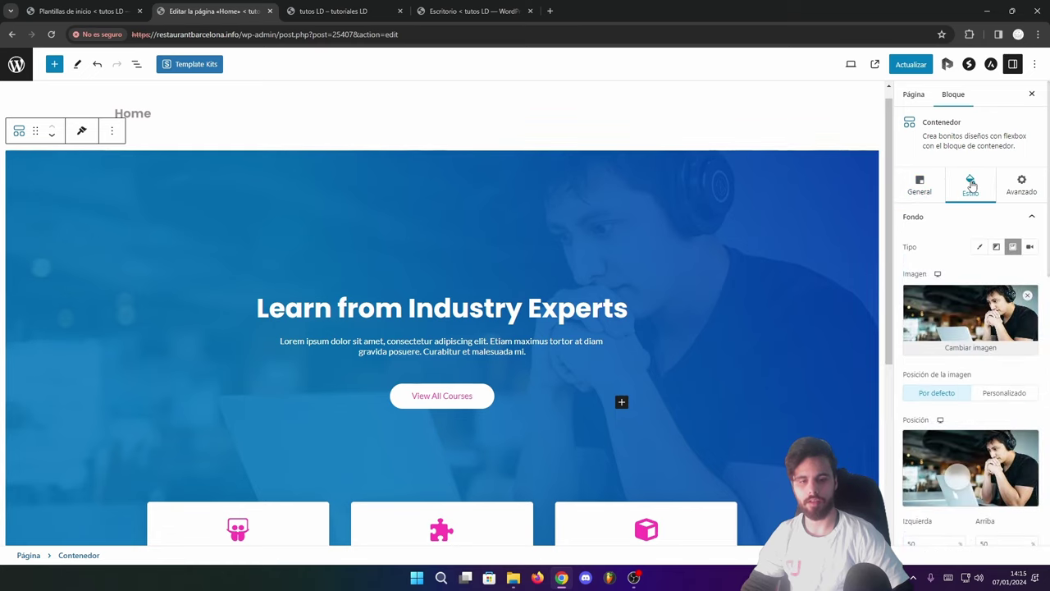
{"action": "left_click", "coordinate": [968, 348]}
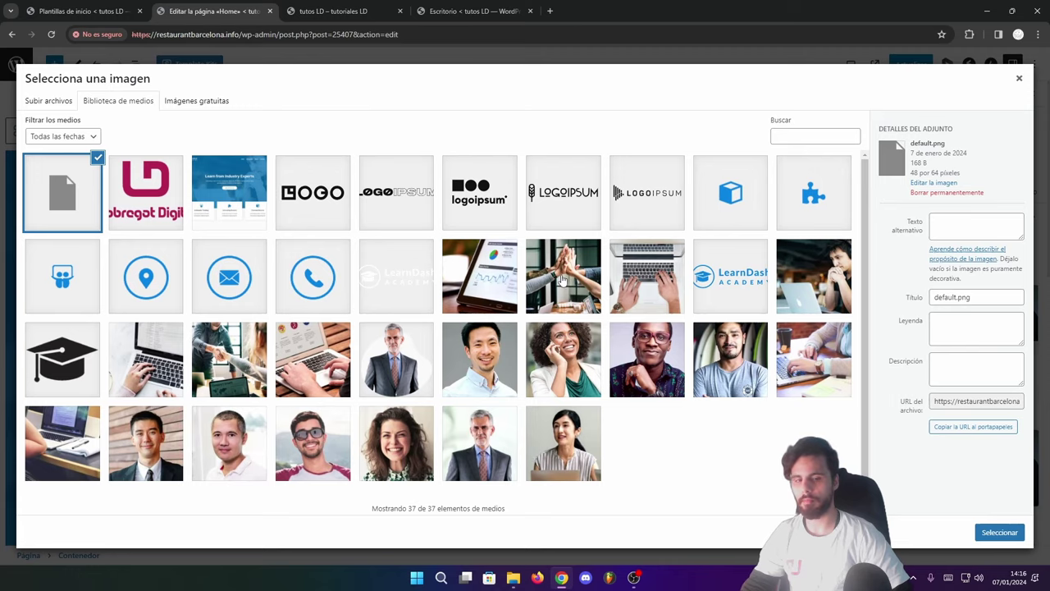
{"action": "left_click", "coordinate": [48, 105]}
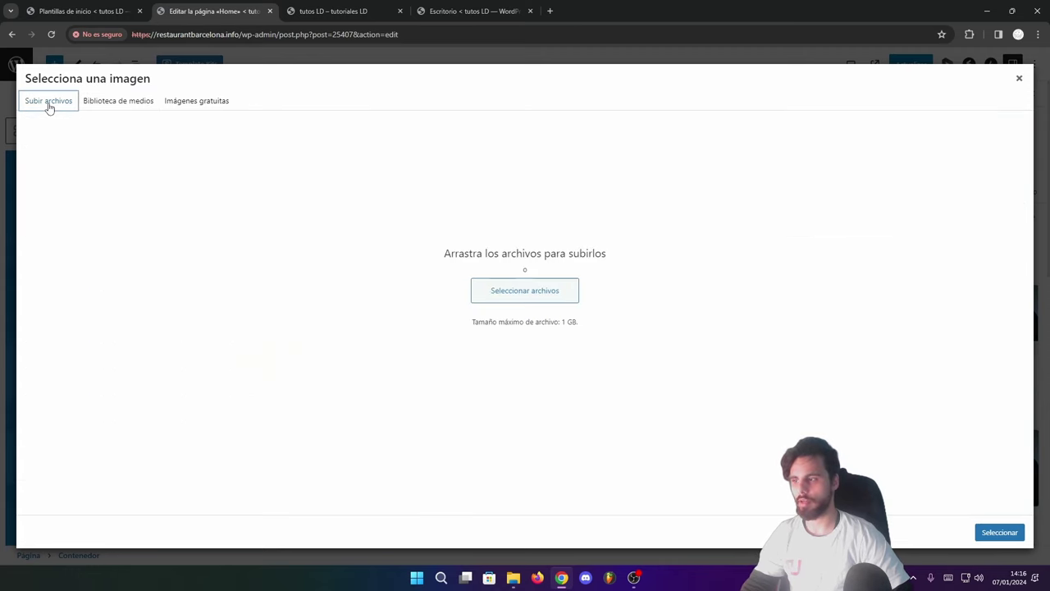
{"action": "left_click", "coordinate": [512, 291]}
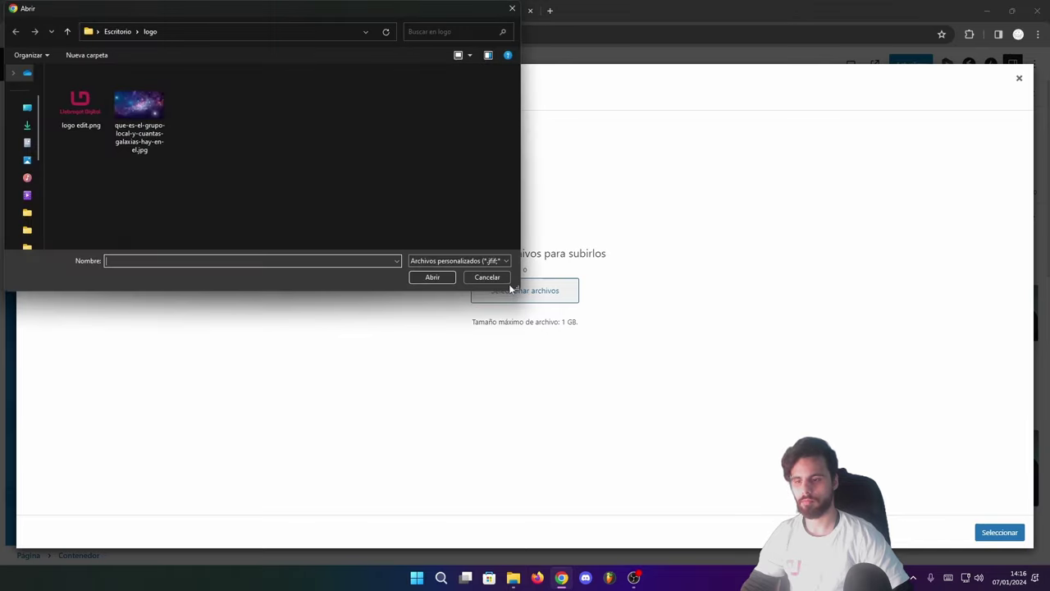
{"action": "left_click", "coordinate": [151, 107]}
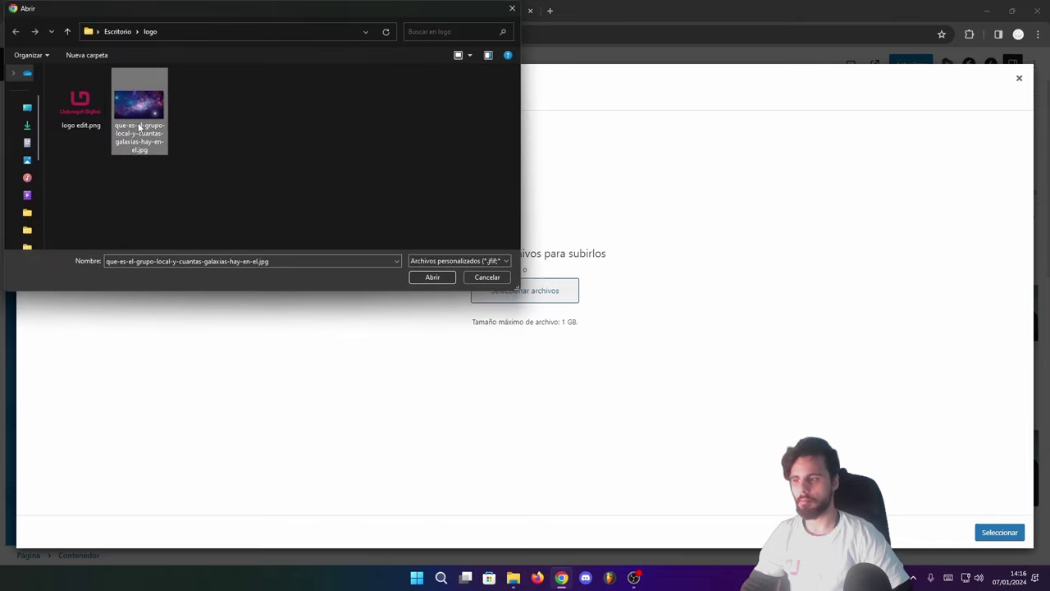
{"action": "left_click", "coordinate": [432, 278]}
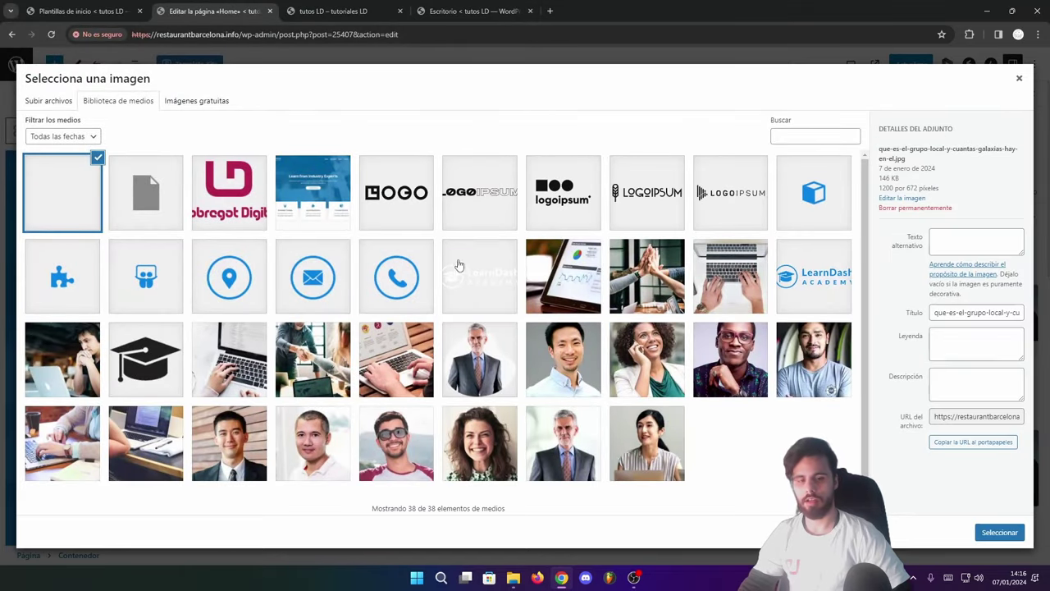
{"action": "left_click", "coordinate": [998, 534]}
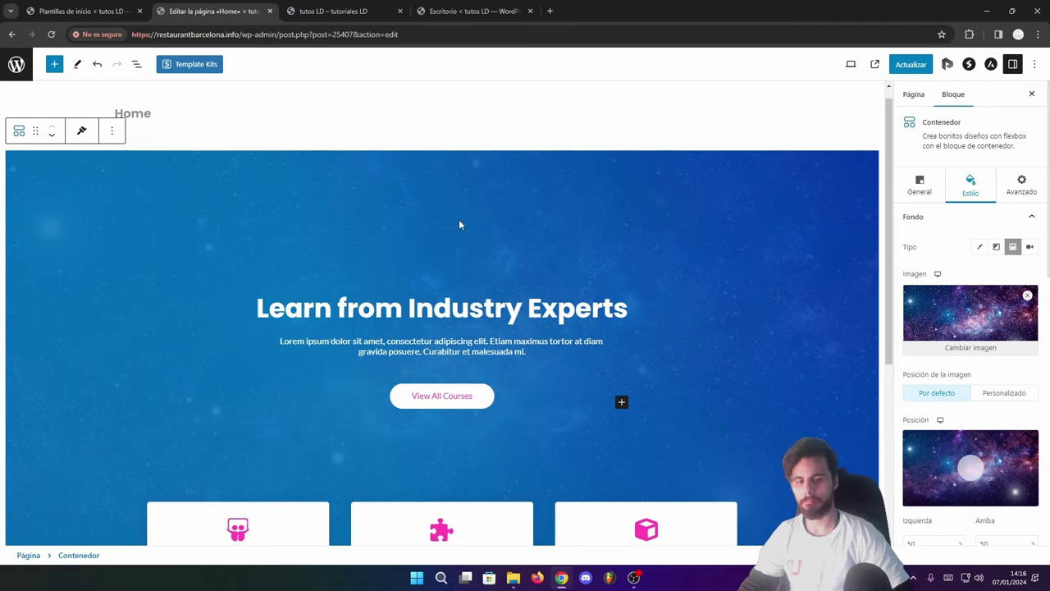
- Shift the hero background image's focal point to 50% Izquierda and 42% Arriba
{"action": "scroll", "coordinate": [976, 365], "scroll_direction": "down", "scroll_amount": 2}
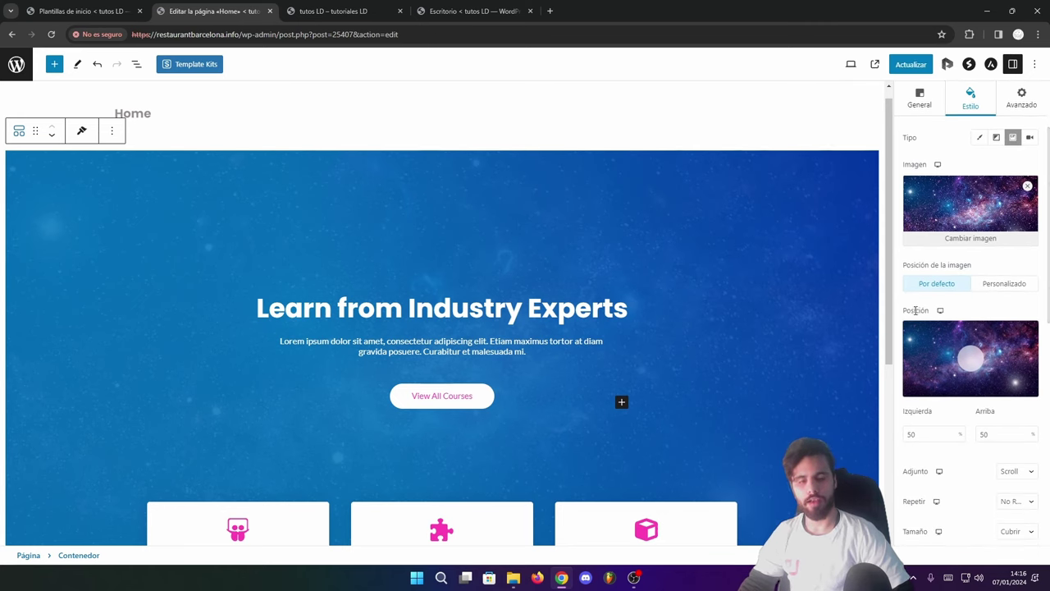
{"action": "left_click", "coordinate": [944, 354]}
{"action": "left_click_drag", "start_coordinate": [944, 354], "coordinate": [969, 352]}
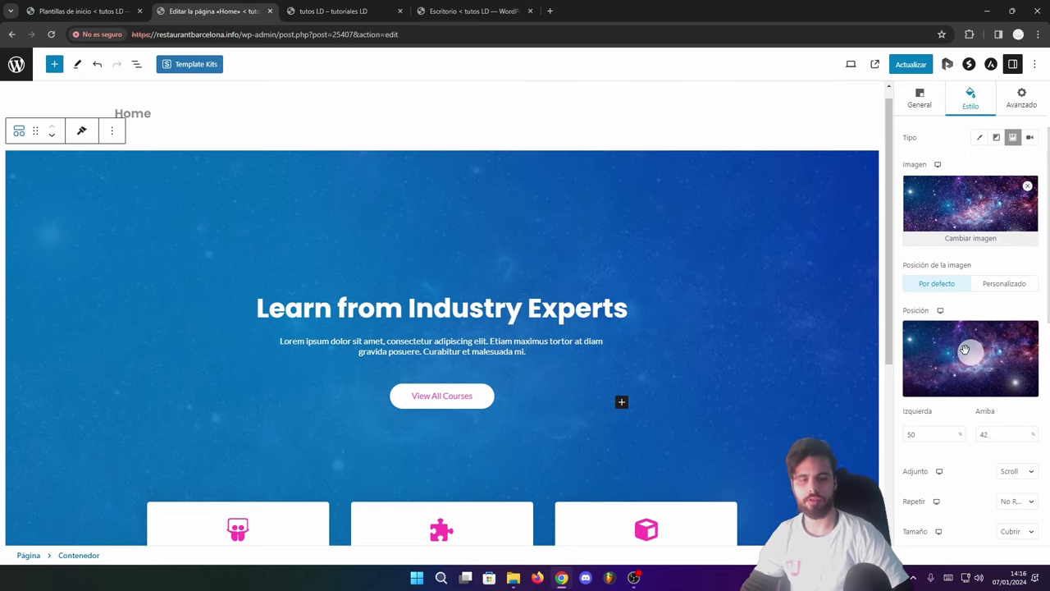
{"action": "scroll", "coordinate": [965, 329], "scroll_direction": "up", "scroll_amount": 2}
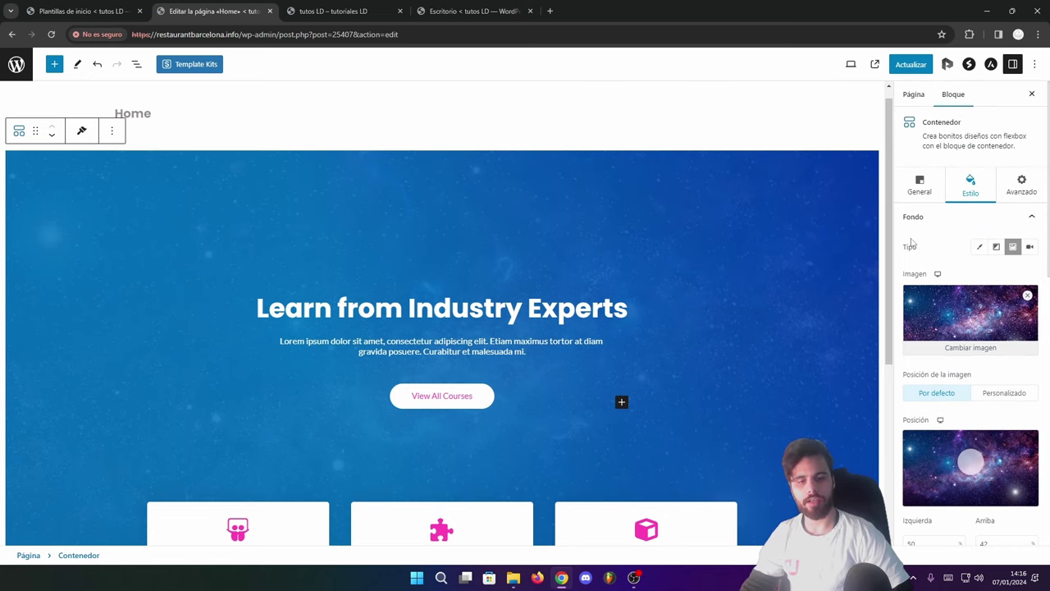
- Compare the video, image and gradient background types on the hero container
{"action": "left_click", "coordinate": [1029, 248]}
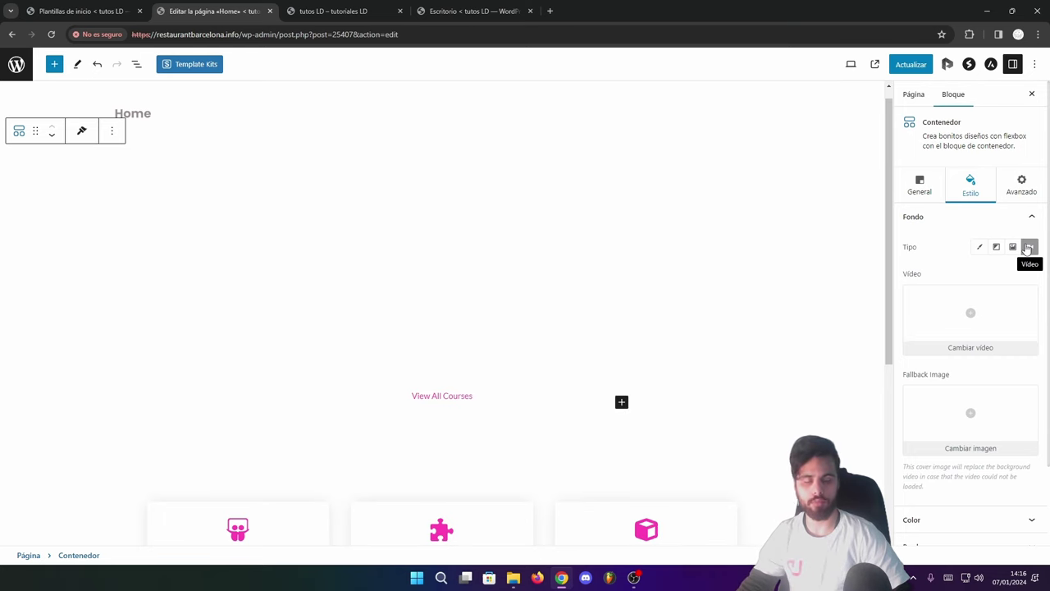
{"action": "left_click", "coordinate": [1013, 248]}
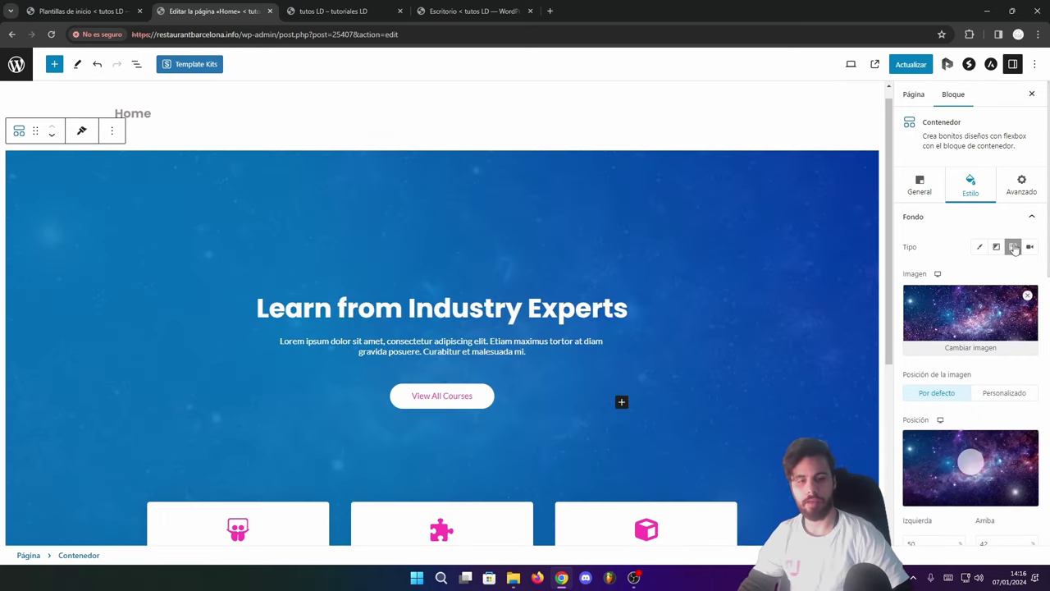
{"action": "left_click", "coordinate": [996, 248]}
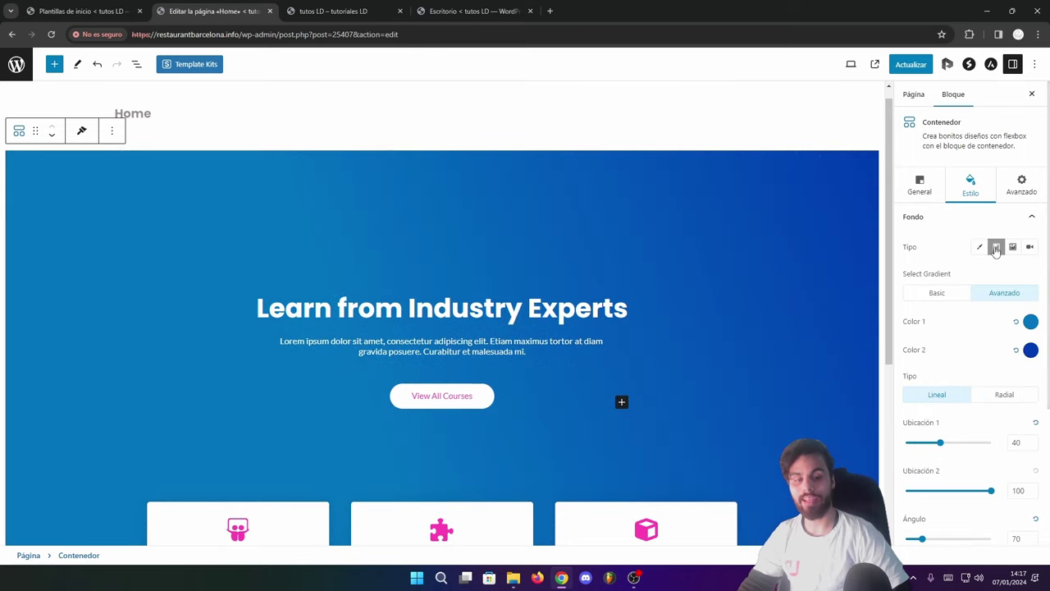
- Try a solid red background color, E75252, on the hero container
{"action": "left_click", "coordinate": [982, 248]}
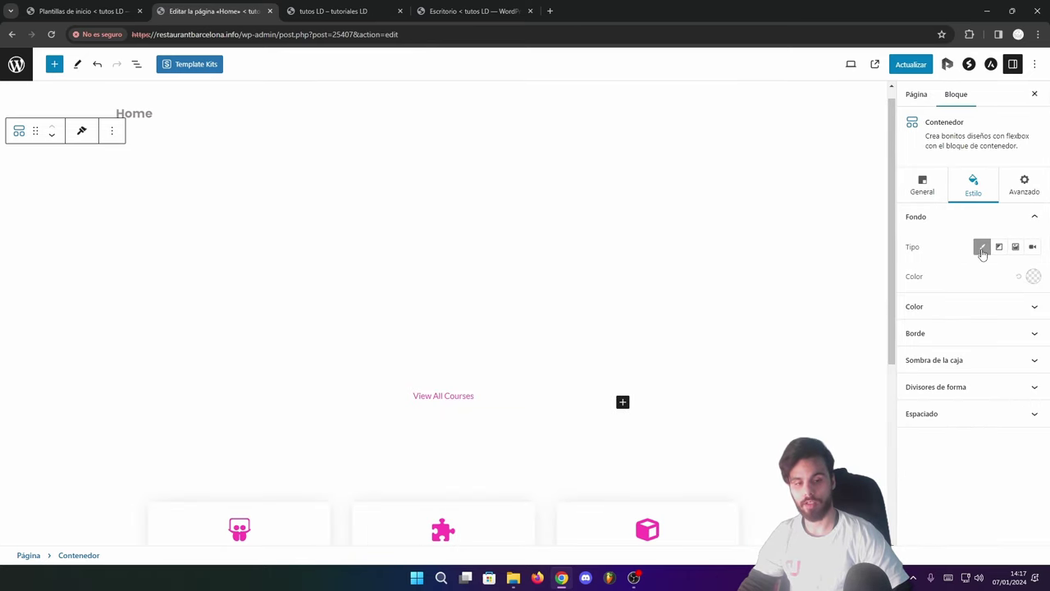
{"action": "left_click", "coordinate": [1032, 276]}
{"action": "left_click", "coordinate": [988, 298]}
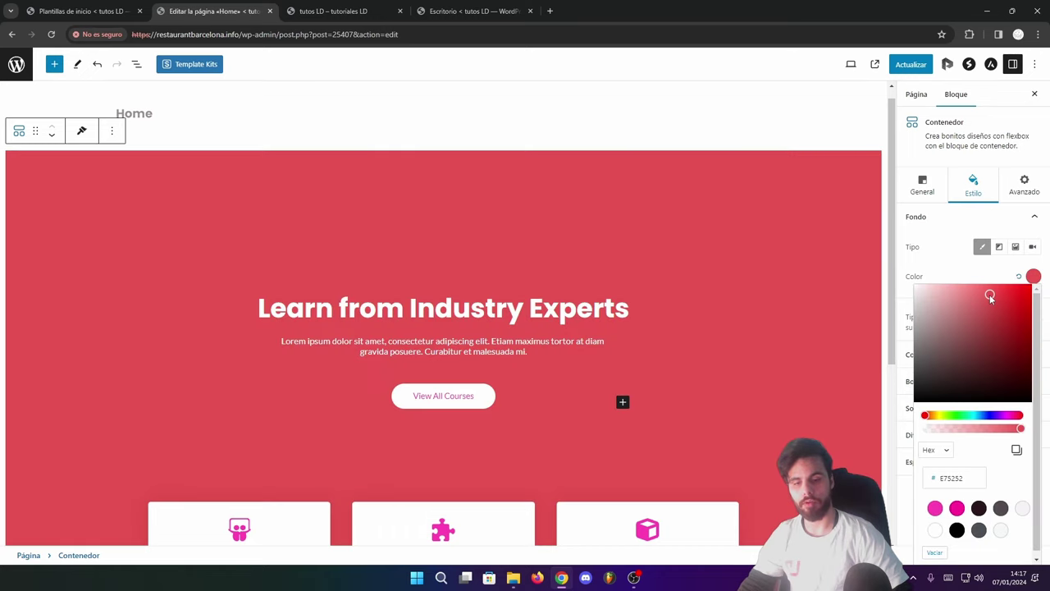
{"action": "left_click", "coordinate": [950, 263]}
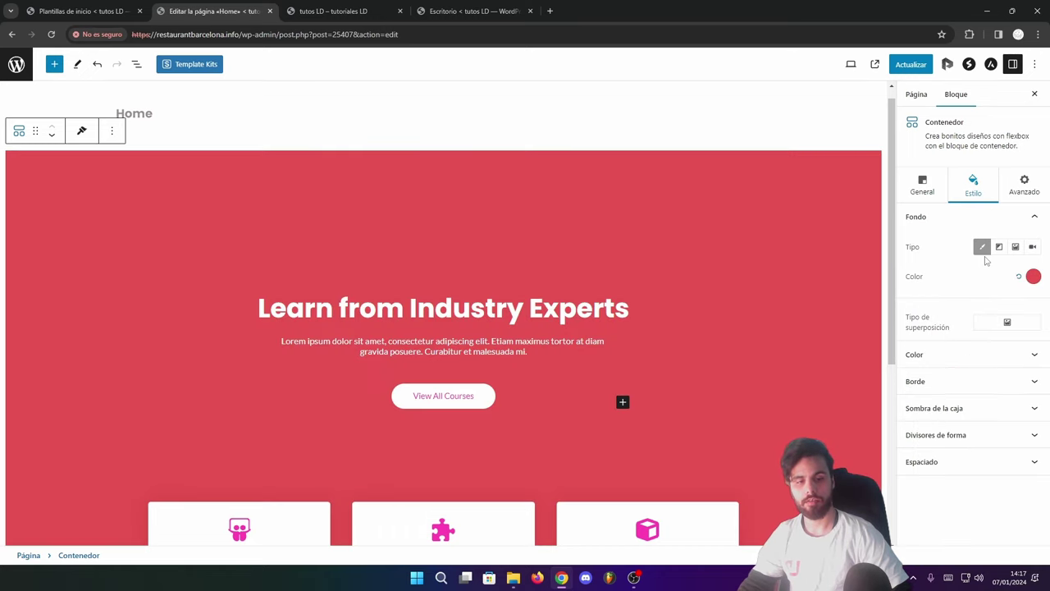
- Give the hero container an Avanzado gradient background with Color 1 FF0099 and Color 2 green 00B014
{"action": "left_click", "coordinate": [999, 248]}
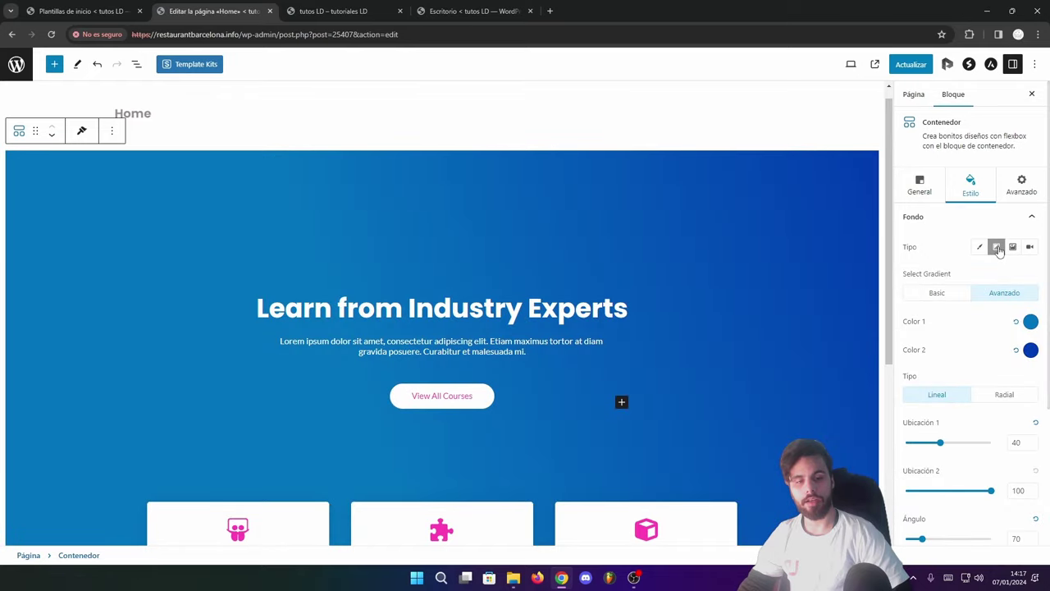
{"action": "left_click", "coordinate": [1031, 322]}
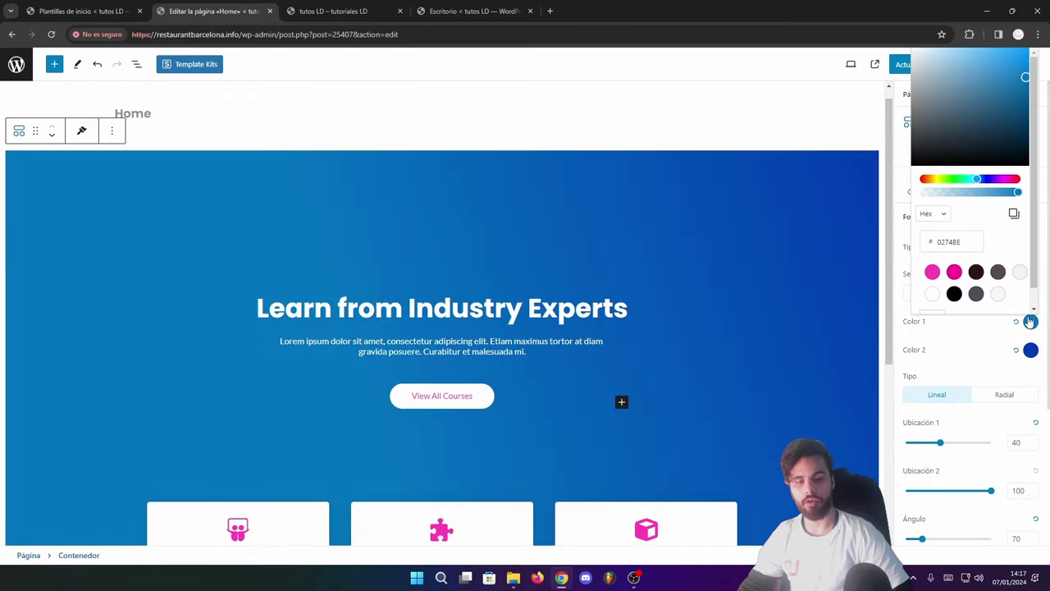
{"action": "left_click", "coordinate": [953, 271]}
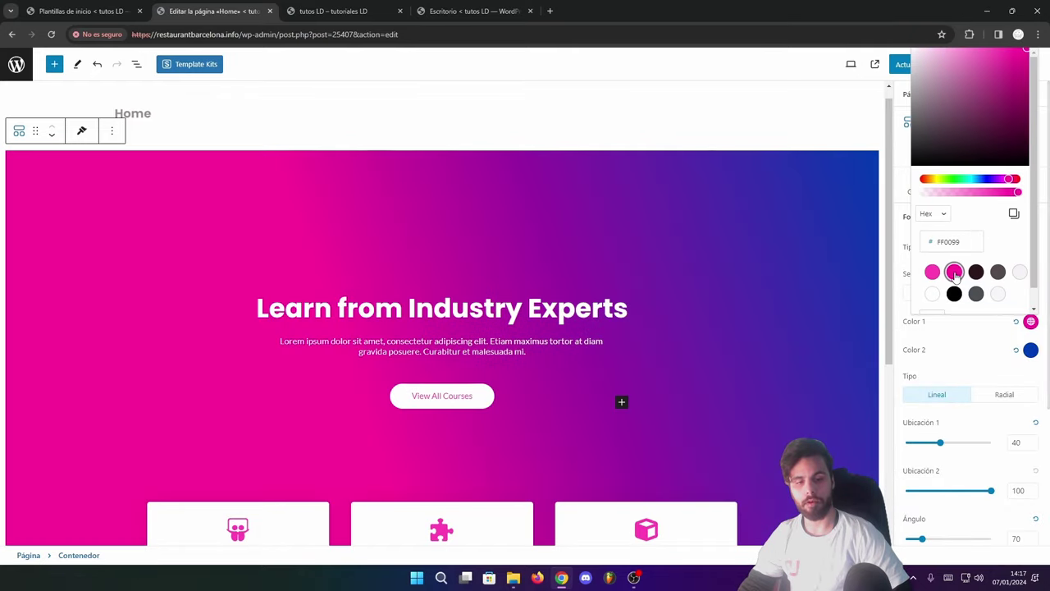
{"action": "left_click", "coordinate": [1030, 349]}
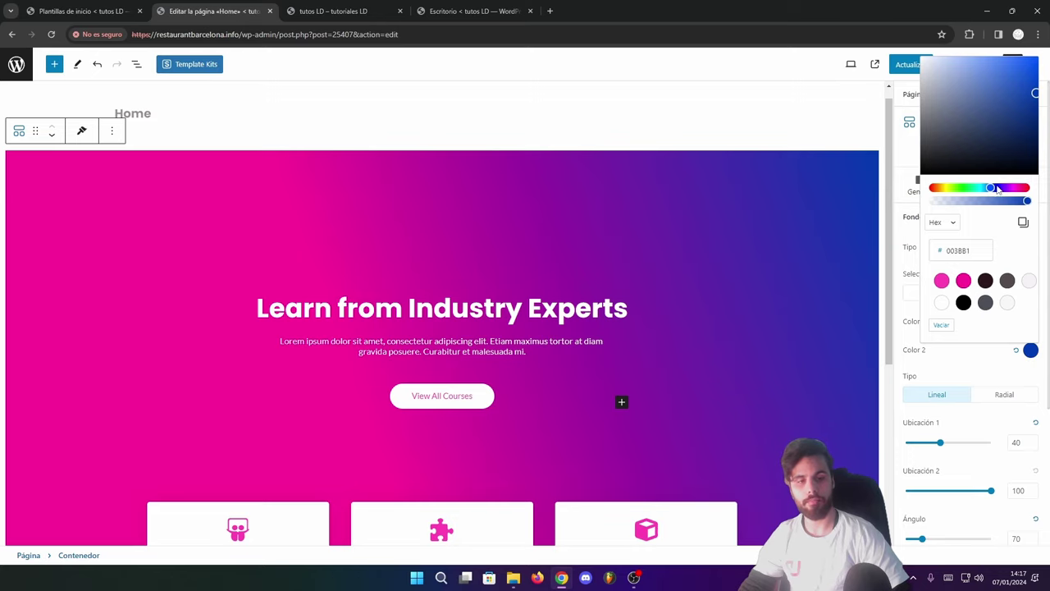
{"action": "left_click", "coordinate": [964, 189]}
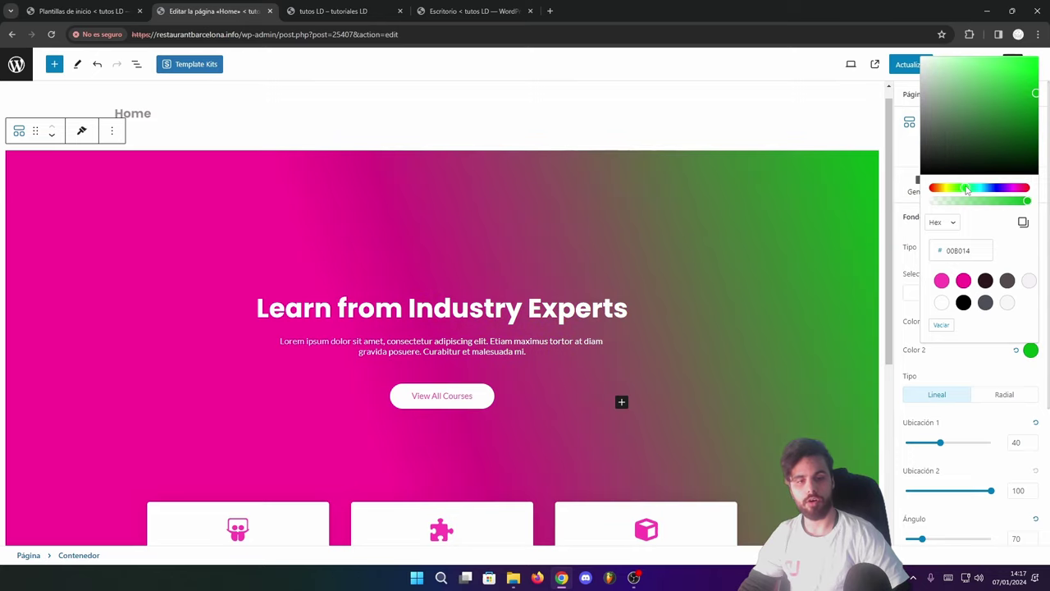
{"action": "left_click", "coordinate": [901, 236]}
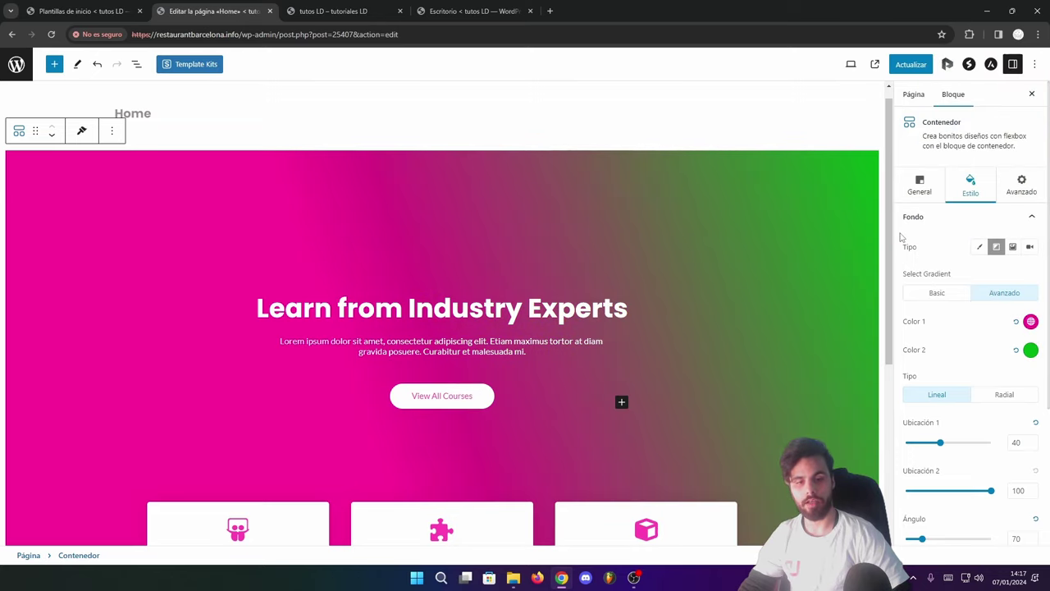
- Compare the Basic gradient, then set the Avanzado gradient's Ubicación 1 to 49, Ubicación 2 to 87 and Ángulo to 73
{"action": "left_click", "coordinate": [937, 294]}
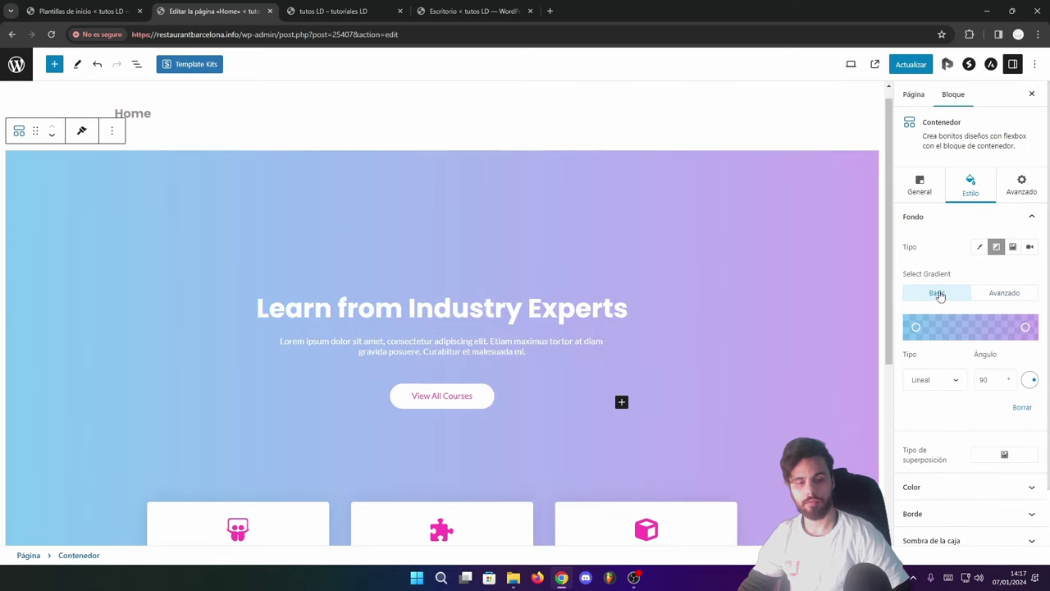
{"action": "left_click", "coordinate": [1004, 294]}
{"action": "scroll", "coordinate": [1025, 340], "scroll_direction": "down", "scroll_amount": 1}
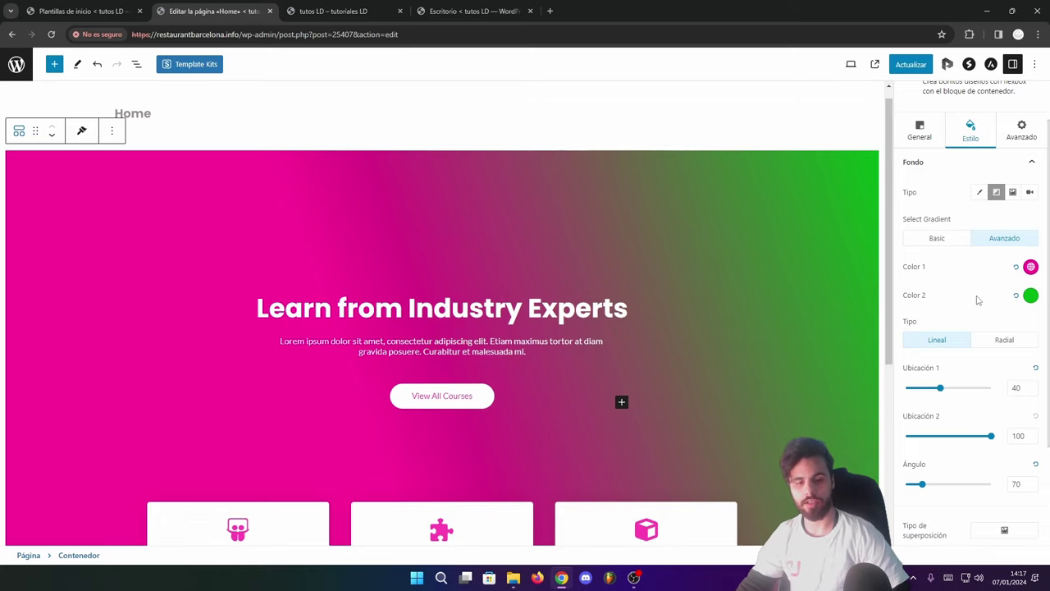
{"action": "mouse_move", "coordinate": [940, 388]}
{"action": "left_mouse_down"}
{"action": "mouse_move", "coordinate": [973, 387]}
{"action": "mouse_move", "coordinate": [930, 387]}
{"action": "mouse_move", "coordinate": [948, 387]}
{"action": "left_mouse_up"}
{"action": "left_click_drag", "start_coordinate": [988, 435], "coordinate": [922, 430]}
{"action": "scroll", "coordinate": [970, 441], "scroll_direction": "down", "scroll_amount": 1}
{"action": "scroll", "coordinate": [969, 440], "scroll_direction": "down", "scroll_amount": 1}
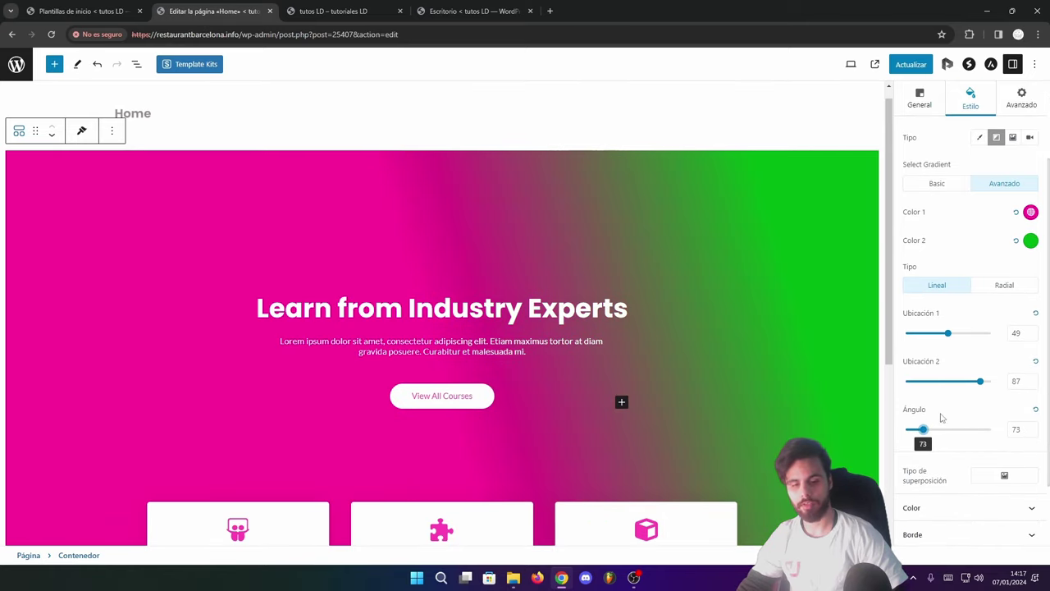
{"action": "scroll", "coordinate": [942, 418], "scroll_direction": "down", "scroll_amount": 1}
{"action": "scroll", "coordinate": [959, 361], "scroll_direction": "down", "scroll_amount": 1}
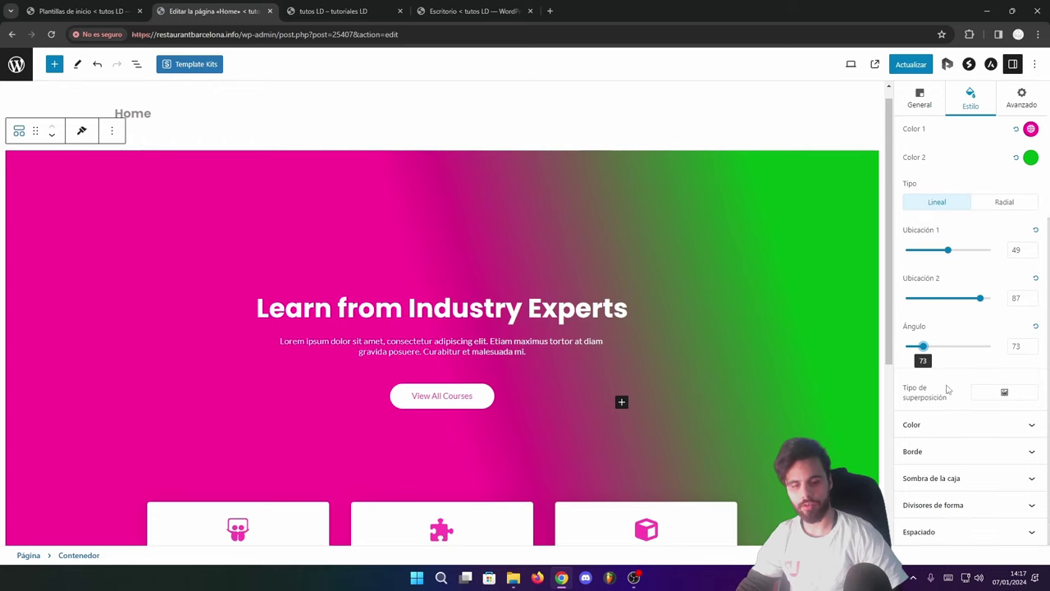
{"action": "scroll", "coordinate": [962, 363], "scroll_direction": "up", "scroll_amount": 2}
{"action": "scroll", "coordinate": [955, 344], "scroll_direction": "up", "scroll_amount": 1}
- Switch the hero background to the Basic gradient and recolor its first stop to pink
{"action": "left_click", "coordinate": [936, 293]}
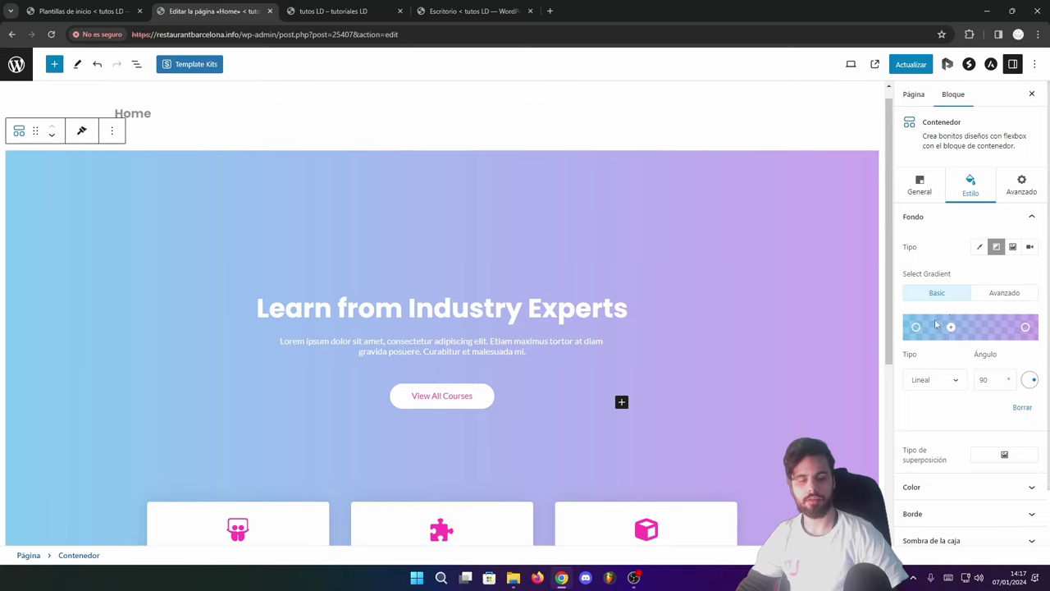
{"action": "left_click", "coordinate": [917, 329]}
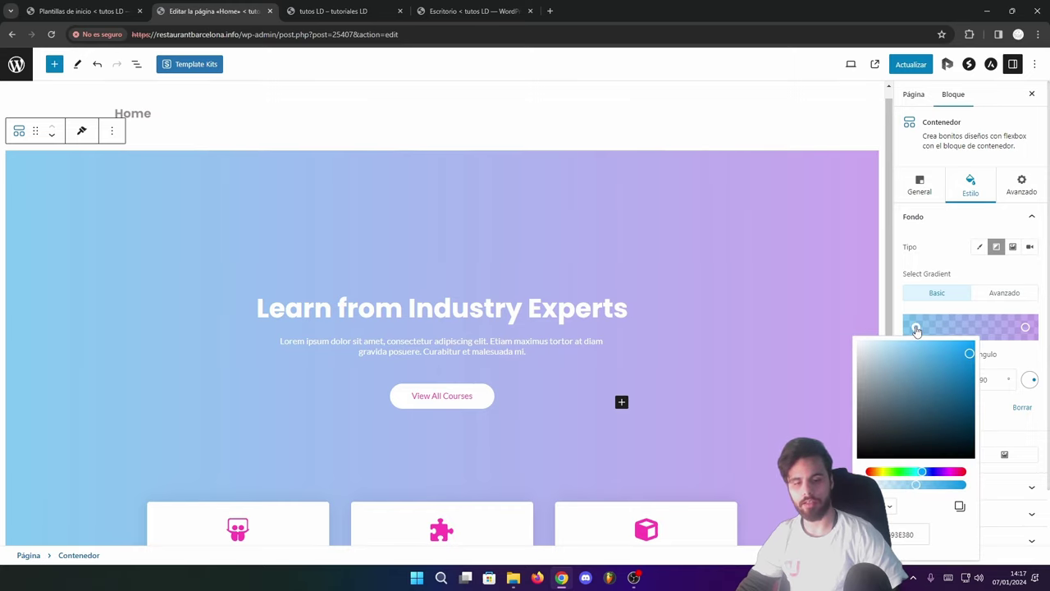
{"action": "left_click", "coordinate": [950, 473]}
{"action": "left_click_drag", "start_coordinate": [940, 375], "coordinate": [948, 350]}
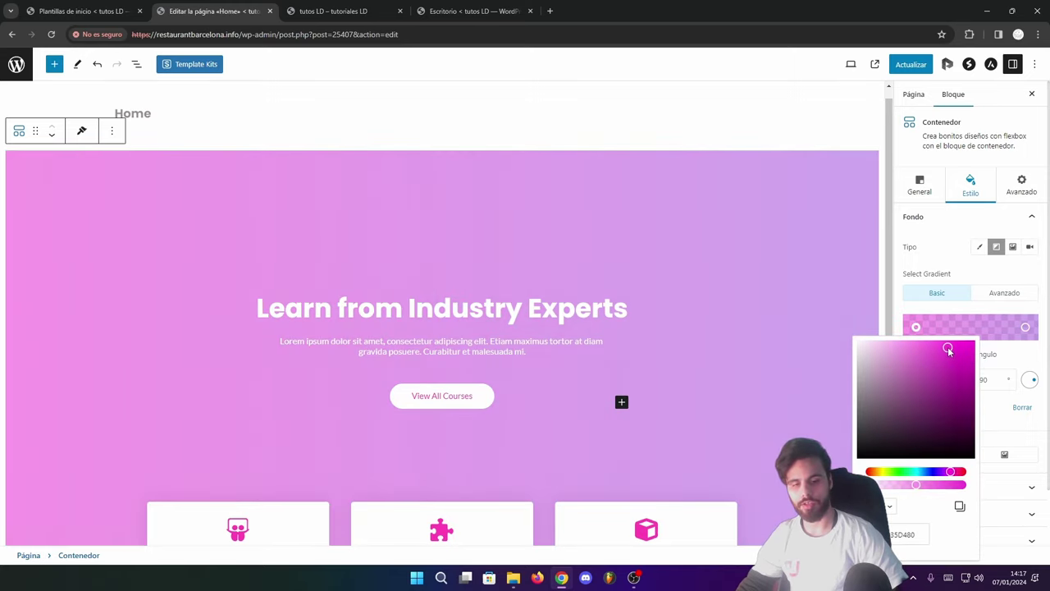
- Examine the hex code and the RGB, HSL and Hex format options of the Basic gradient's second color stop
{"action": "left_click", "coordinate": [1025, 326]}
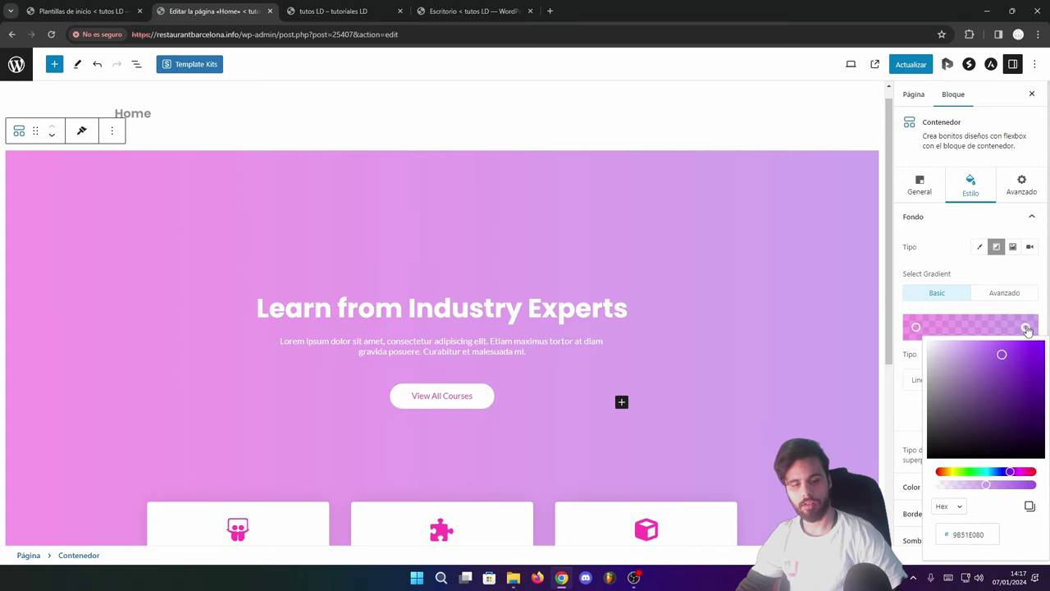
{"action": "left_click", "coordinate": [633, 577]}
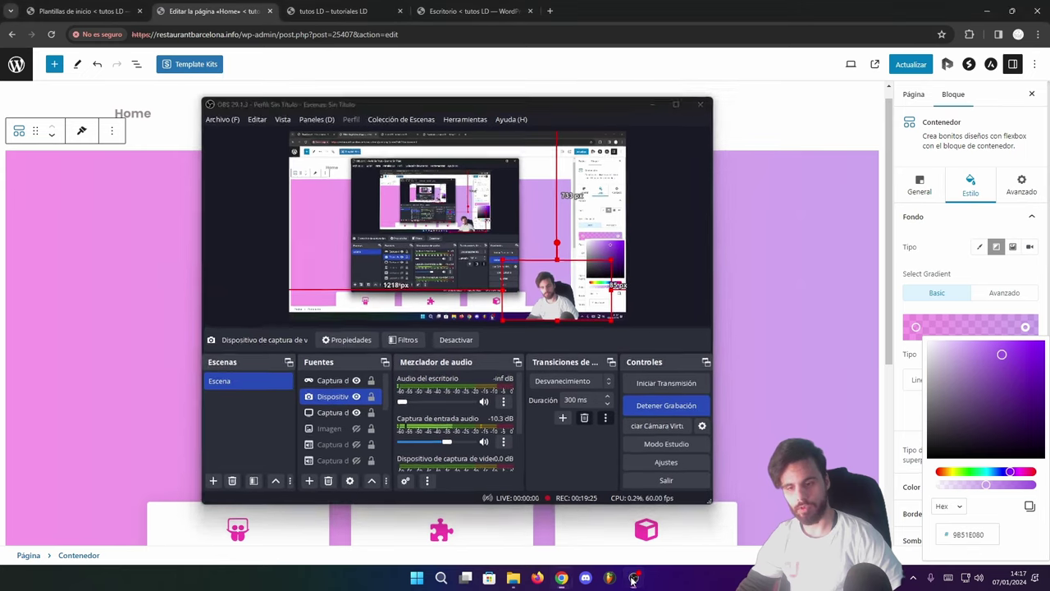
{"action": "left_click", "coordinate": [634, 578]}
{"action": "left_click_drag", "start_coordinate": [988, 534], "coordinate": [961, 535]}
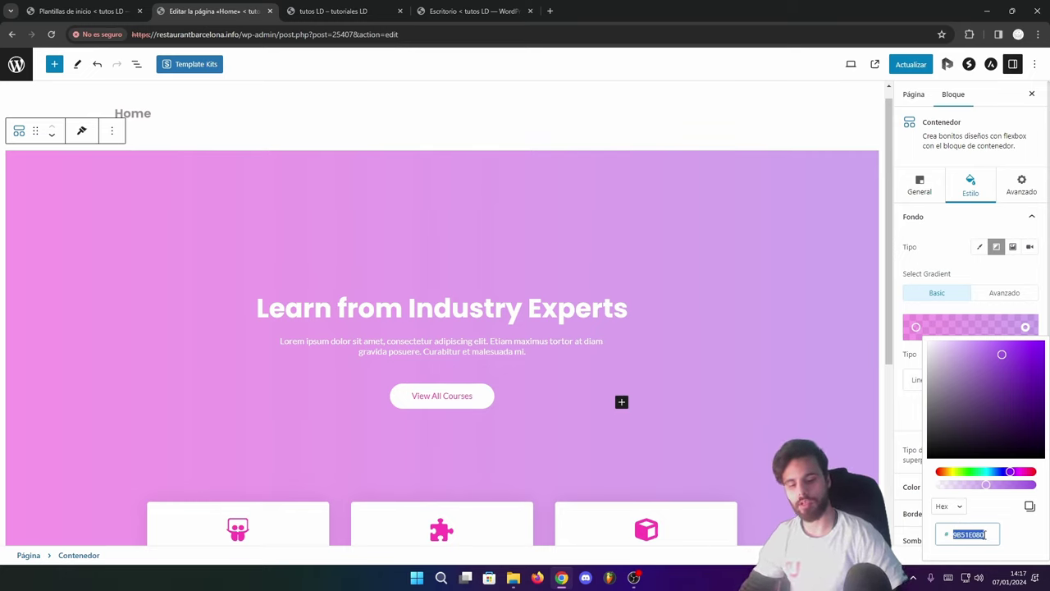
{"action": "left_click", "coordinate": [959, 509]}
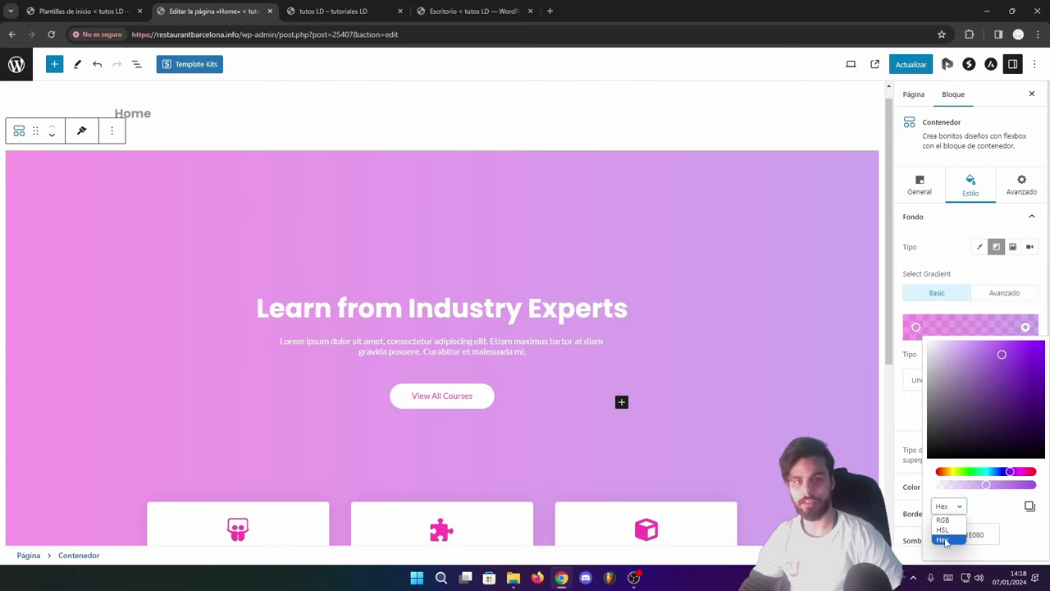
{"action": "left_click", "coordinate": [991, 515]}
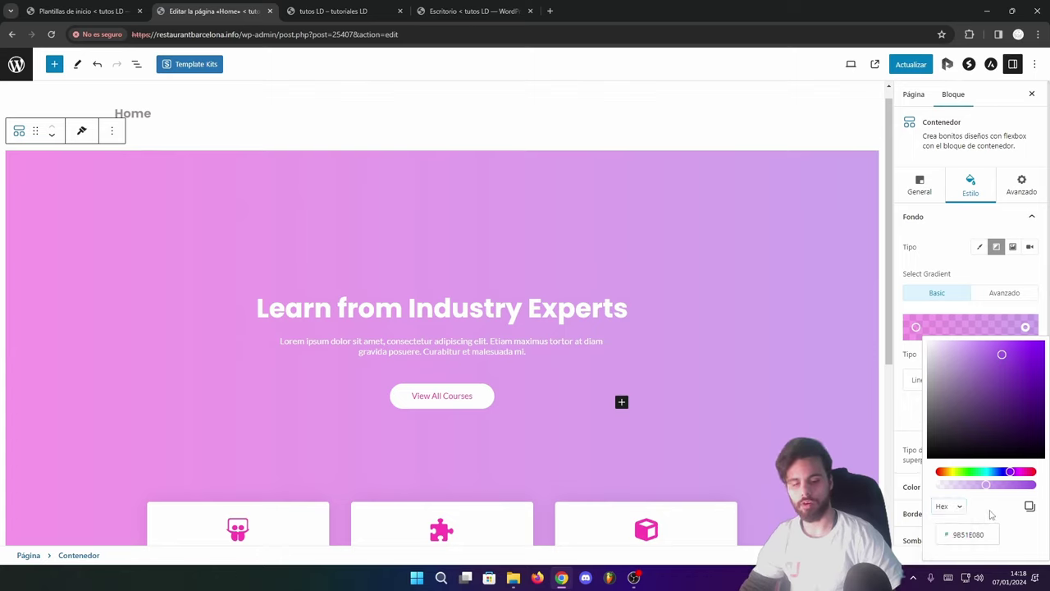
- Recolor the Basic gradient's second stop to a more vivid purple and switch the hero background type to image
{"action": "left_click_drag", "start_coordinate": [996, 397], "coordinate": [1030, 357]}
{"action": "left_click", "coordinate": [987, 309]}
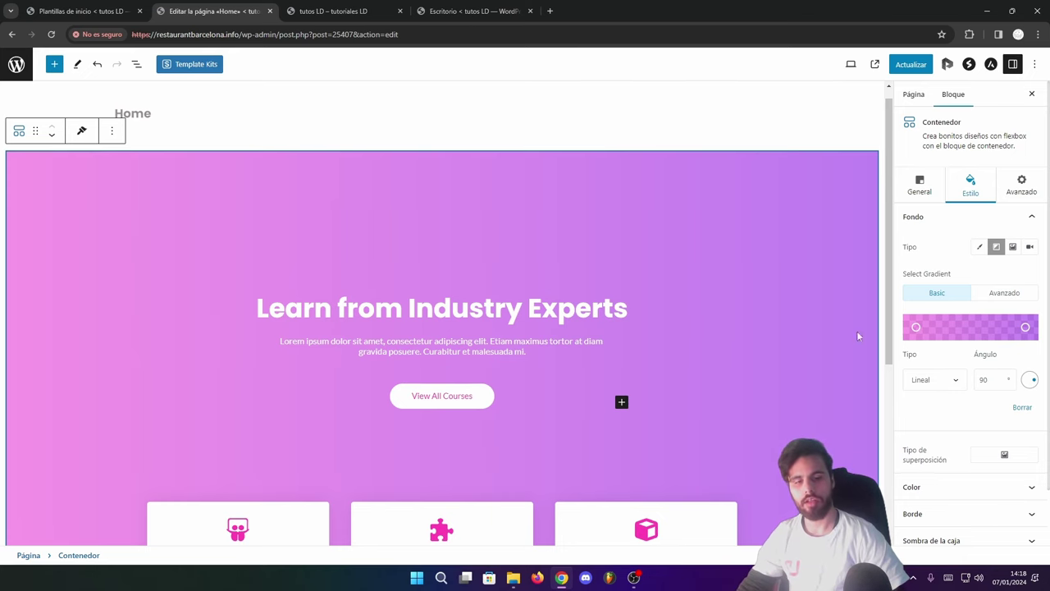
{"action": "left_click", "coordinate": [1013, 247]}
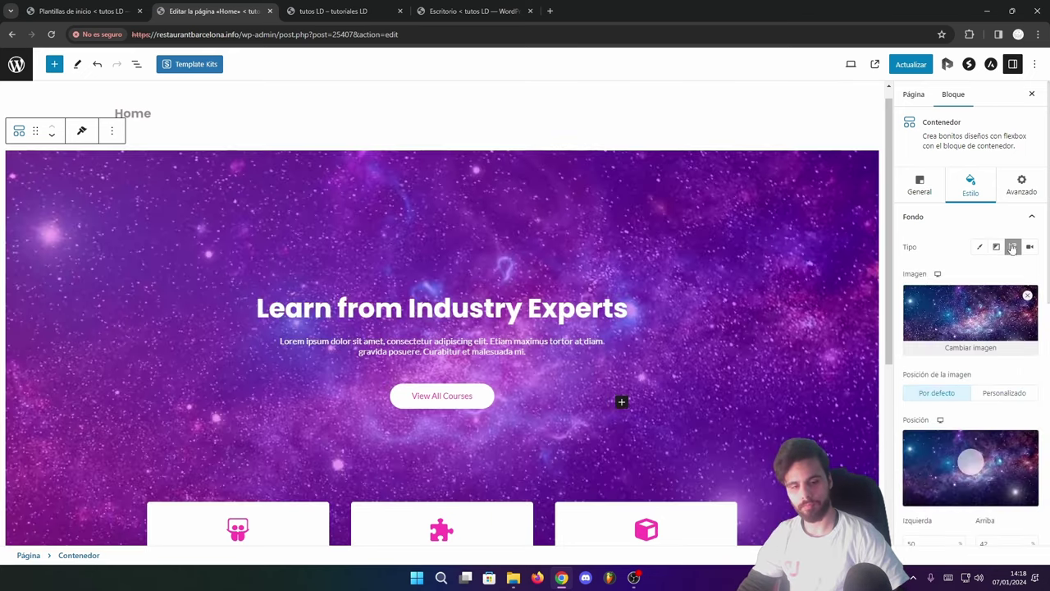
{"action": "scroll", "coordinate": [968, 332], "scroll_direction": "down", "scroll_amount": 3}
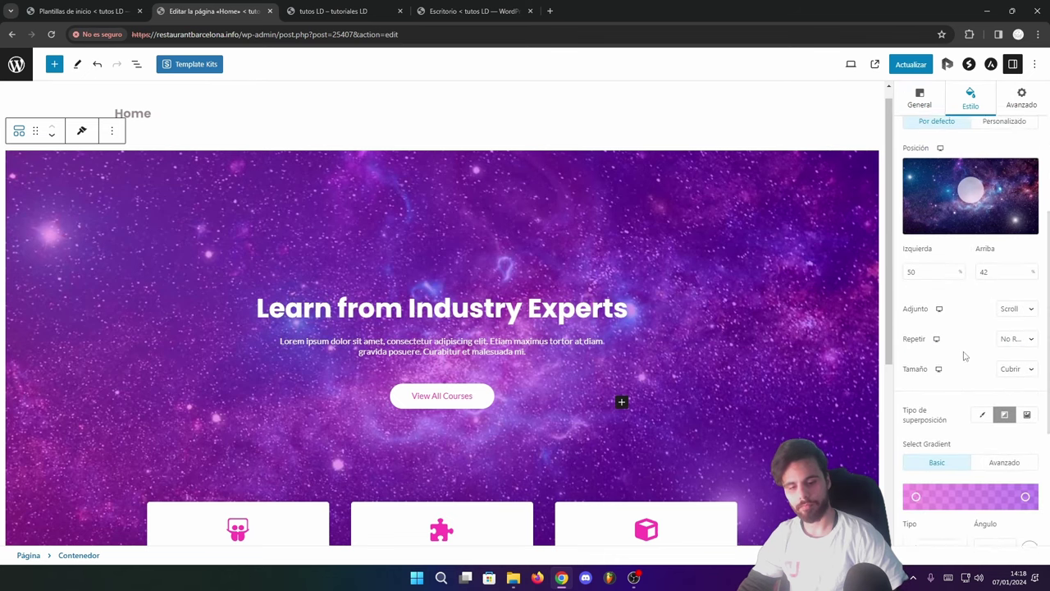
{"action": "scroll", "coordinate": [990, 235], "scroll_direction": "up", "scroll_amount": 3}
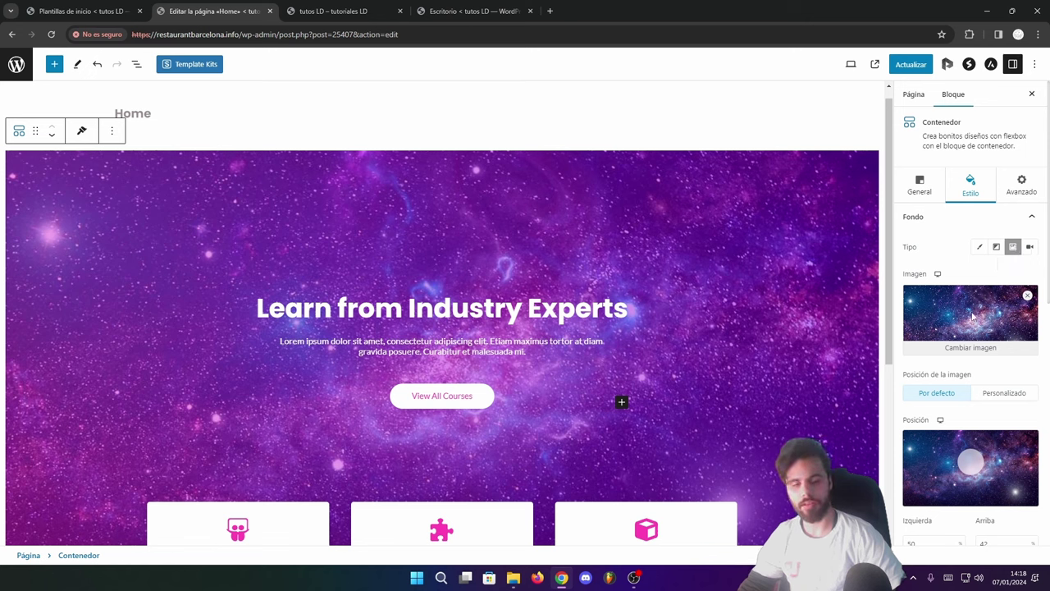
- Try the Fija option for the hero image's Adjunto setting and check how the background behaves while moving through the page
{"action": "scroll", "coordinate": [944, 293], "scroll_direction": "down", "scroll_amount": 2}
{"action": "scroll", "coordinate": [944, 344], "scroll_direction": "down", "scroll_amount": 2}
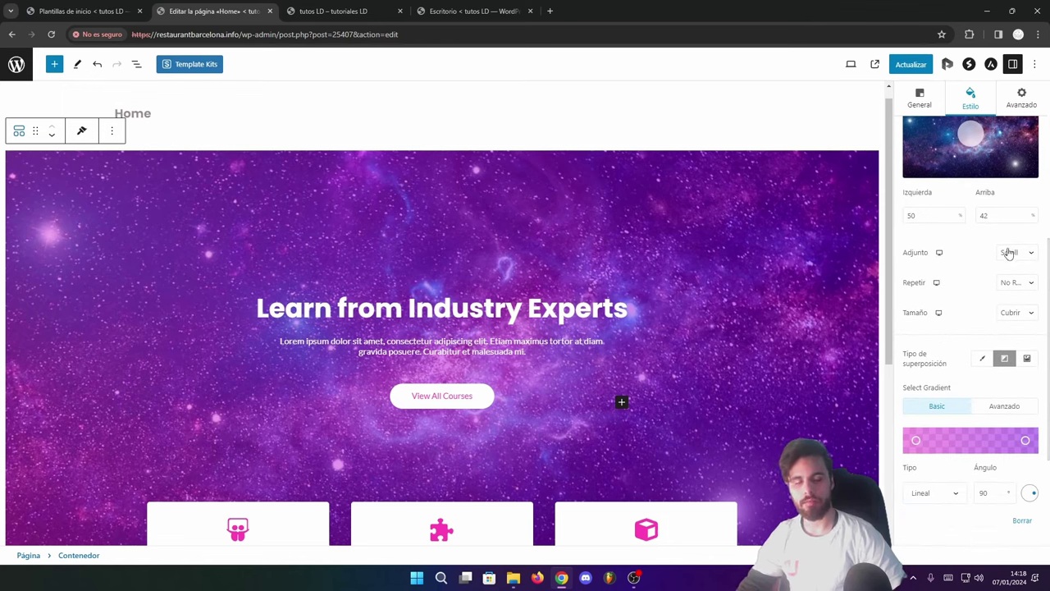
{"action": "left_click", "coordinate": [1007, 254]}
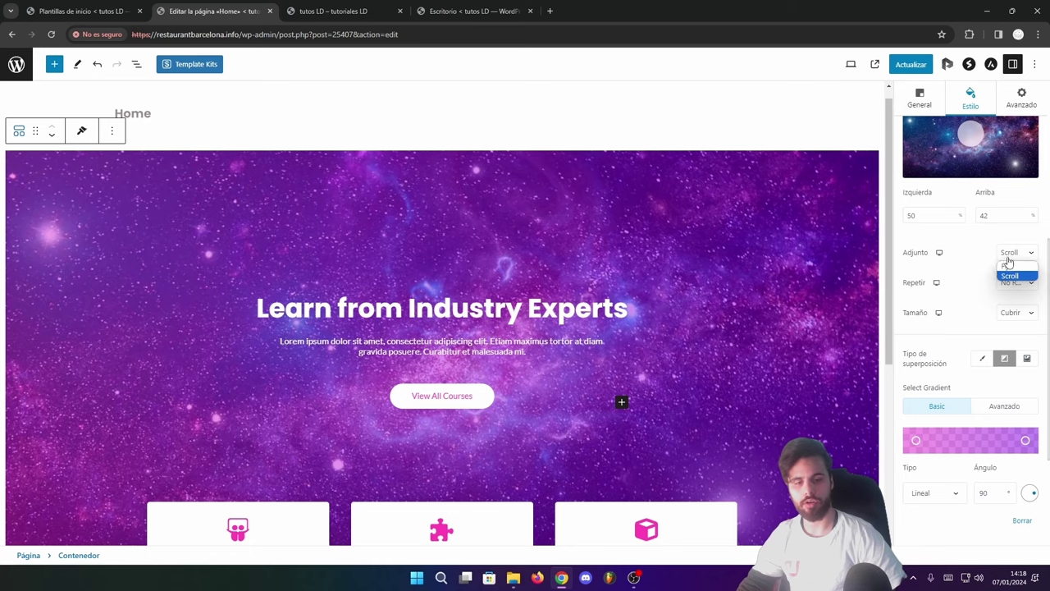
{"action": "left_click", "coordinate": [1011, 272]}
{"action": "scroll", "coordinate": [671, 335], "scroll_direction": "down", "scroll_amount": 2}
{"action": "scroll", "coordinate": [671, 334], "scroll_direction": "up", "scroll_amount": 2}
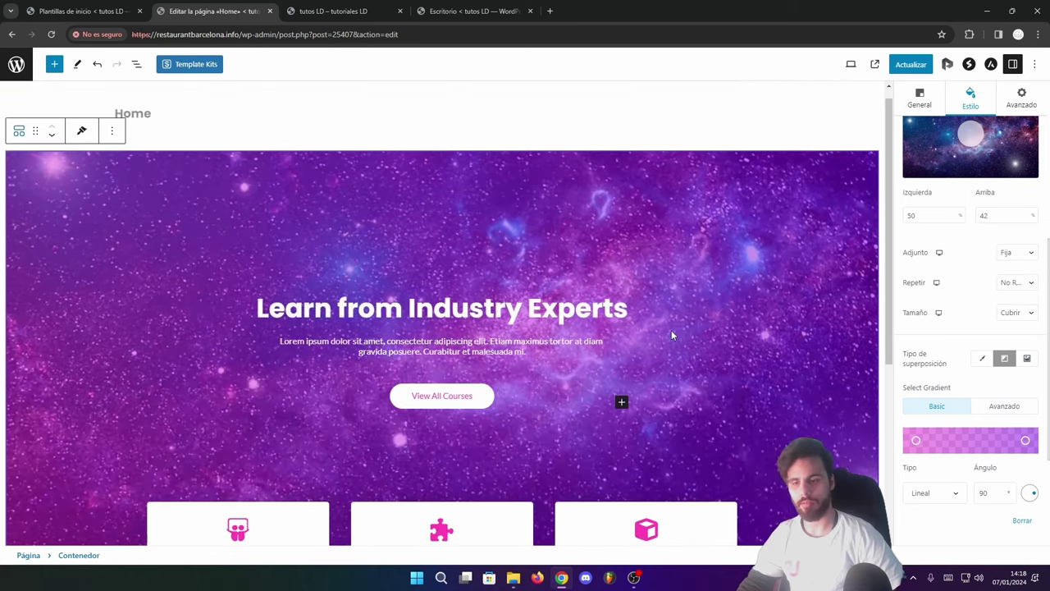
{"action": "scroll", "coordinate": [671, 335], "scroll_direction": "down", "scroll_amount": 2}
{"action": "scroll", "coordinate": [671, 334], "scroll_direction": "up", "scroll_amount": 2}
{"action": "scroll", "coordinate": [672, 335], "scroll_direction": "down", "scroll_amount": 2}
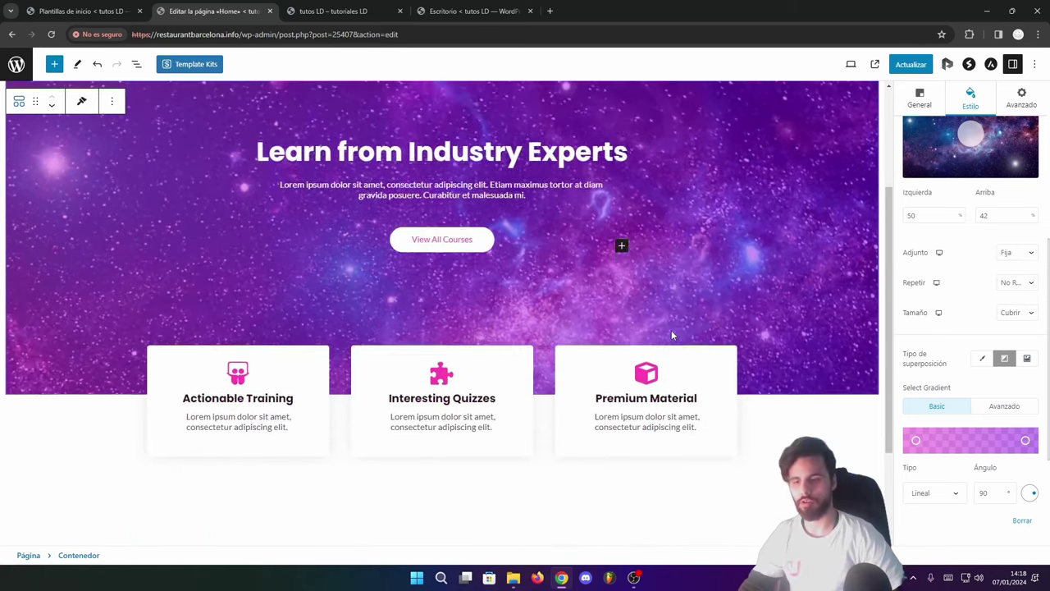
{"action": "scroll", "coordinate": [672, 335], "scroll_direction": "up", "scroll_amount": 2}
- Set the hero image's Adjunto back to Scroll and check its behavior on the page
{"action": "left_click", "coordinate": [1005, 255]}
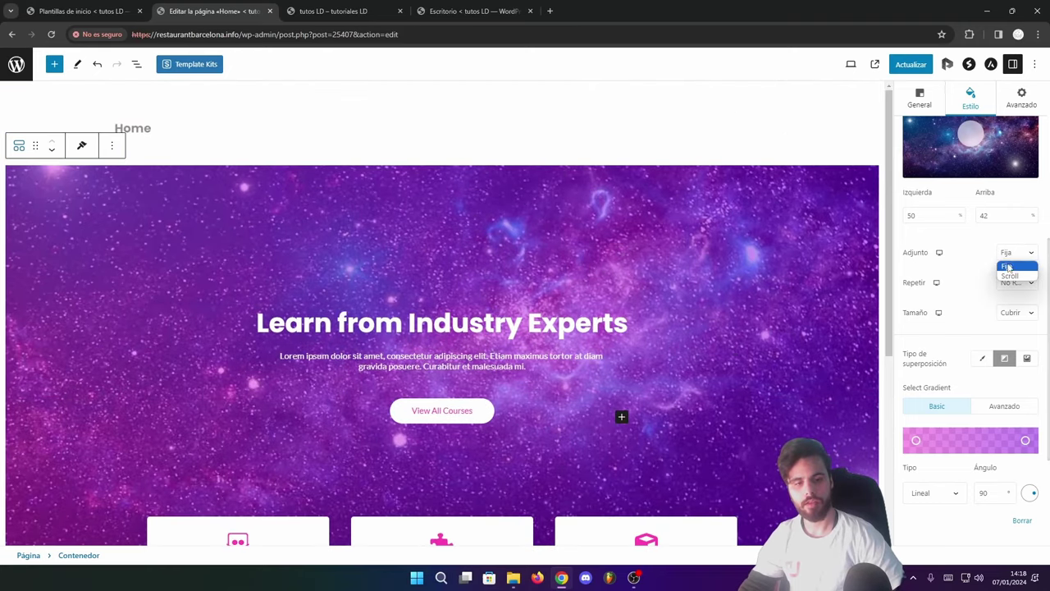
{"action": "left_click", "coordinate": [1009, 264]}
{"action": "scroll", "coordinate": [643, 327], "scroll_direction": "down", "scroll_amount": 2}
{"action": "scroll", "coordinate": [643, 326], "scroll_direction": "down", "scroll_amount": 2}
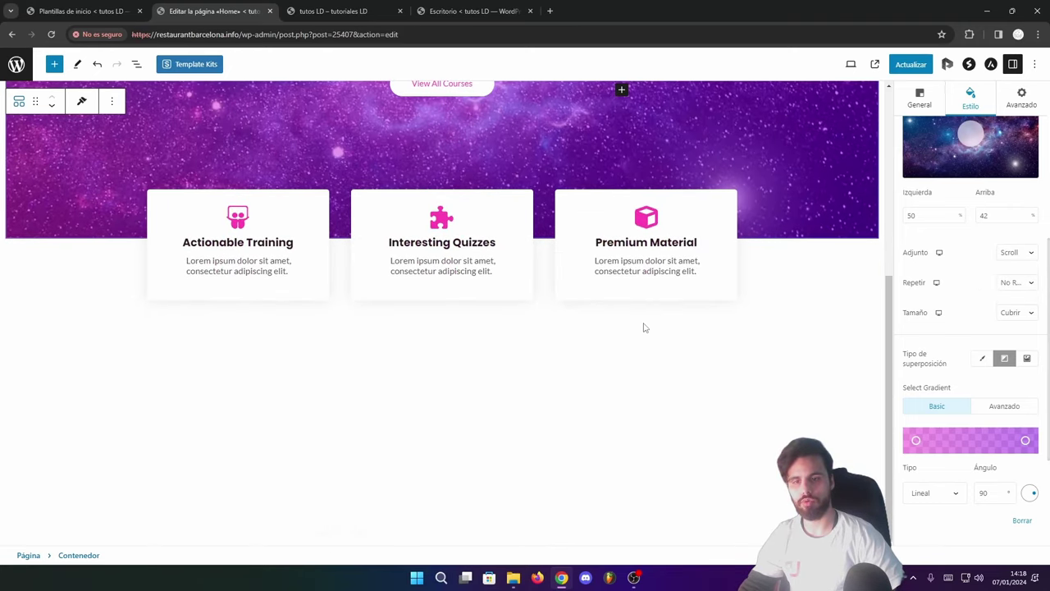
{"action": "scroll", "coordinate": [653, 315], "scroll_direction": "up", "scroll_amount": 3}
- Try the Repetir option for the hero image's repetition and return it to No Repetir
{"action": "left_click", "coordinate": [1016, 282]}
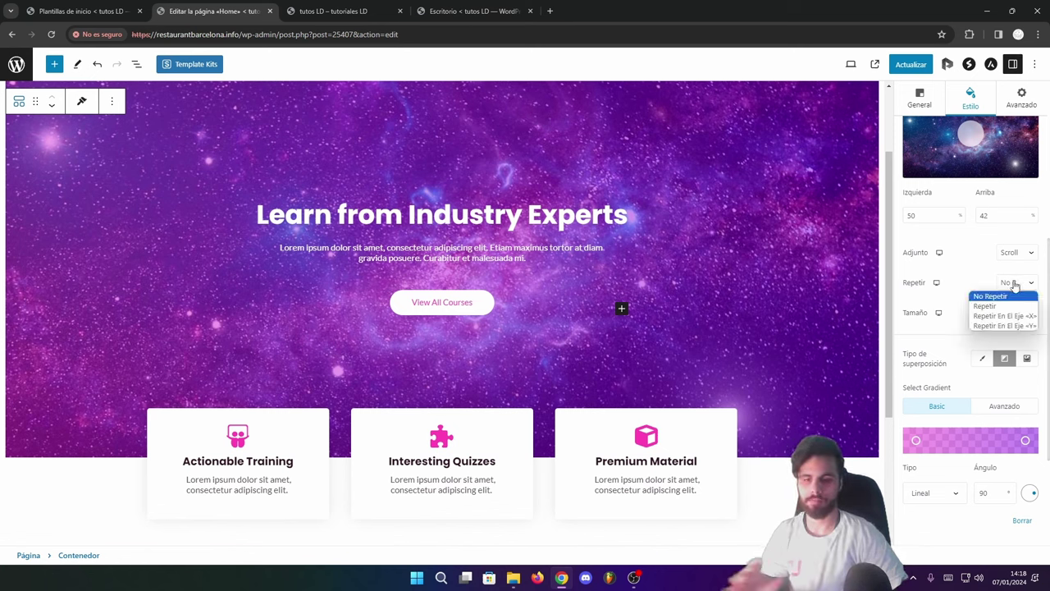
{"action": "left_click", "coordinate": [985, 306]}
{"action": "left_click", "coordinate": [1007, 286]}
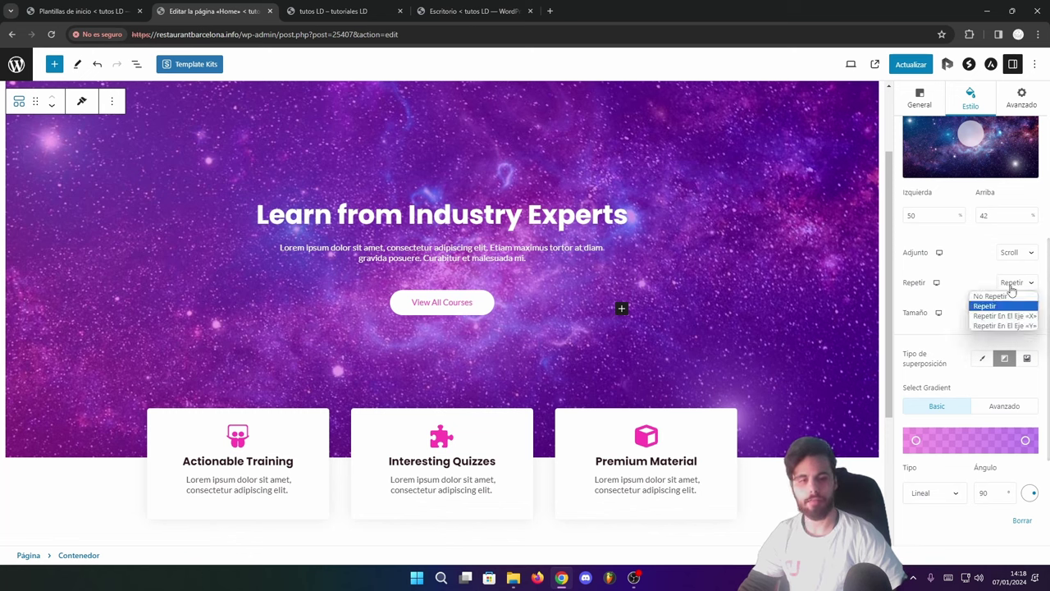
{"action": "left_click", "coordinate": [1007, 297]}
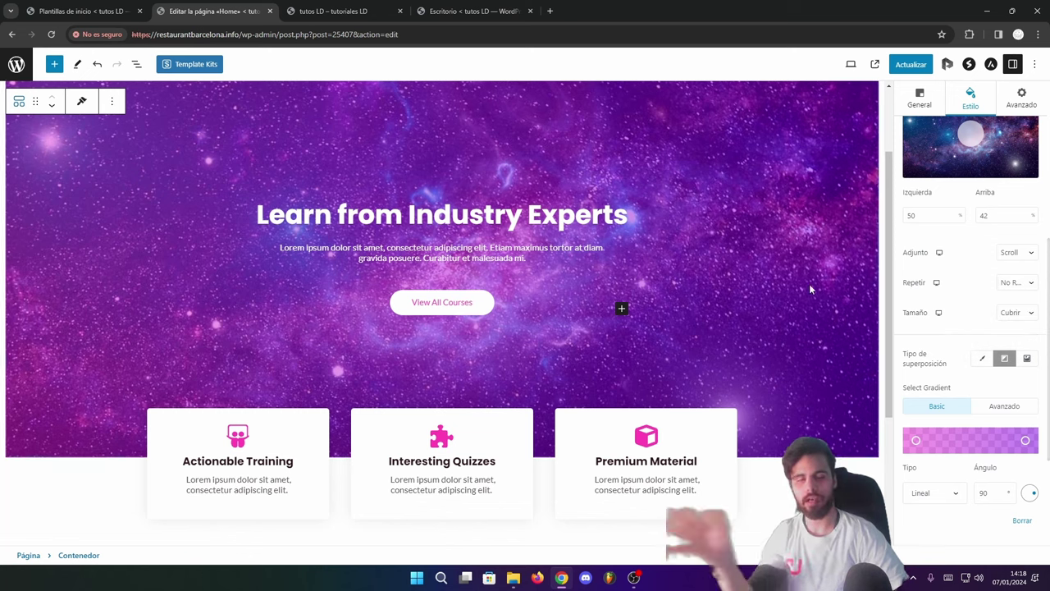
- Compare the Contener, Personalizado and Automático sizes for the hero image and return Tamaño to Cubrir
{"action": "left_click", "coordinate": [1005, 319]}
{"action": "left_click", "coordinate": [1014, 346]}
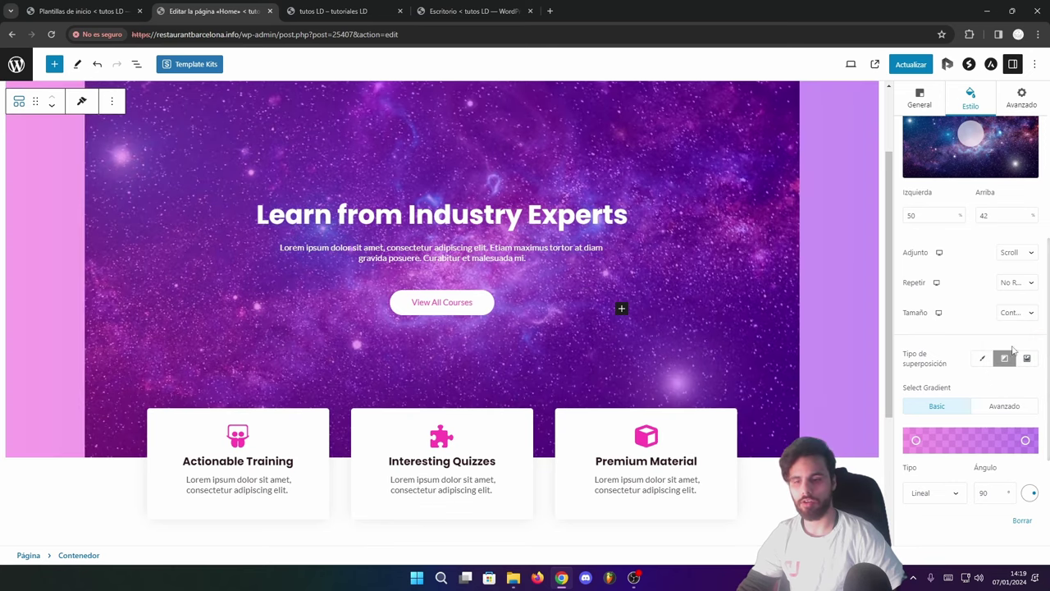
{"action": "left_click", "coordinate": [1012, 319]}
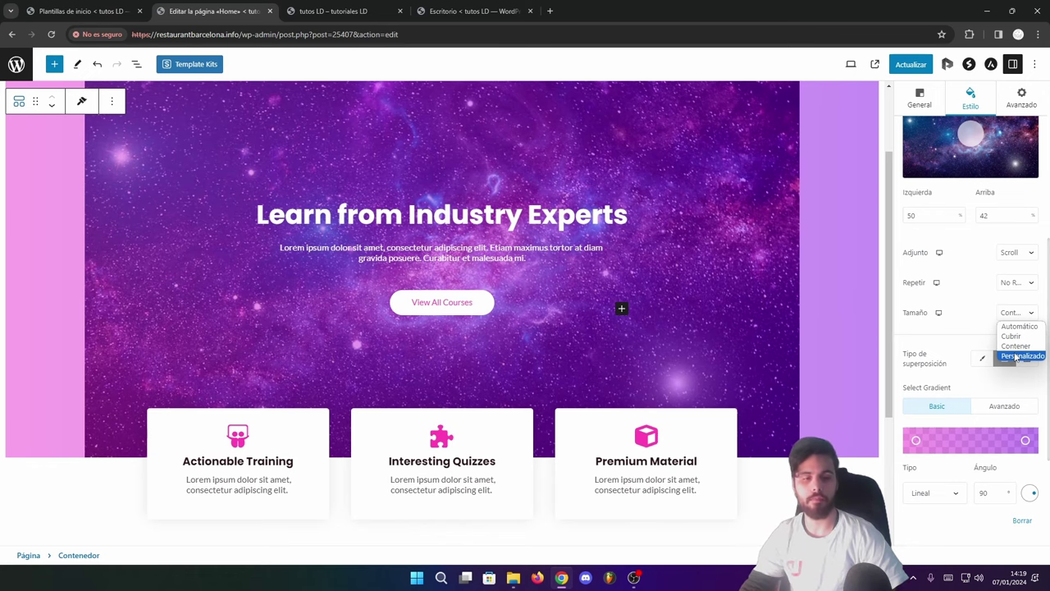
{"action": "left_click", "coordinate": [1016, 356]}
{"action": "mouse_move", "coordinate": [992, 363]}
{"action": "left_mouse_down"}
{"action": "mouse_move", "coordinate": [946, 370]}
{"action": "mouse_move", "coordinate": [991, 362]}
{"action": "left_mouse_up"}
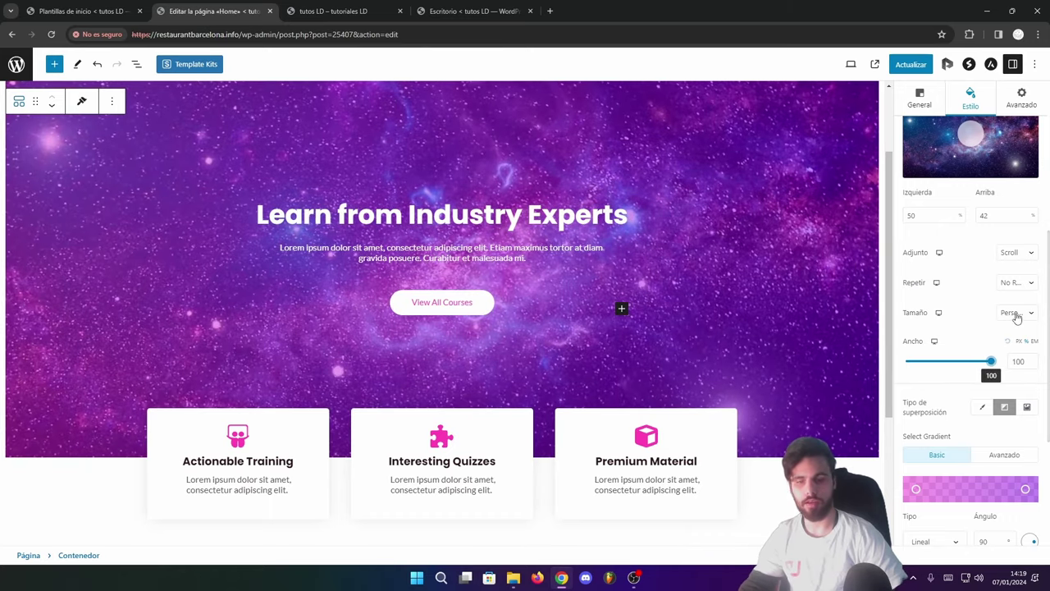
{"action": "left_click", "coordinate": [1015, 313]}
{"action": "left_click", "coordinate": [1015, 328]}
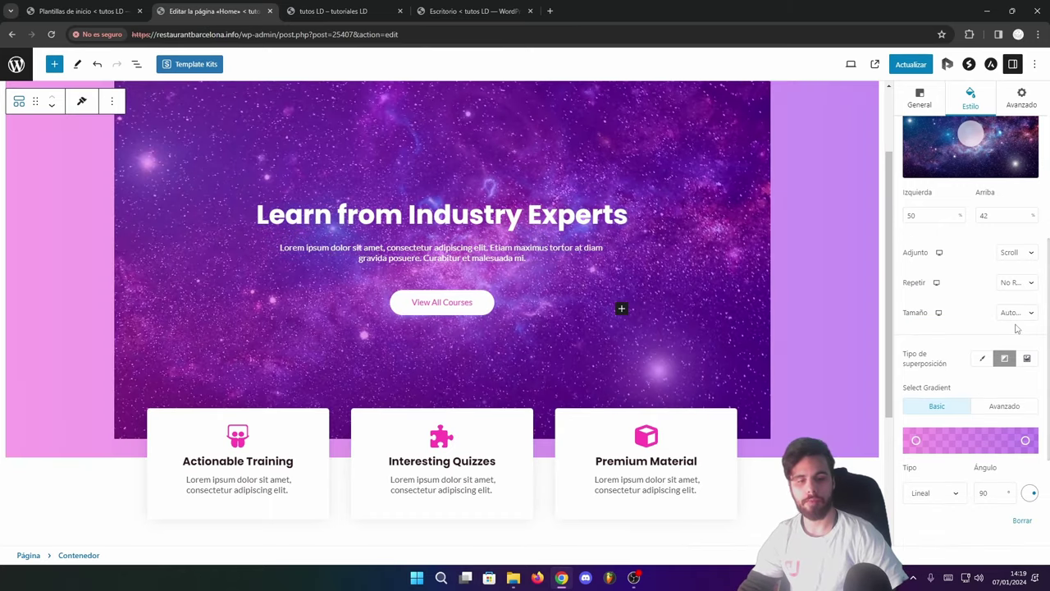
{"action": "left_click", "coordinate": [1015, 315]}
{"action": "left_click", "coordinate": [1017, 339]}
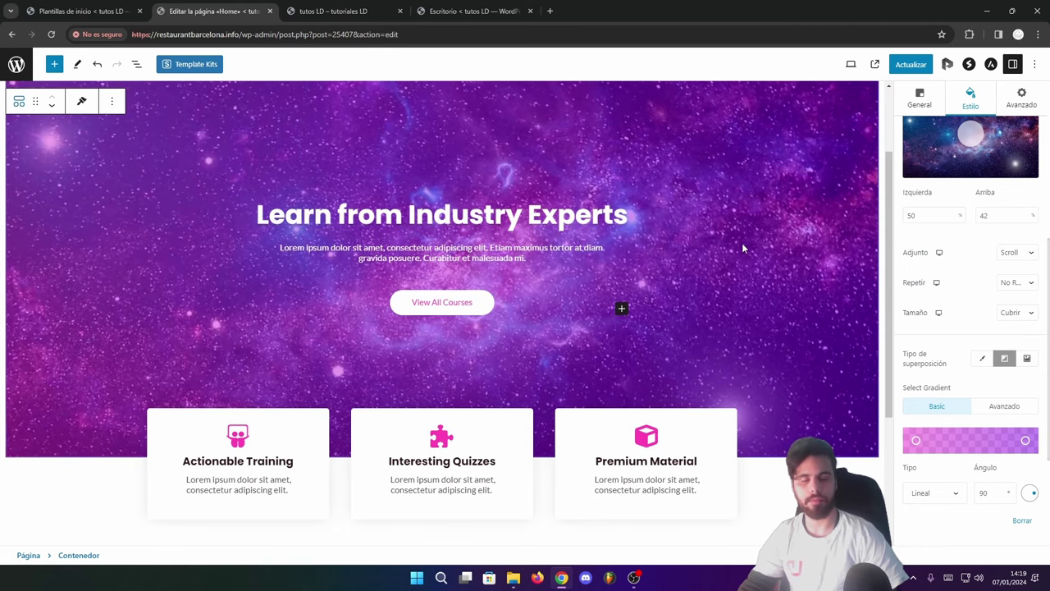
- Try the solid color overlay on the hero image and return the overlay type to gradient
{"action": "scroll", "coordinate": [961, 319], "scroll_direction": "down", "scroll_amount": 1}
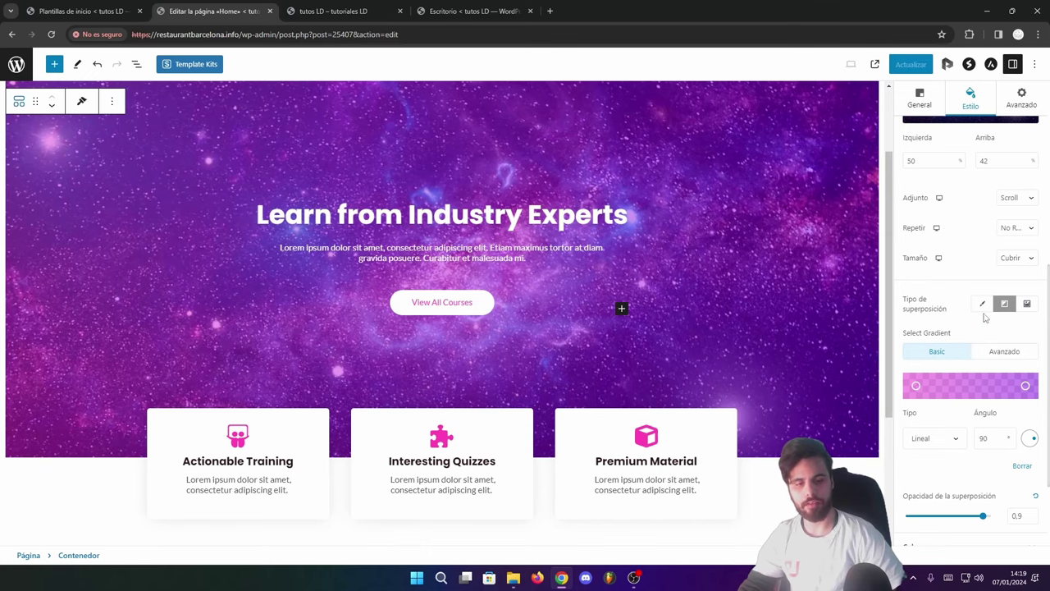
{"action": "left_click", "coordinate": [981, 304]}
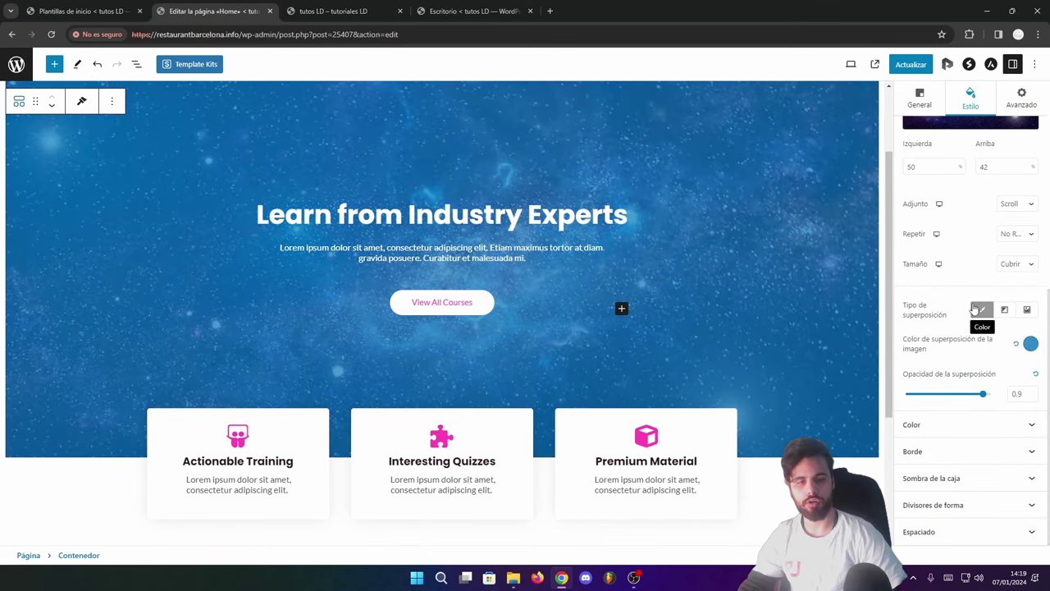
{"action": "left_click", "coordinate": [1004, 309]}
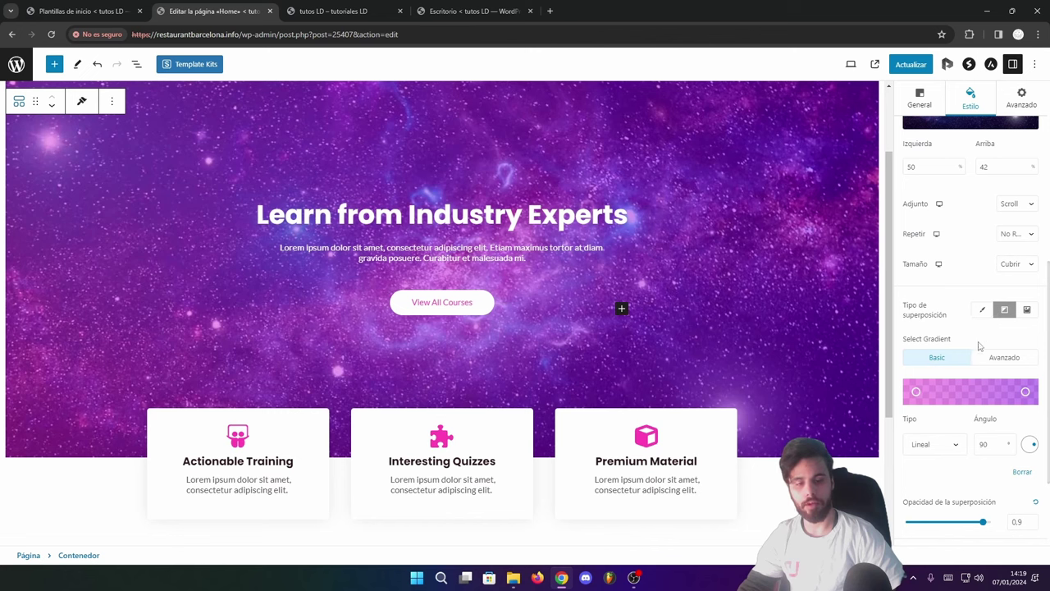
- Test the hero overlay's opacity at 0.75 and 0, and set it to 1
{"action": "scroll", "coordinate": [979, 345], "scroll_direction": "down", "scroll_amount": 1}
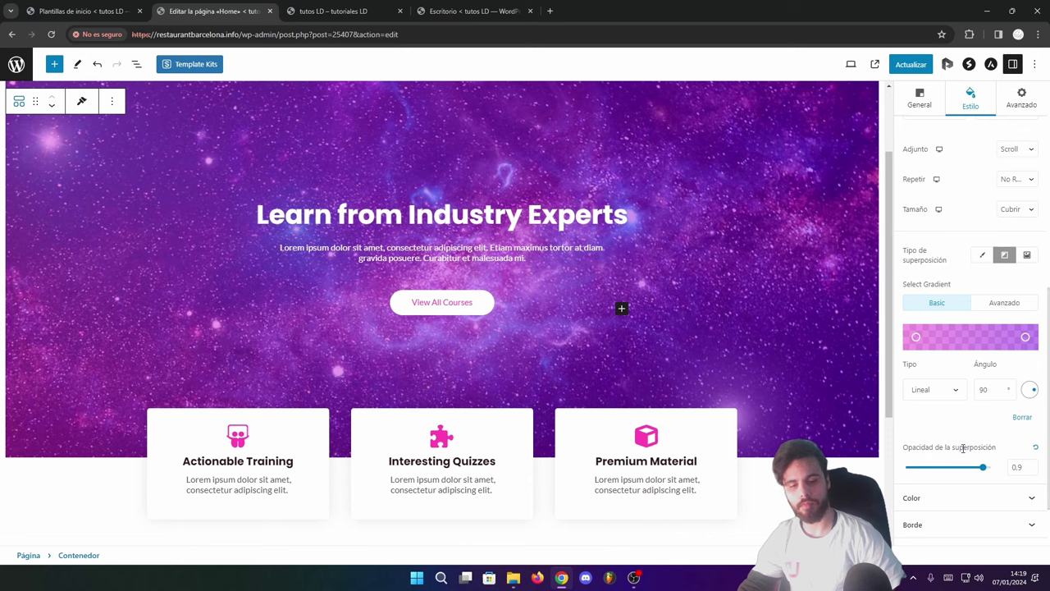
{"action": "mouse_move", "coordinate": [982, 468]}
{"action": "left_mouse_down"}
{"action": "mouse_move", "coordinate": [945, 469]}
{"action": "mouse_move", "coordinate": [981, 469]}
{"action": "mouse_move", "coordinate": [968, 472]}
{"action": "left_mouse_up"}
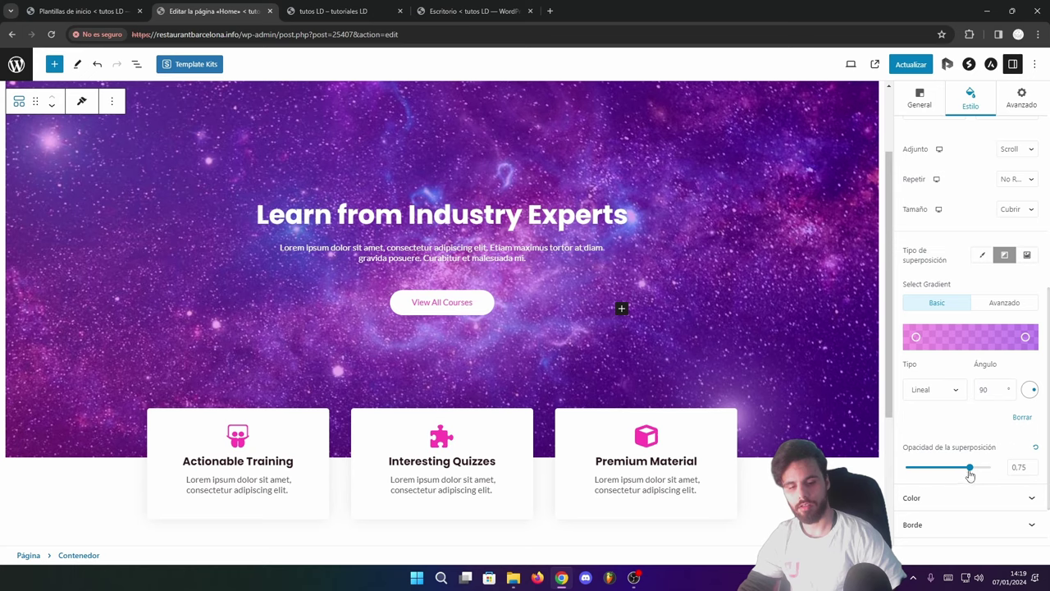
{"action": "left_click_drag", "start_coordinate": [970, 475], "coordinate": [908, 474]}
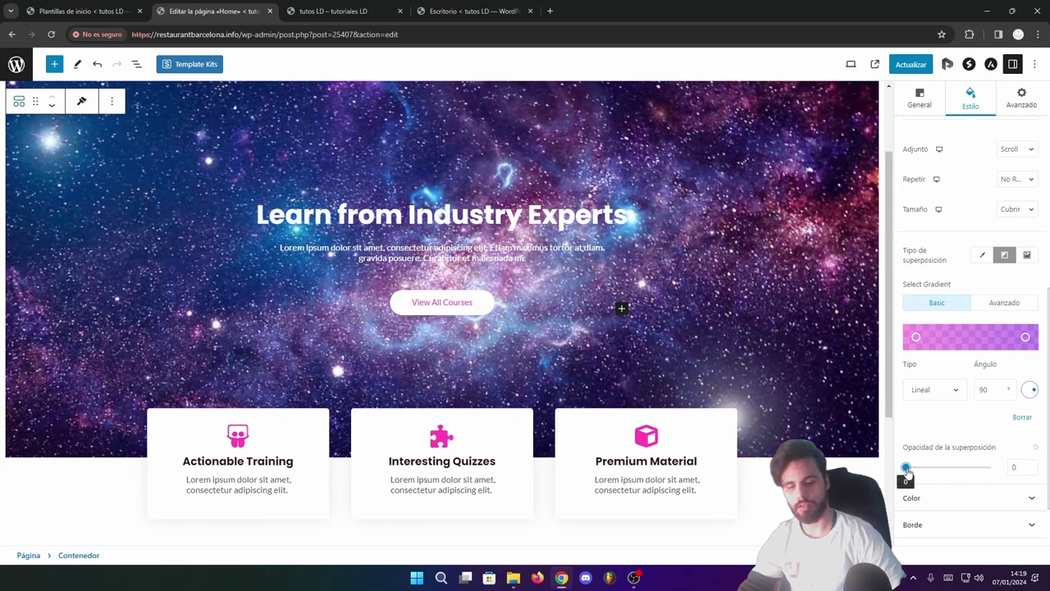
{"action": "scroll", "coordinate": [671, 303], "scroll_direction": "up", "scroll_amount": 1}
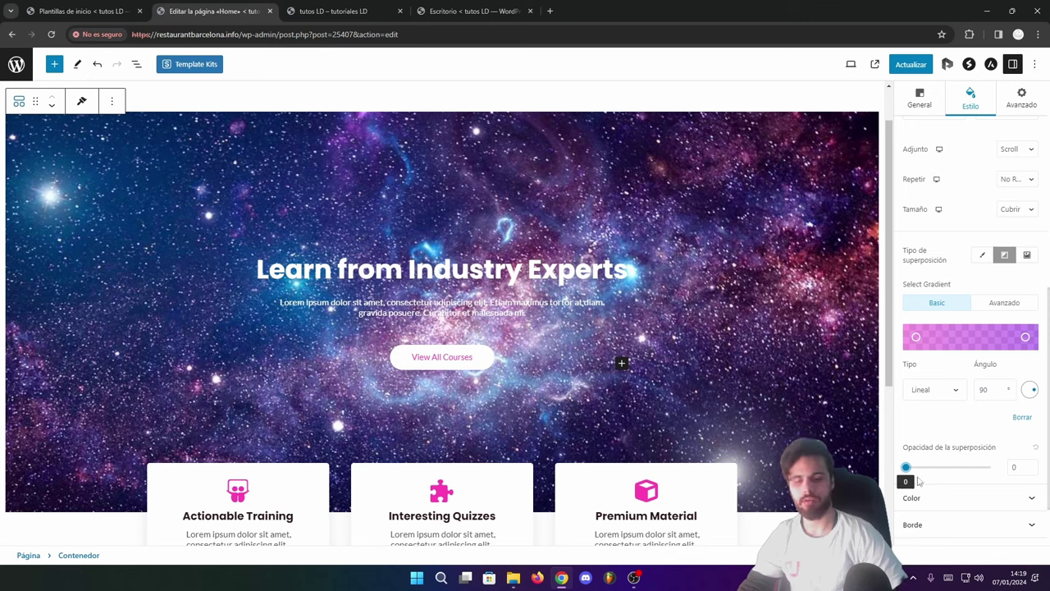
{"action": "left_click_drag", "start_coordinate": [906, 468], "coordinate": [999, 474]}
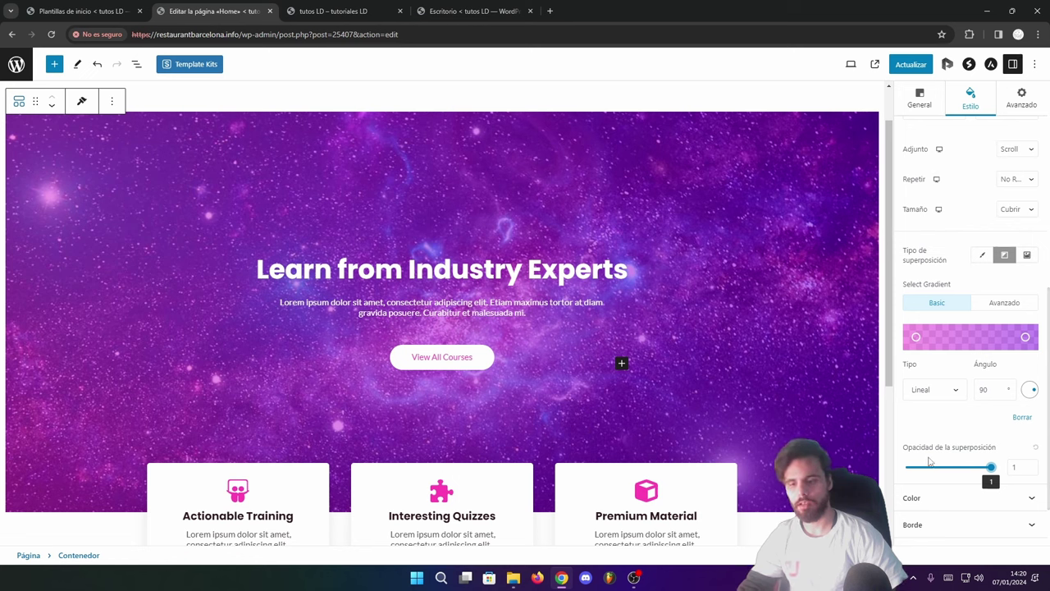
- Recolor the hero overlay's Basic gradient with orange-red at the first stop and turquoise at the second
{"action": "left_click", "coordinate": [916, 338]}
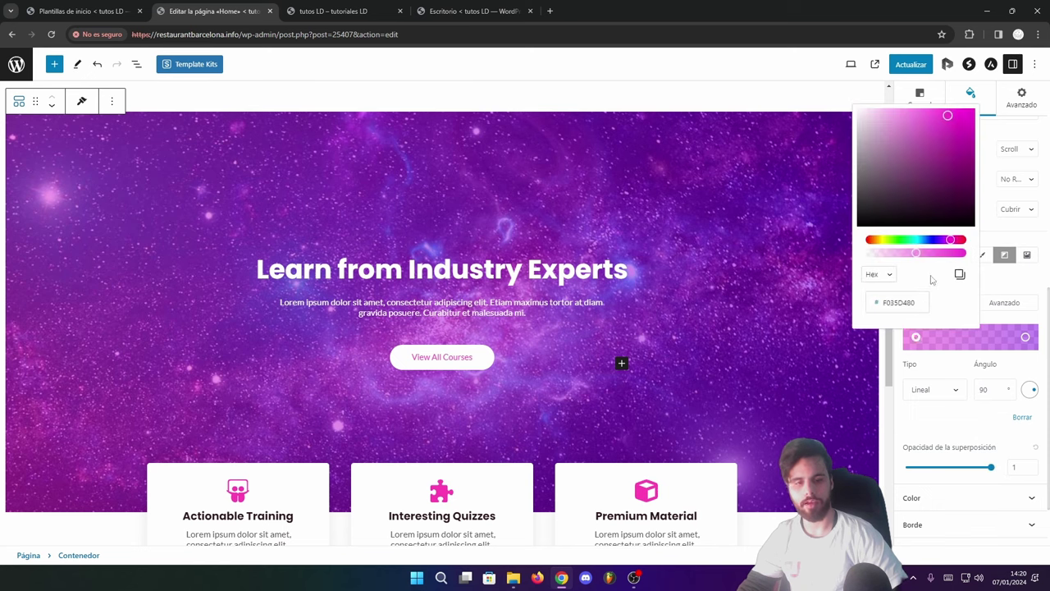
{"action": "left_click", "coordinate": [870, 240]}
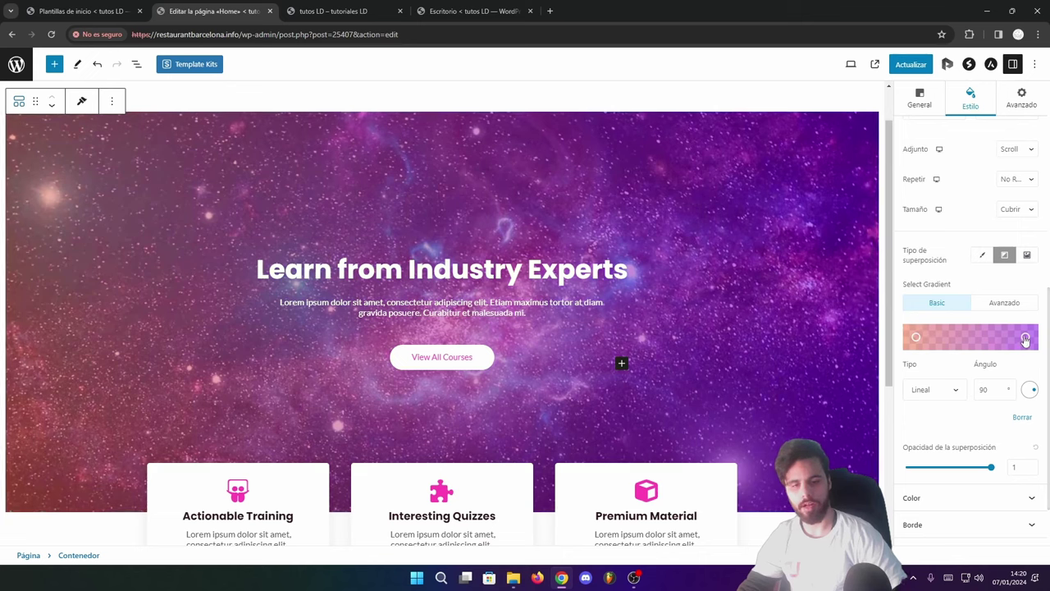
{"action": "left_click", "coordinate": [1025, 338]}
{"action": "left_click", "coordinate": [985, 240]}
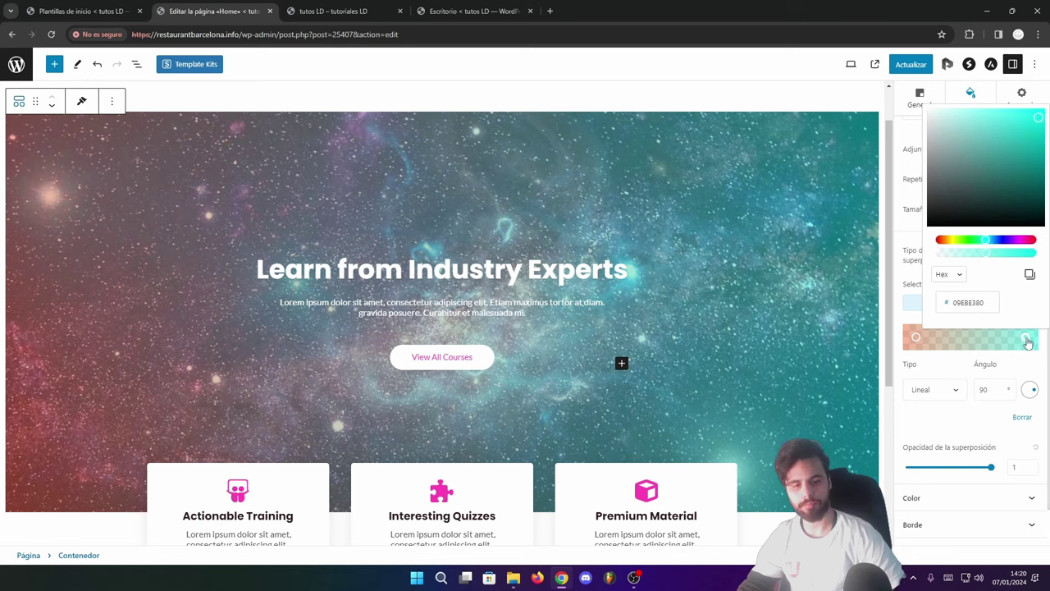
{"action": "left_click", "coordinate": [948, 360]}
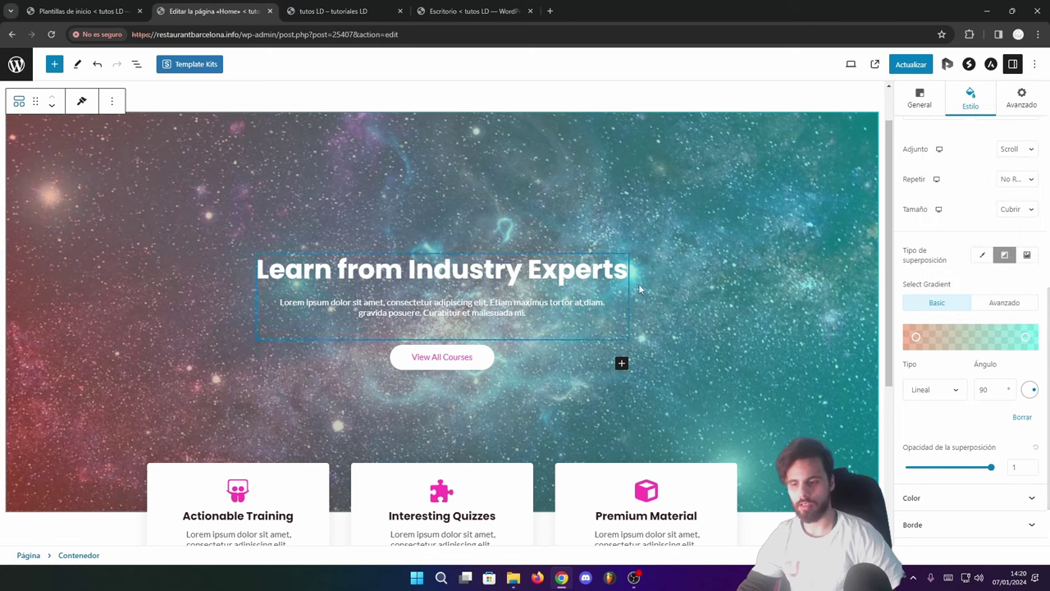
{"action": "scroll", "coordinate": [977, 338], "scroll_direction": "down", "scroll_amount": 1}
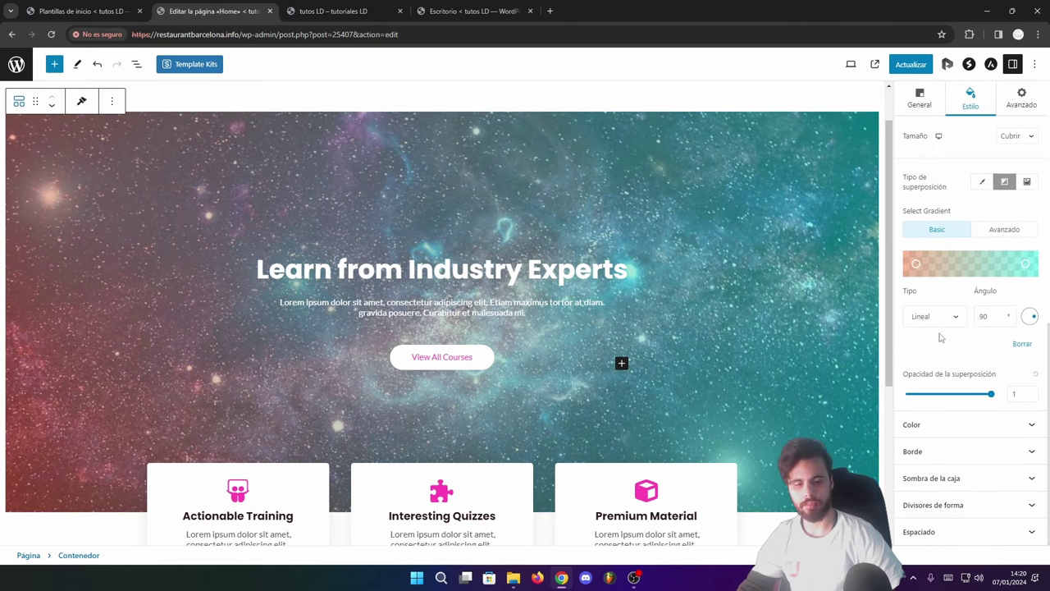
{"action": "scroll", "coordinate": [936, 293], "scroll_direction": "up", "scroll_amount": 6}
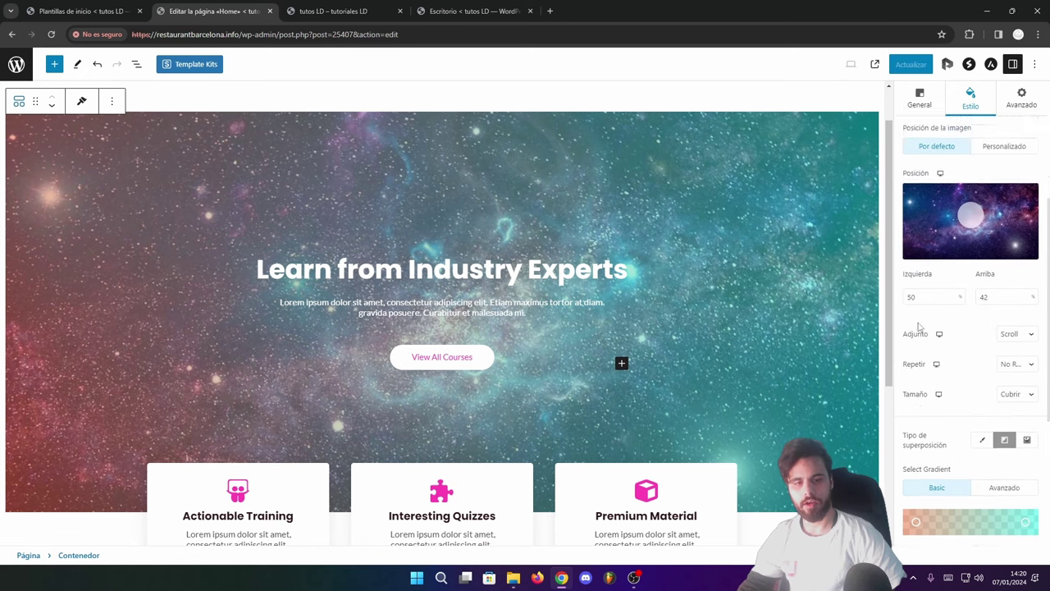
{"action": "scroll", "coordinate": [919, 327], "scroll_direction": "down", "scroll_amount": 6}
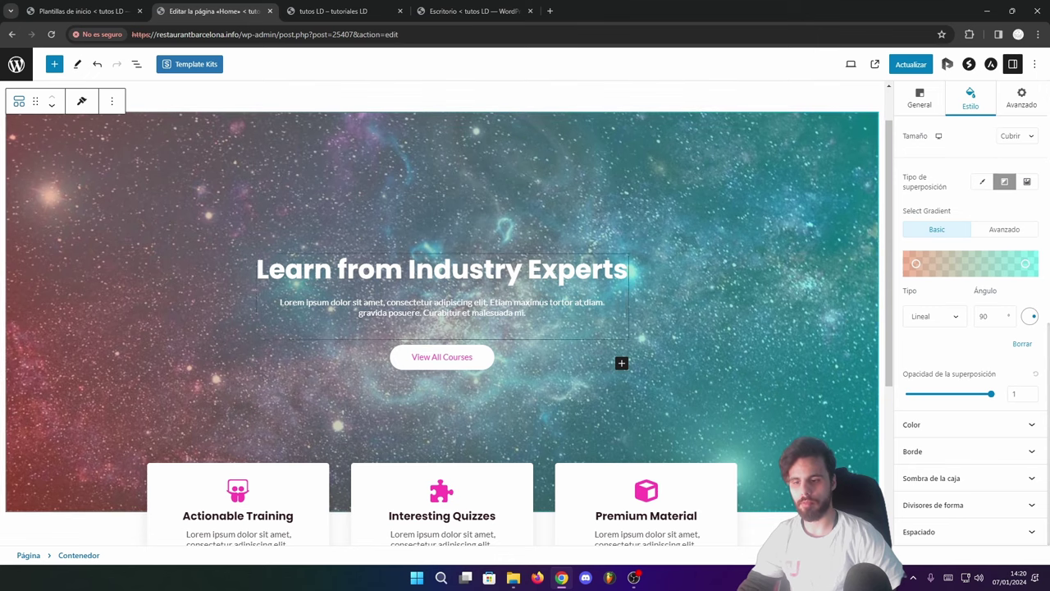
- Replace the hero heading "Learn from Industry Experts" with "bIENVENIDOS A MI CURSO"
{"action": "left_click", "coordinate": [526, 269]}
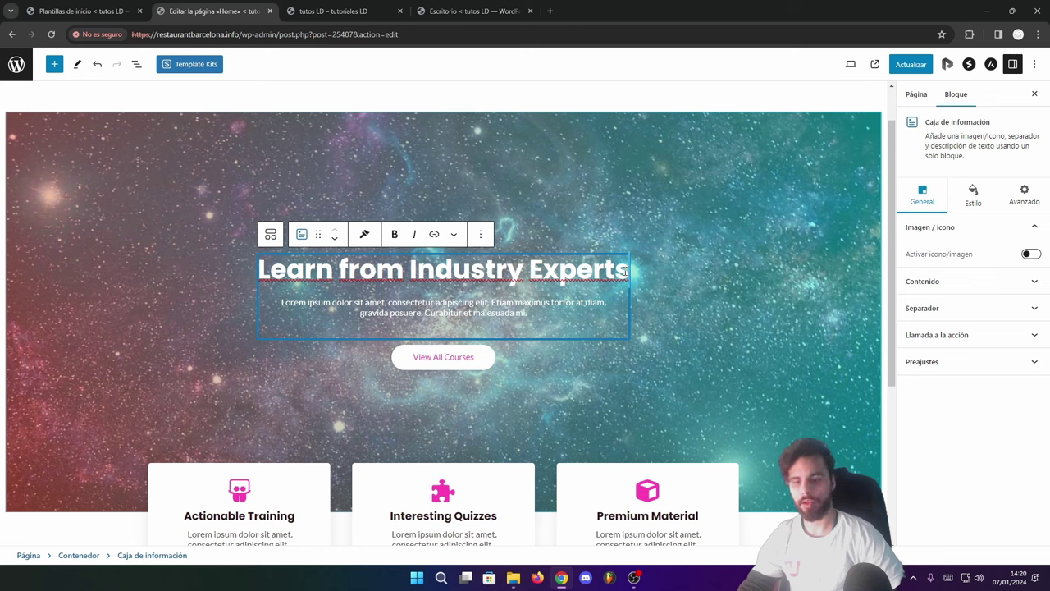
{"action": "left_click_drag", "start_coordinate": [628, 270], "coordinate": [249, 258]}
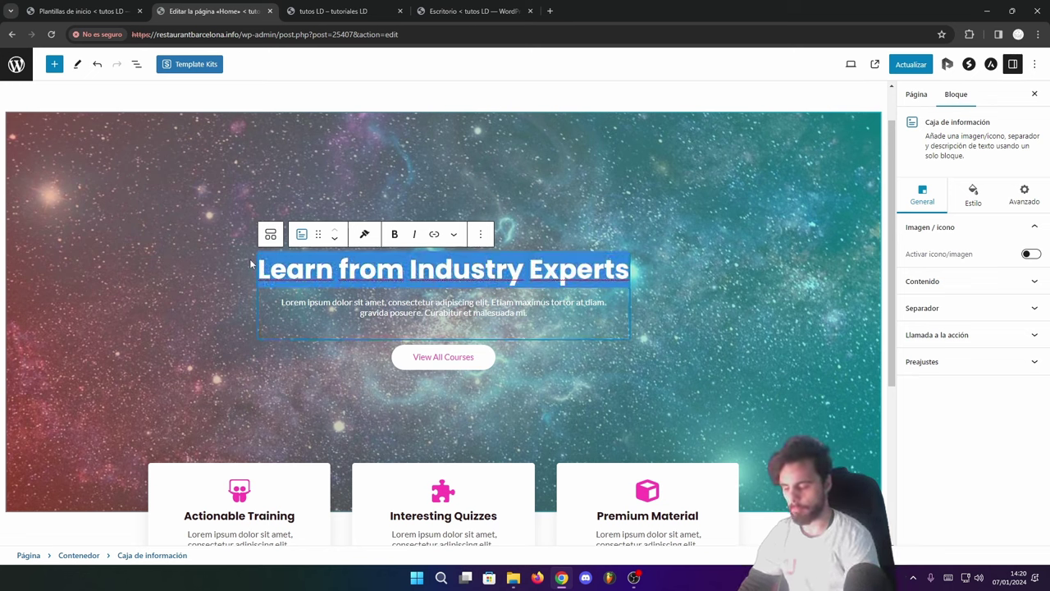
{"action": "type", "text": "bIENVENIDOS A MI CURSO"}
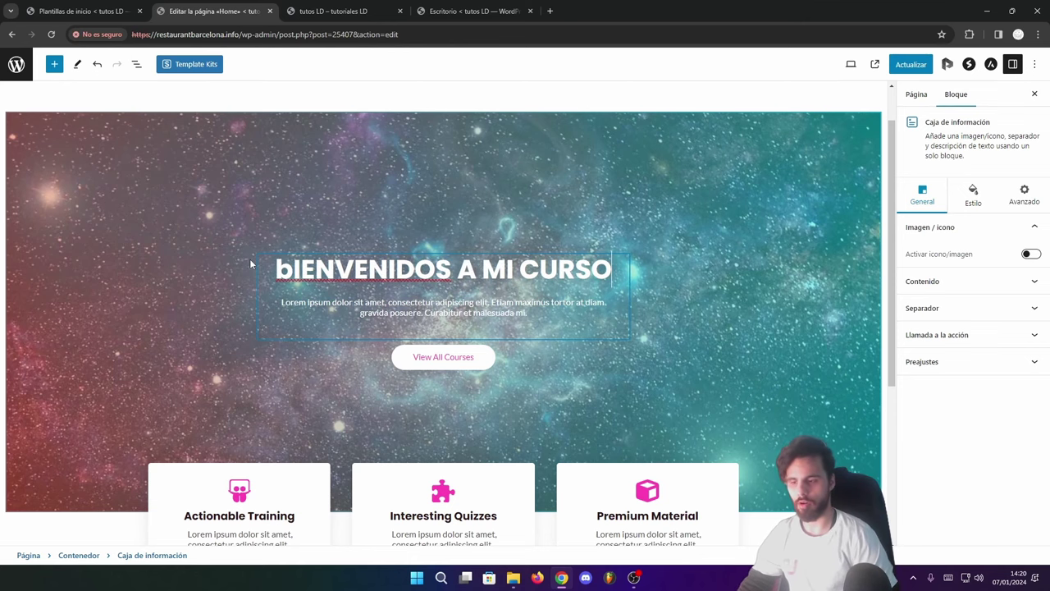
- Correct the page title to "Home" and reselect the hero's information box
{"action": "key", "text": "Escape"}
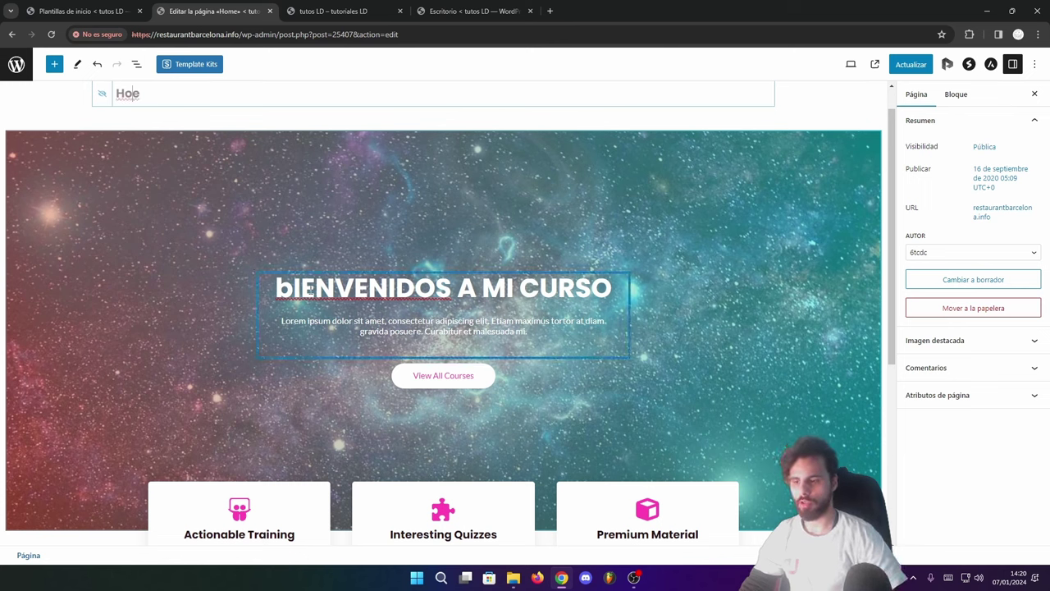
{"action": "type", "text": "M"}
{"action": "key", "text": "BackSpace"}
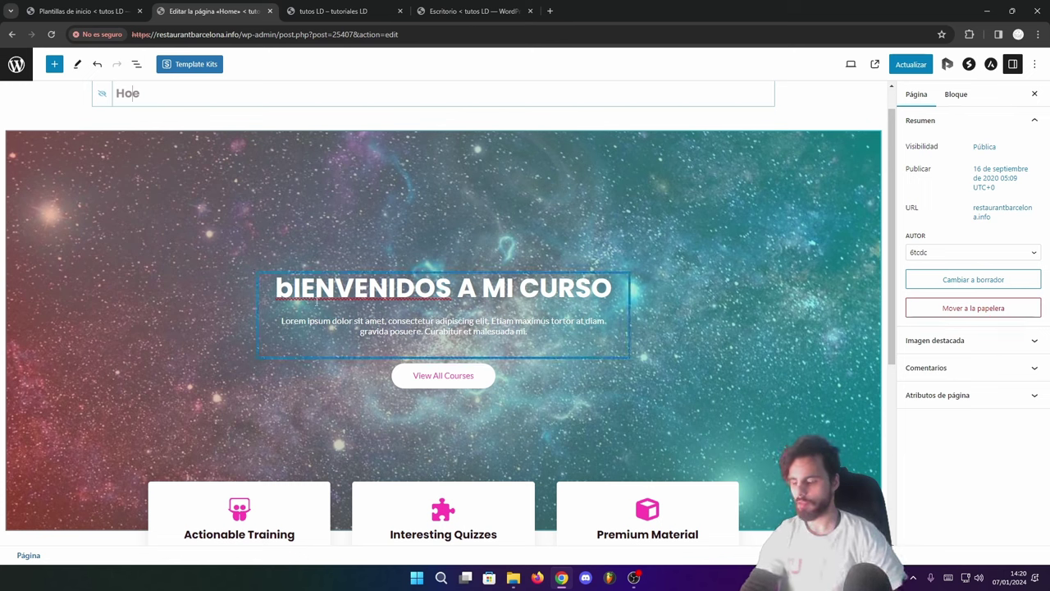
{"action": "type", "text": "m"}
{"action": "left_click", "coordinate": [398, 295]}
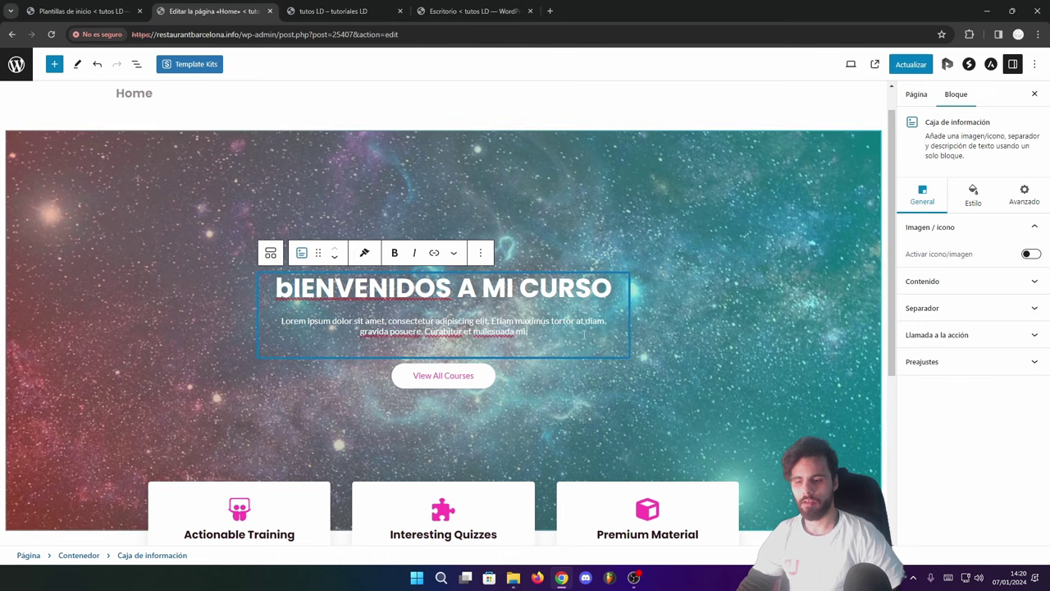
{"action": "left_click", "coordinate": [602, 354]}
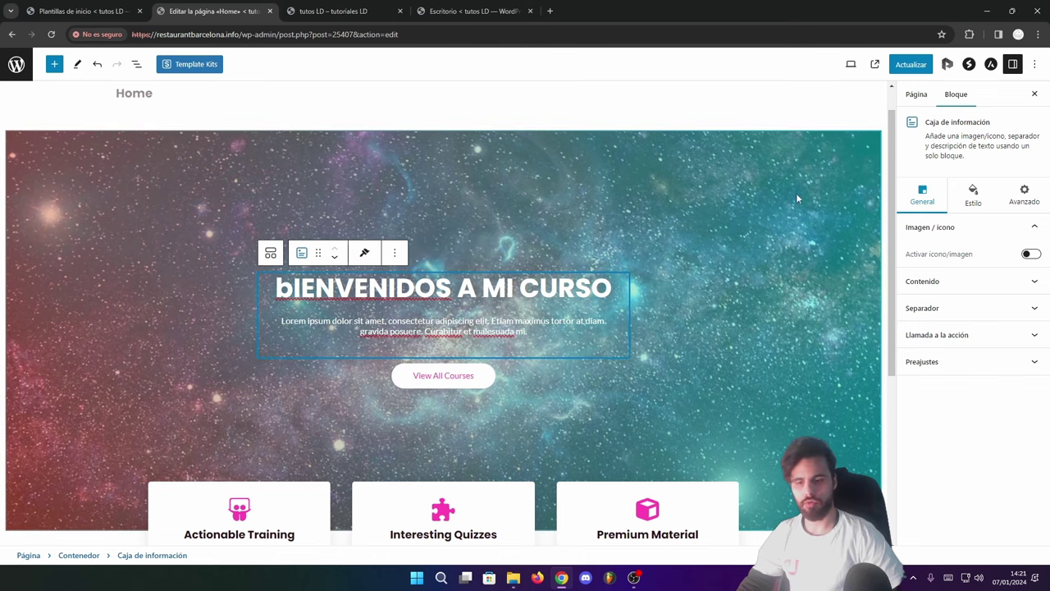
- Add a Párrafo block below the hero's View All Courses button with the text "Bienvenidos a mi tutorial"
{"action": "left_click", "coordinate": [620, 382]}
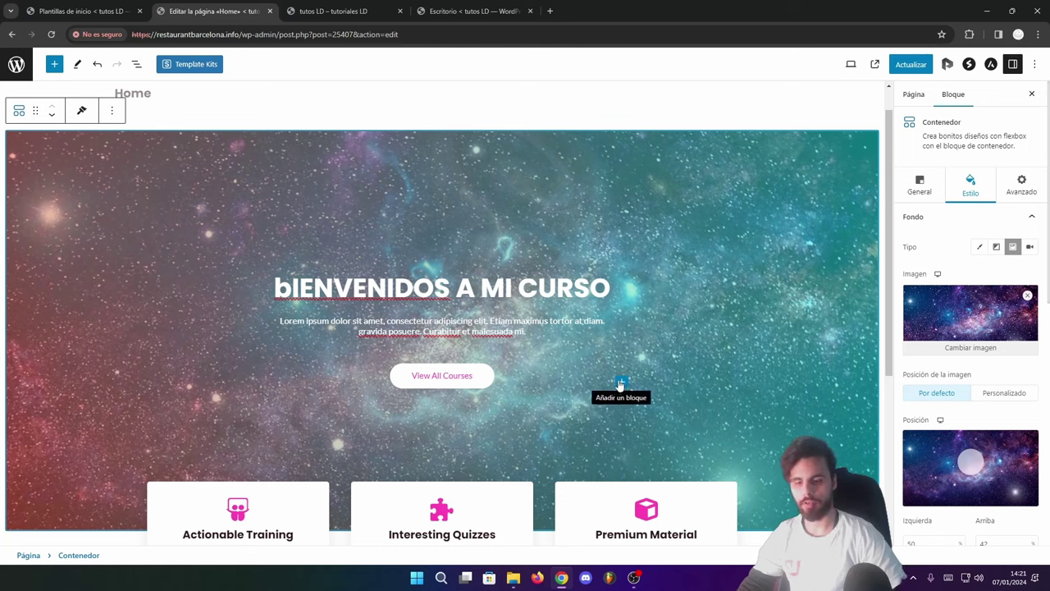
{"action": "left_click", "coordinate": [620, 383]}
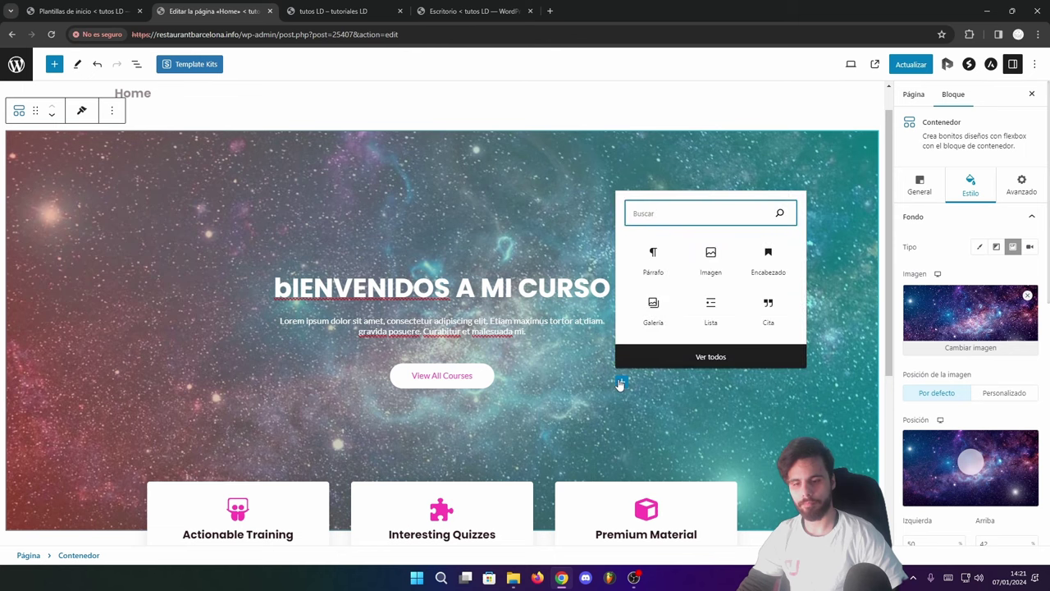
{"action": "left_click", "coordinate": [654, 261]}
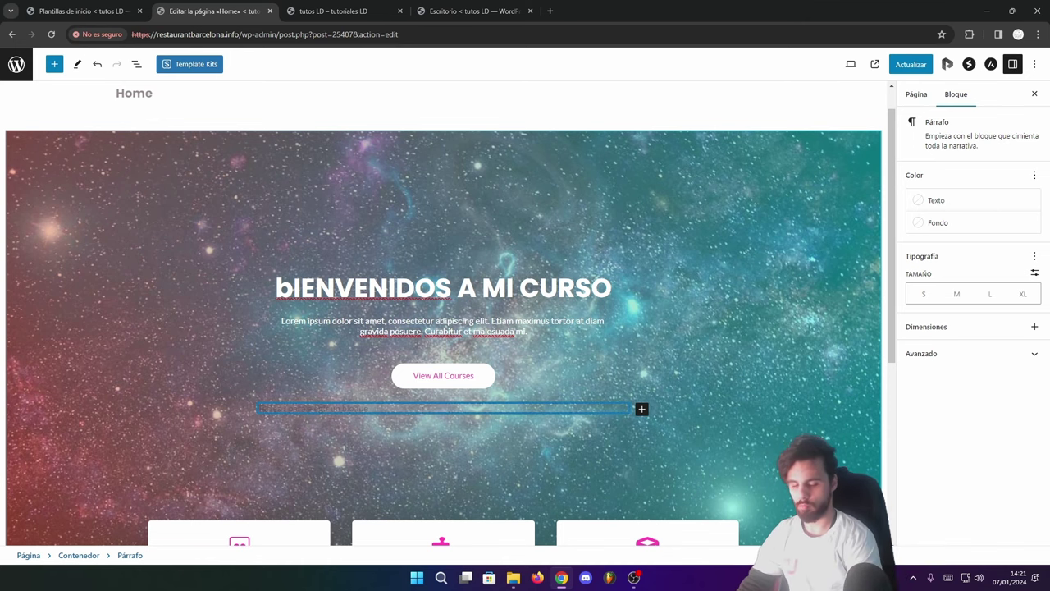
{"action": "scroll", "coordinate": [421, 409], "scroll_direction": "down", "scroll_amount": 1}
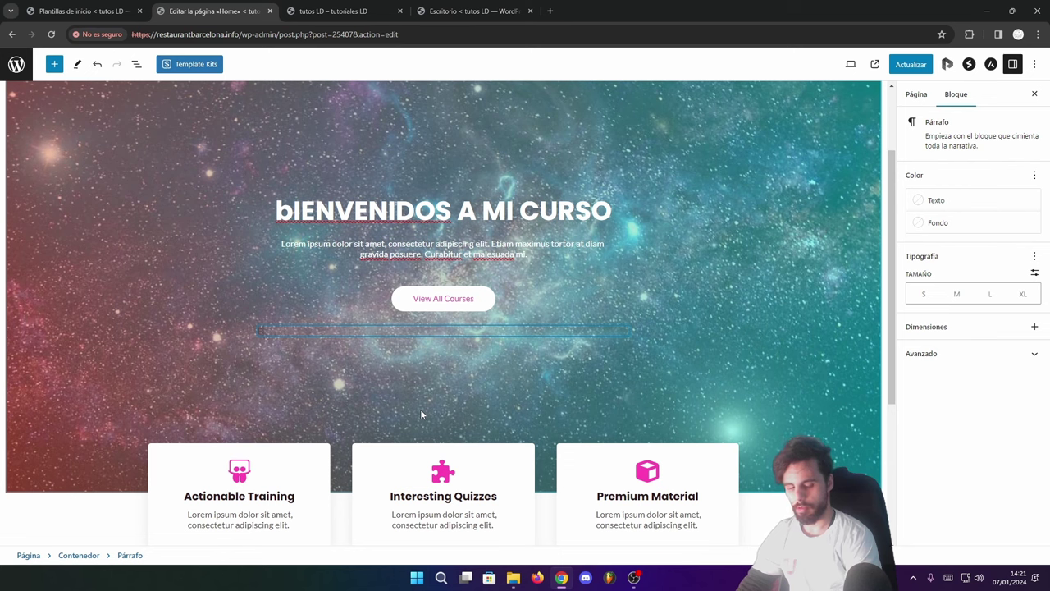
{"action": "type", "text": "Escribe aquí tu texto"}
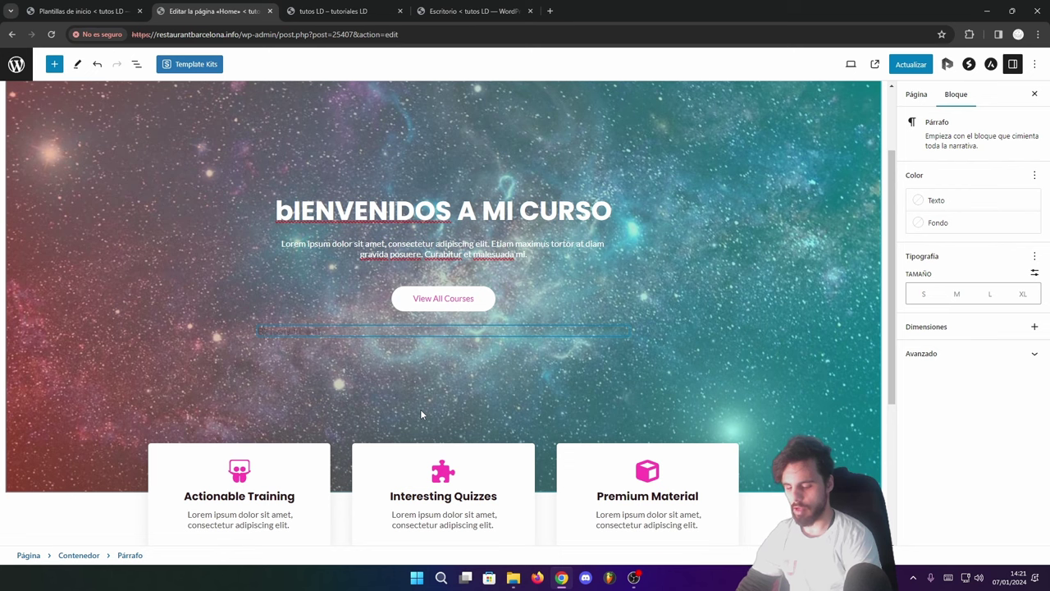
{"action": "type", "text": "torial"}
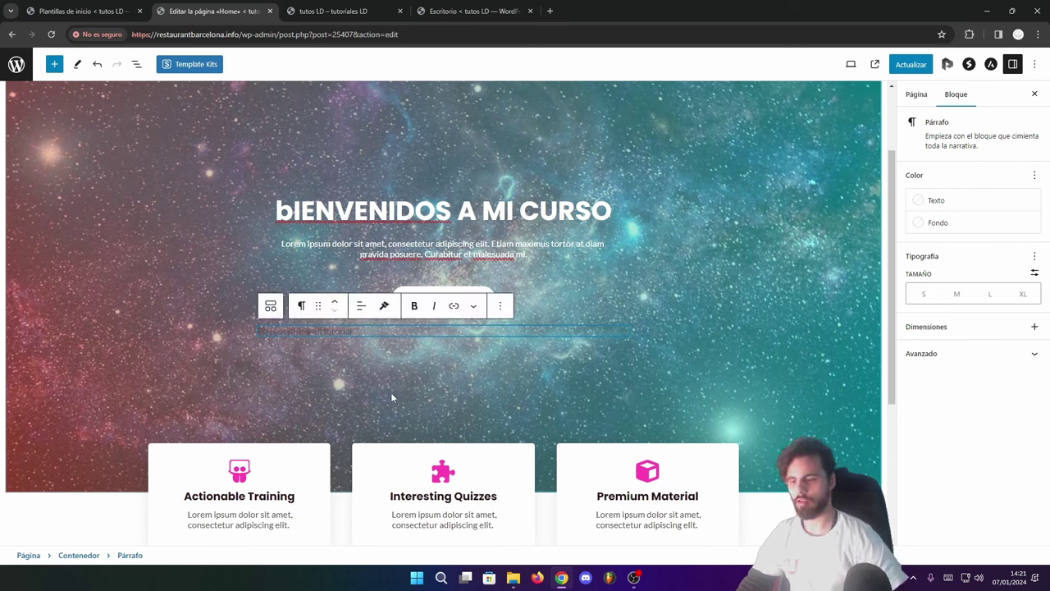
- Center-align the text of the new paragraph in the hero
{"action": "key", "text": "ctrl+a"}
{"action": "key", "text": "ctrl+a"}
{"action": "left_click", "coordinate": [350, 358]}
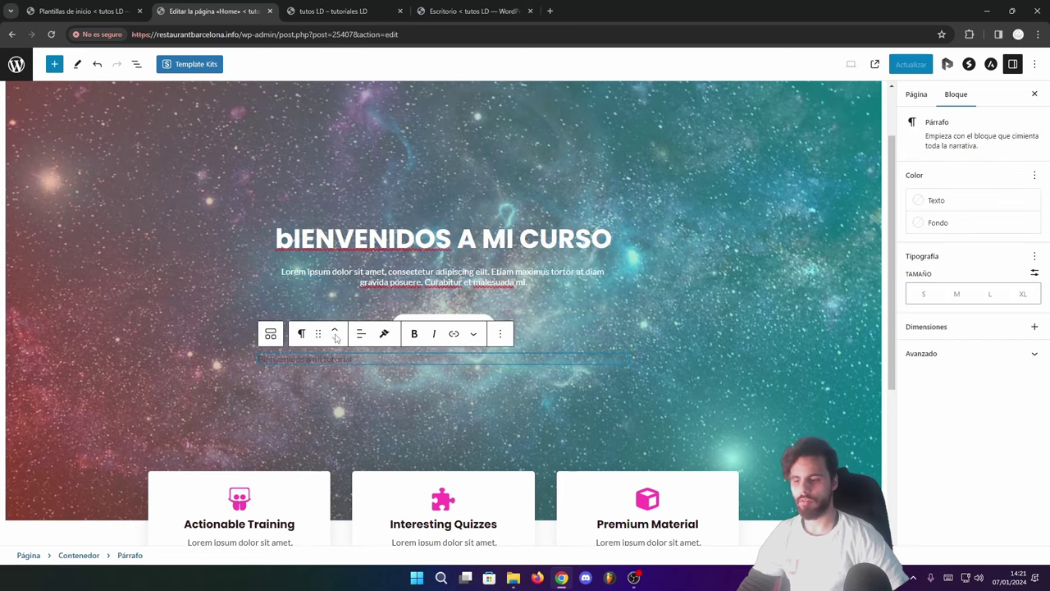
{"action": "left_click_drag", "start_coordinate": [353, 359], "coordinate": [262, 359]}
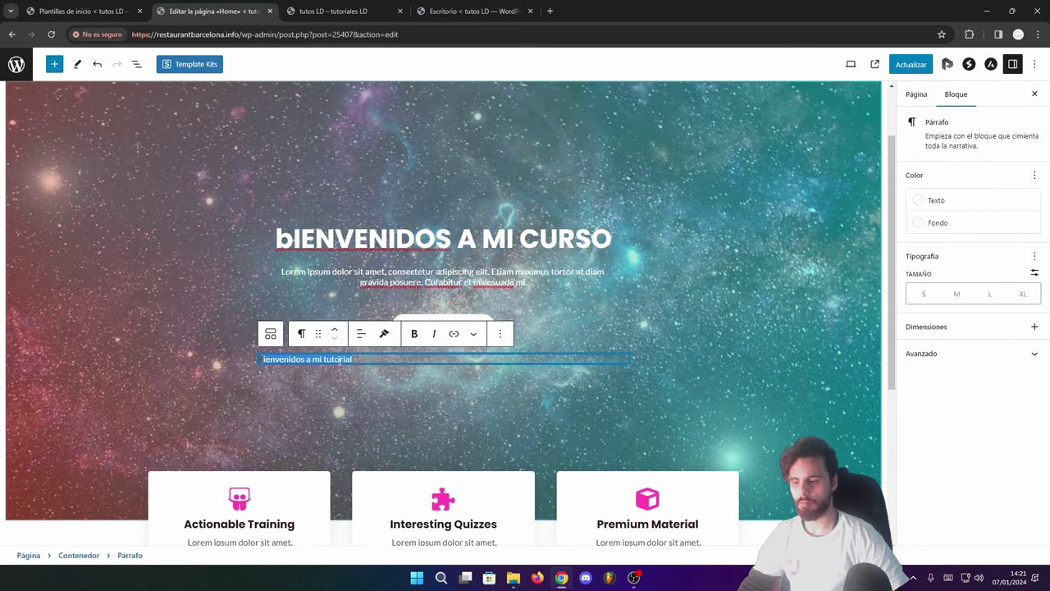
{"action": "key", "text": "ctrl+a"}
{"action": "left_click", "coordinate": [371, 357]}
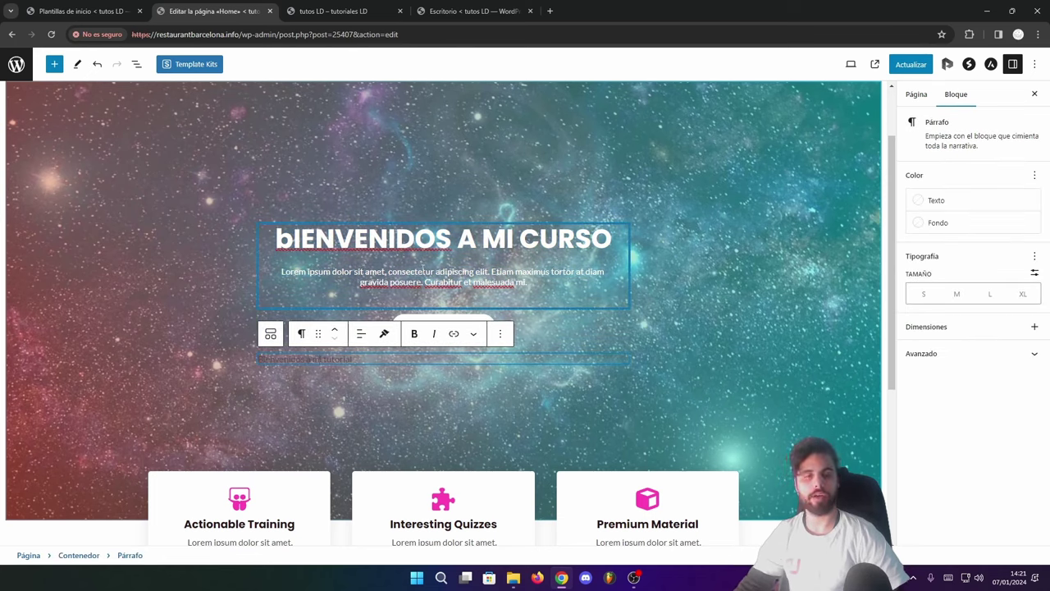
{"action": "left_click", "coordinate": [361, 337]}
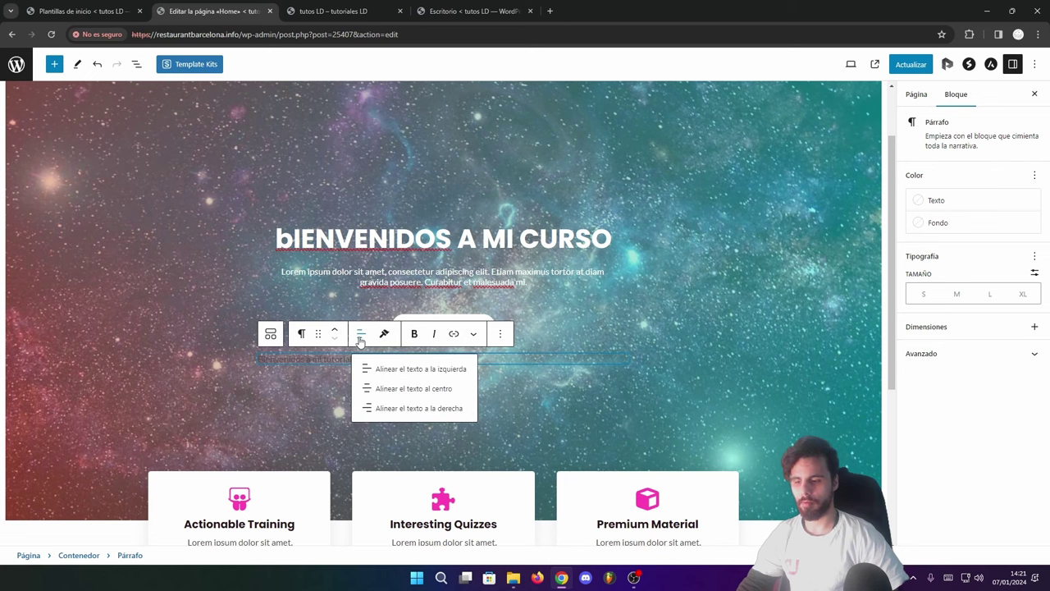
{"action": "left_click", "coordinate": [387, 387]}
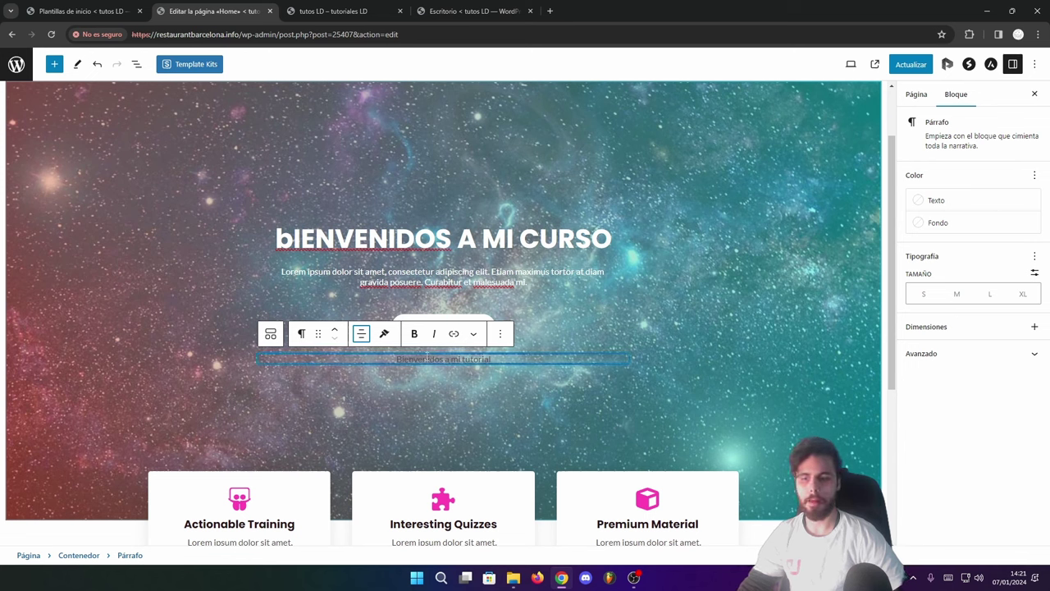
- Try white text on the dark Color del tema 3 background for the paragraph, and undo both color changes
{"action": "left_click", "coordinate": [921, 204]}
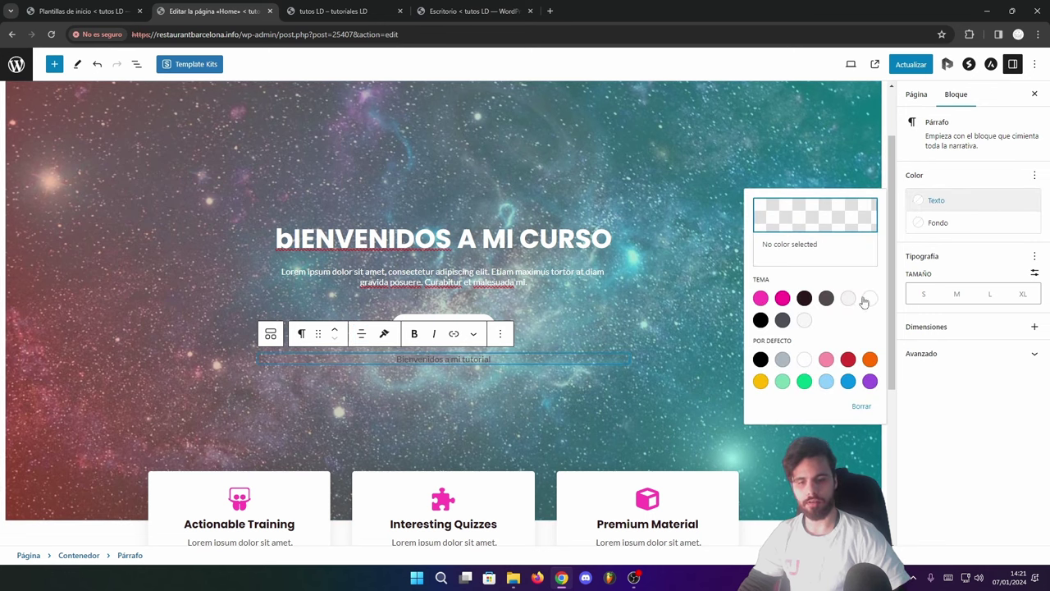
{"action": "left_click", "coordinate": [869, 299]}
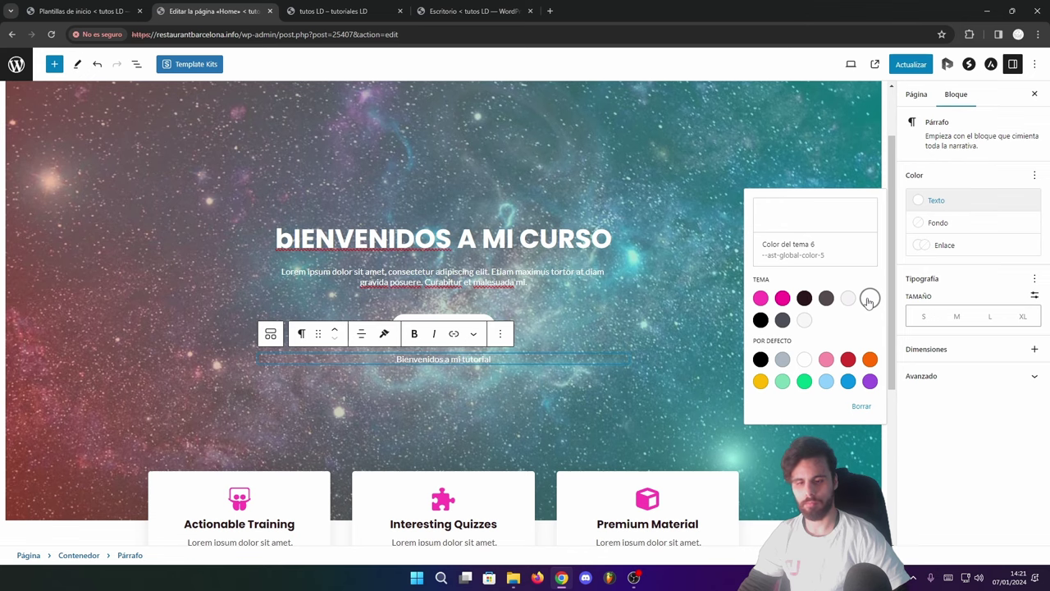
{"action": "left_click", "coordinate": [981, 276]}
{"action": "left_click", "coordinate": [930, 223]}
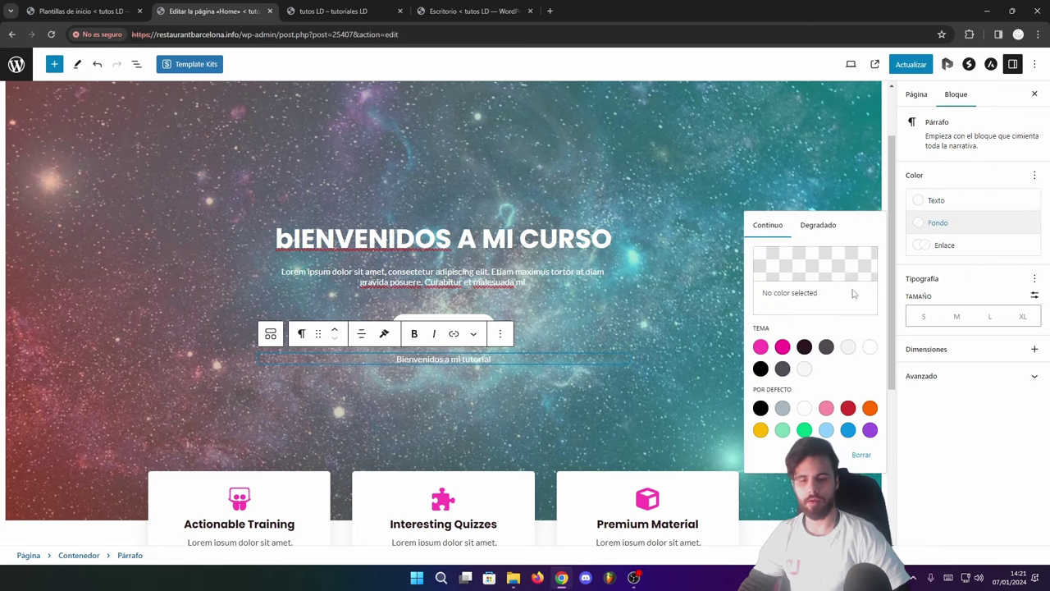
{"action": "left_click", "coordinate": [804, 346]}
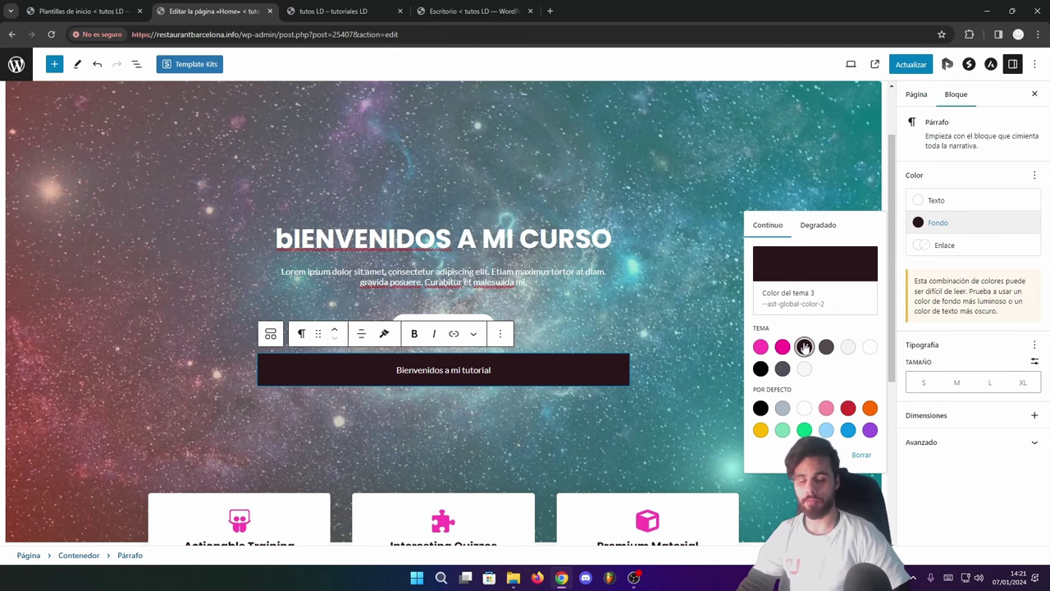
{"action": "left_click", "coordinate": [988, 504]}
{"action": "key", "text": "ctrl+z"}
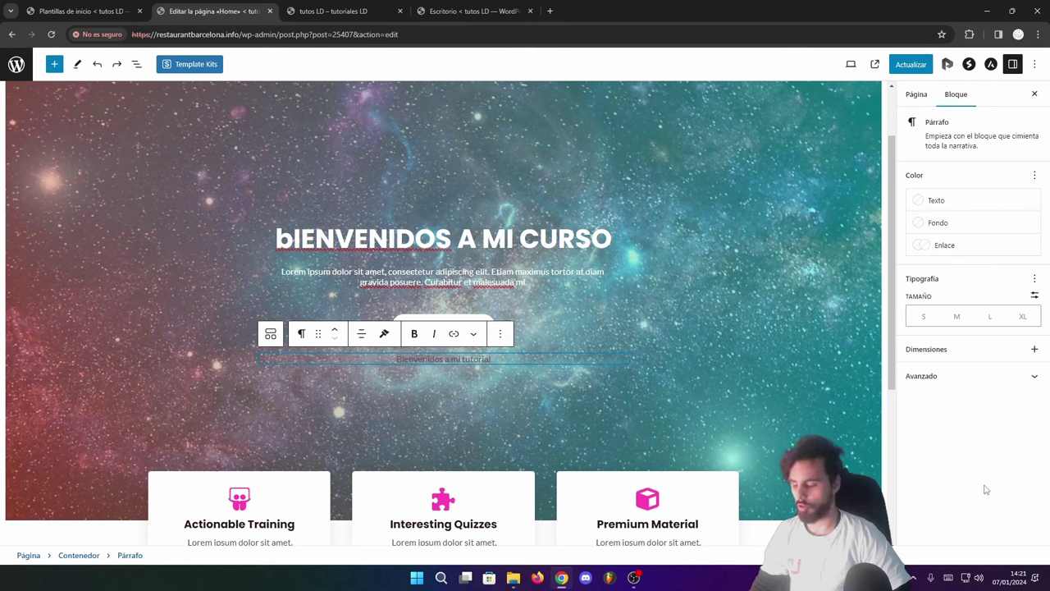
{"action": "left_click", "coordinate": [942, 246]}
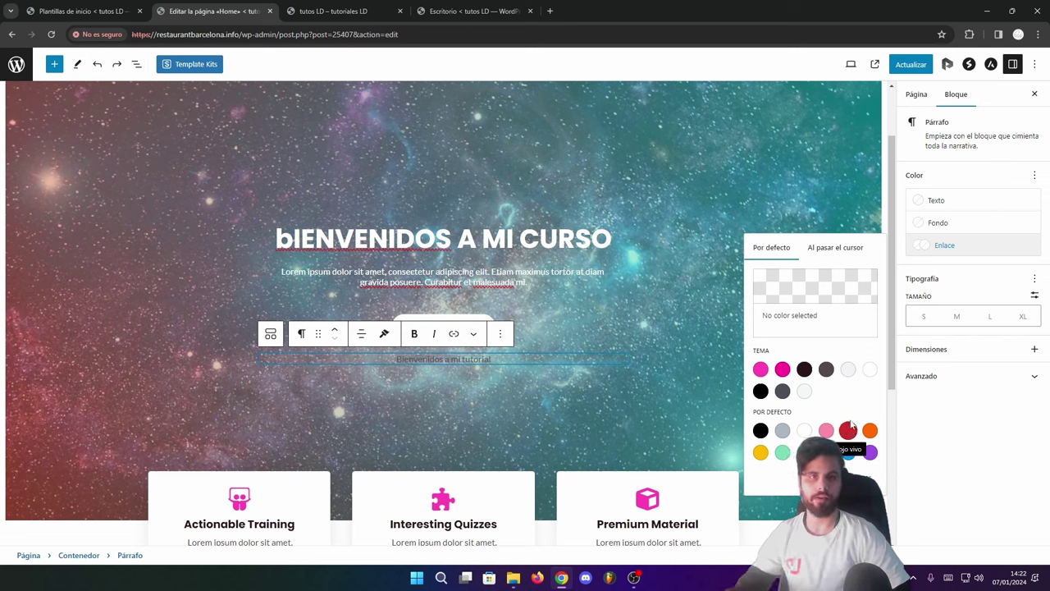
{"action": "left_click", "coordinate": [975, 435]}
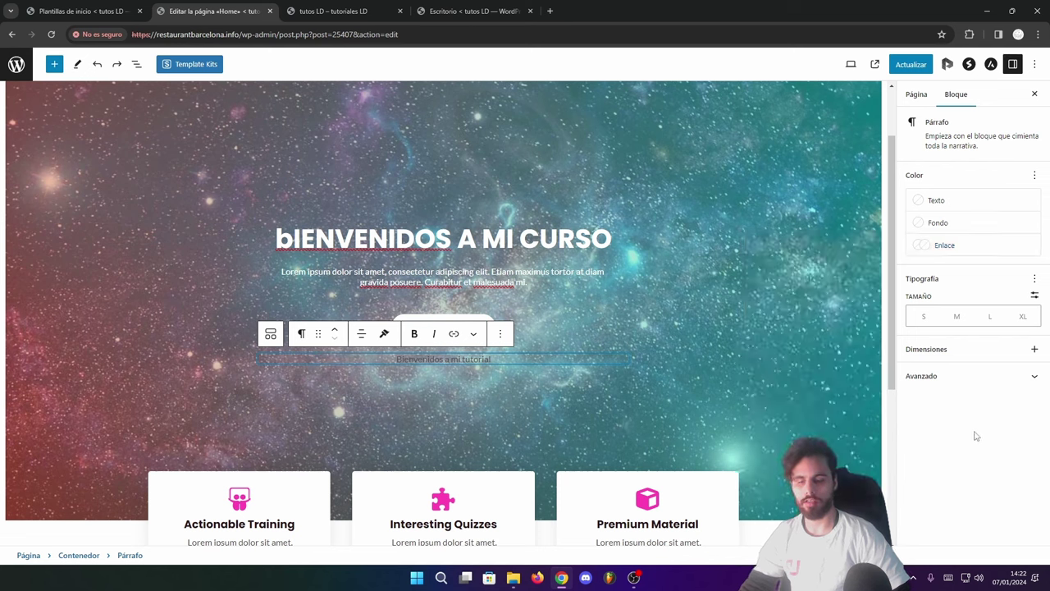
{"action": "left_click", "coordinate": [454, 333]}
{"action": "key", "text": "Escape"}
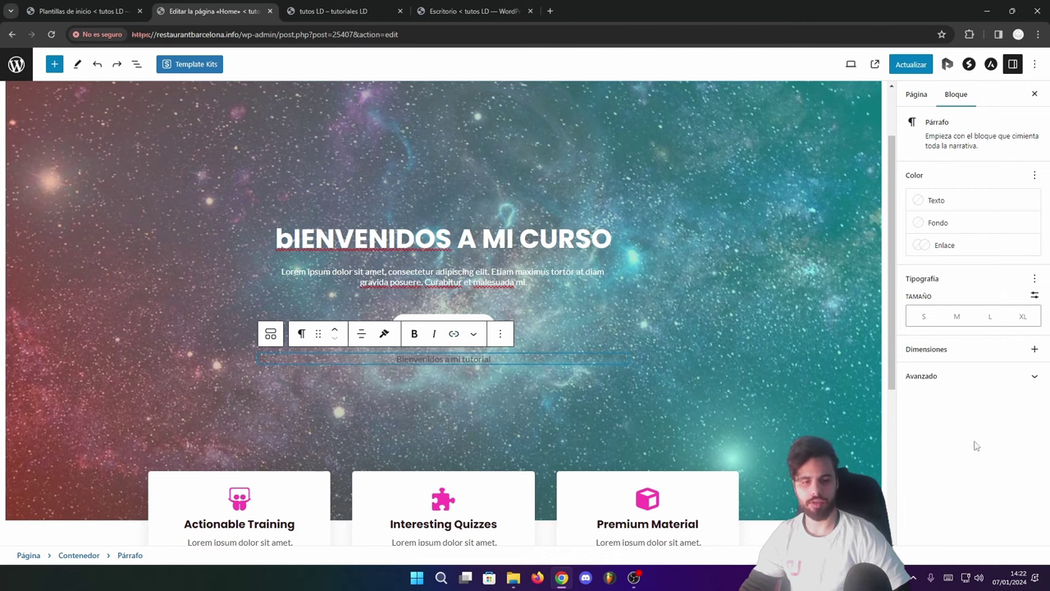
- Compare the S, M, L and XL font sizes on the paragraph and set it to L
{"action": "left_click", "coordinate": [922, 316]}
{"action": "left_click", "coordinate": [957, 317]}
{"action": "left_click", "coordinate": [990, 316]}
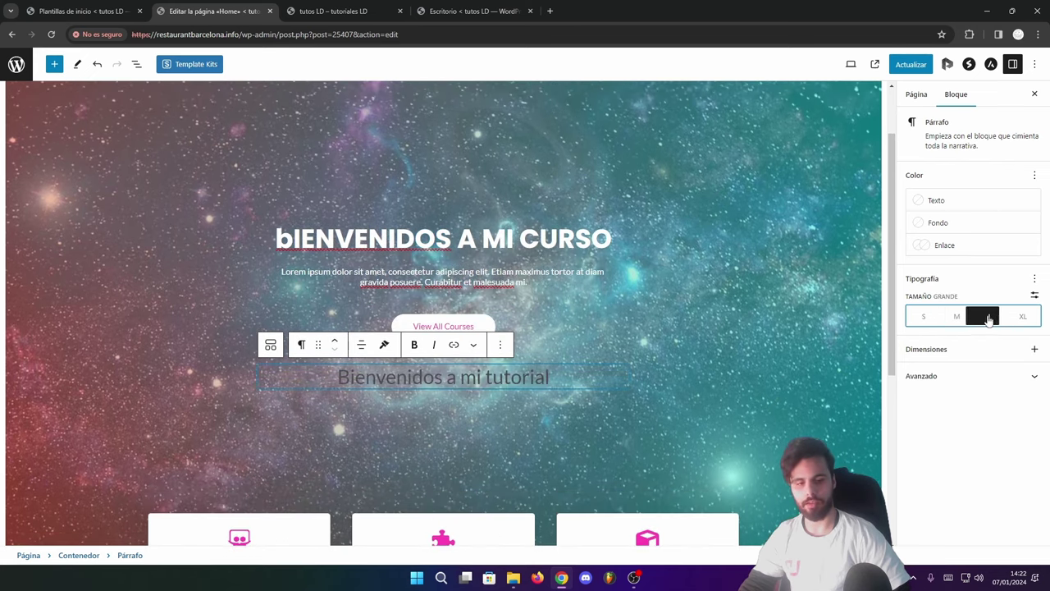
{"action": "left_click", "coordinate": [1025, 317]}
{"action": "left_click", "coordinate": [990, 317]}
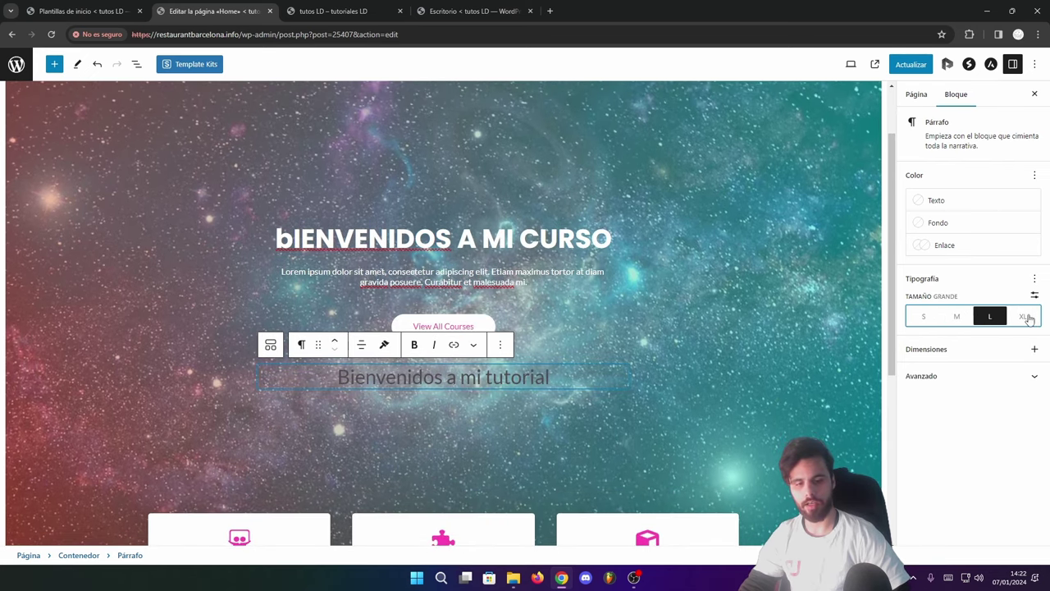
{"action": "left_click", "coordinate": [1023, 317]}
{"action": "left_click", "coordinate": [990, 317]}
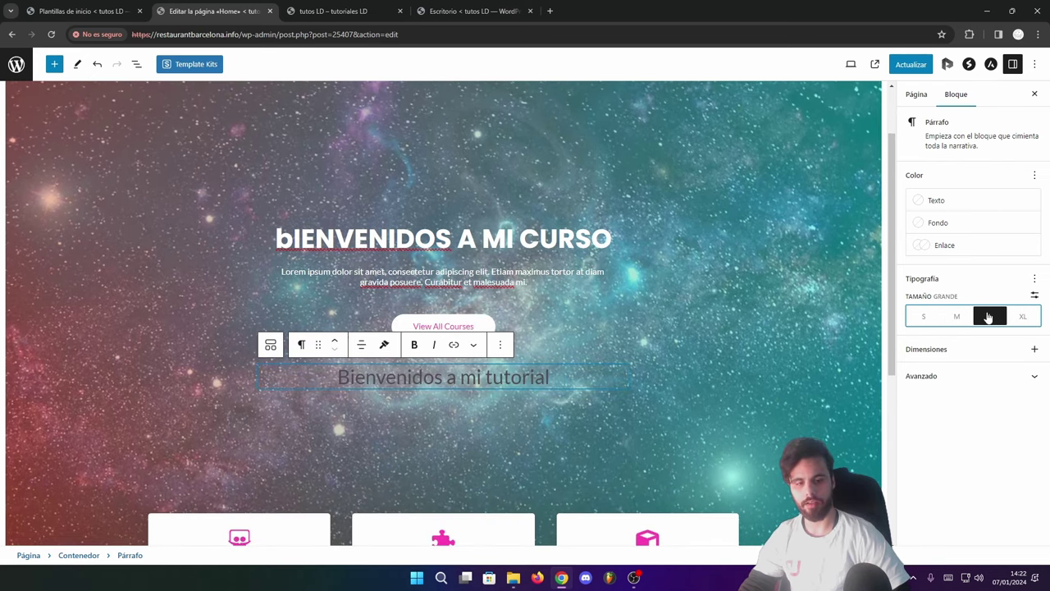
{"action": "left_click", "coordinate": [1035, 279]}
{"action": "left_click", "coordinate": [1035, 281]}
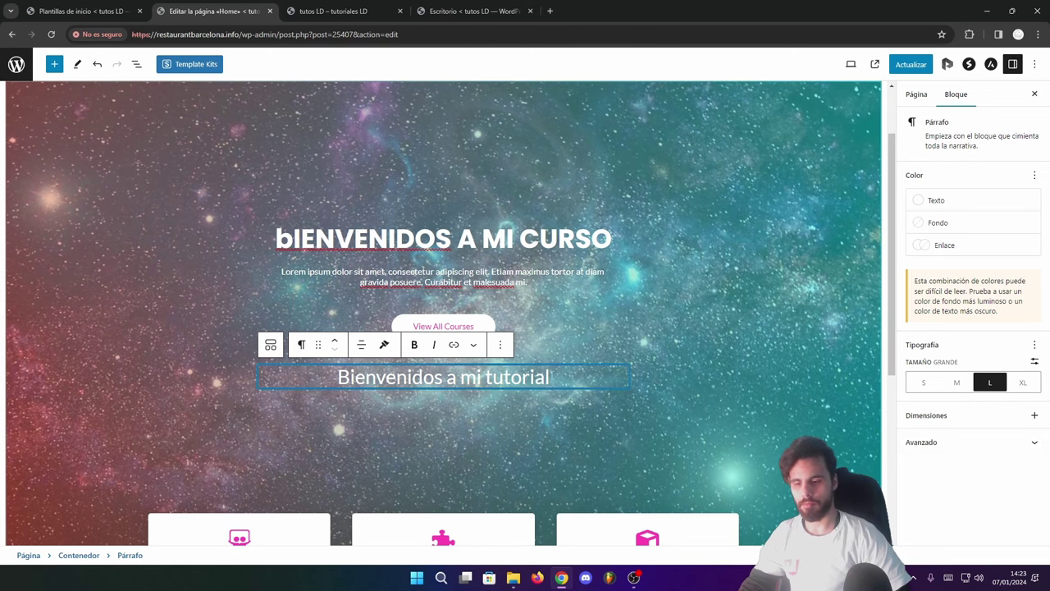
- Enable the paragraph's typography controls for Apariencia, Alto de línea, Espacio entre letras, Decoración del texto, Mayúsculas o minúsculas and Capitalizar
{"action": "left_click_drag", "start_coordinate": [549, 376], "coordinate": [336, 377]}
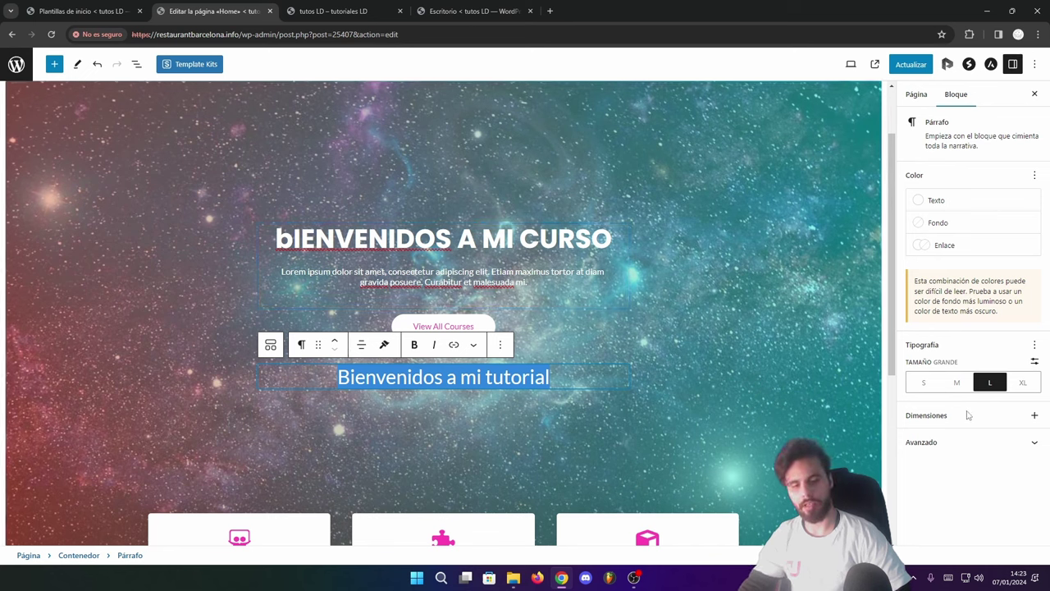
{"action": "left_click", "coordinate": [1036, 345]}
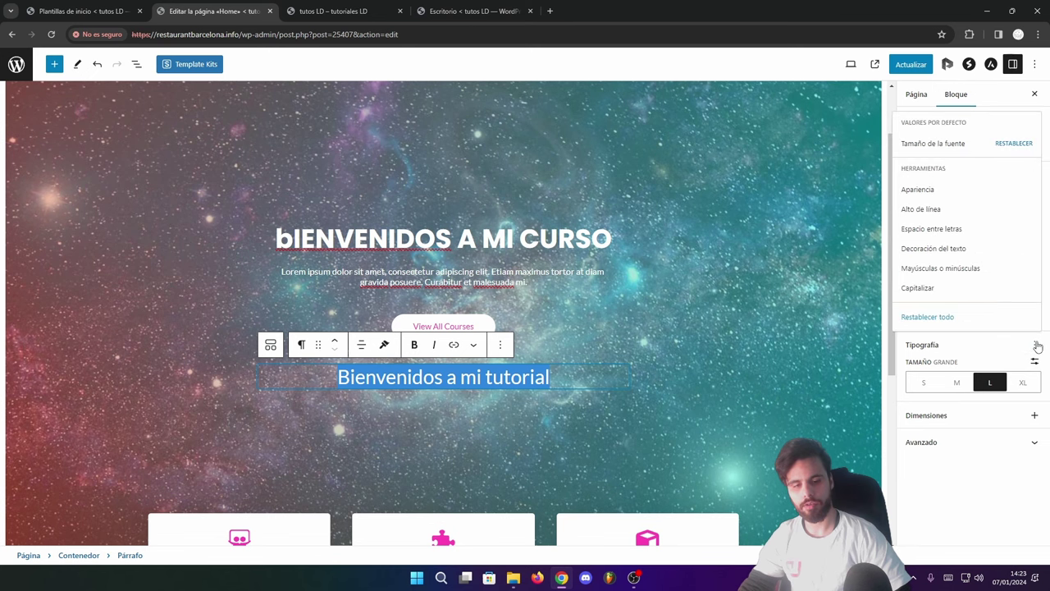
{"action": "left_click", "coordinate": [919, 190]}
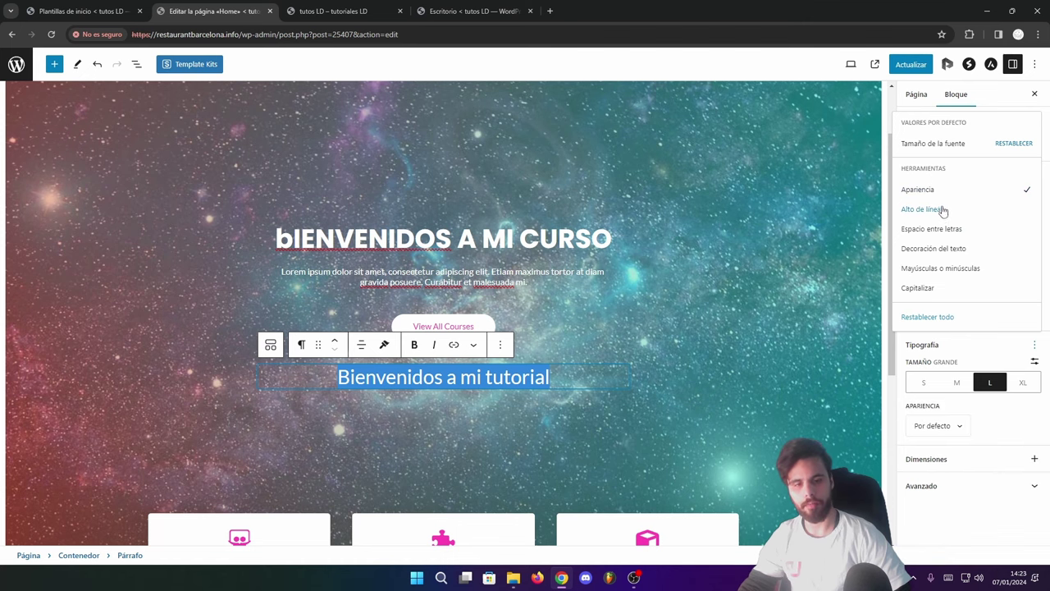
{"action": "left_click", "coordinate": [944, 210]}
{"action": "left_click", "coordinate": [943, 228]}
{"action": "left_click", "coordinate": [944, 249]}
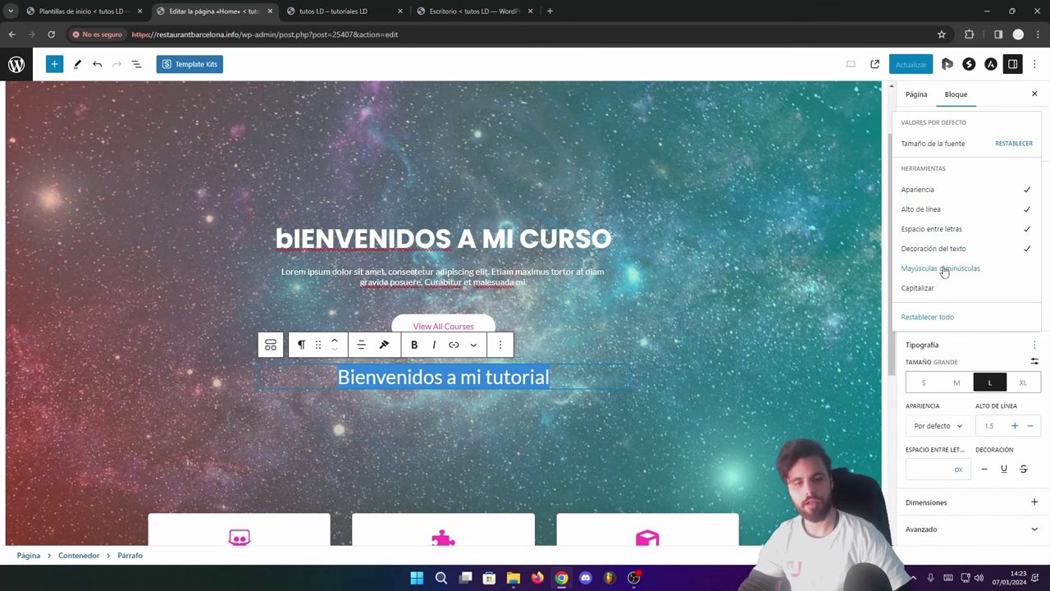
{"action": "left_click", "coordinate": [944, 270]}
{"action": "left_click", "coordinate": [942, 291]}
{"action": "left_click", "coordinate": [944, 345]}
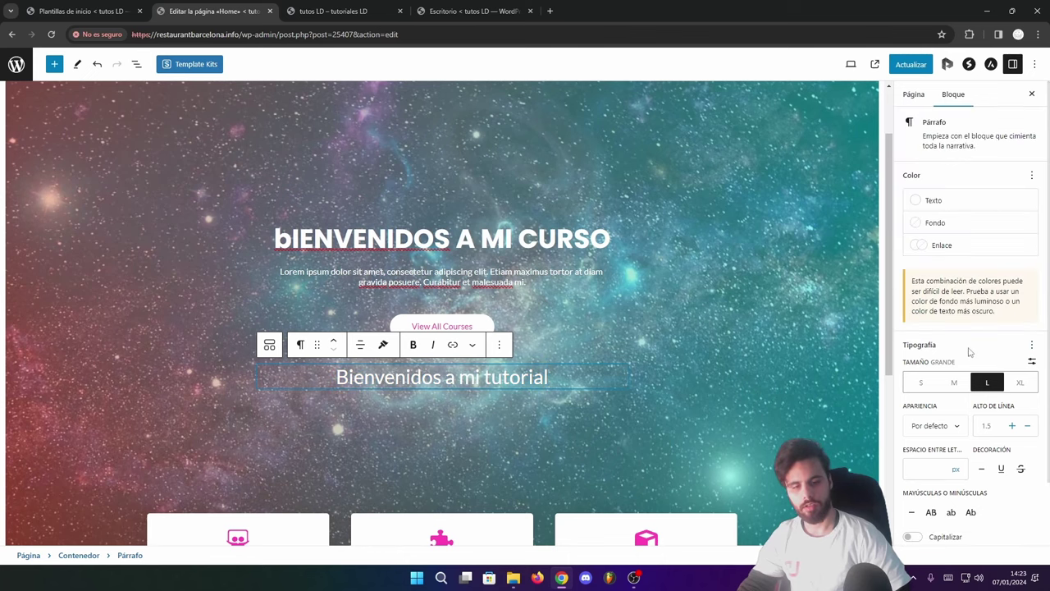
- Switch the paragraph to a custom font size and set it to 48 px
{"action": "scroll", "coordinate": [979, 355], "scroll_direction": "down", "scroll_amount": 1}
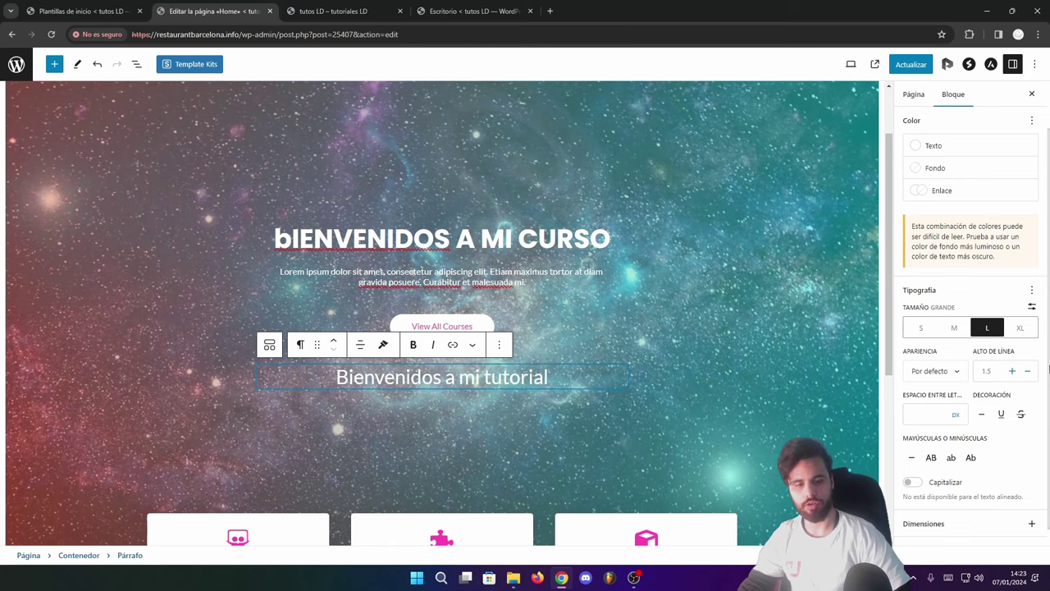
{"action": "left_click", "coordinate": [1021, 330]}
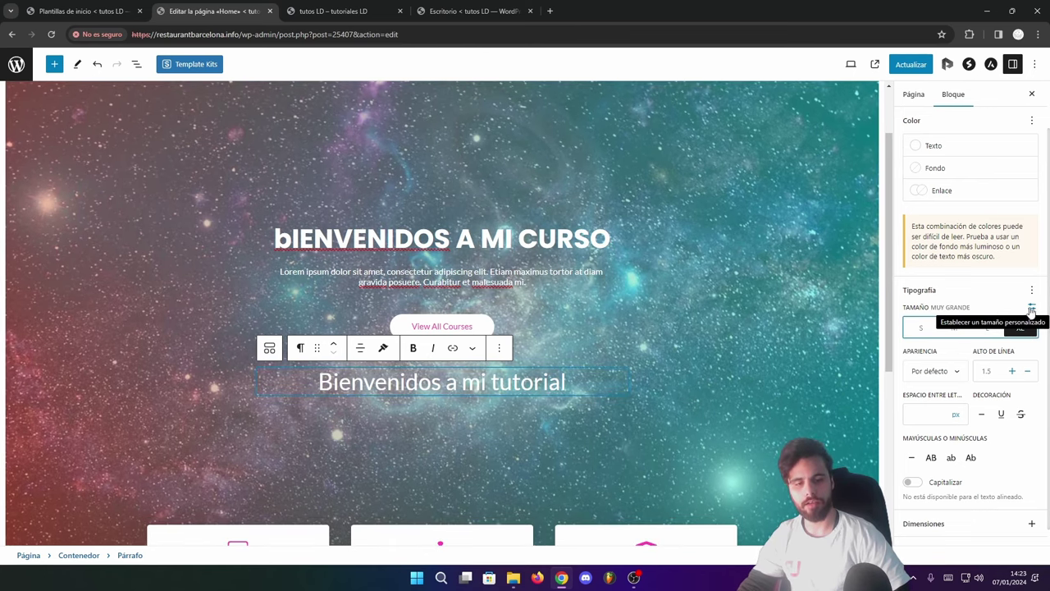
{"action": "left_click", "coordinate": [1032, 309]}
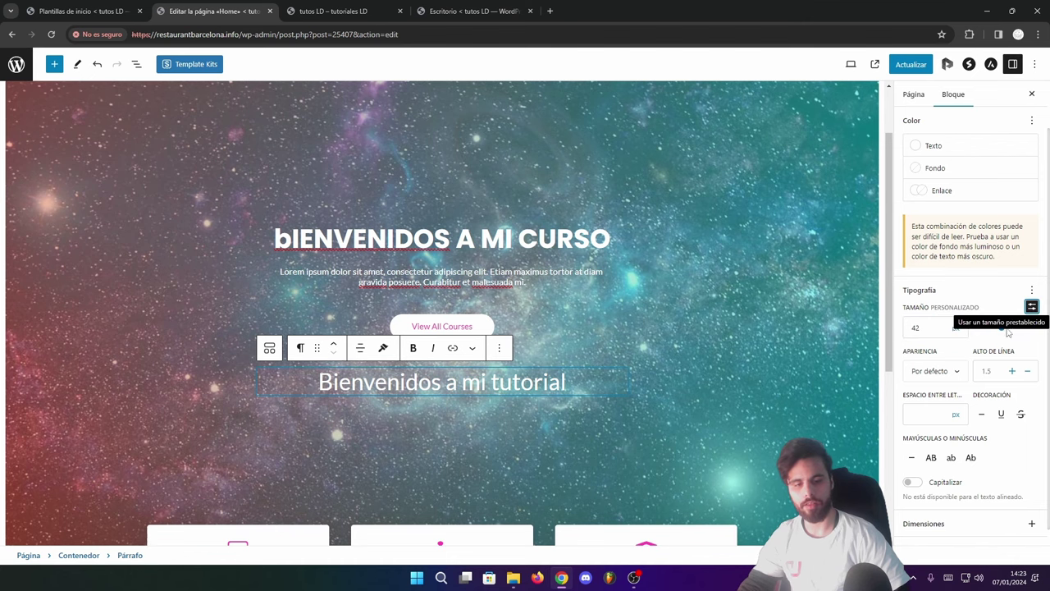
{"action": "mouse_move", "coordinate": [1004, 332]}
{"action": "left_mouse_down"}
{"action": "mouse_move", "coordinate": [1029, 328]}
{"action": "mouse_move", "coordinate": [1007, 327]}
{"action": "left_mouse_up"}
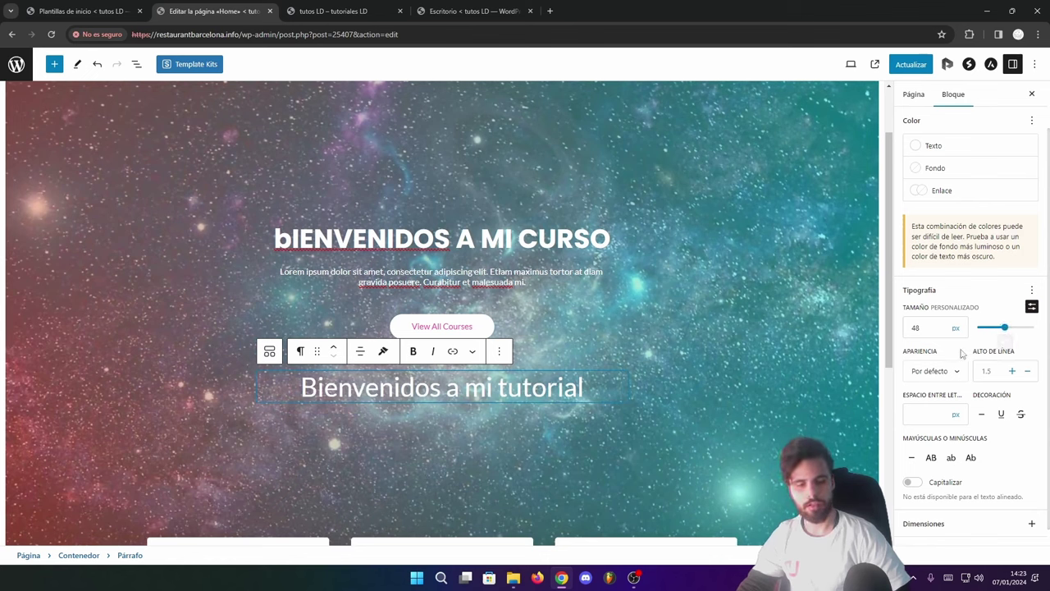
- Try uppercase, lowercase and capitalized initials on the paragraph "Bienvenidos a mi tutorial", and reset its letter case to none
{"action": "triple_click", "coordinate": [481, 379]}
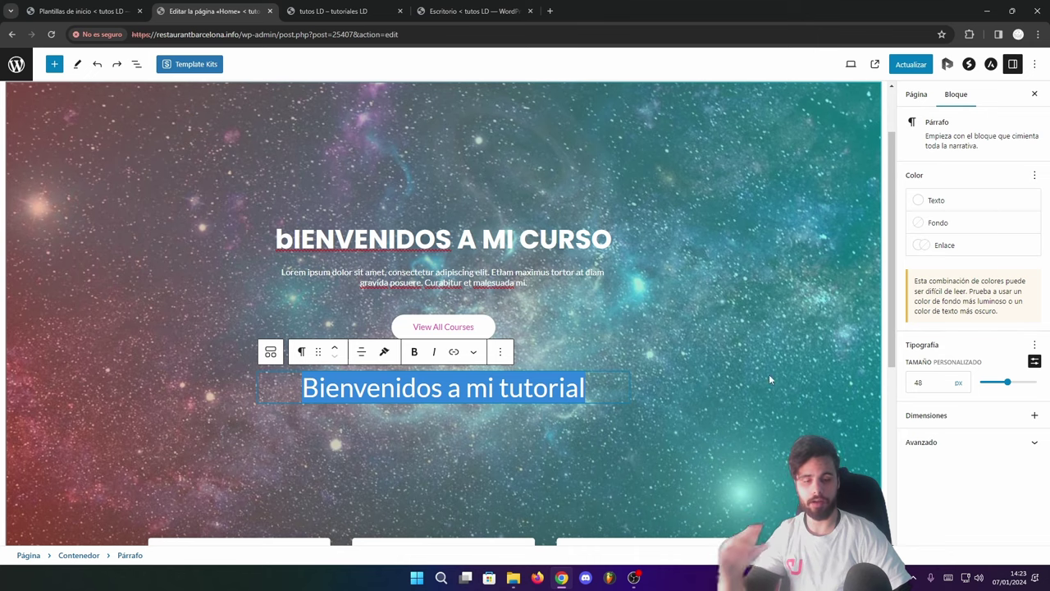
{"action": "left_click", "coordinate": [970, 401]}
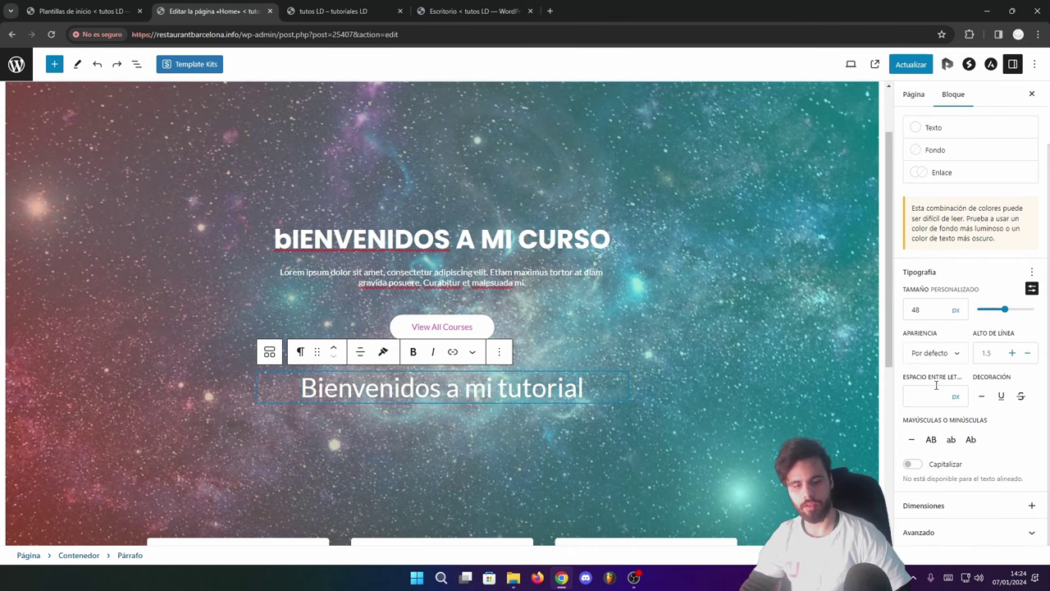
{"action": "left_click", "coordinate": [930, 440]}
{"action": "left_click", "coordinate": [949, 440]}
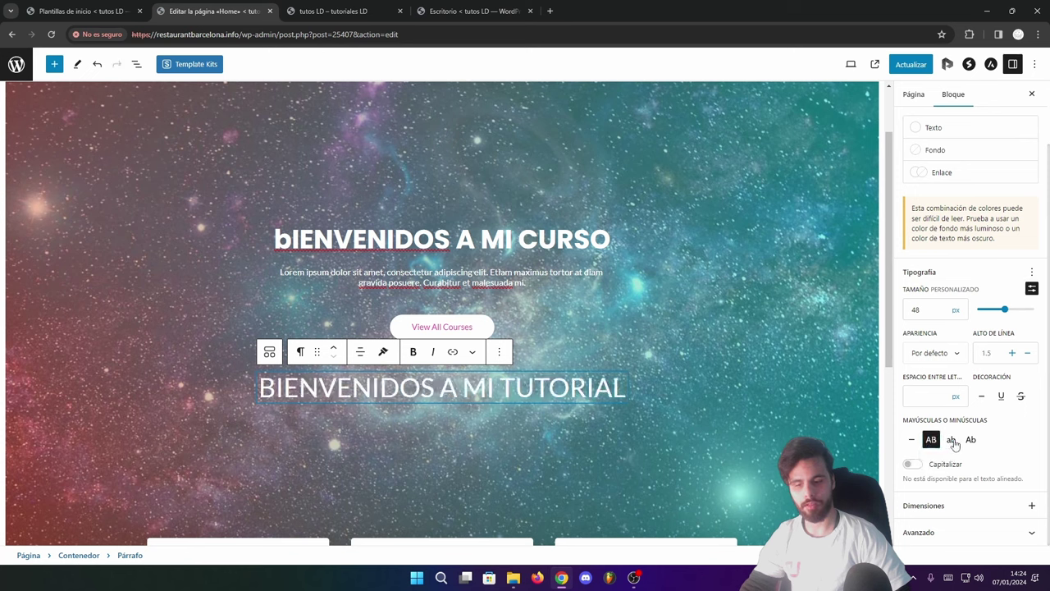
{"action": "left_click", "coordinate": [970, 441]}
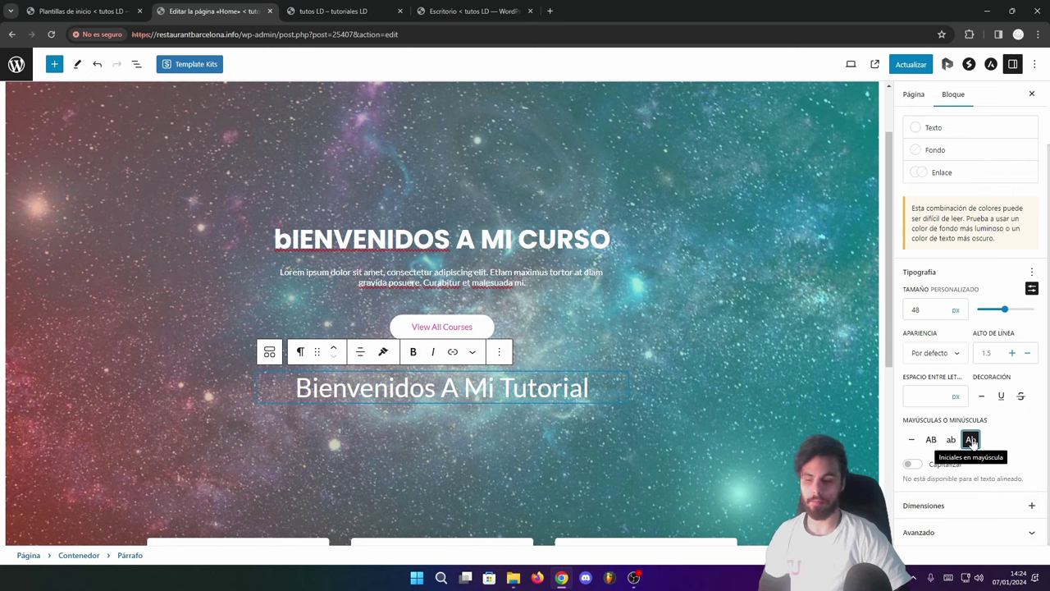
{"action": "left_click", "coordinate": [930, 439]}
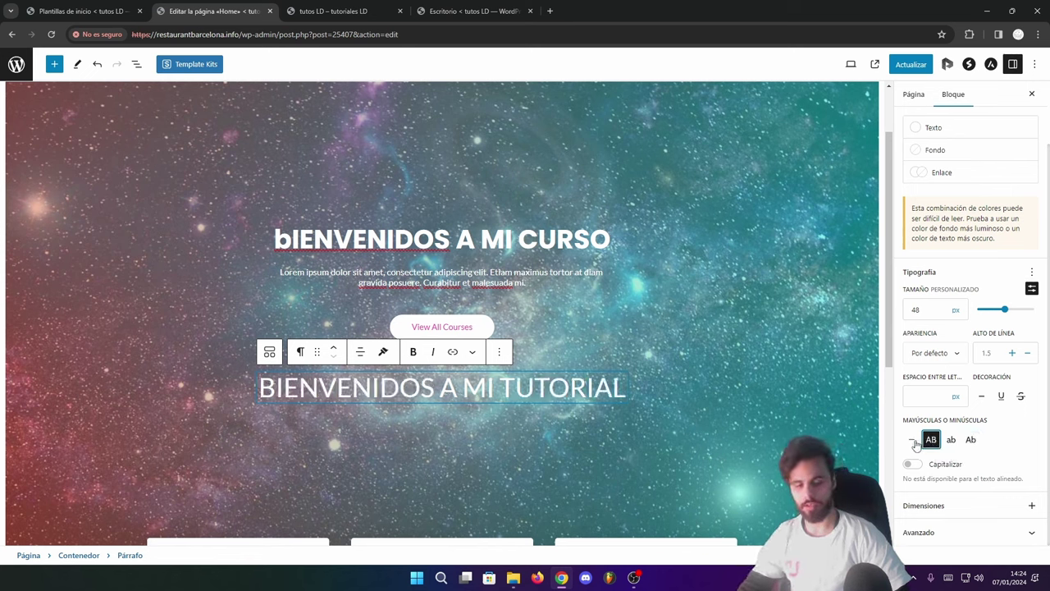
{"action": "left_click", "coordinate": [912, 440]}
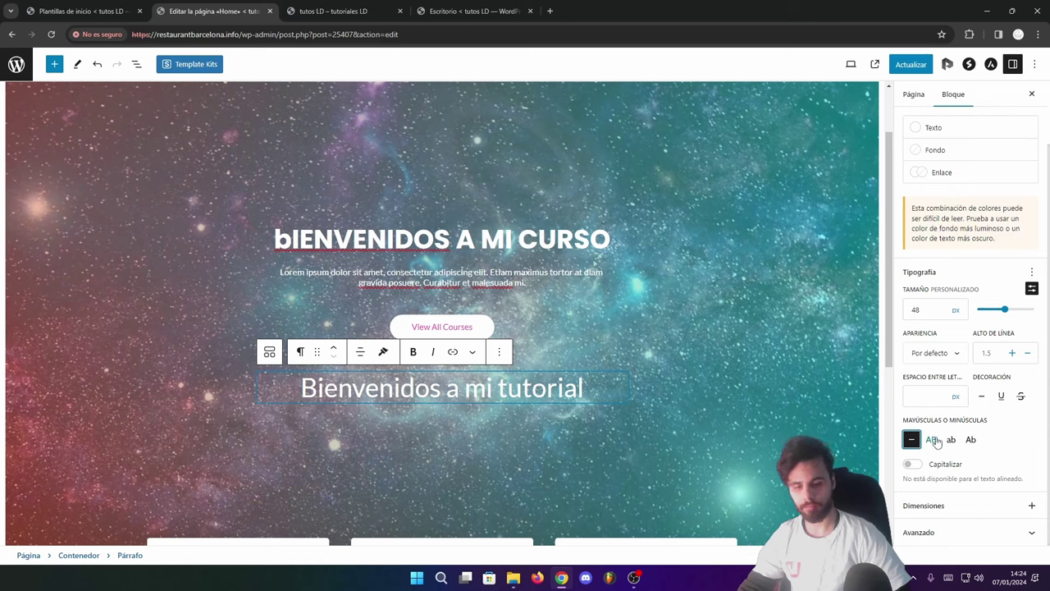
- Try the Fina and Negrita appearances on the paragraph, set it to Negra, and review the block's Avanzado settings
{"action": "left_click", "coordinate": [919, 532]}
{"action": "left_click", "coordinate": [956, 318]}
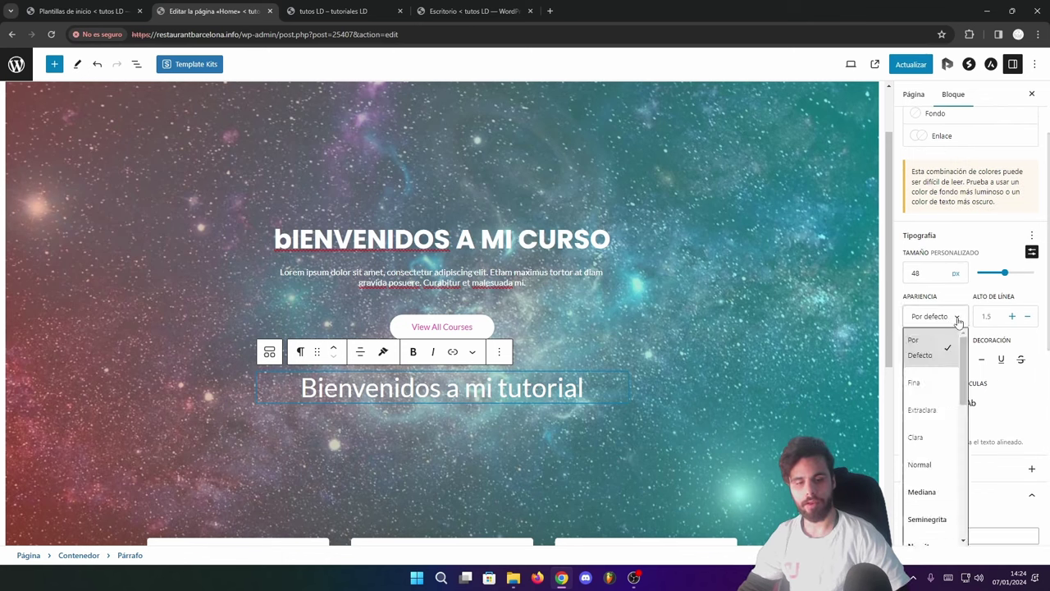
{"action": "left_click", "coordinate": [931, 383]}
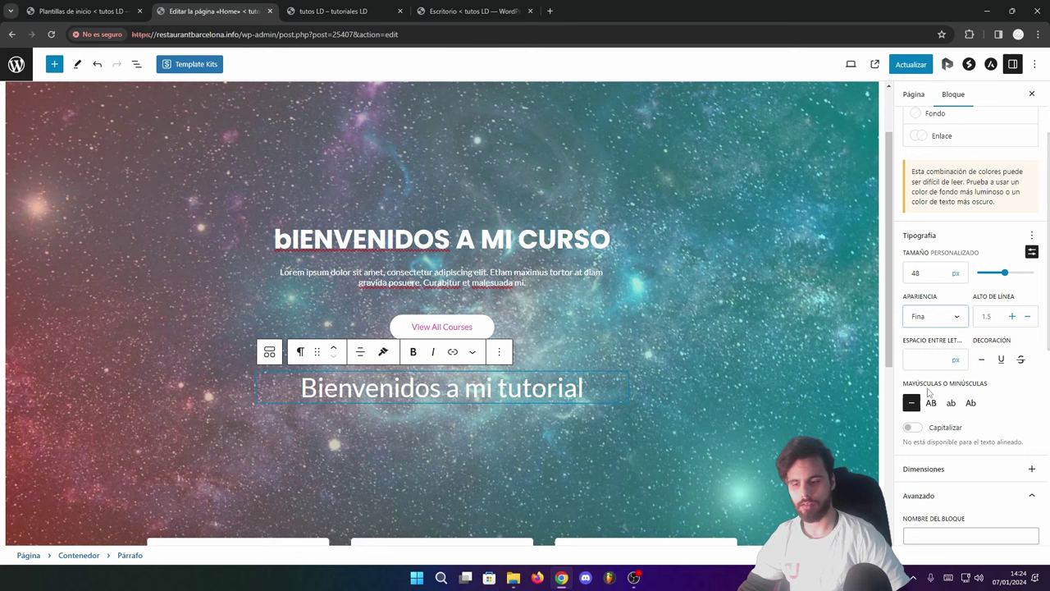
{"action": "left_click", "coordinate": [949, 321]}
{"action": "left_click", "coordinate": [922, 533]}
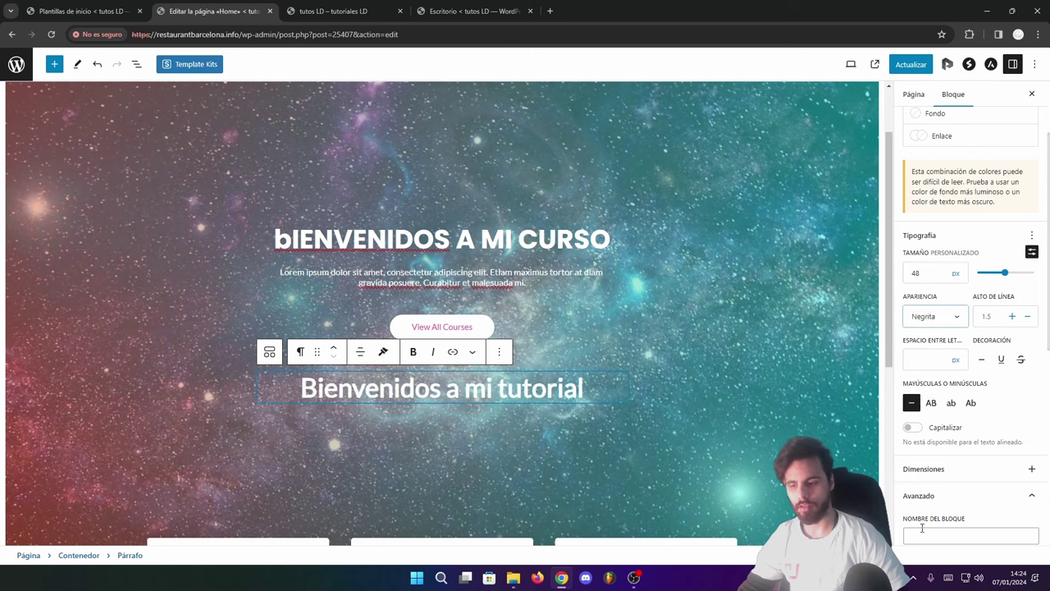
{"action": "left_click", "coordinate": [965, 320]}
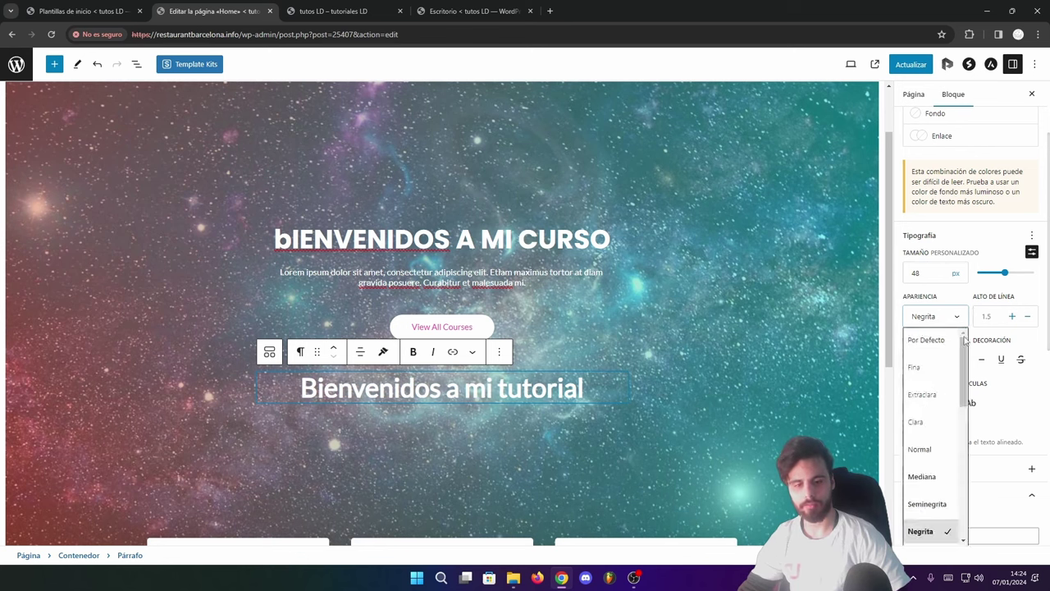
{"action": "scroll", "coordinate": [931, 402], "scroll_direction": "down", "scroll_amount": 3}
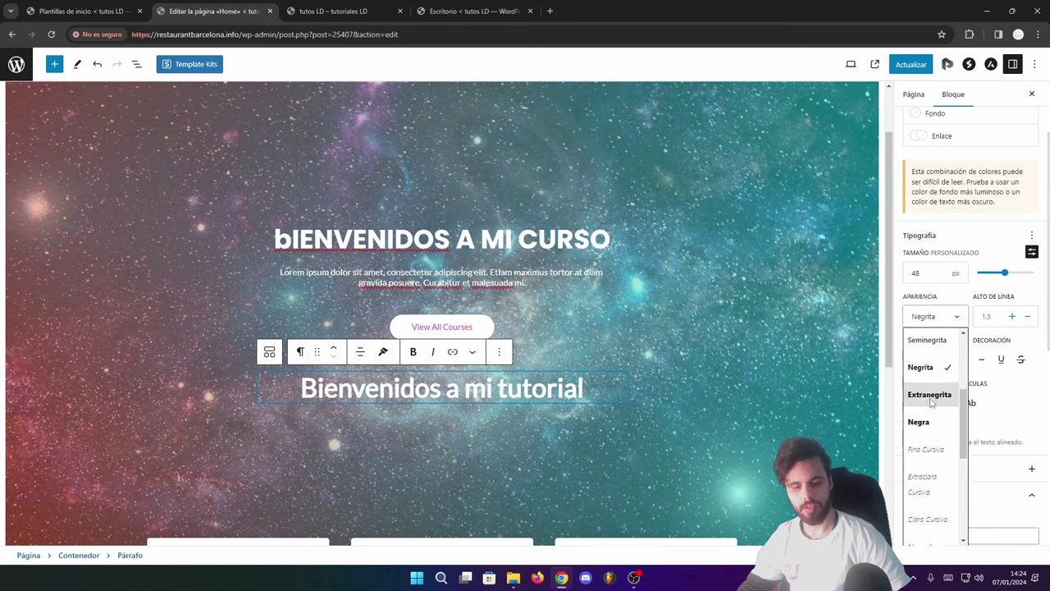
{"action": "left_click", "coordinate": [920, 421]}
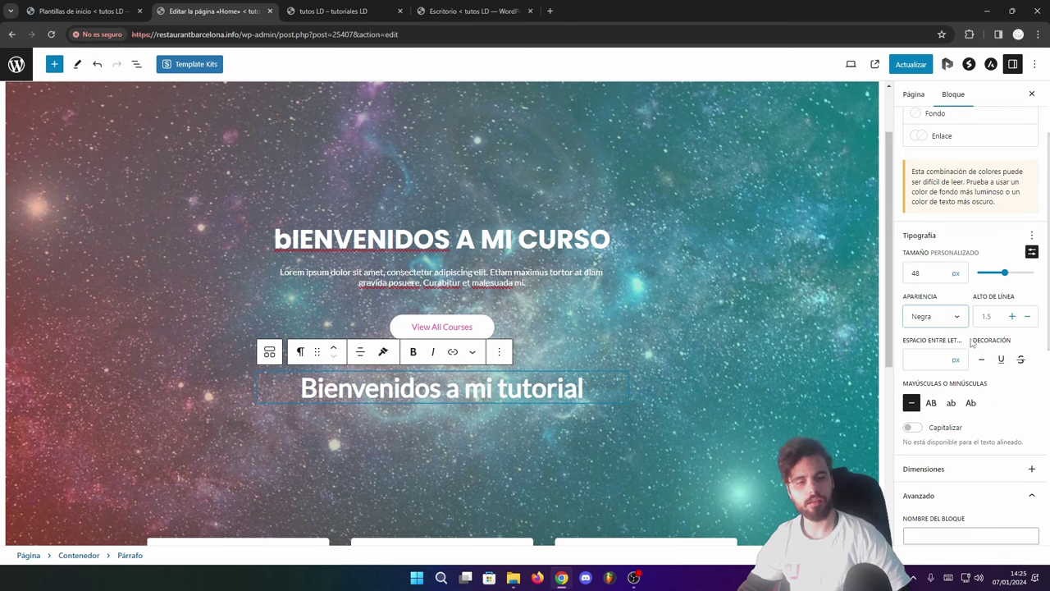
{"action": "scroll", "coordinate": [1002, 359], "scroll_direction": "down", "scroll_amount": 4}
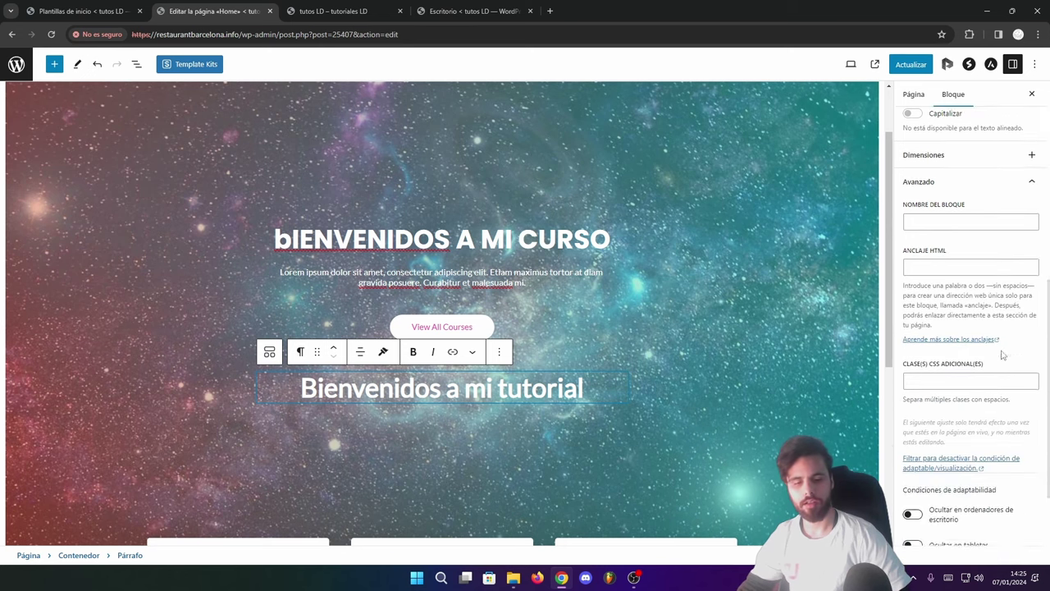
{"action": "scroll", "coordinate": [1002, 354], "scroll_direction": "down", "scroll_amount": 2}
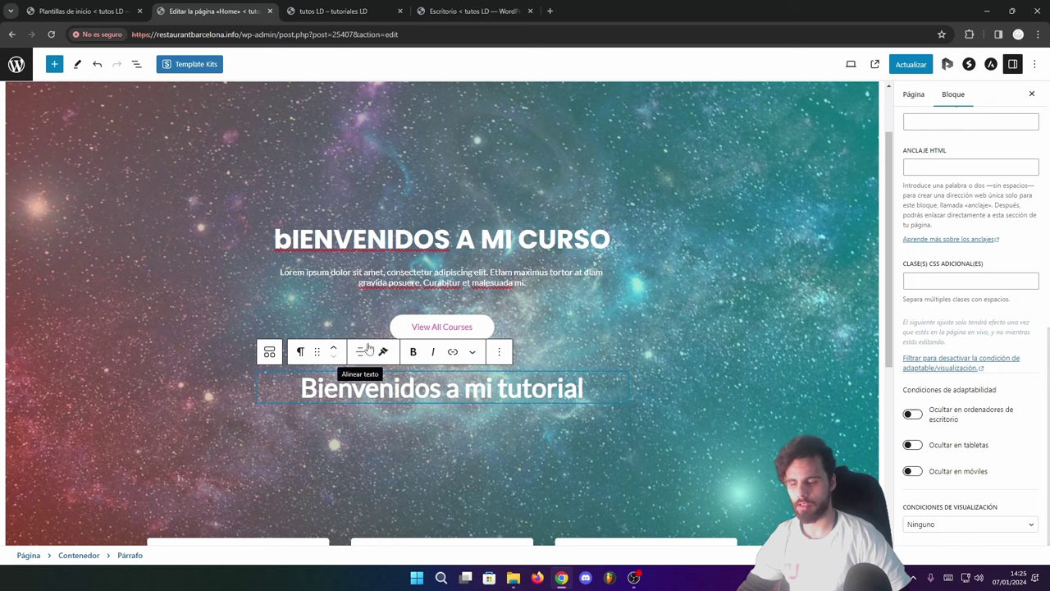
- Transform the "Bienvenidos a mi tutorial" paragraph into the Encabezado block with subheading and separator options, and set its heading tag to H1
{"action": "key", "text": "ctrl+a"}
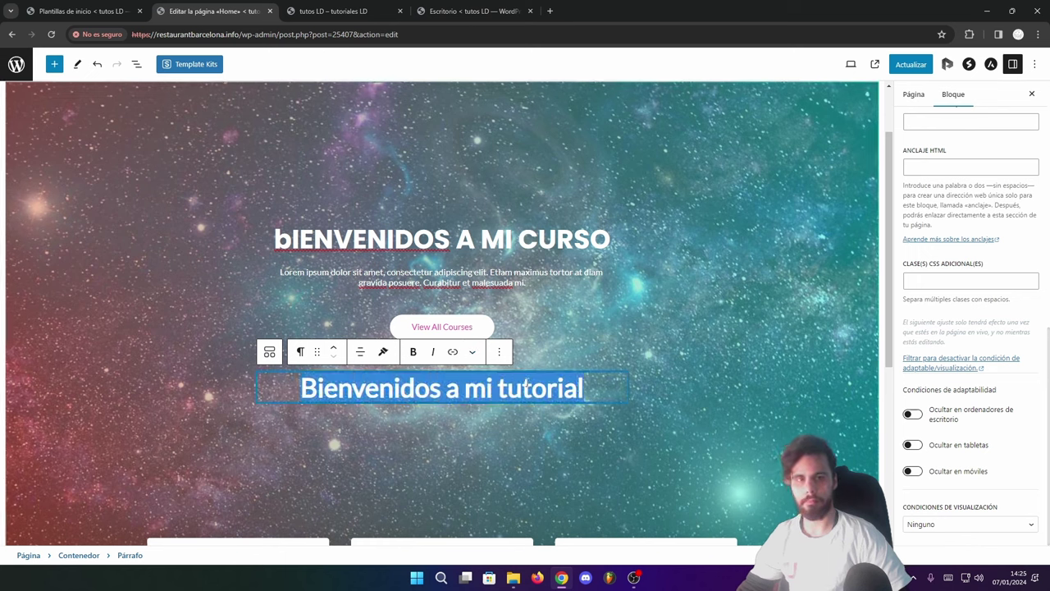
{"action": "key", "text": "ctrl+s"}
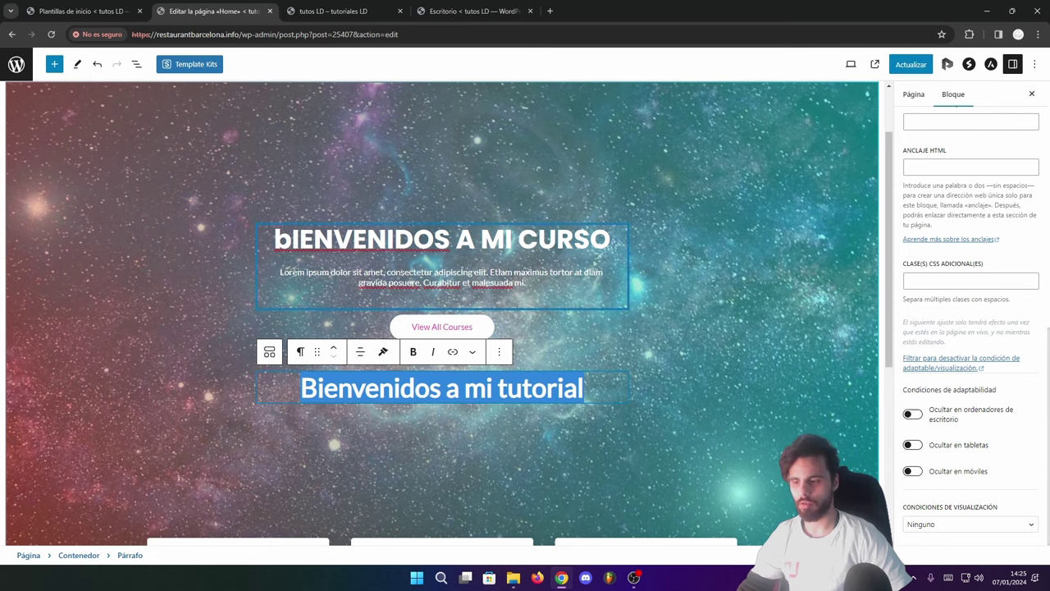
{"action": "left_click", "coordinate": [443, 297]}
{"action": "left_click", "coordinate": [416, 388]}
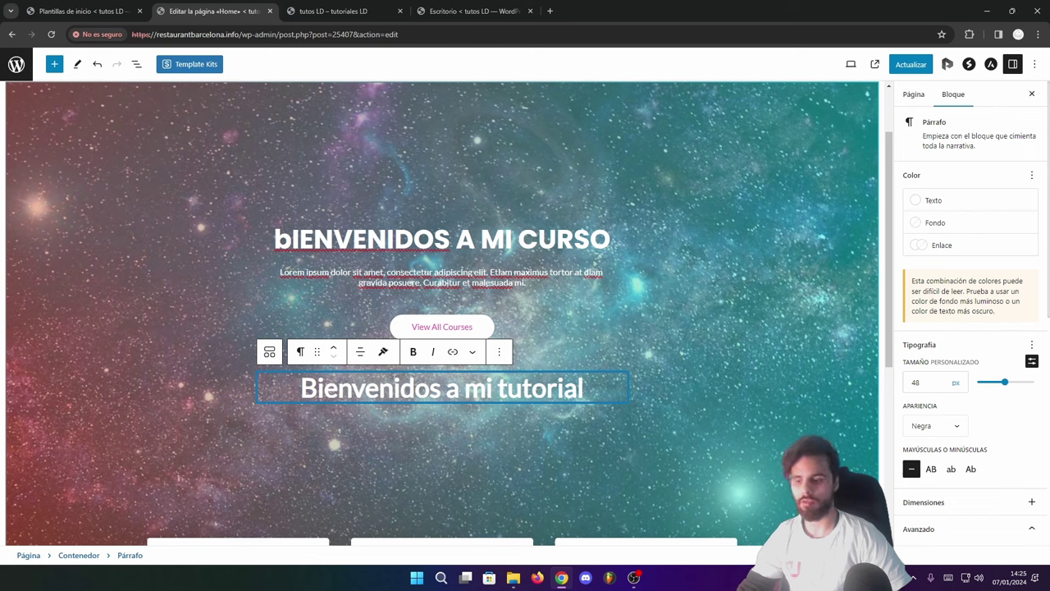
{"action": "left_click", "coordinate": [300, 352]}
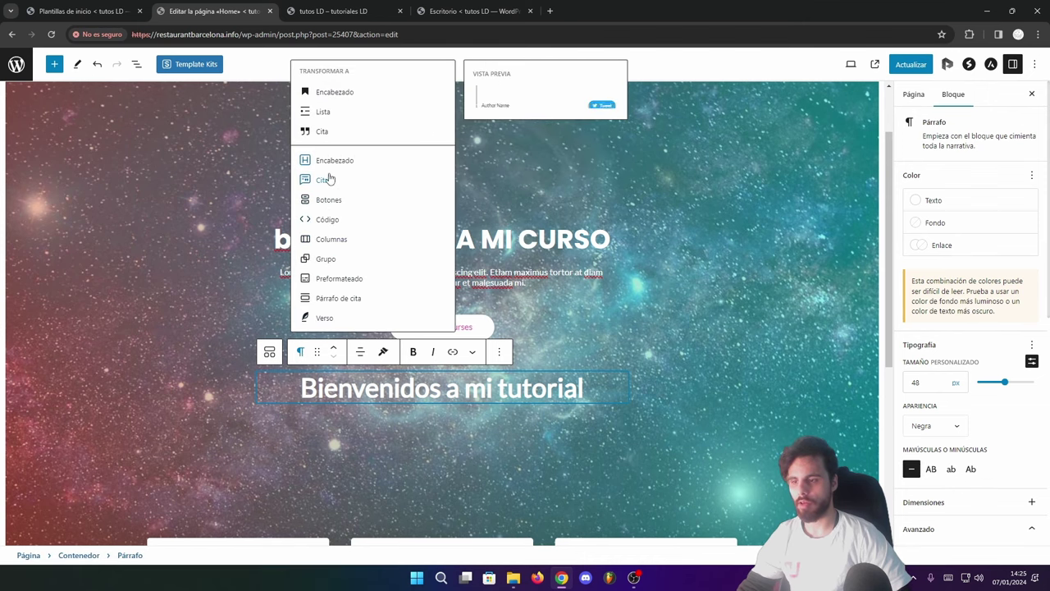
{"action": "scroll", "coordinate": [326, 181], "scroll_direction": "down", "scroll_amount": 1}
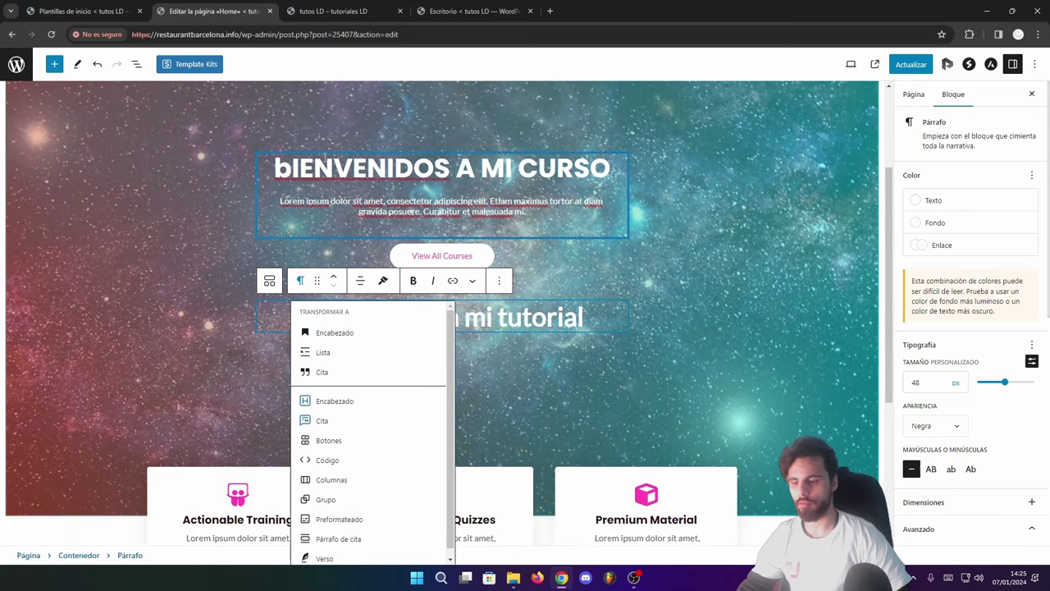
{"action": "left_click", "coordinate": [324, 401]}
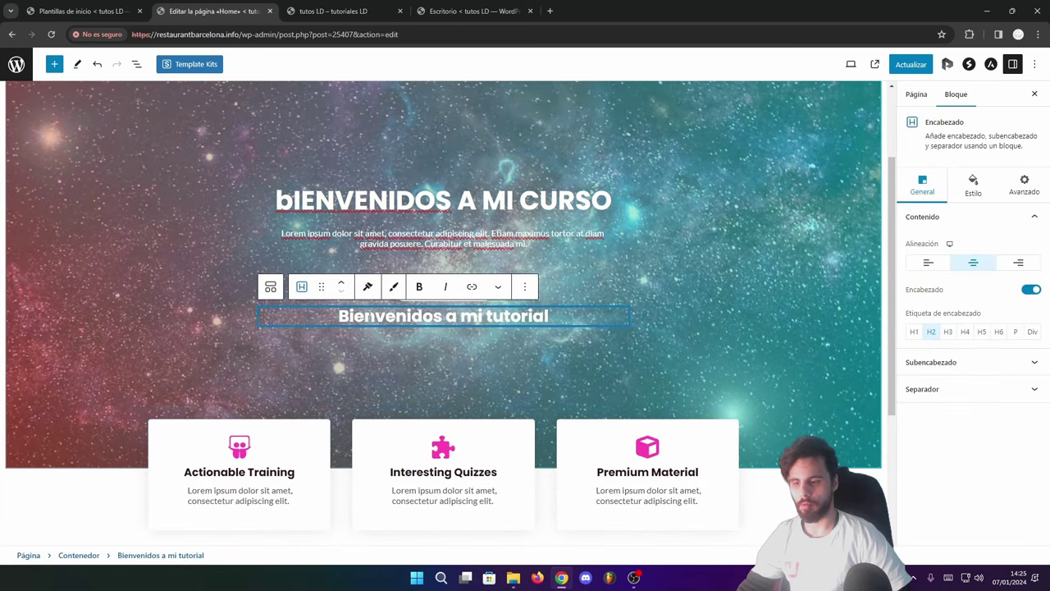
{"action": "left_click_drag", "start_coordinate": [335, 315], "coordinate": [562, 317]}
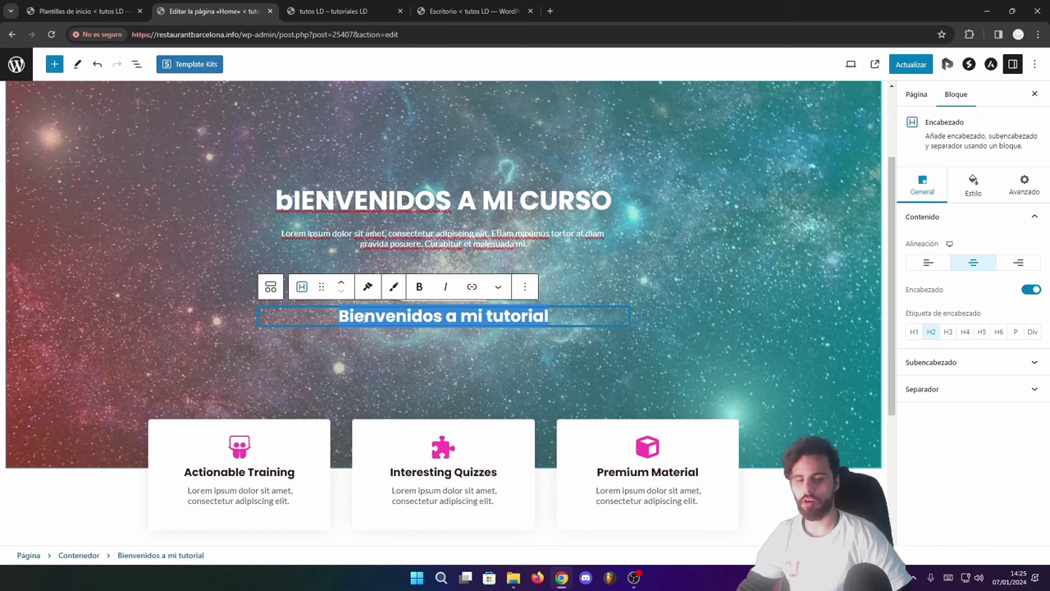
{"action": "left_click", "coordinate": [914, 333]}
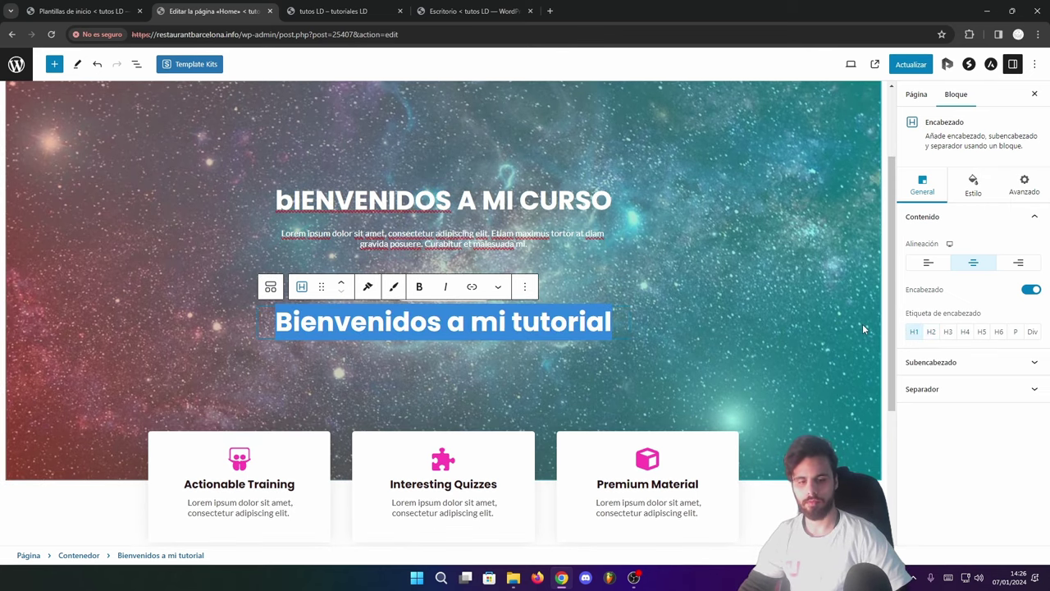
- Try font weights 600 and 800 on the new heading, set the weight to 400, and set the font size to 51
{"action": "left_click", "coordinate": [971, 190]}
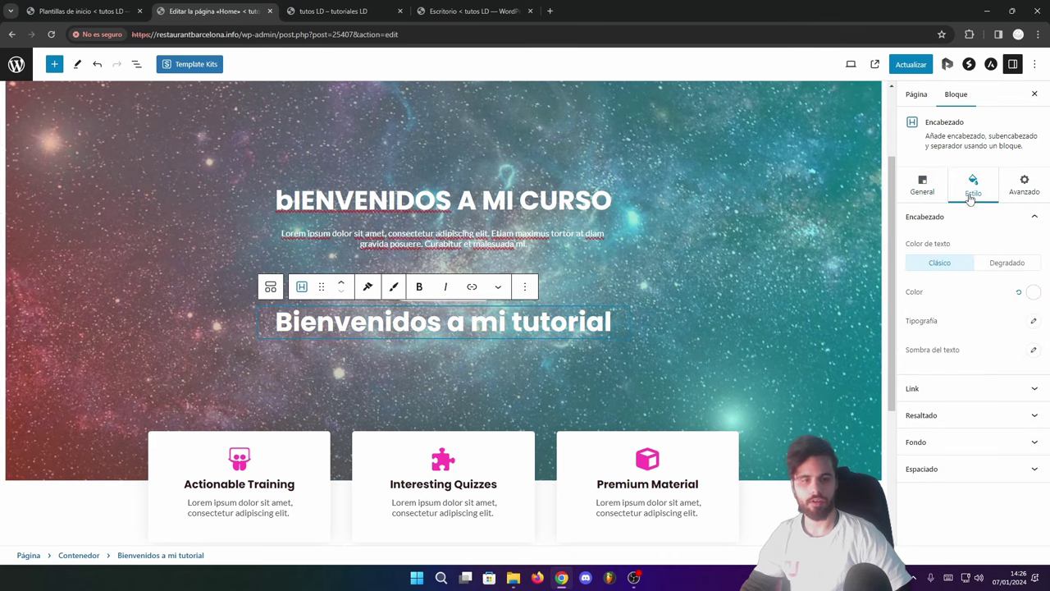
{"action": "left_click", "coordinate": [1032, 322]}
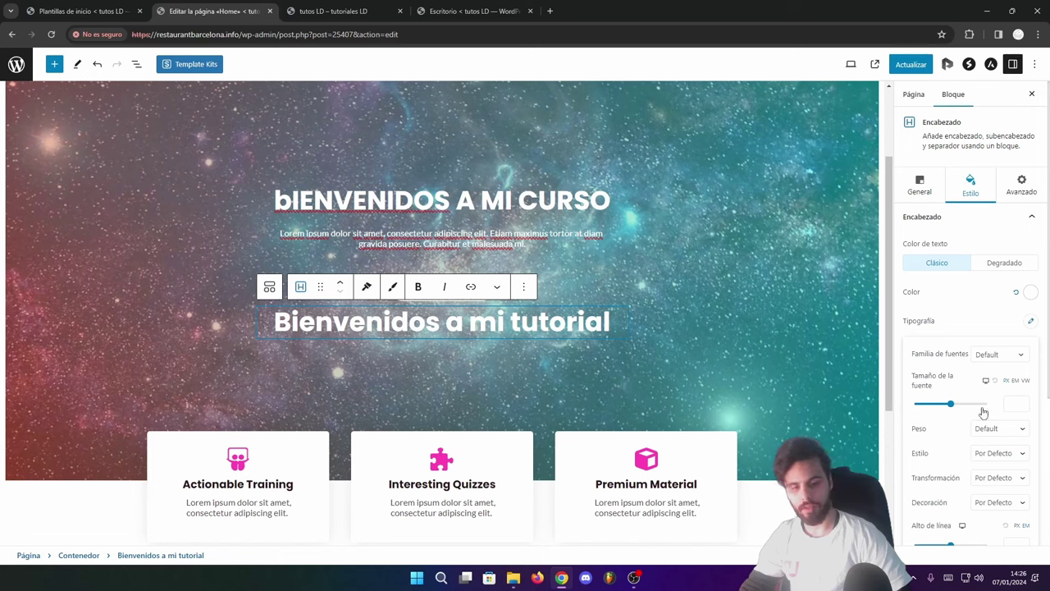
{"action": "left_click", "coordinate": [997, 432]}
{"action": "left_click", "coordinate": [993, 506]}
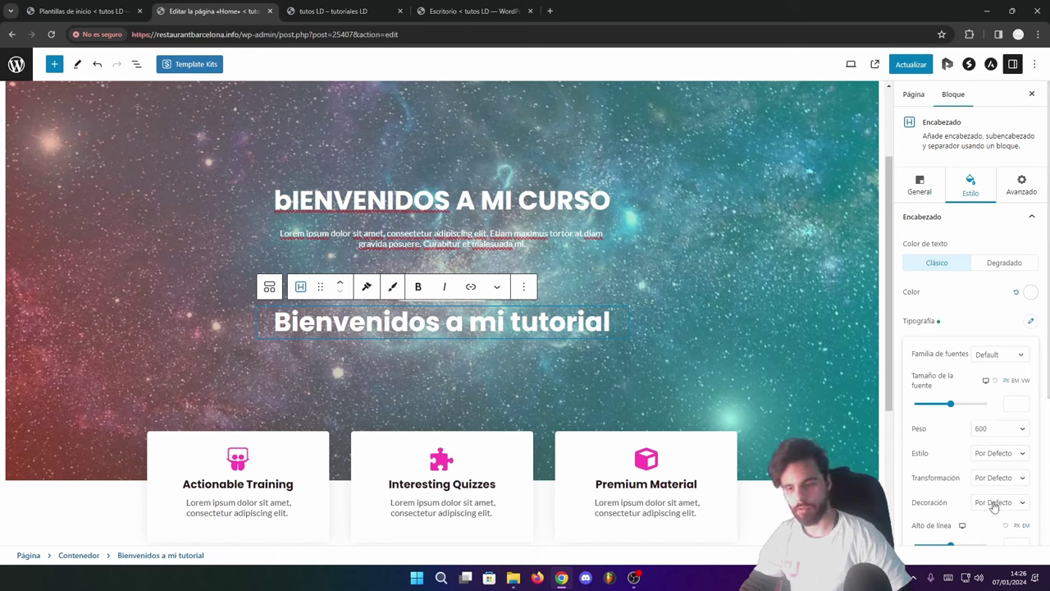
{"action": "left_click", "coordinate": [983, 432]}
{"action": "left_click", "coordinate": [996, 522]}
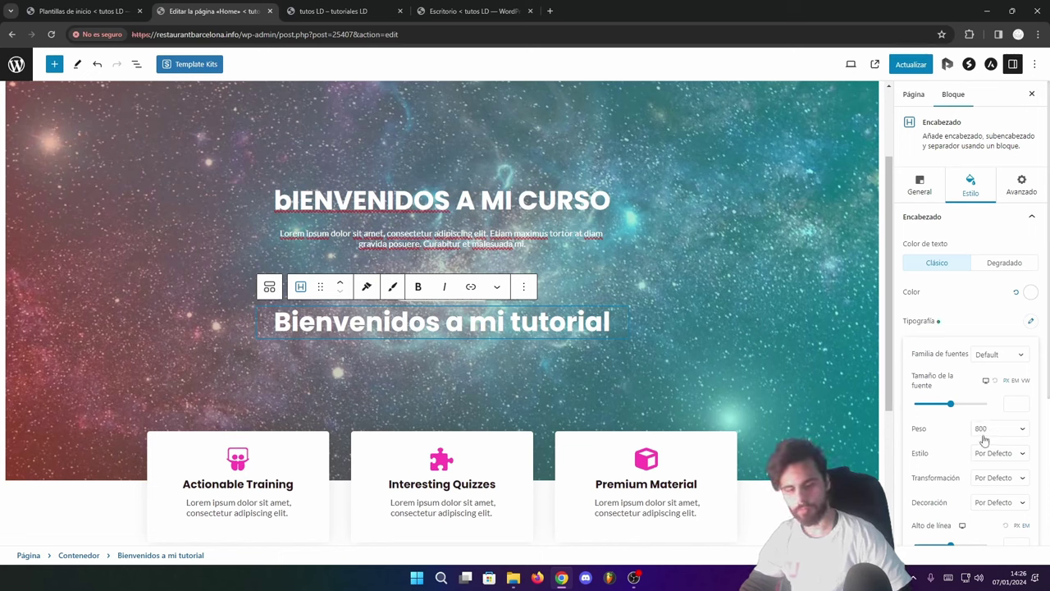
{"action": "left_click", "coordinate": [988, 433]}
{"action": "left_click", "coordinate": [981, 482]}
{"action": "left_click_drag", "start_coordinate": [950, 404], "coordinate": [933, 406]}
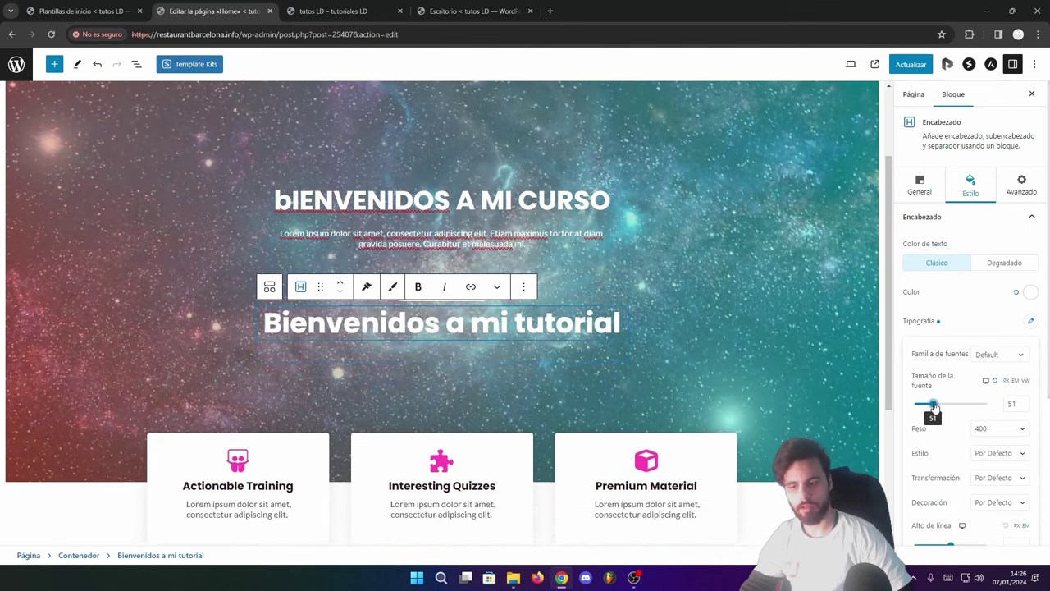
- Try the Cursiva and Oblicua font styles on the heading, and return its style to Por Defecto
{"action": "left_click", "coordinate": [994, 453]}
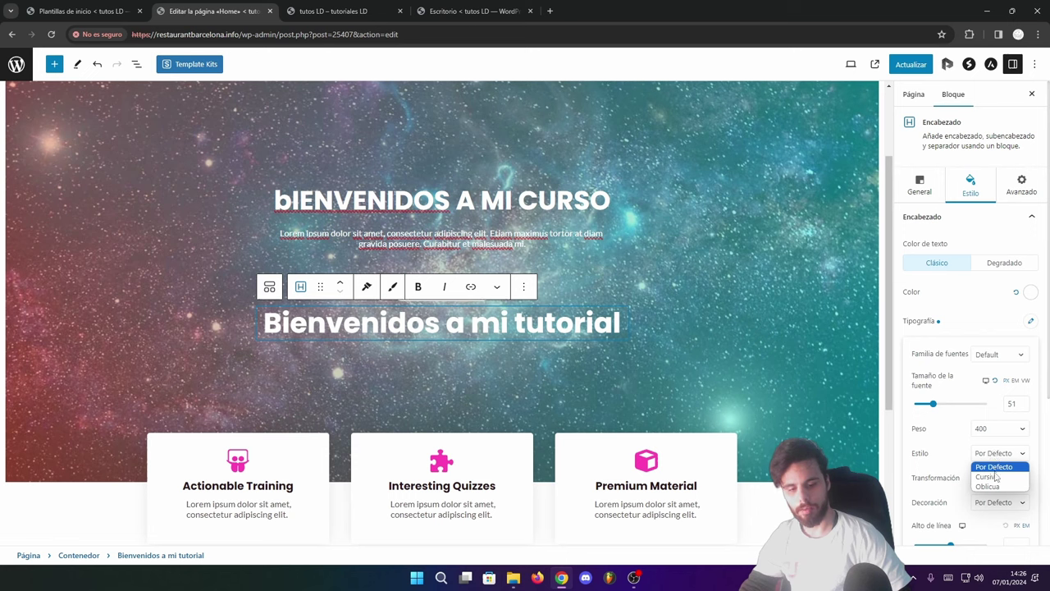
{"action": "left_click", "coordinate": [995, 476]}
{"action": "left_click", "coordinate": [994, 454]}
{"action": "left_click", "coordinate": [992, 485]}
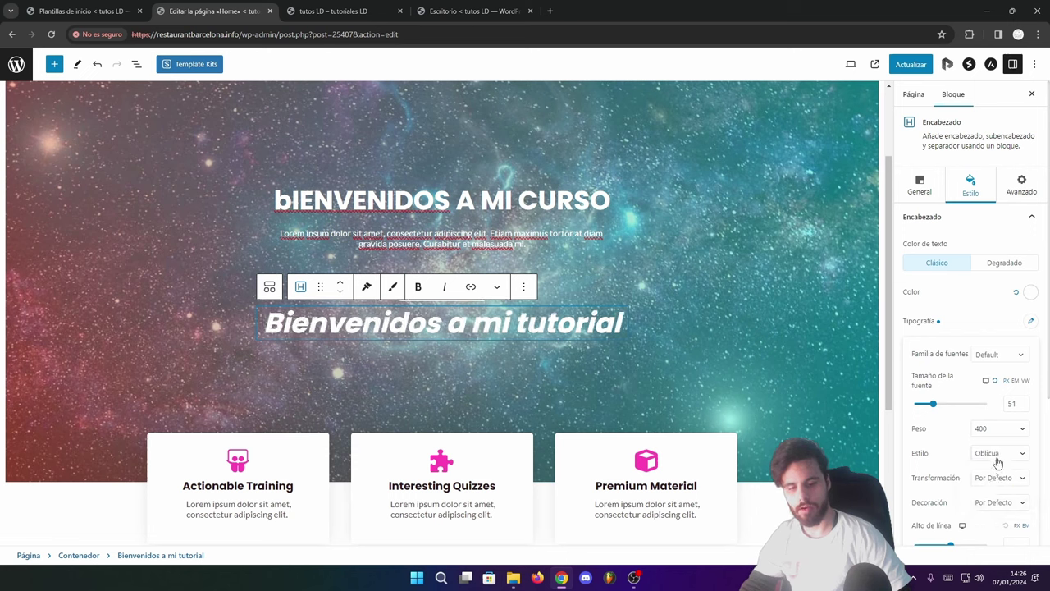
{"action": "left_click", "coordinate": [997, 456]}
{"action": "left_click", "coordinate": [996, 468]}
{"action": "scroll", "coordinate": [940, 390], "scroll_direction": "down", "scroll_amount": 1}
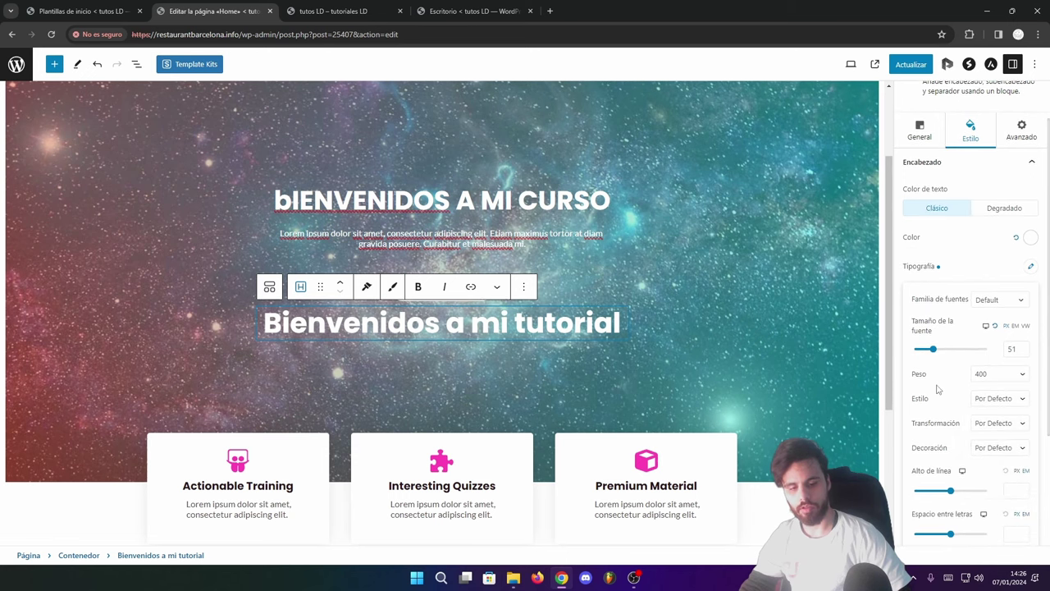
{"action": "scroll", "coordinate": [939, 387], "scroll_direction": "down", "scroll_amount": 2}
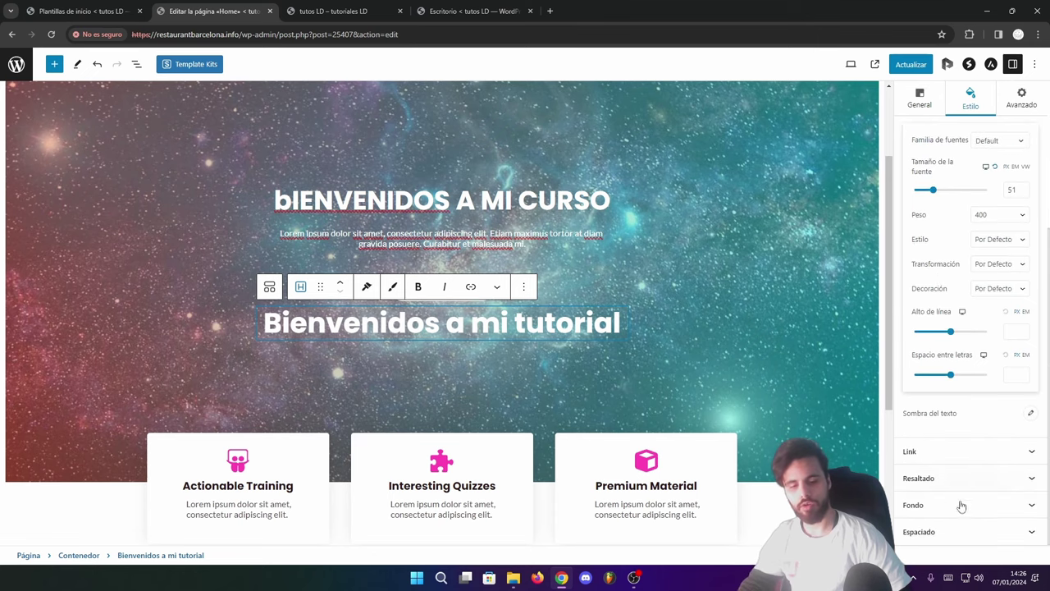
- Set the top padding of the "Bienvenidos a mi tutorial" heading to 18
{"action": "left_click", "coordinate": [950, 532]}
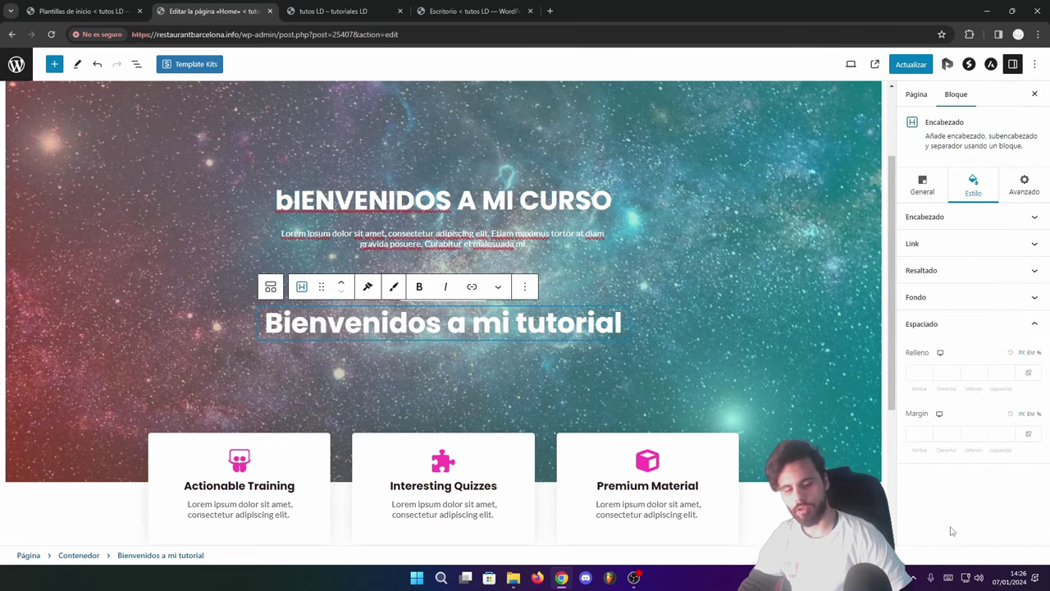
{"action": "left_click", "coordinate": [927, 370]}
{"action": "left_click", "coordinate": [928, 370]}
{"action": "left_click", "coordinate": [927, 370]}
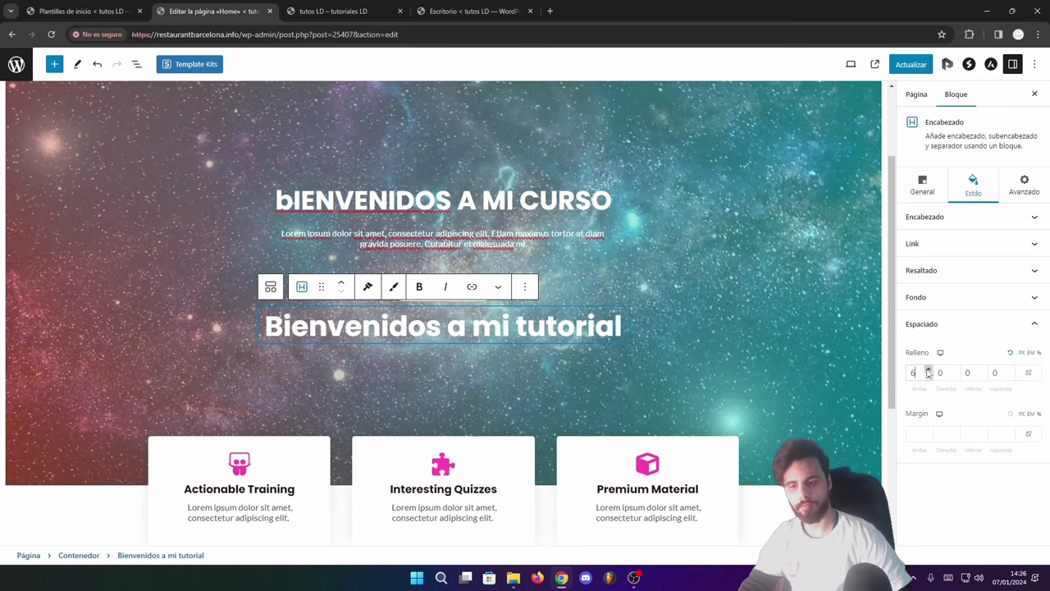
{"action": "left_click", "coordinate": [927, 370]}
{"action": "left_click", "coordinate": [928, 370]}
{"action": "left_click", "coordinate": [928, 370]}
{"action": "left_click", "coordinate": [927, 370]}
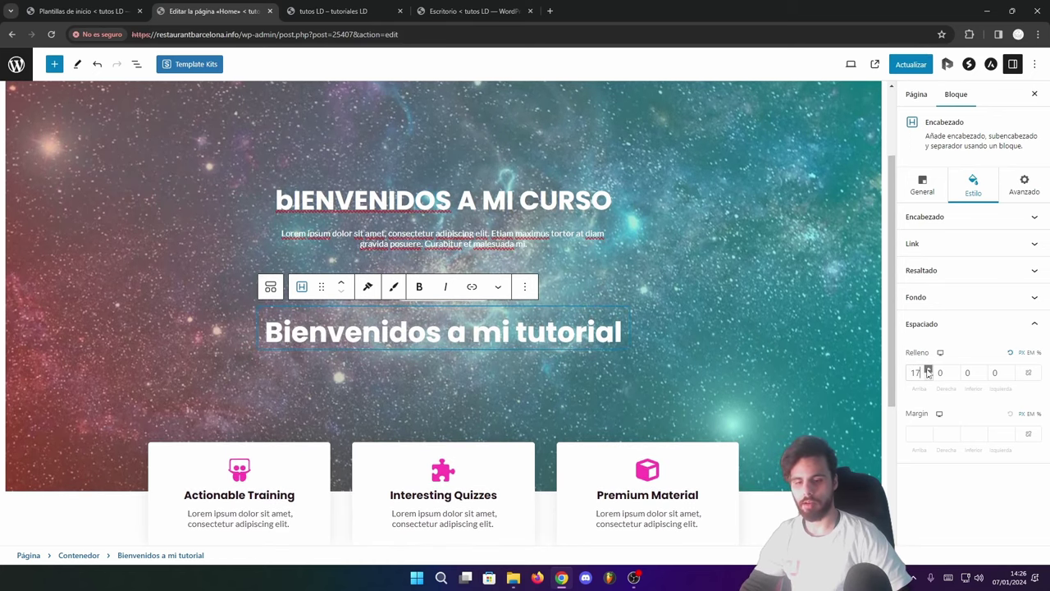
{"action": "left_click", "coordinate": [927, 370]}
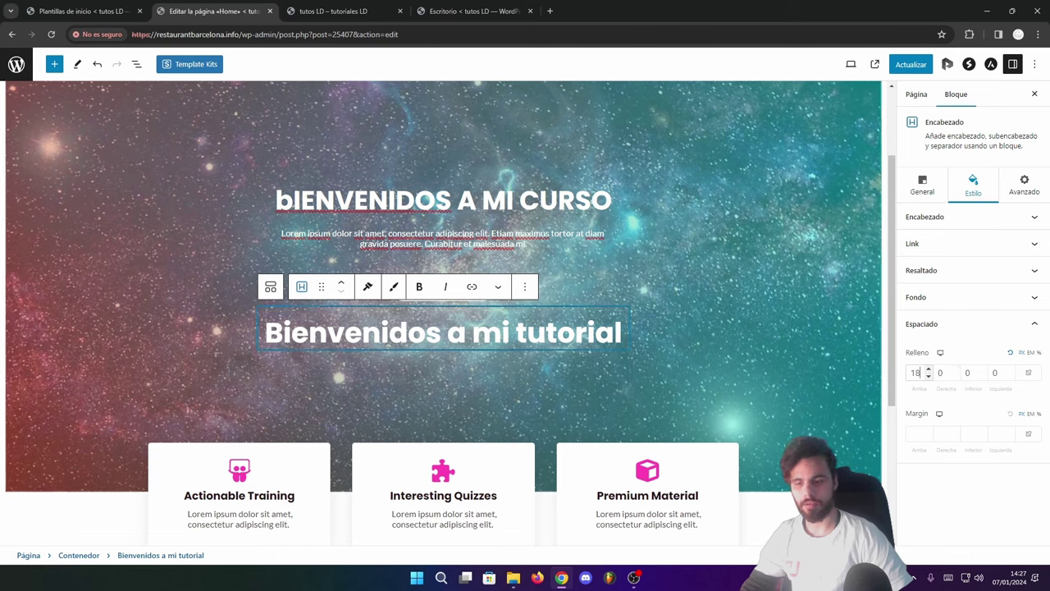
- Clear the "bIENVENIDOS A MI CURSO" title and delete its whole Caja de información block from the hero
{"action": "left_click", "coordinate": [303, 204]}
{"action": "triple_click", "coordinate": [304, 205]}
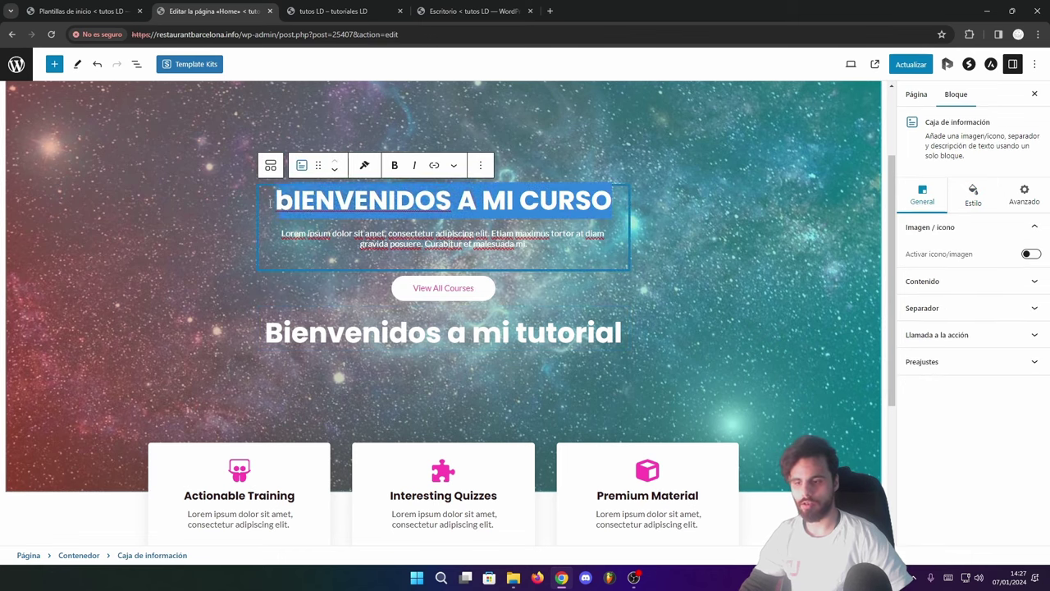
{"action": "key", "text": "BackSpace"}
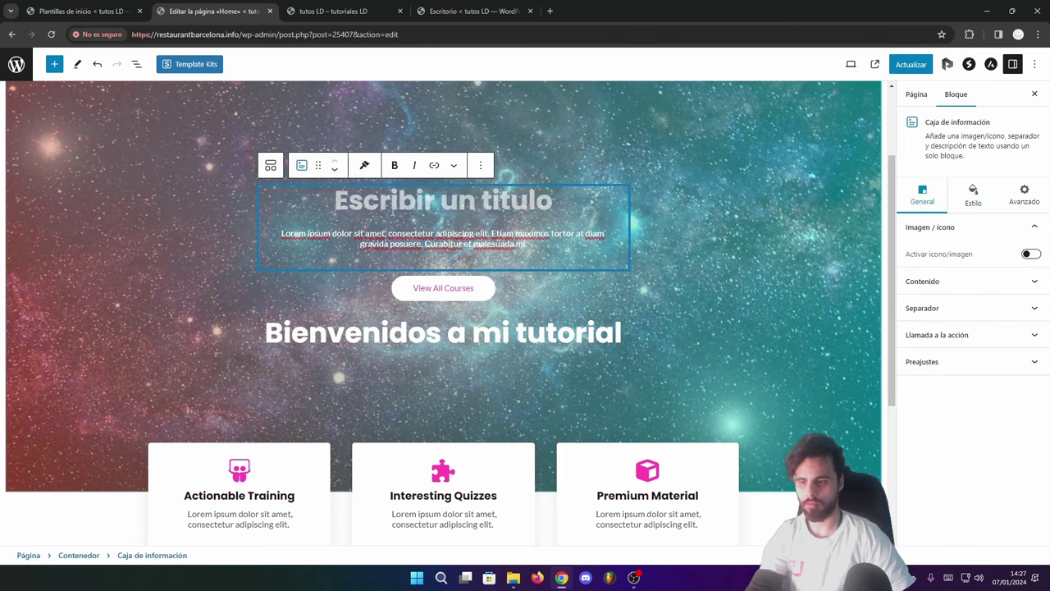
{"action": "left_click", "coordinate": [480, 165]}
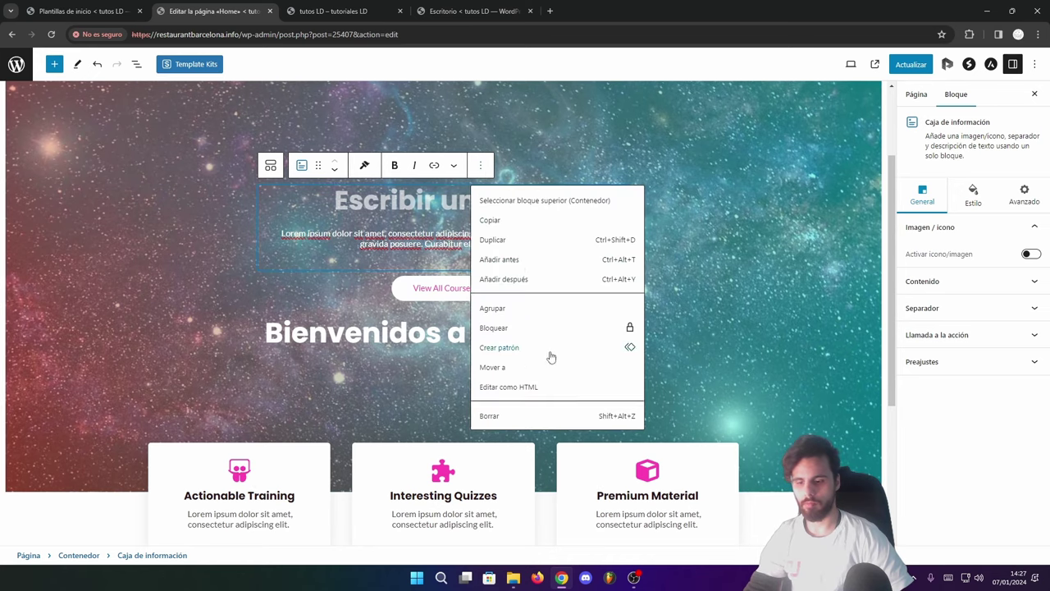
{"action": "left_click", "coordinate": [513, 417]}
- Add a Párrafo block below the "Bienvenidos a mi tutorial" heading in the hero container
{"action": "left_click", "coordinate": [621, 290]}
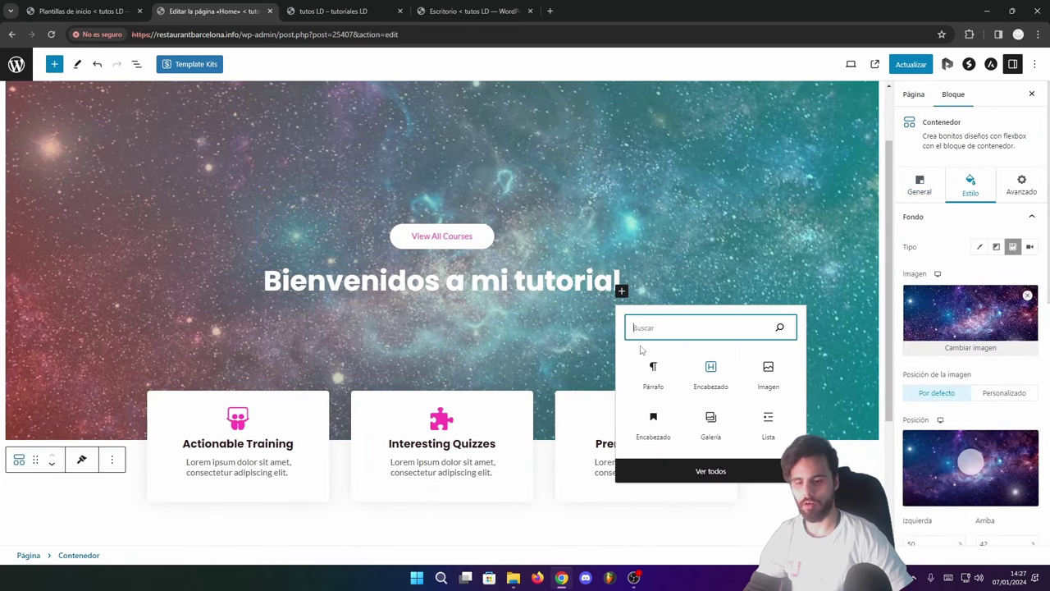
{"action": "left_click", "coordinate": [653, 369]}
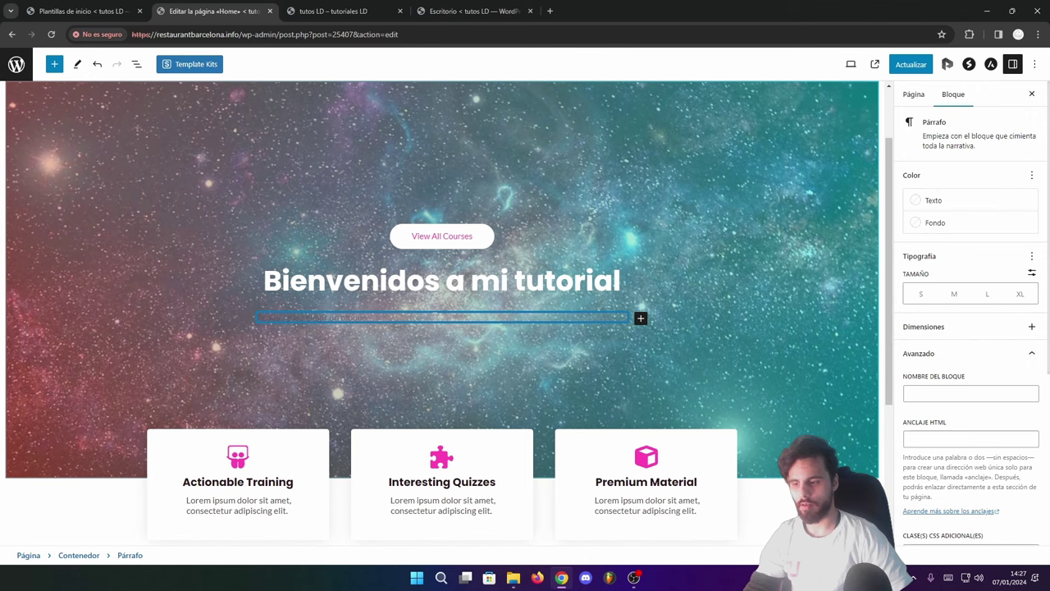
{"action": "scroll", "coordinate": [436, 322], "scroll_direction": "down", "scroll_amount": 2}
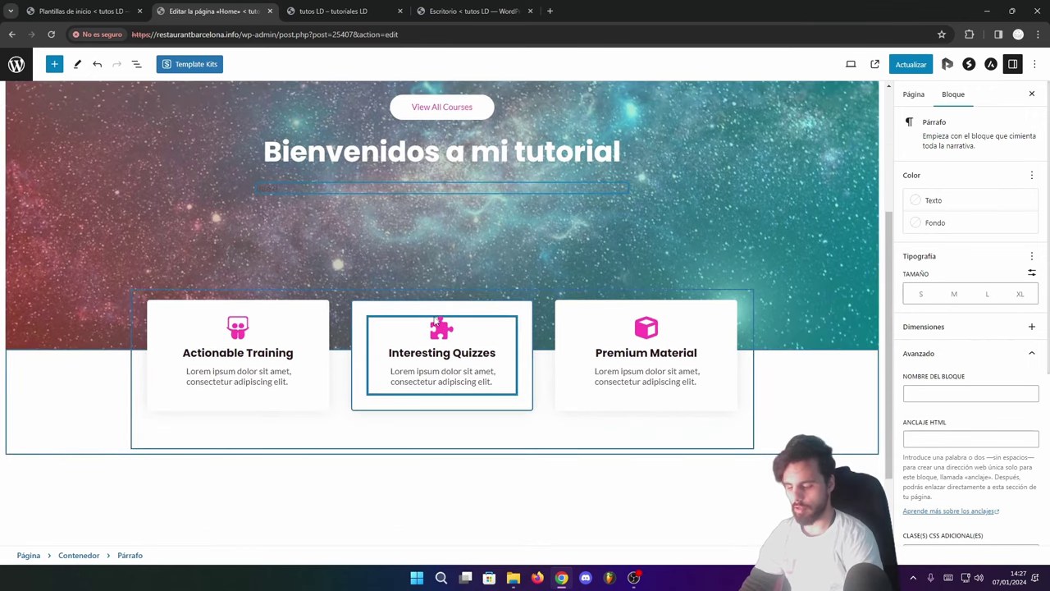
{"action": "key", "text": "BackSpace"}
{"action": "type", "text": "en e"}
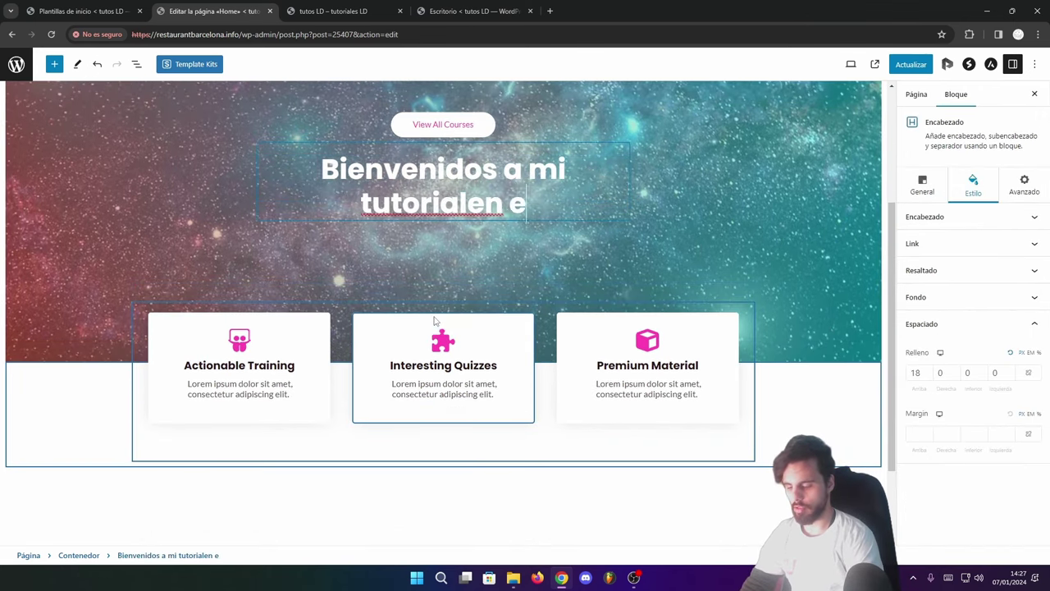
{"action": "type", "text": "ste tutorial apr"}
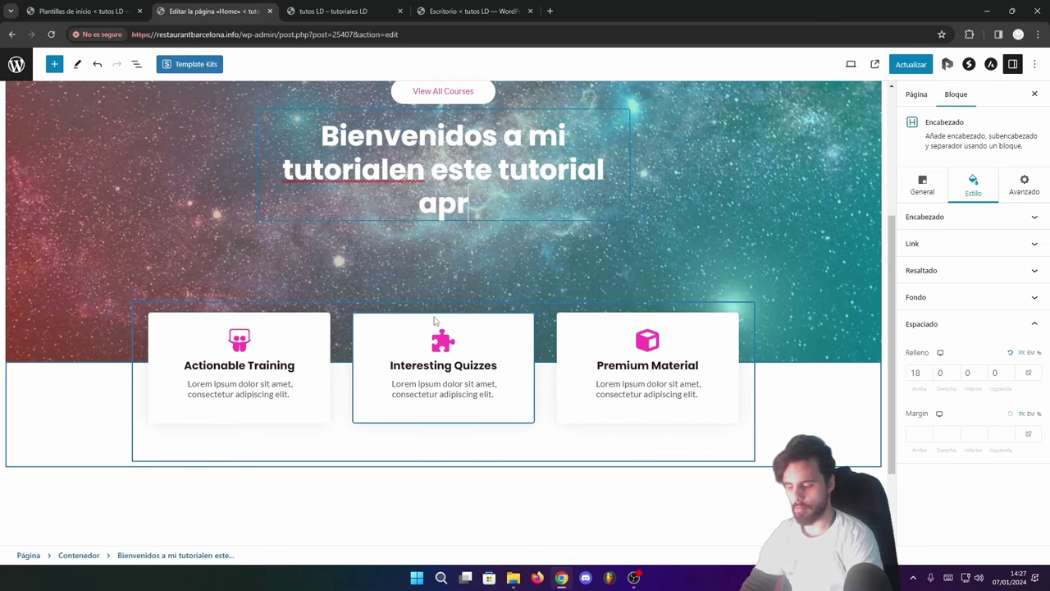
{"action": "type", "text": "enderas a usar "}
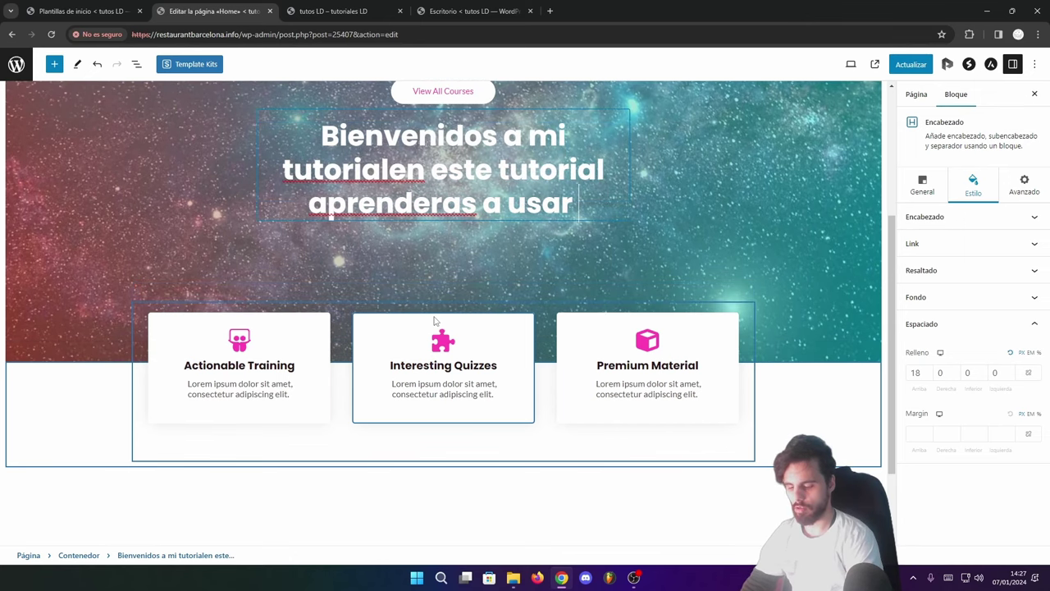
{"action": "type", "text": "gutenber"}
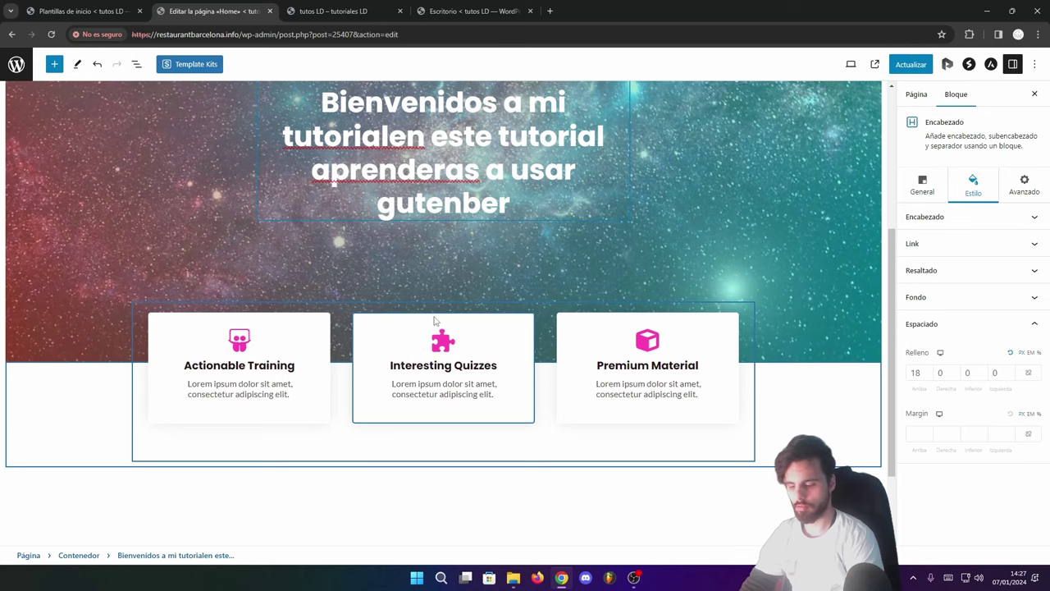
{"action": "type", "text": "g"}
{"action": "key", "text": "ctrl+z"}
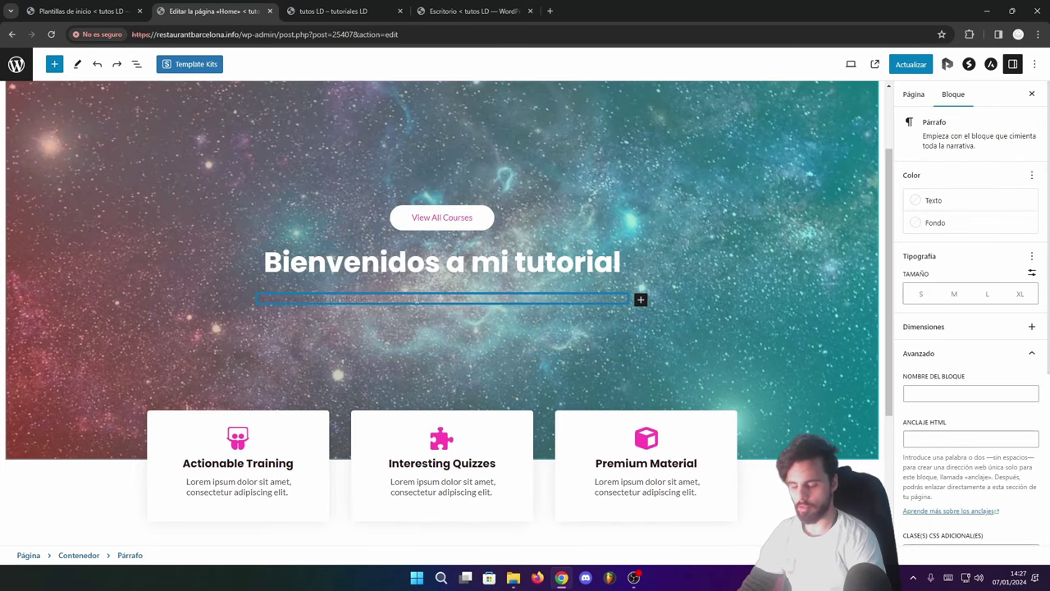
- Write the paragraph "en este tutorial aprenderás a hacer tu pagina web desde 0 utilizando Gutenberg, suscríbete para no perderte nada, bla bla bla..." with spelling corrected
{"action": "type", "text": "Este tutorial aprenderas a hacer tu pagina web desde 0 utilizando gutenberg, suscribete para no perderte nada, bla bla bla..."}
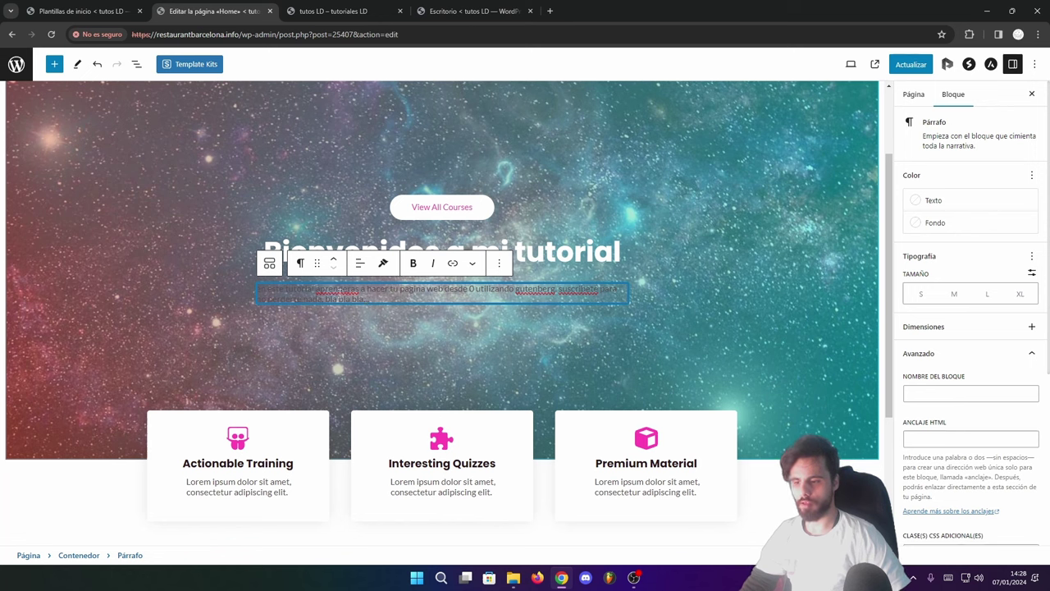
{"action": "right_click", "coordinate": [336, 290]}
{"action": "left_click", "coordinate": [351, 301]}
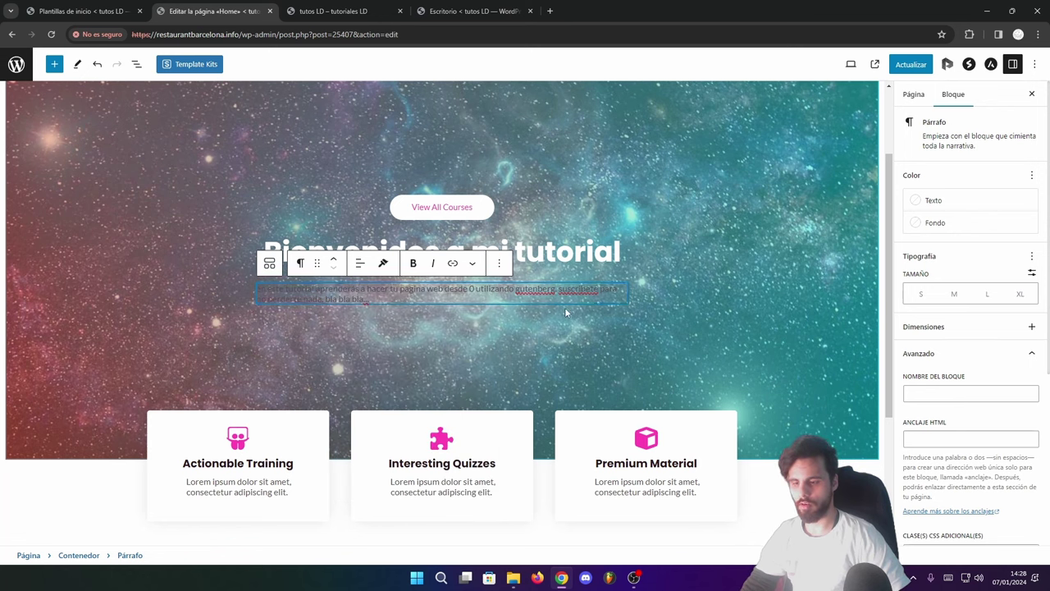
{"action": "right_click", "coordinate": [529, 289]}
{"action": "left_click", "coordinate": [543, 300]}
{"action": "right_click", "coordinate": [576, 288]}
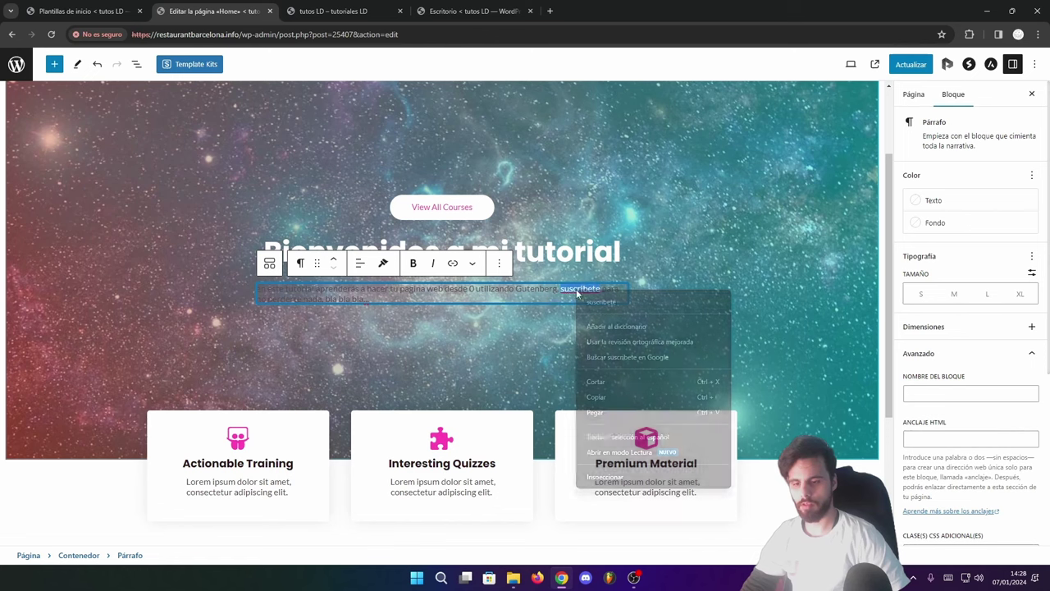
{"action": "left_click", "coordinate": [601, 299]}
{"action": "right_click", "coordinate": [366, 299]}
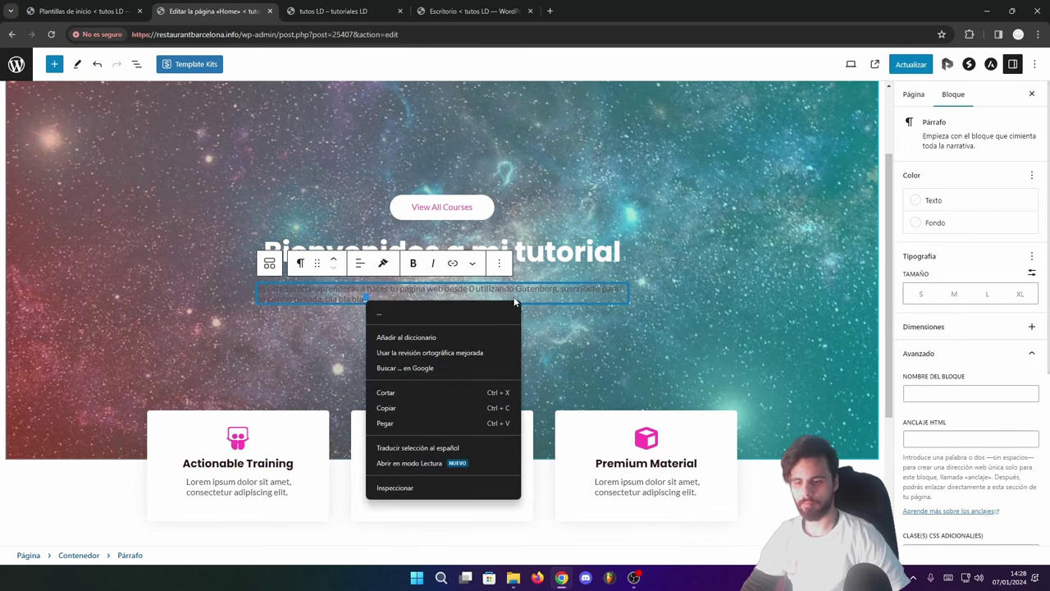
{"action": "left_click", "coordinate": [369, 298]}
{"action": "key", "text": "ctrl+a"}
{"action": "key", "text": "Delete"}
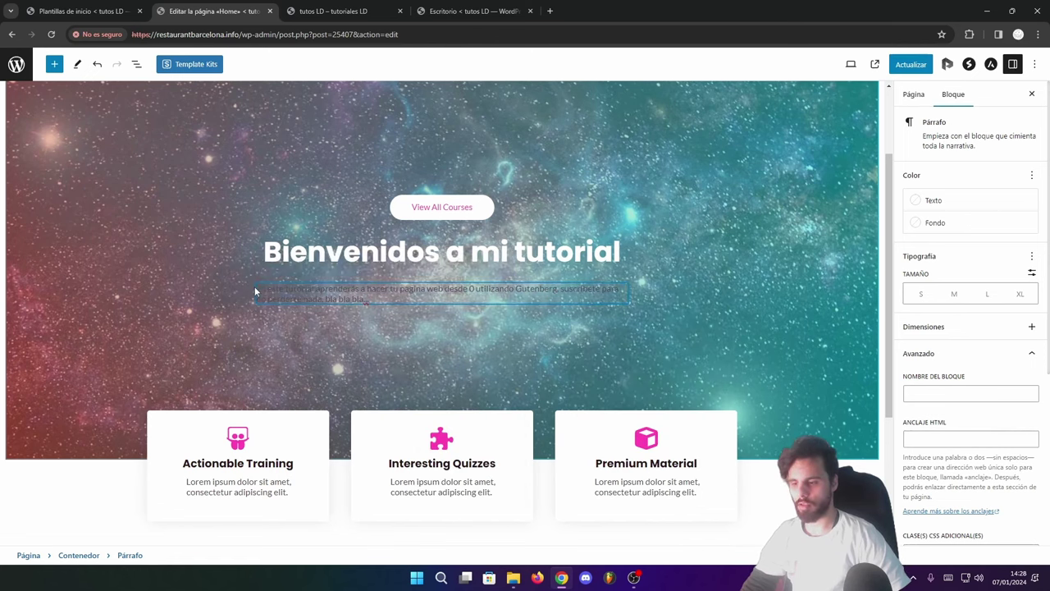
{"action": "key", "text": "ctrl+z"}
- Set the new paragraph's font size to a custom 21 px and centre its text
{"action": "key", "text": "ctrl+a"}
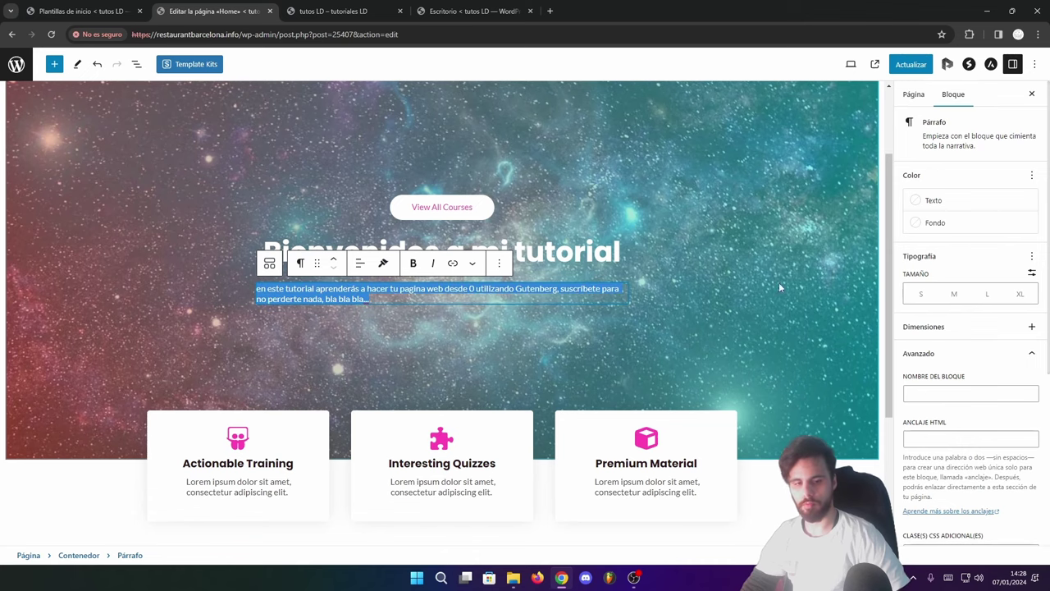
{"action": "left_click", "coordinate": [953, 293]}
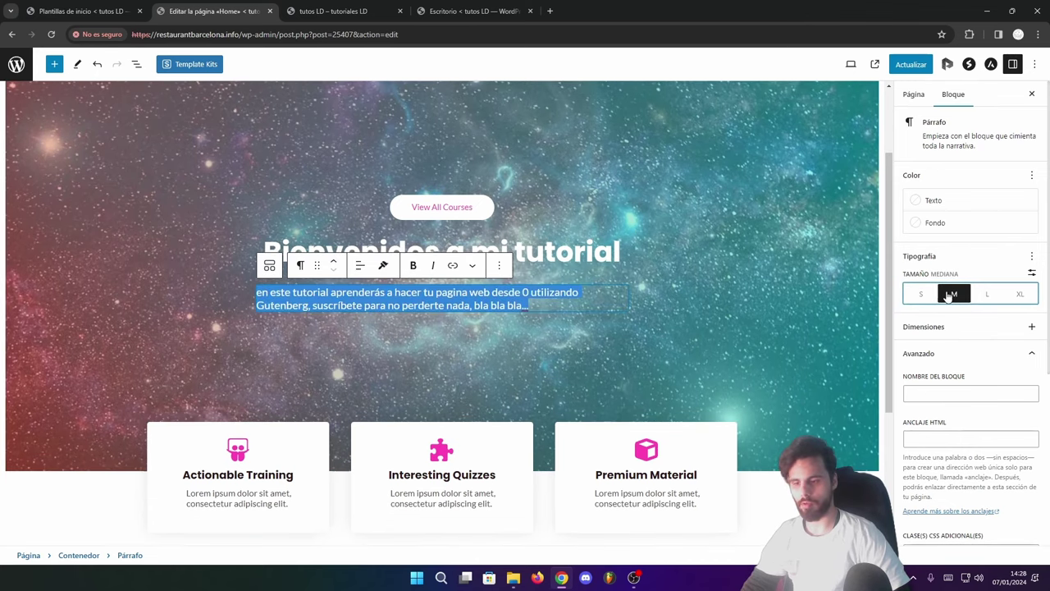
{"action": "left_click", "coordinate": [1032, 272]}
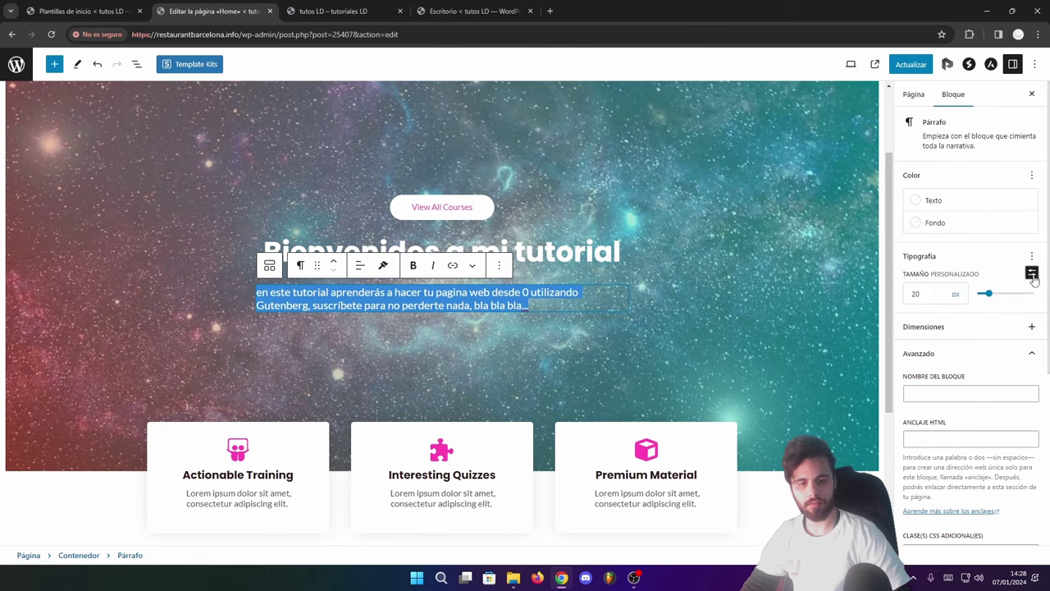
{"action": "left_click_drag", "start_coordinate": [986, 293], "coordinate": [990, 294]}
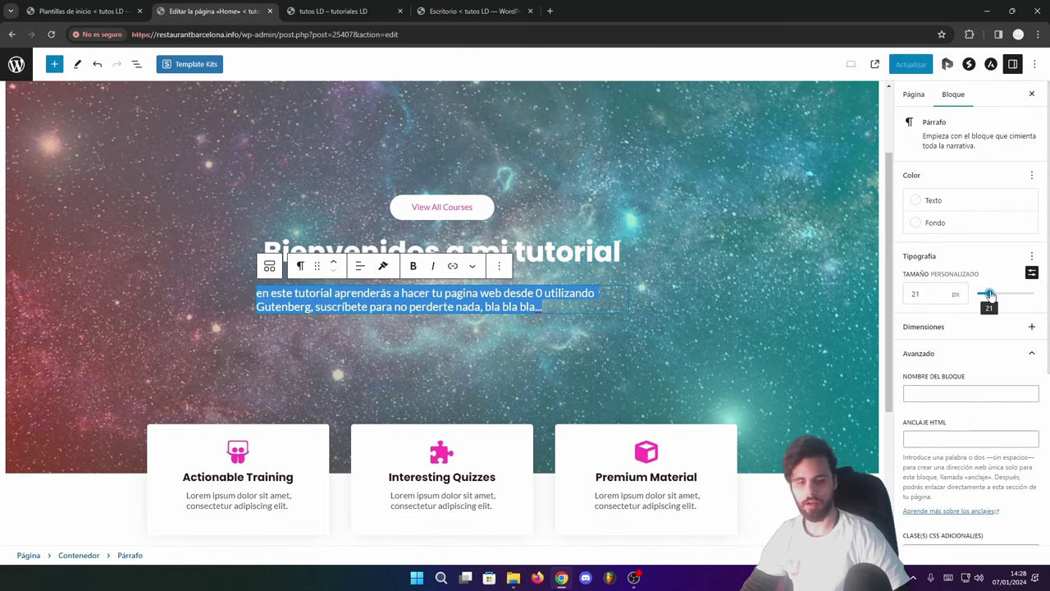
{"action": "left_click", "coordinate": [360, 266]}
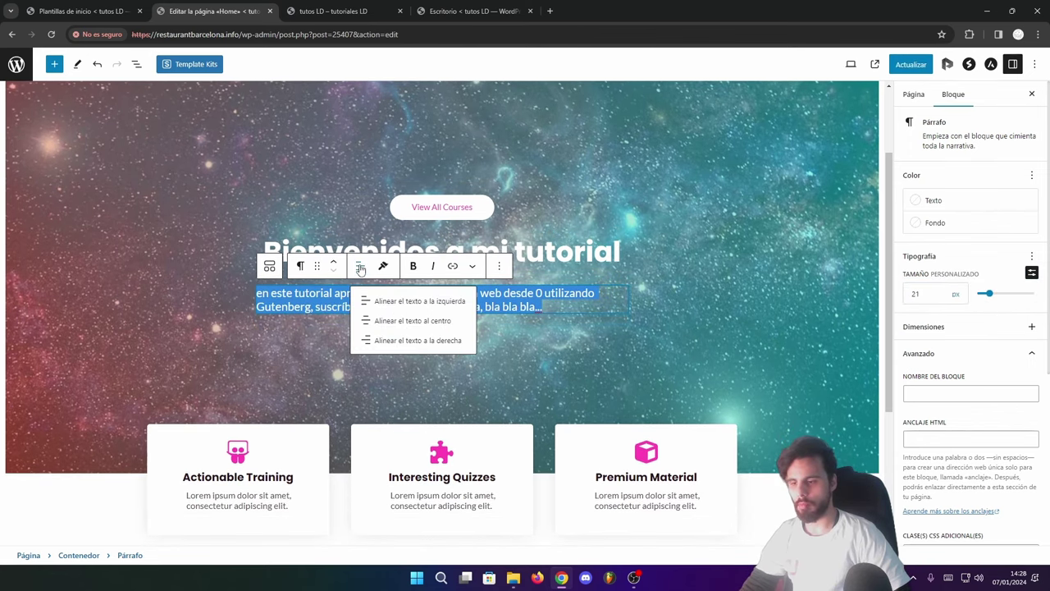
{"action": "left_click", "coordinate": [388, 322]}
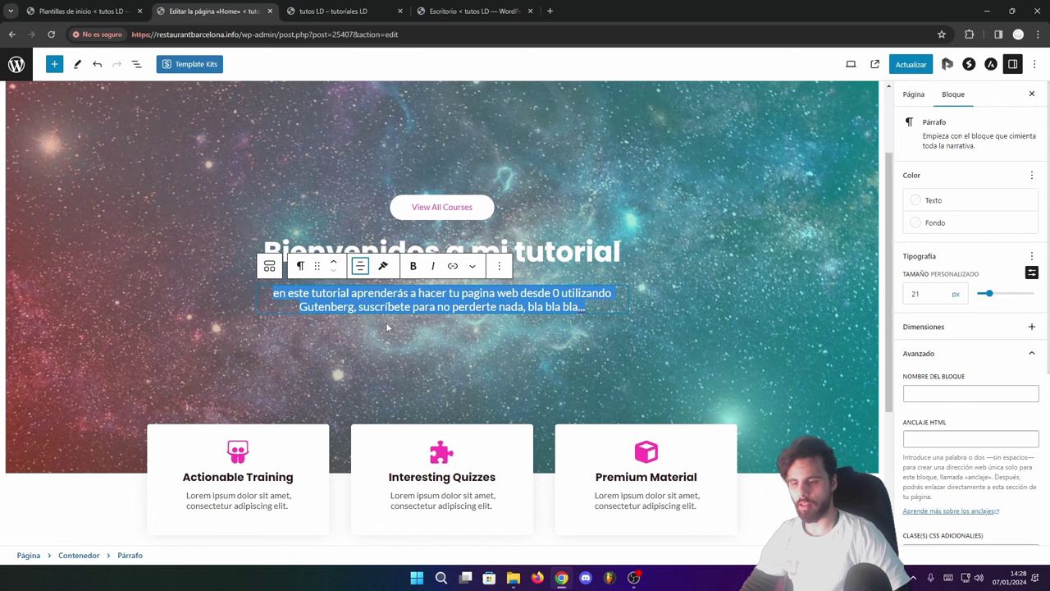
- Set the new paragraph's text colour to white from the theme palette
{"action": "left_click", "coordinate": [936, 210]}
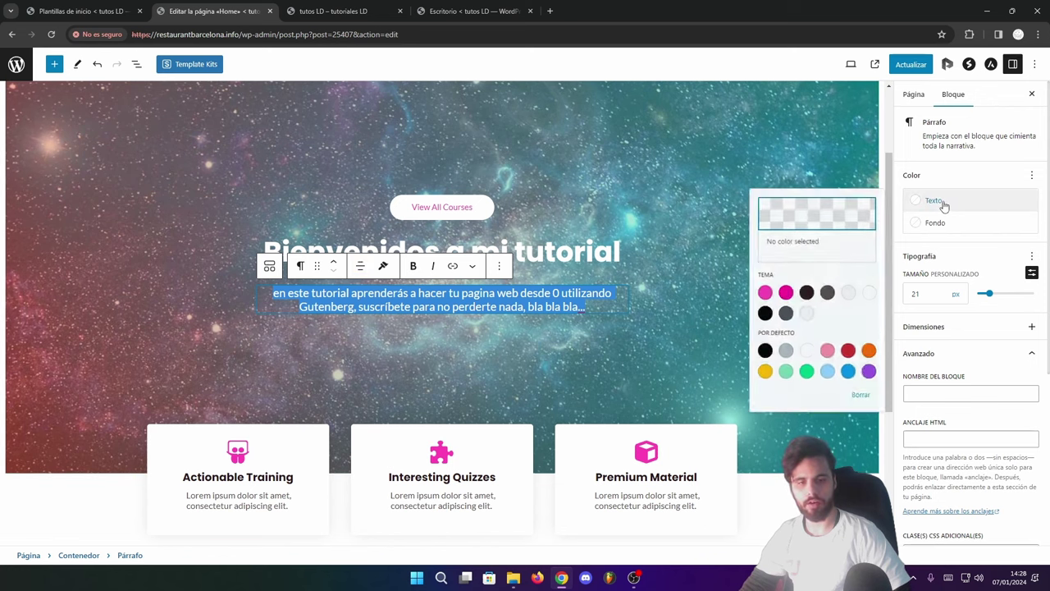
{"action": "left_click", "coordinate": [867, 298]}
{"action": "left_click", "coordinate": [525, 306]}
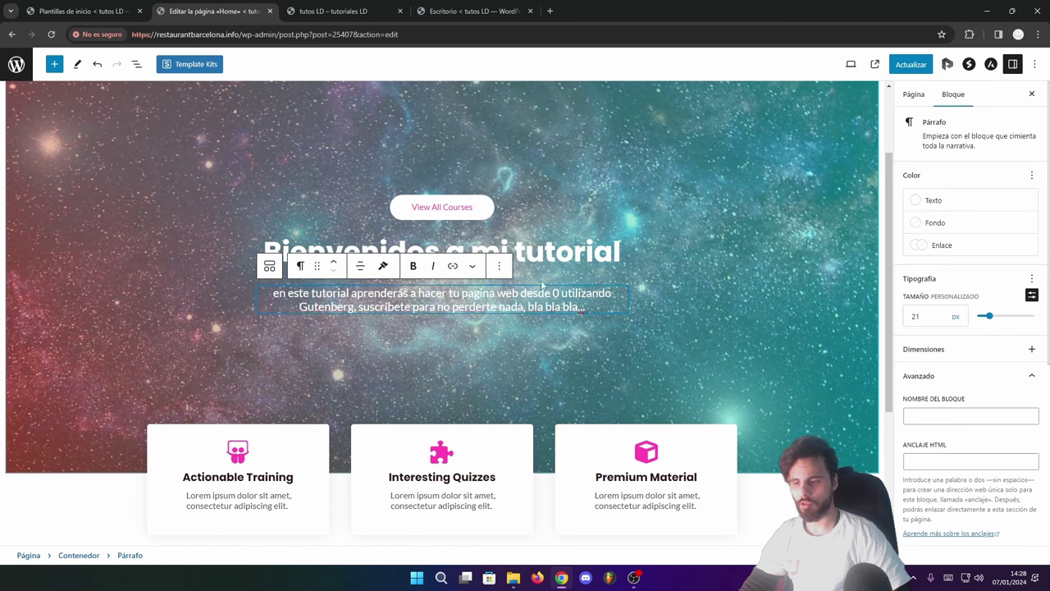
{"action": "key", "text": "Escape"}
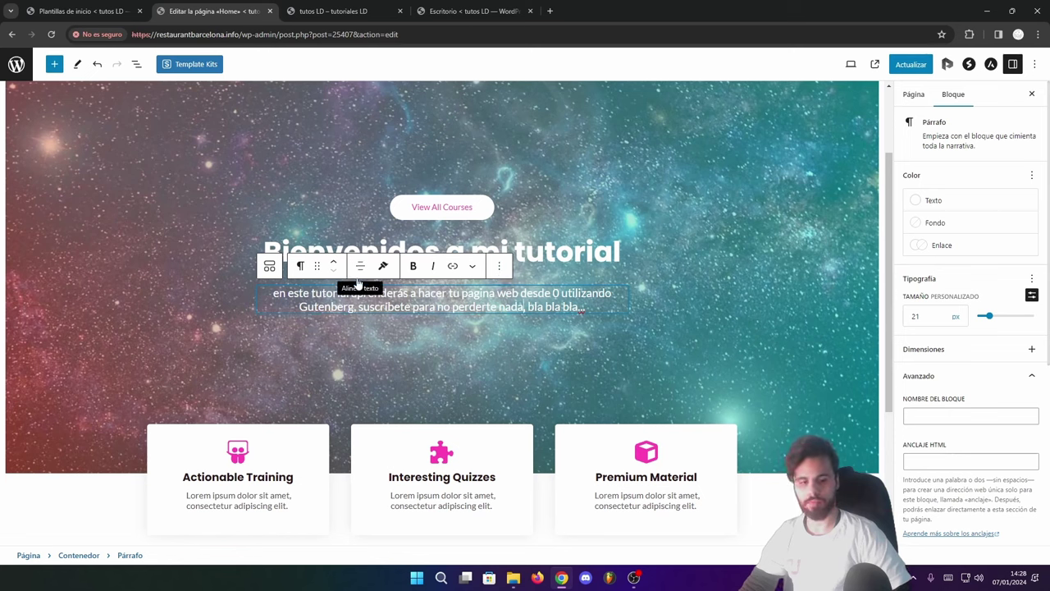
- Transform the new paragraph into the Encabezado block with subheading and separator options, and check its General settings
{"action": "left_click", "coordinate": [300, 271]}
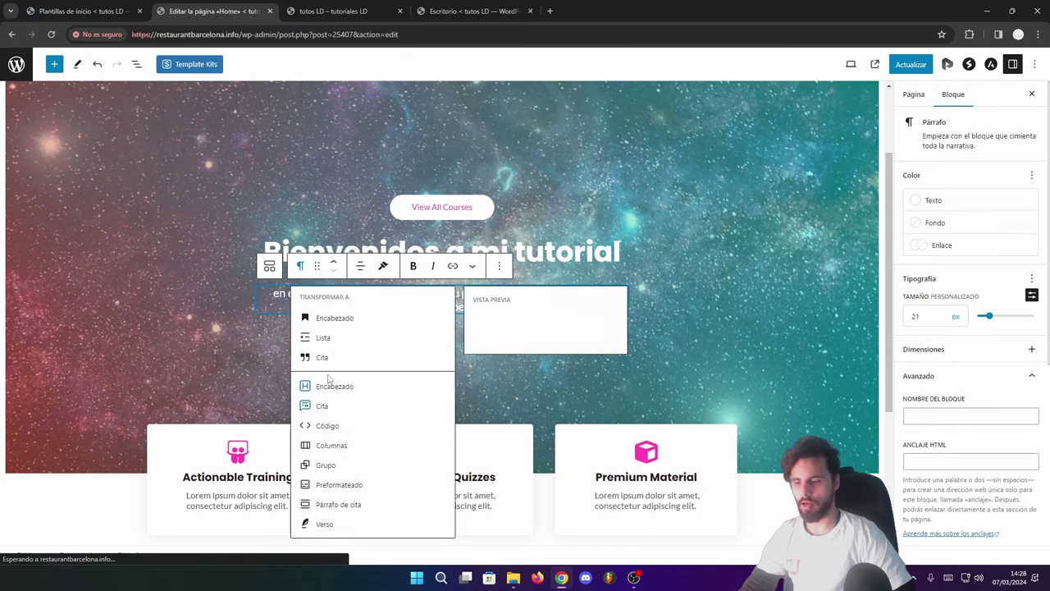
{"action": "left_click", "coordinate": [334, 404]}
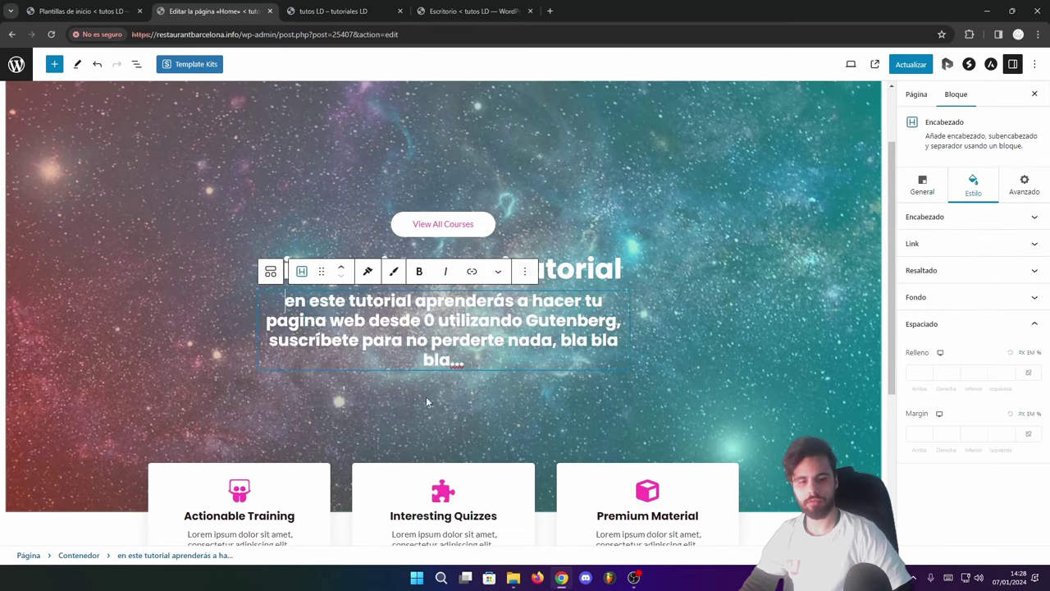
{"action": "left_click", "coordinate": [931, 189]}
{"action": "left_click", "coordinate": [971, 187]}
{"action": "left_click", "coordinate": [922, 187]}
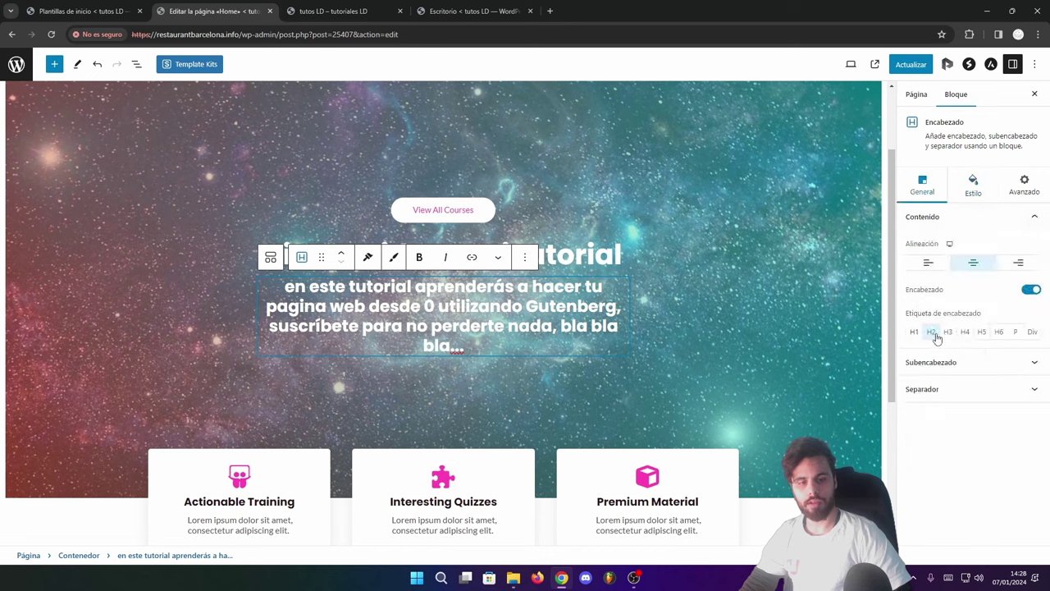
- Set the description heading's font size to 17 in its typography style settings
{"action": "left_click", "coordinate": [972, 187]}
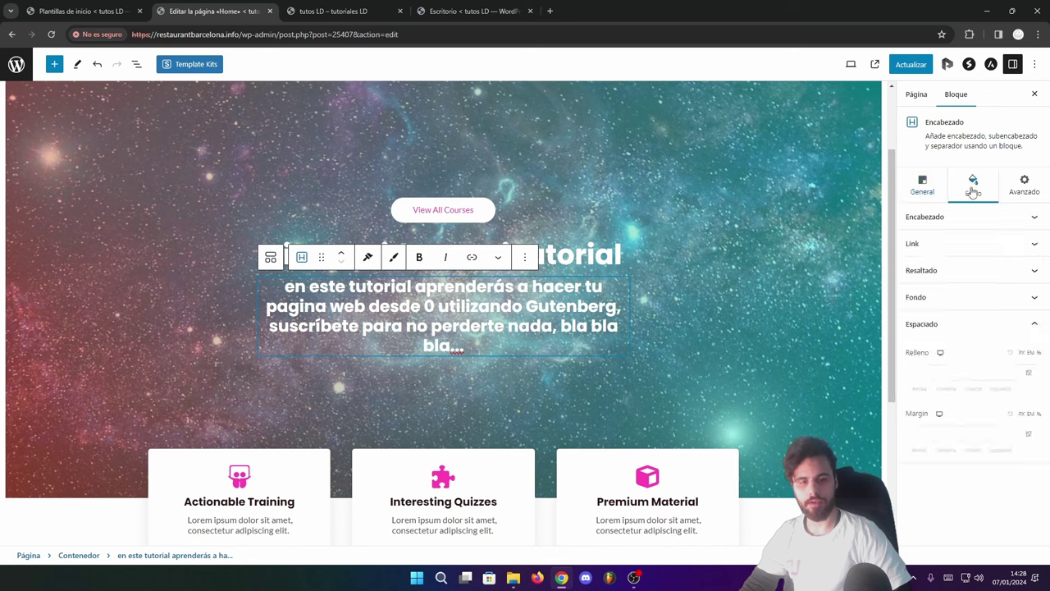
{"action": "left_click", "coordinate": [967, 218]}
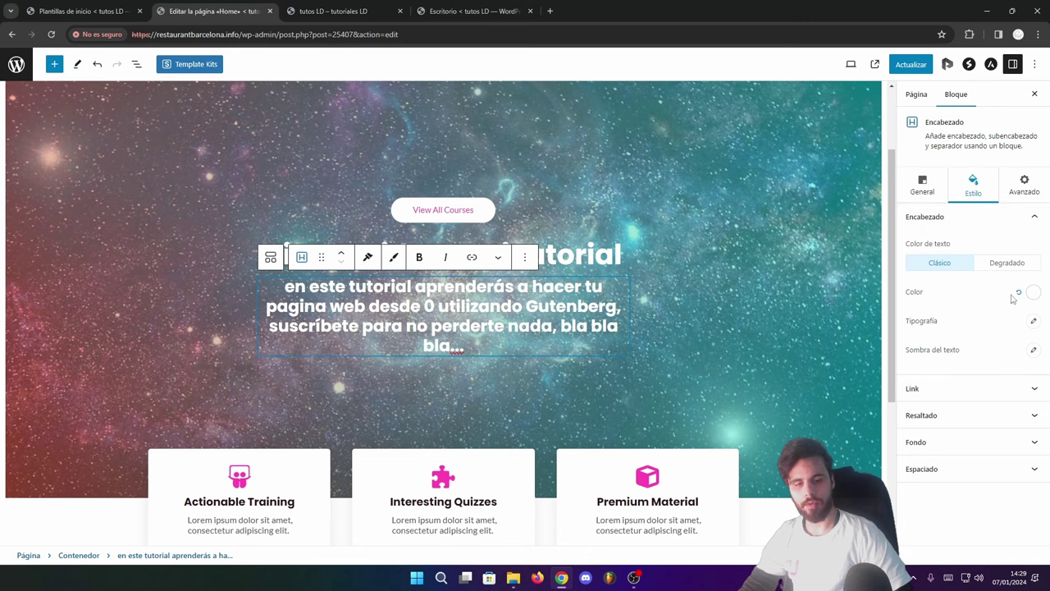
{"action": "left_click", "coordinate": [1033, 322]}
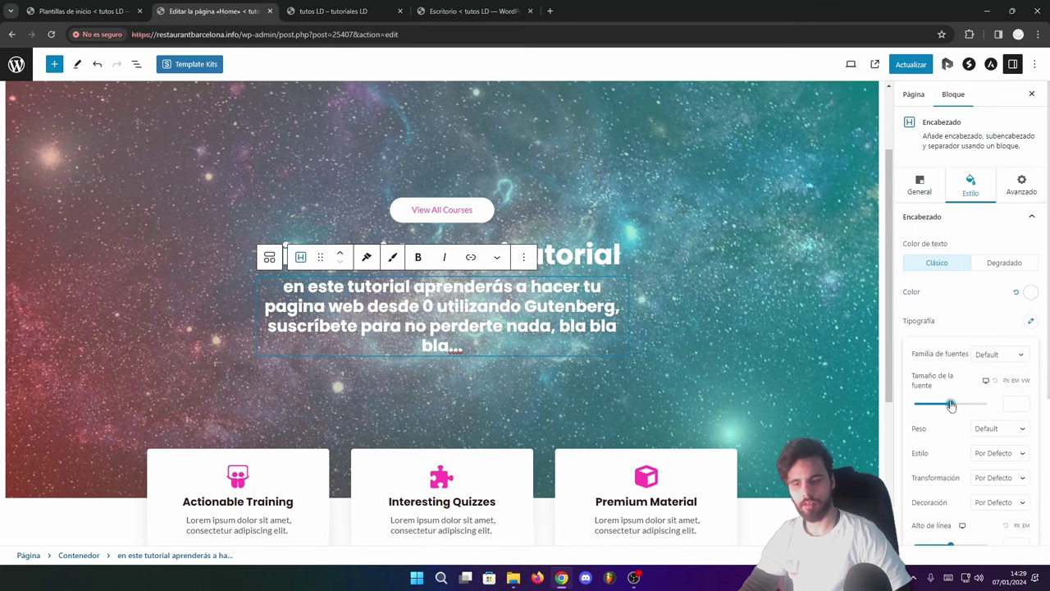
{"action": "left_click_drag", "start_coordinate": [950, 405], "coordinate": [922, 406]}
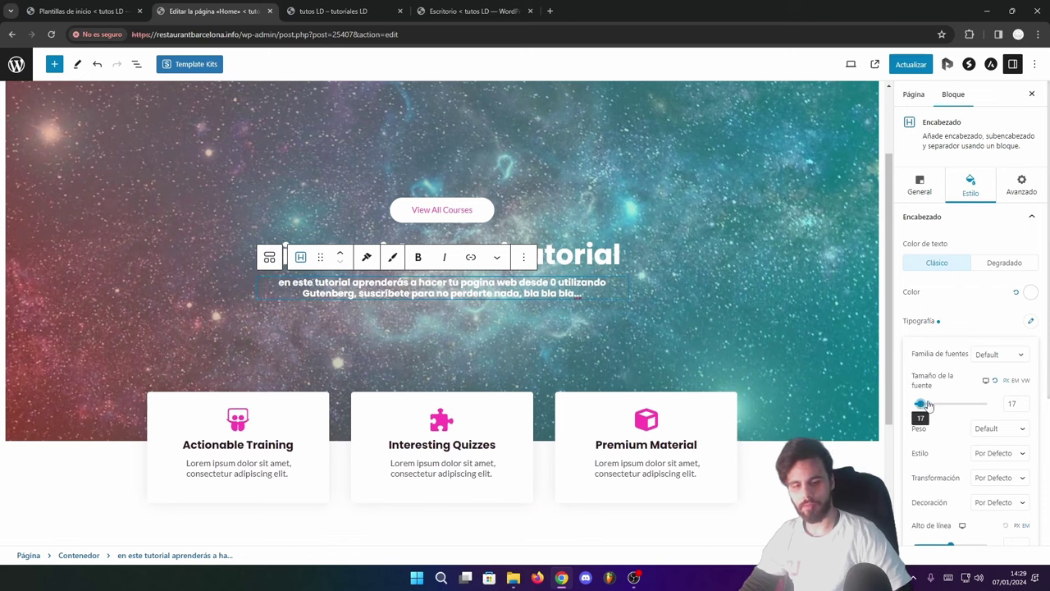
{"action": "left_click", "coordinate": [993, 464]}
{"action": "left_click", "coordinate": [992, 461]}
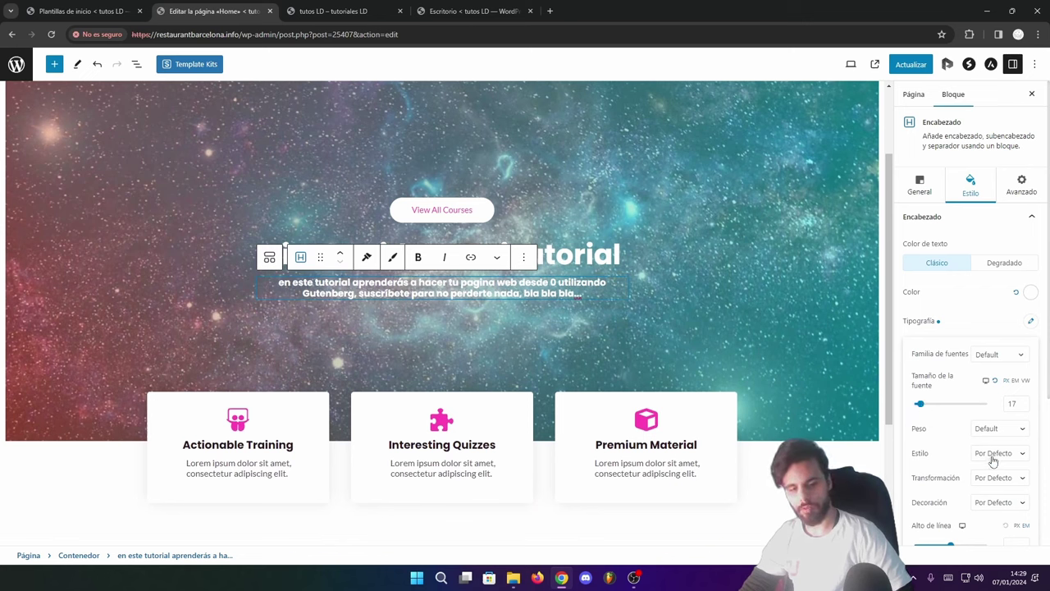
- Set the description's letter spacing to 2 and its line height to 1,6
{"action": "scroll", "coordinate": [984, 468], "scroll_direction": "down", "scroll_amount": 1}
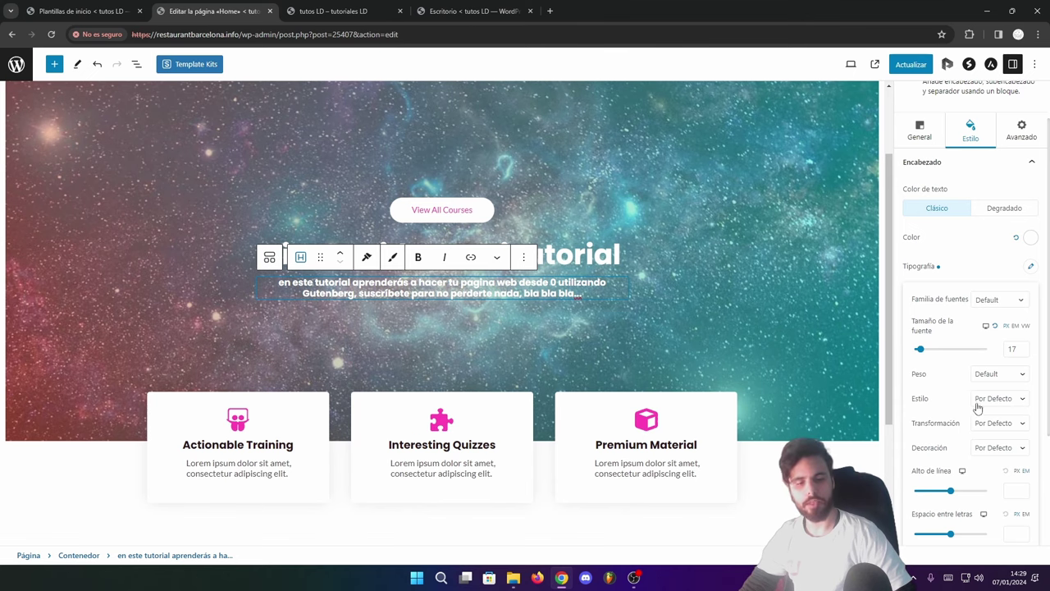
{"action": "scroll", "coordinate": [975, 418], "scroll_direction": "down", "scroll_amount": 1}
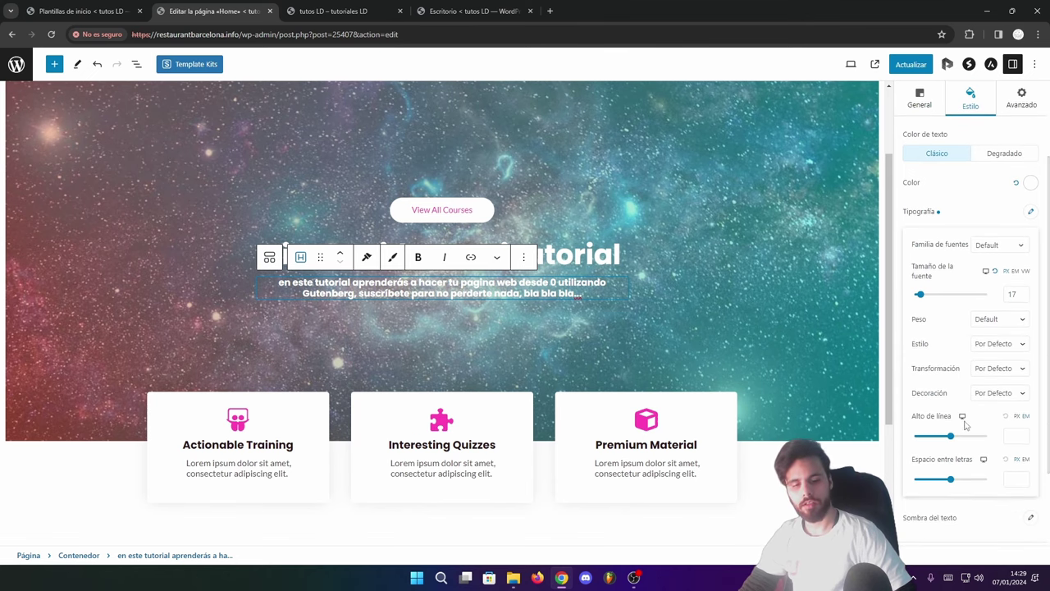
{"action": "left_click_drag", "start_coordinate": [951, 482], "coordinate": [929, 488]}
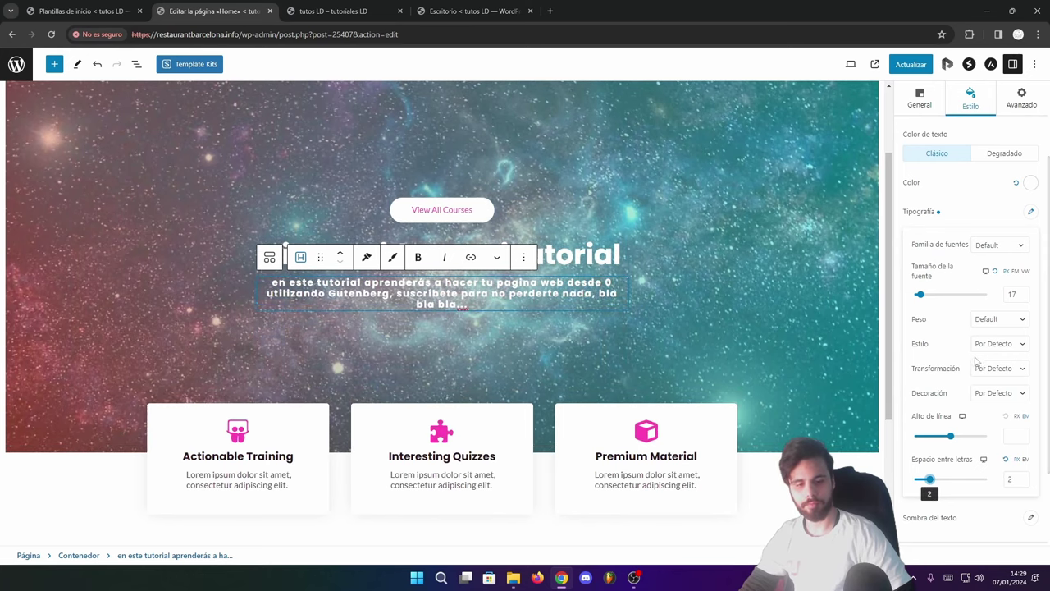
{"action": "scroll", "coordinate": [957, 376], "scroll_direction": "down", "scroll_amount": 1}
{"action": "left_click_drag", "start_coordinate": [950, 386], "coordinate": [917, 387]}
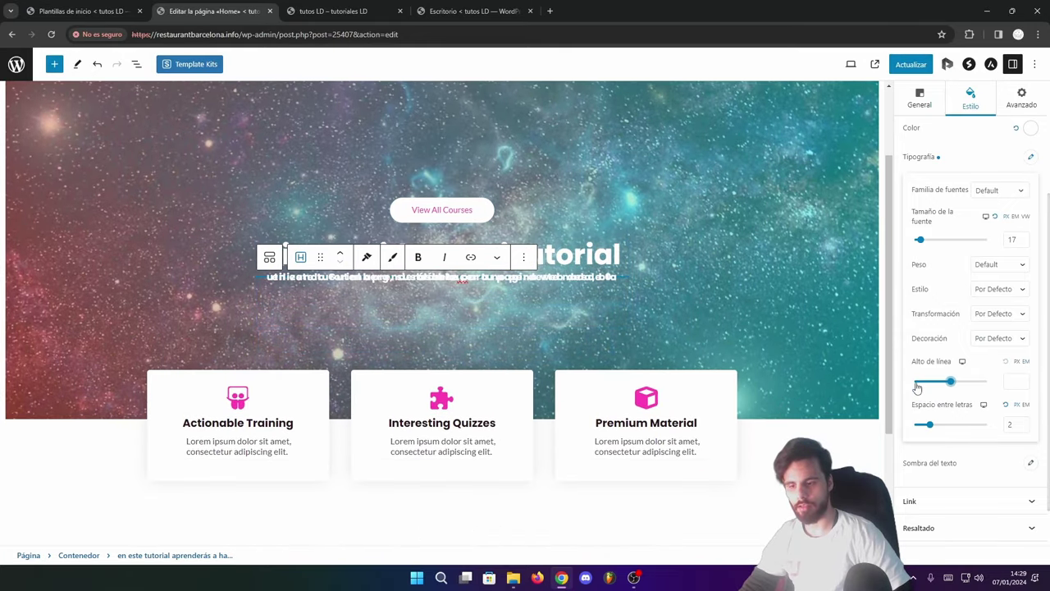
{"action": "left_click", "coordinate": [917, 386]}
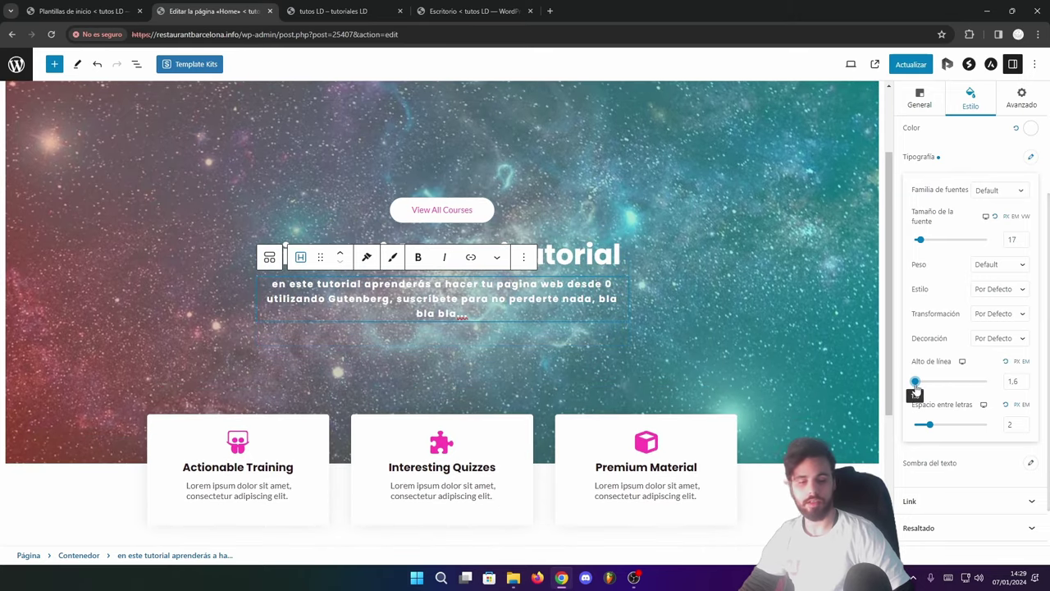
- Review the description's General and Estilo settings, then compare the title and description in the hero
{"action": "left_click", "coordinate": [574, 255]}
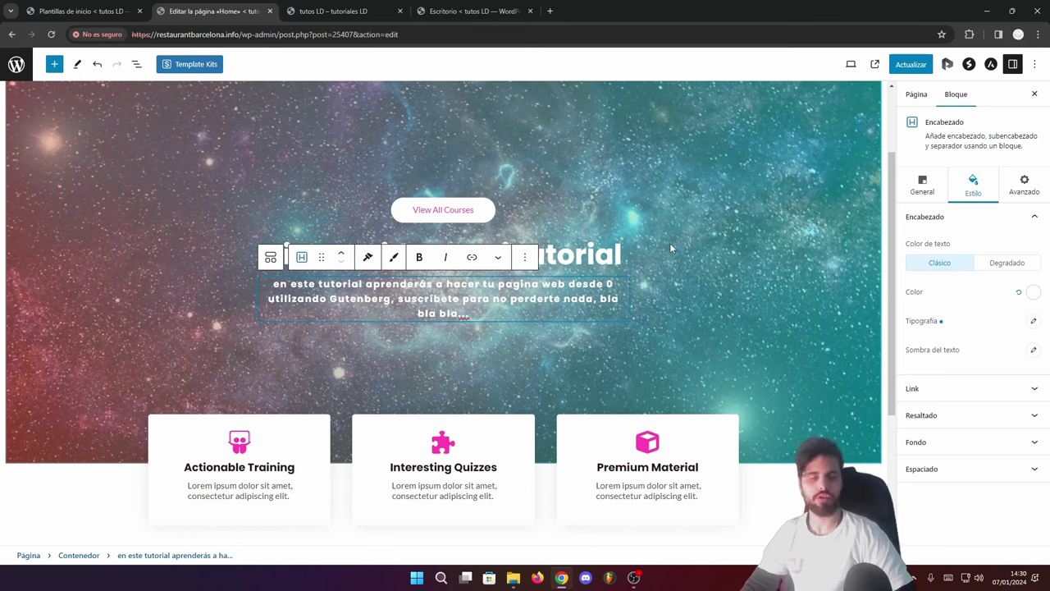
{"action": "left_click", "coordinate": [922, 191]}
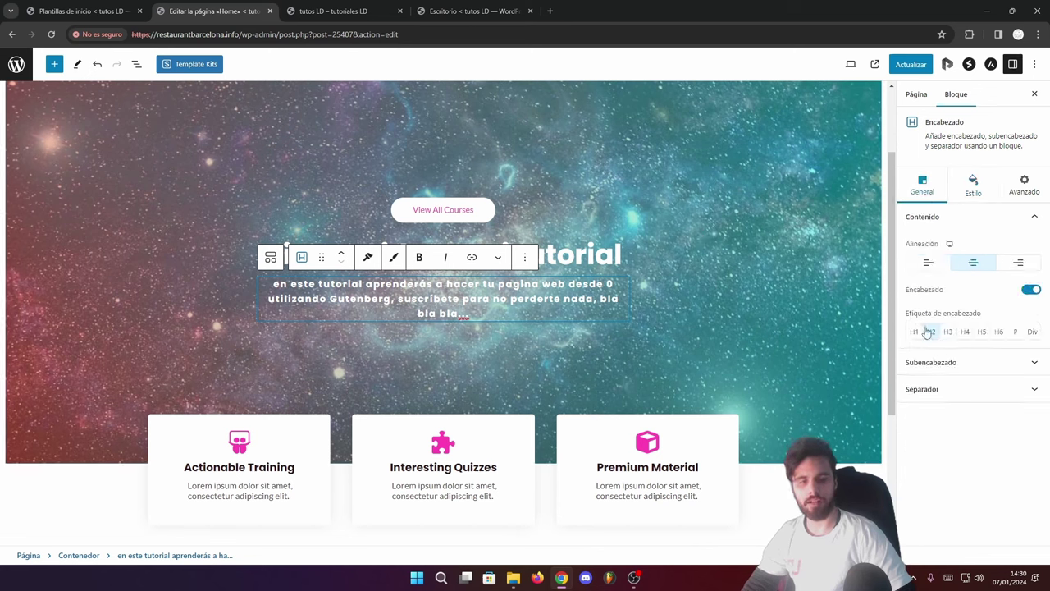
{"action": "left_click", "coordinate": [974, 182]}
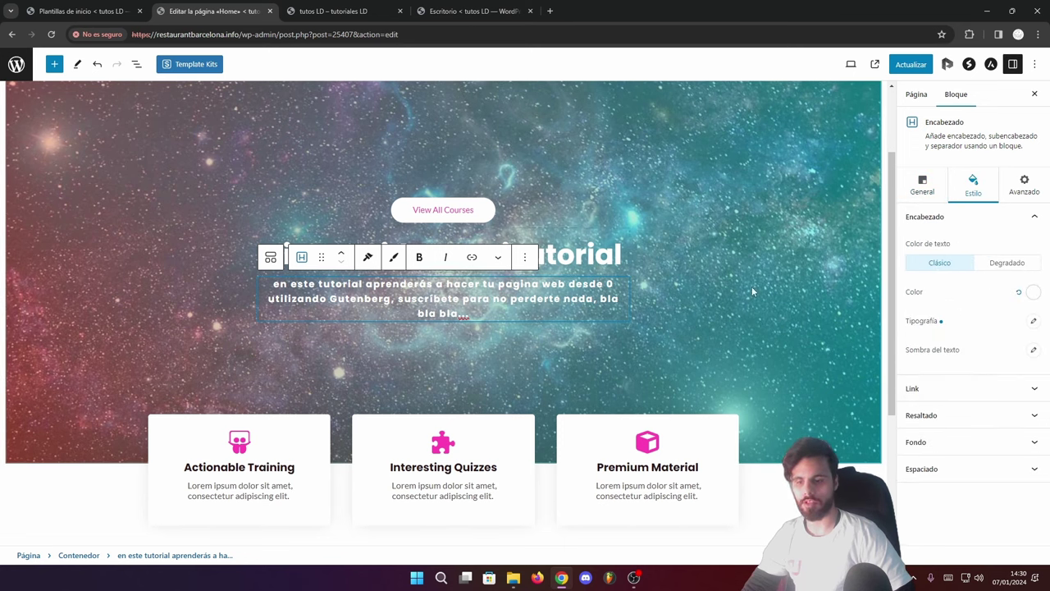
{"action": "left_click", "coordinate": [648, 291]}
{"action": "scroll", "coordinate": [734, 231], "scroll_direction": "up", "scroll_amount": 2}
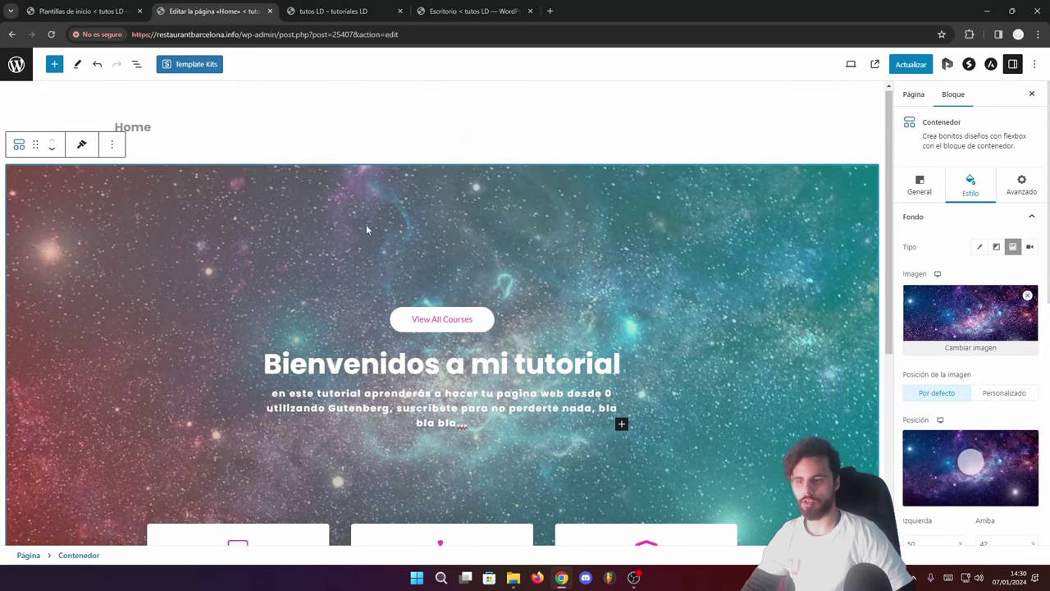
{"action": "scroll", "coordinate": [366, 224], "scroll_direction": "down", "scroll_amount": 1}
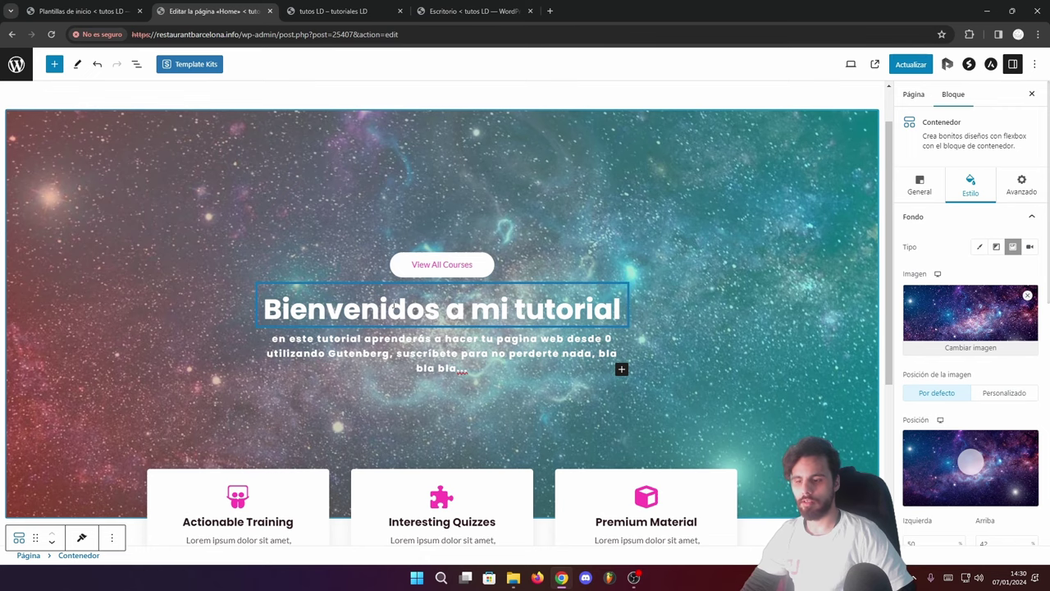
{"action": "left_click", "coordinate": [393, 305]}
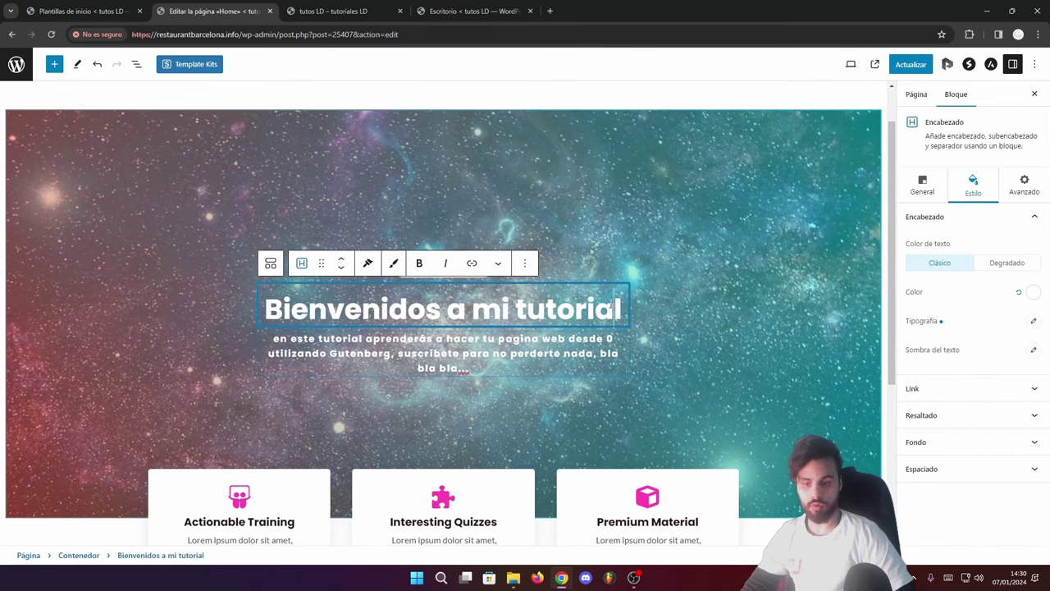
{"action": "left_click_drag", "start_coordinate": [469, 368], "coordinate": [449, 339]}
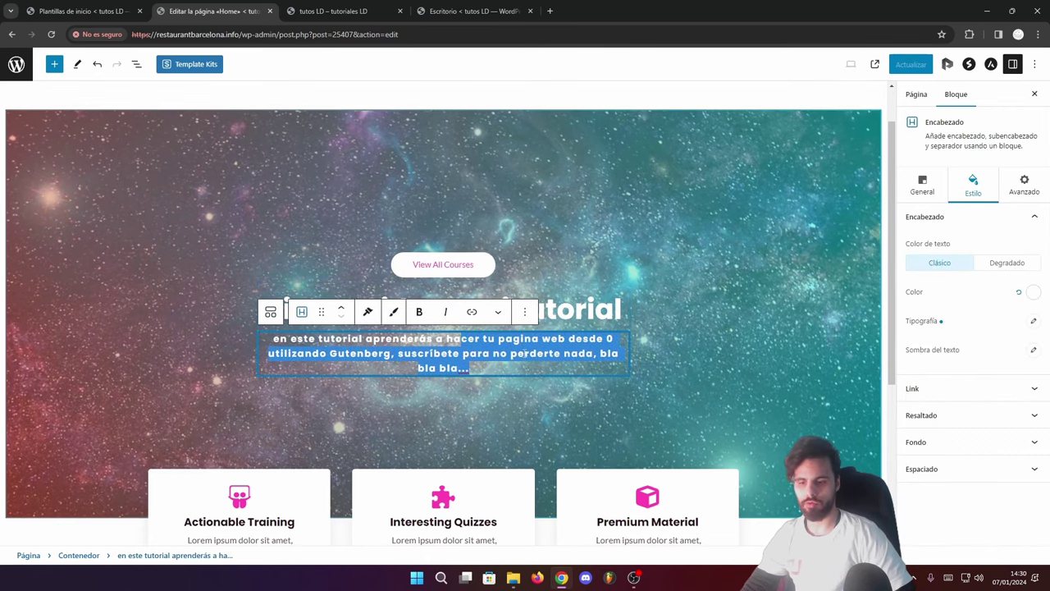
- Delete the Botones block containing the "View All Courses" button from the hero
{"action": "scroll", "coordinate": [710, 323], "scroll_direction": "down", "scroll_amount": 1}
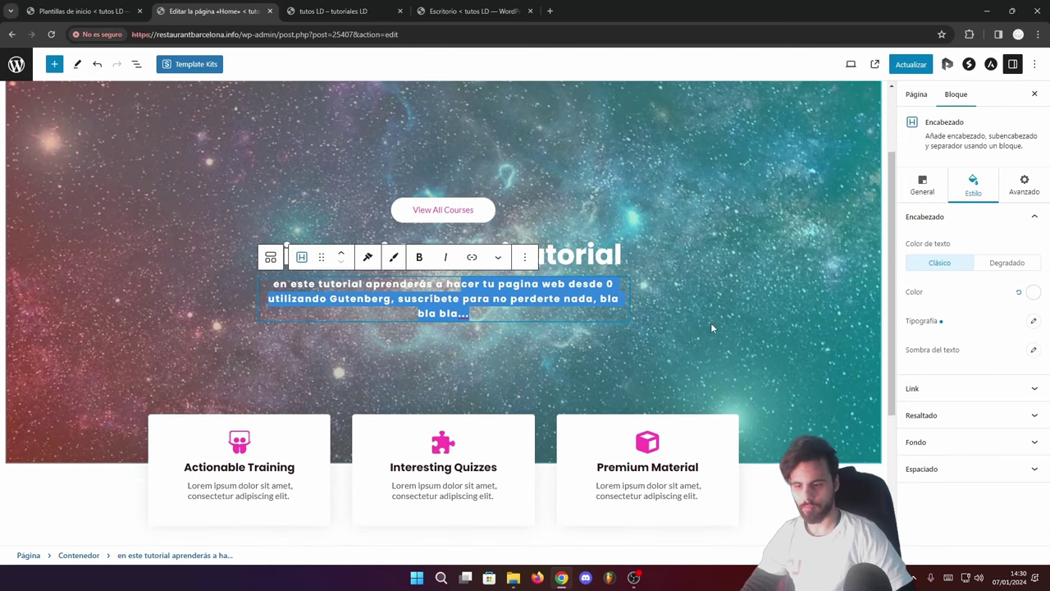
{"action": "scroll", "coordinate": [675, 307], "scroll_direction": "up", "scroll_amount": 1}
{"action": "scroll", "coordinate": [638, 259], "scroll_direction": "up", "scroll_amount": 1}
{"action": "scroll", "coordinate": [623, 263], "scroll_direction": "down", "scroll_amount": 1}
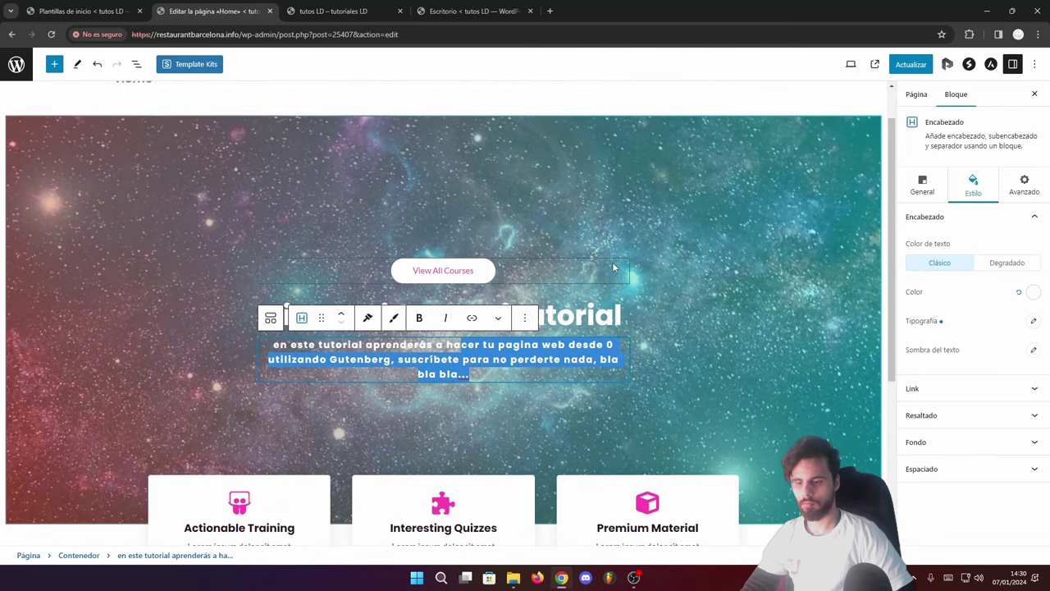
{"action": "left_click", "coordinate": [489, 265]}
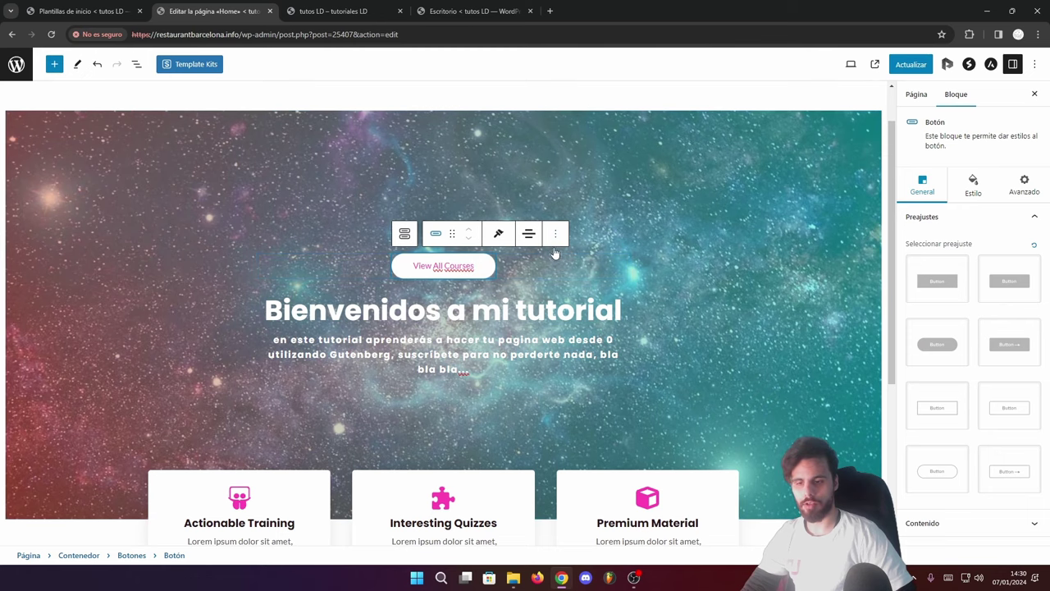
{"action": "left_click", "coordinate": [557, 264]}
{"action": "left_click", "coordinate": [447, 233]}
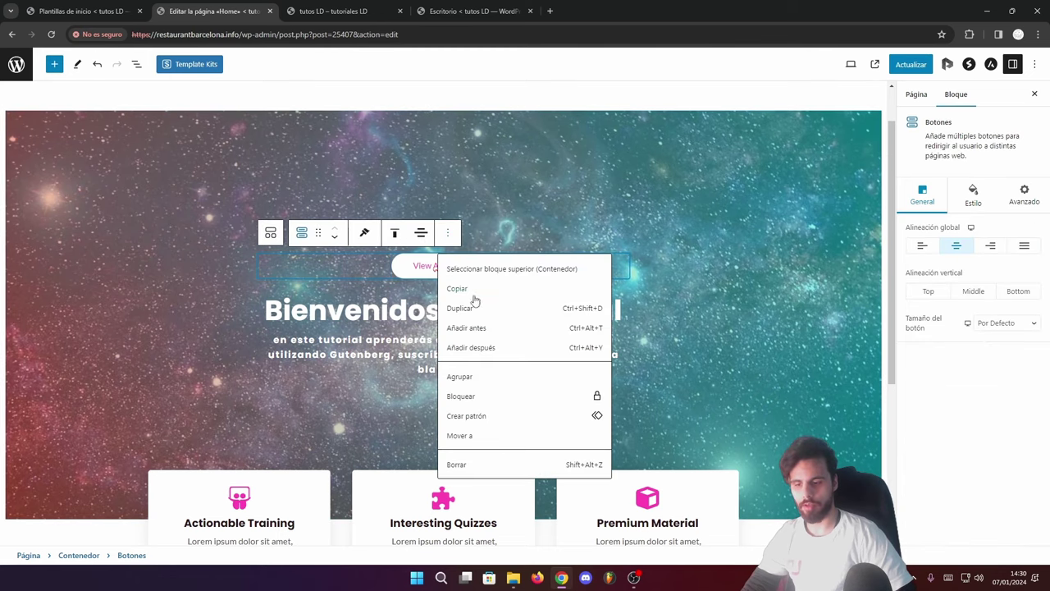
{"action": "left_click", "coordinate": [474, 463]}
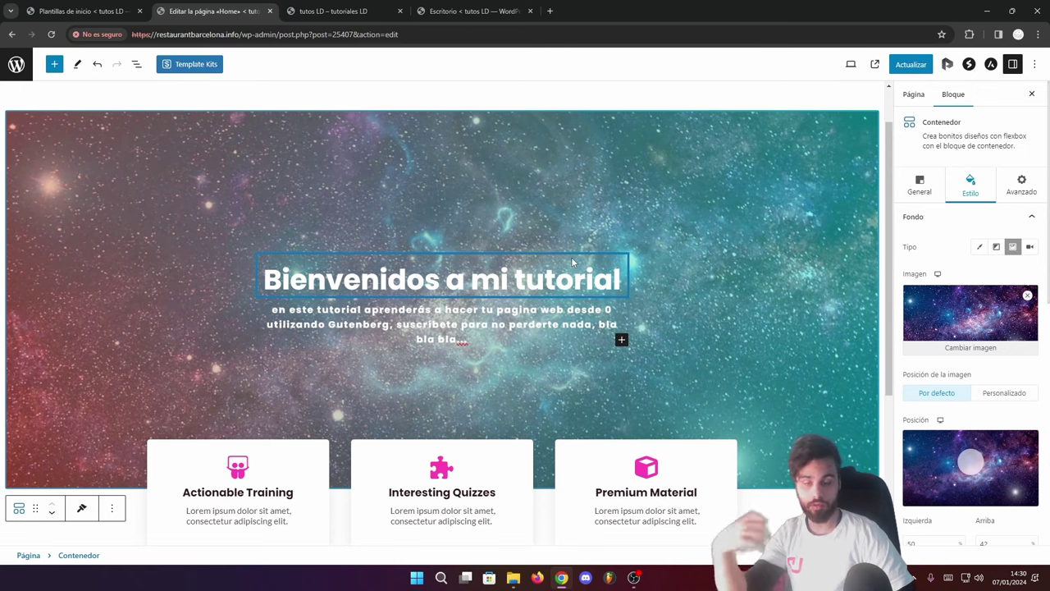
- Delete the inner container holding the Actionable Training, Interesting Quizzes and Premium Material cards
{"action": "scroll", "coordinate": [532, 330], "scroll_direction": "down", "scroll_amount": 1}
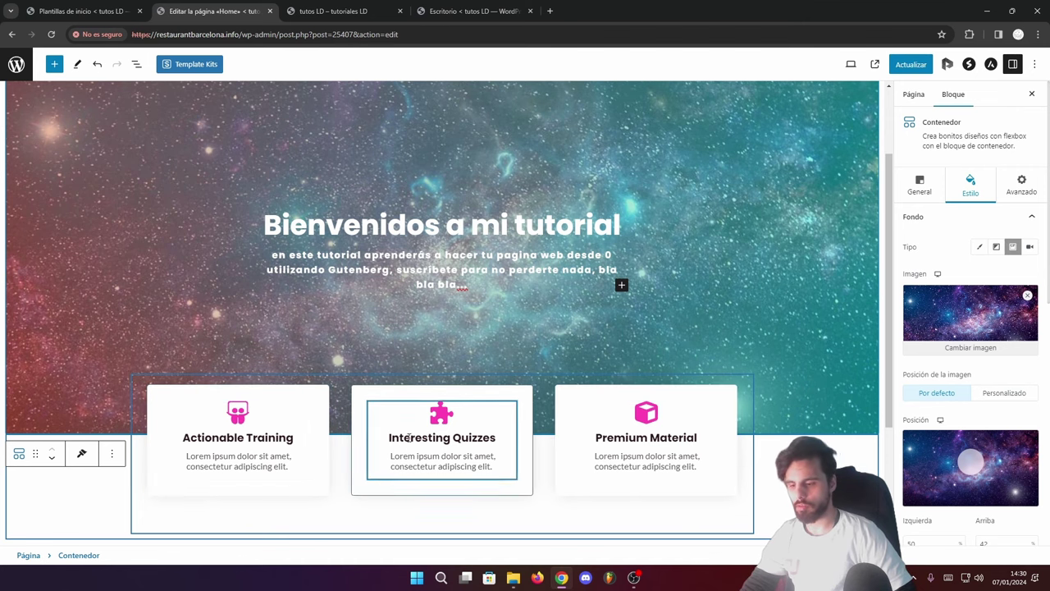
{"action": "scroll", "coordinate": [408, 437], "scroll_direction": "down", "scroll_amount": 1}
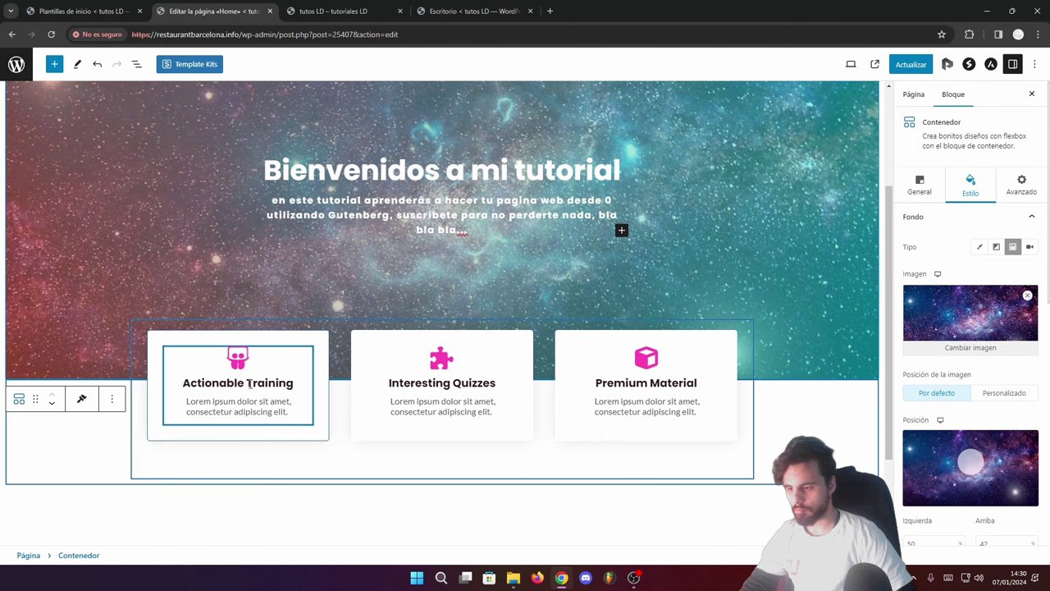
{"action": "left_click", "coordinate": [746, 331]}
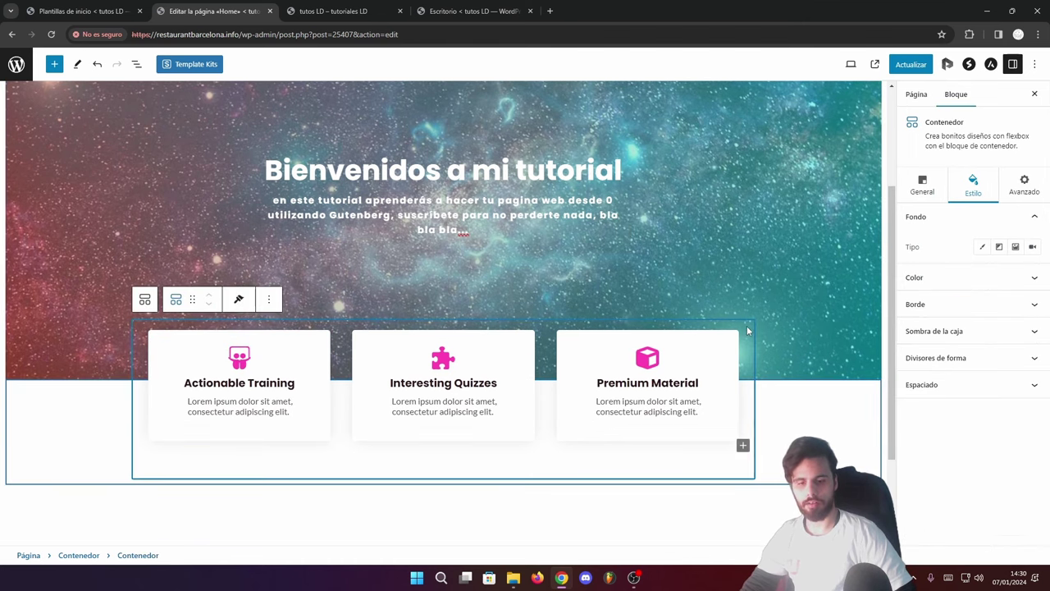
{"action": "left_click", "coordinate": [268, 299]}
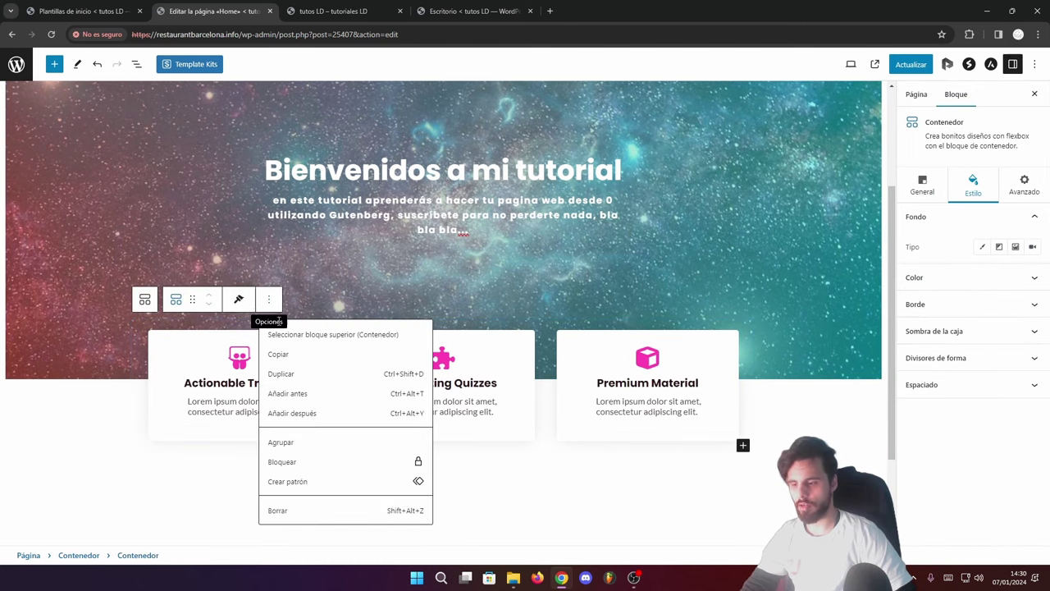
{"action": "left_click", "coordinate": [278, 511]}
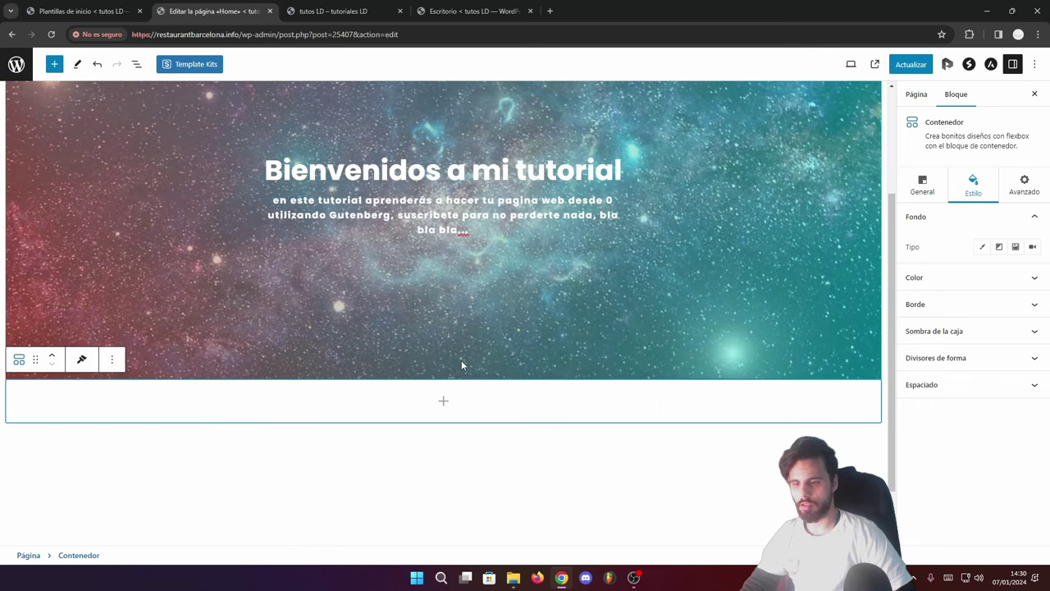
- Insert a YouTube embed block from the full block list into the empty container below the hero
{"action": "scroll", "coordinate": [461, 360], "scroll_direction": "up", "scroll_amount": 2}
{"action": "scroll", "coordinate": [261, 331], "scroll_direction": "down", "scroll_amount": 1}
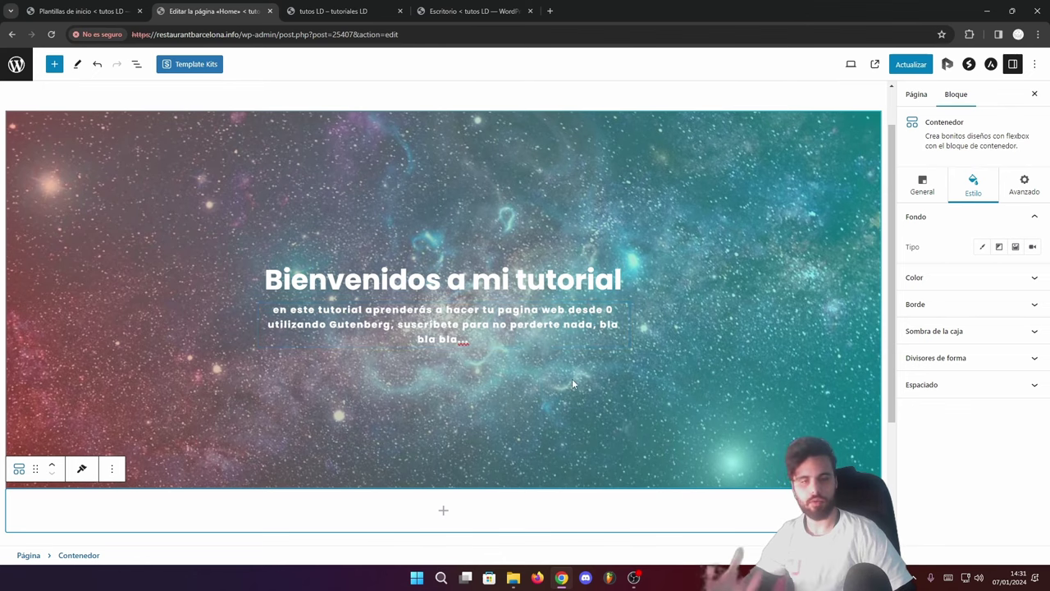
{"action": "scroll", "coordinate": [572, 379], "scroll_direction": "down", "scroll_amount": 2}
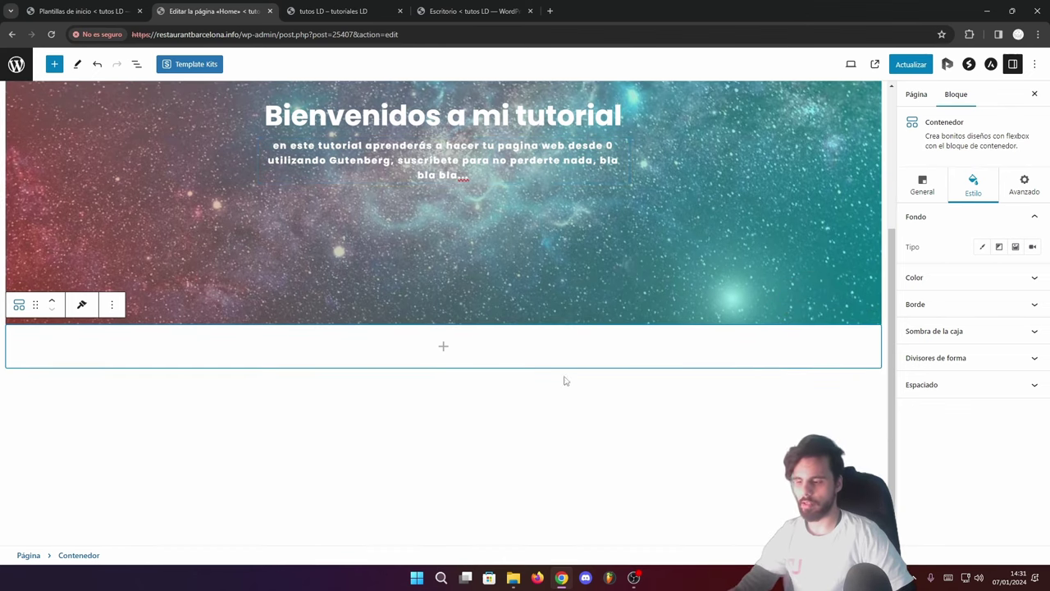
{"action": "left_click", "coordinate": [443, 349]}
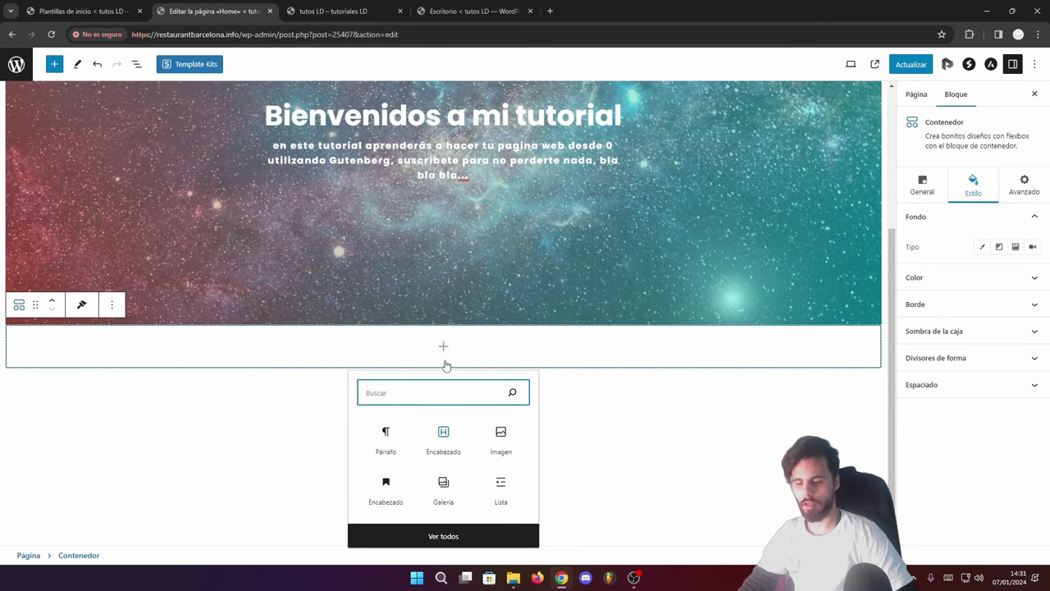
{"action": "left_click", "coordinate": [443, 537]}
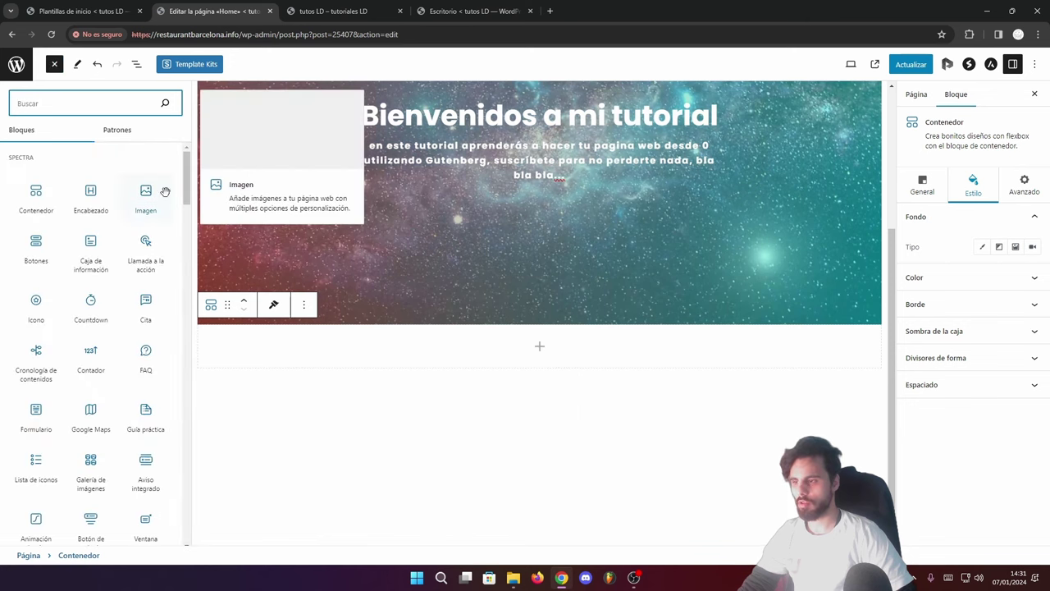
{"action": "scroll", "coordinate": [187, 201], "scroll_direction": "down", "scroll_amount": 1}
{"action": "left_click_drag", "start_coordinate": [187, 201], "coordinate": [188, 464]}
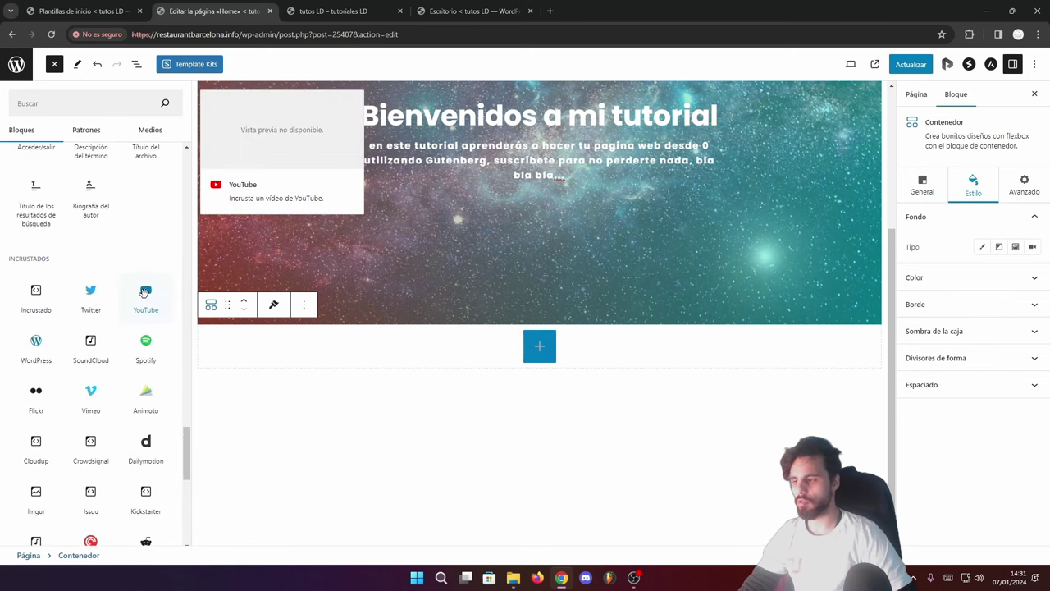
{"action": "left_click", "coordinate": [144, 292]}
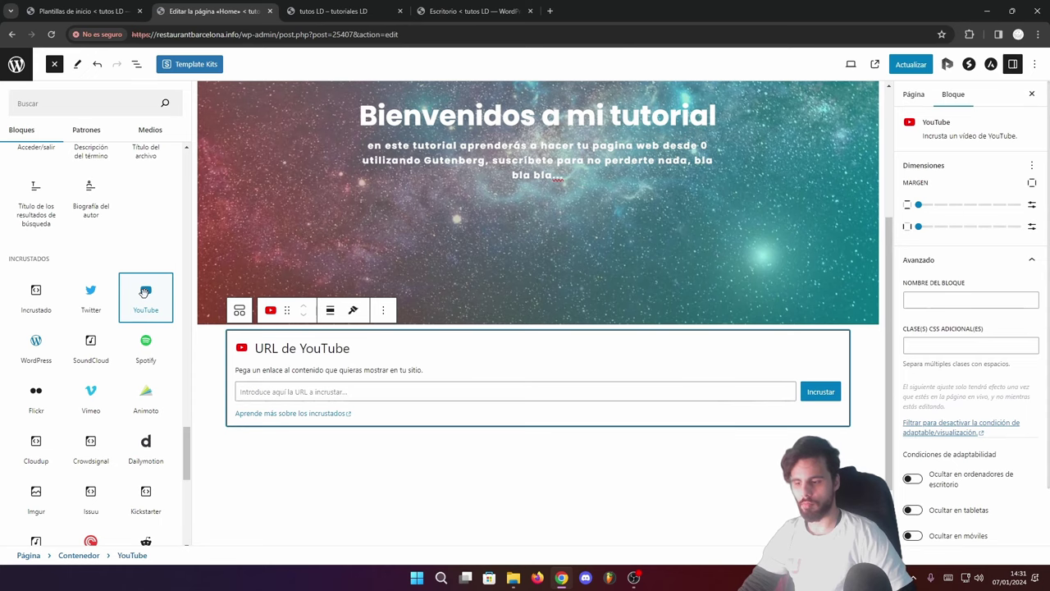
{"action": "left_click", "coordinate": [374, 390]}
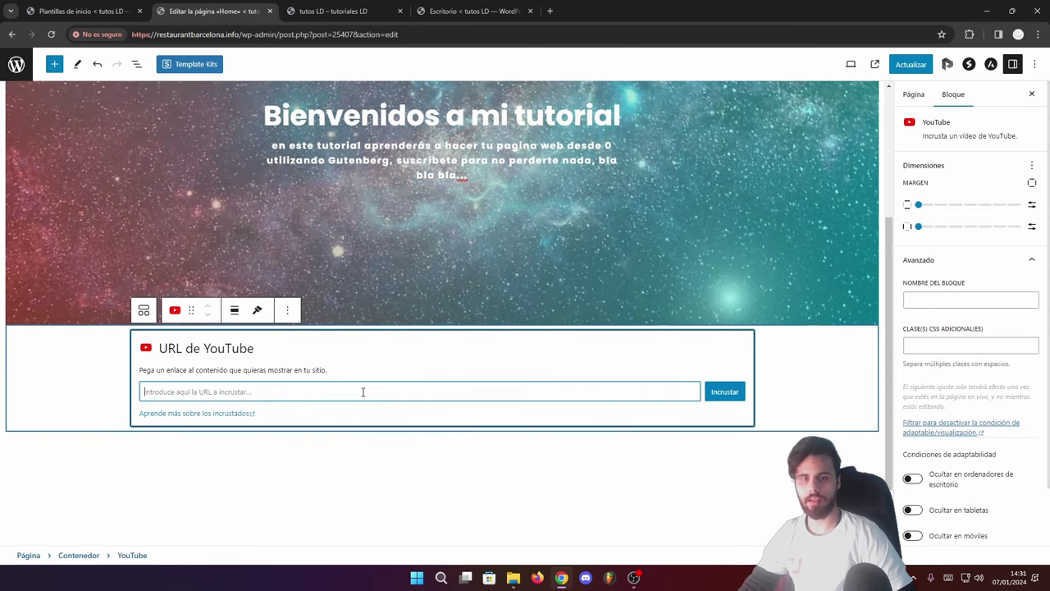
{"action": "left_click", "coordinate": [550, 10]}
{"action": "left_click", "coordinate": [579, 11]}
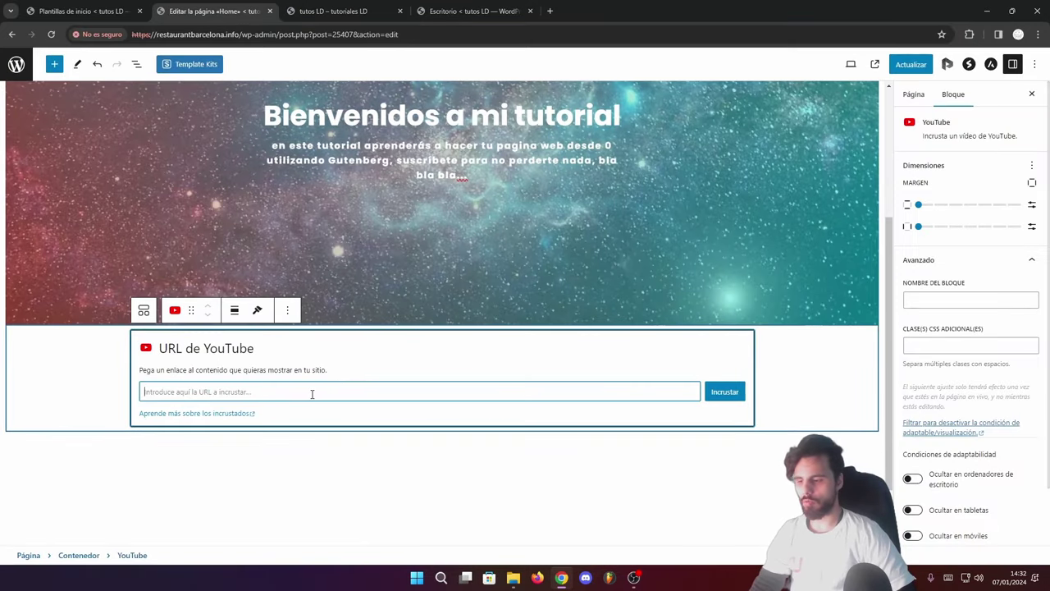
{"action": "key", "text": "ctrl+v"}
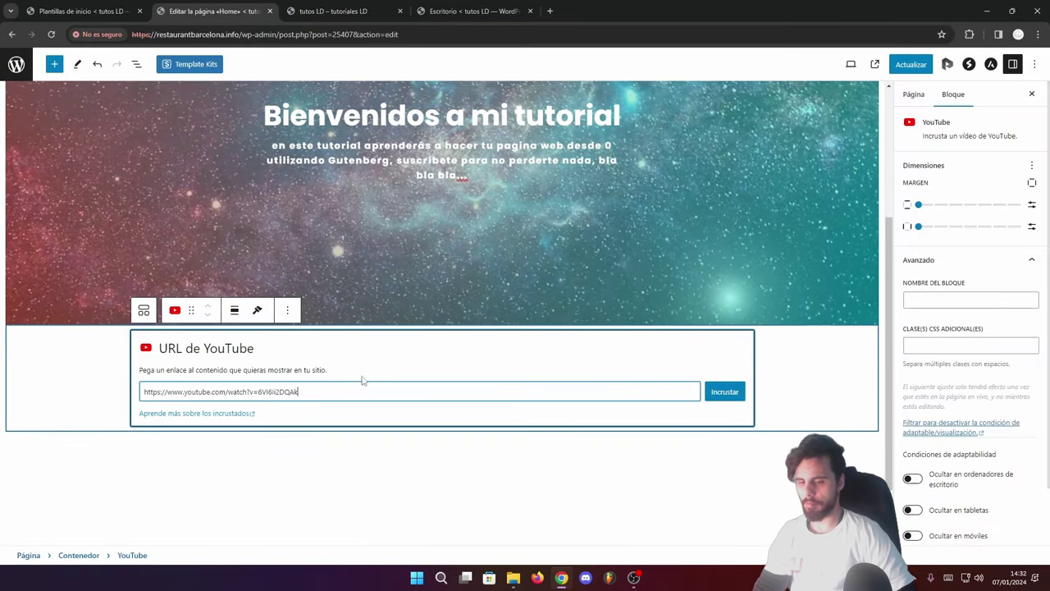
{"action": "left_click", "coordinate": [725, 392]}
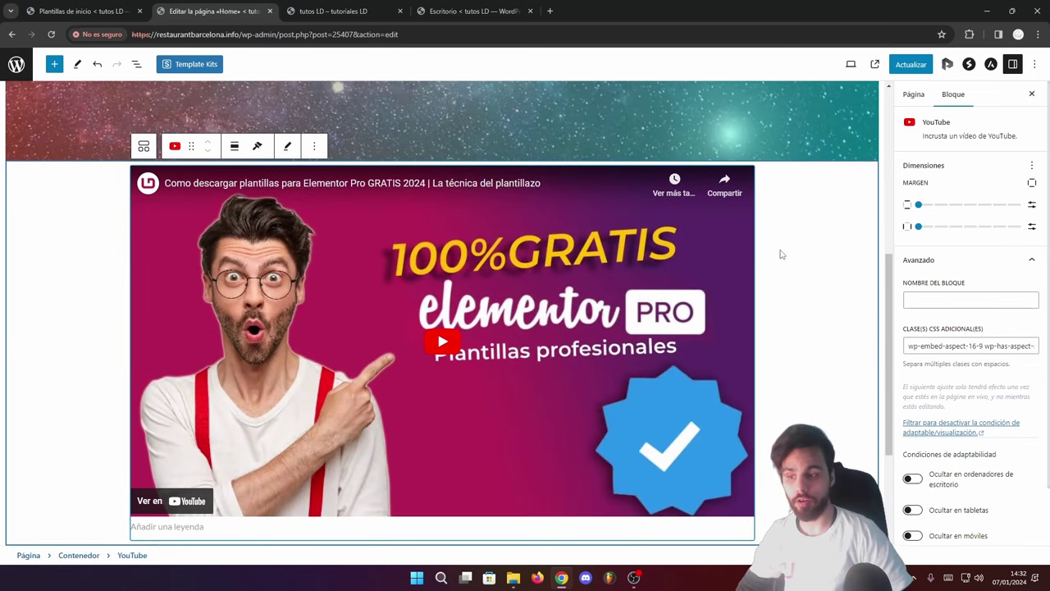
- Give the container around the YouTube video a solid colour background in bright red, FF0000
{"action": "left_click", "coordinate": [845, 190]}
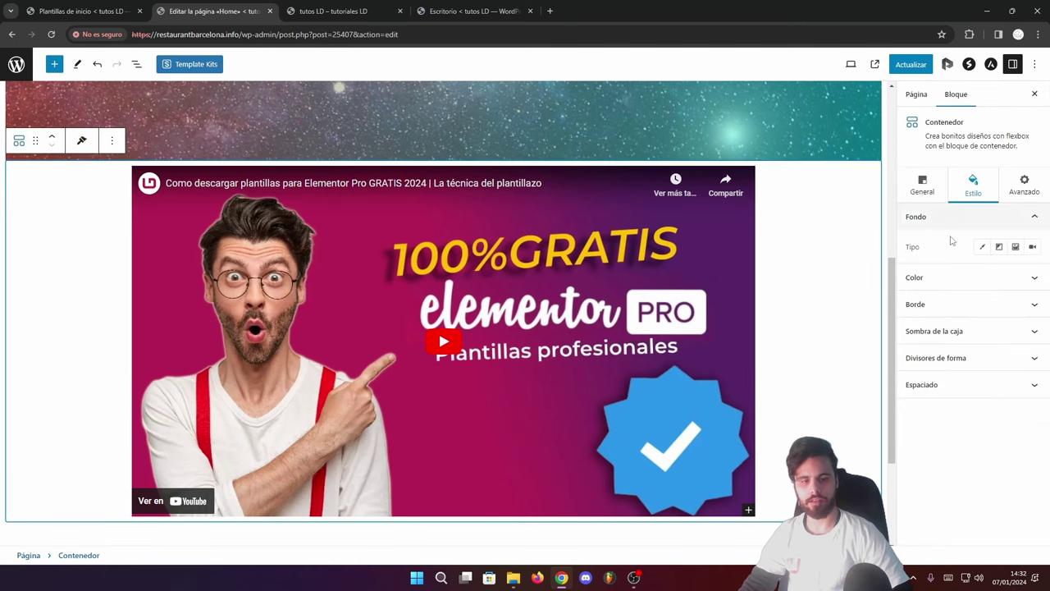
{"action": "left_click", "coordinate": [985, 247]}
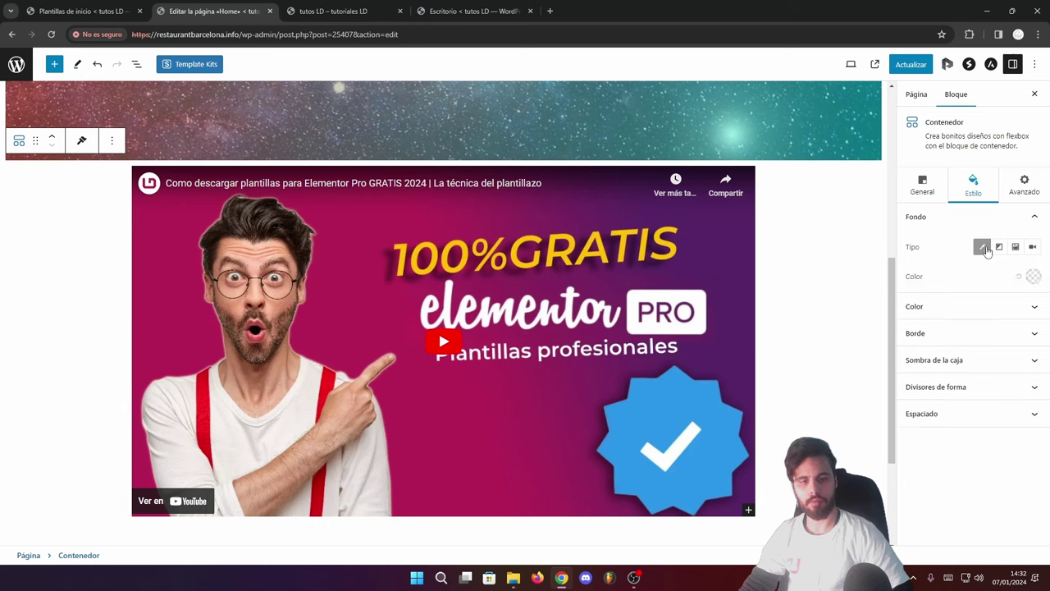
{"action": "left_click", "coordinate": [1033, 277]}
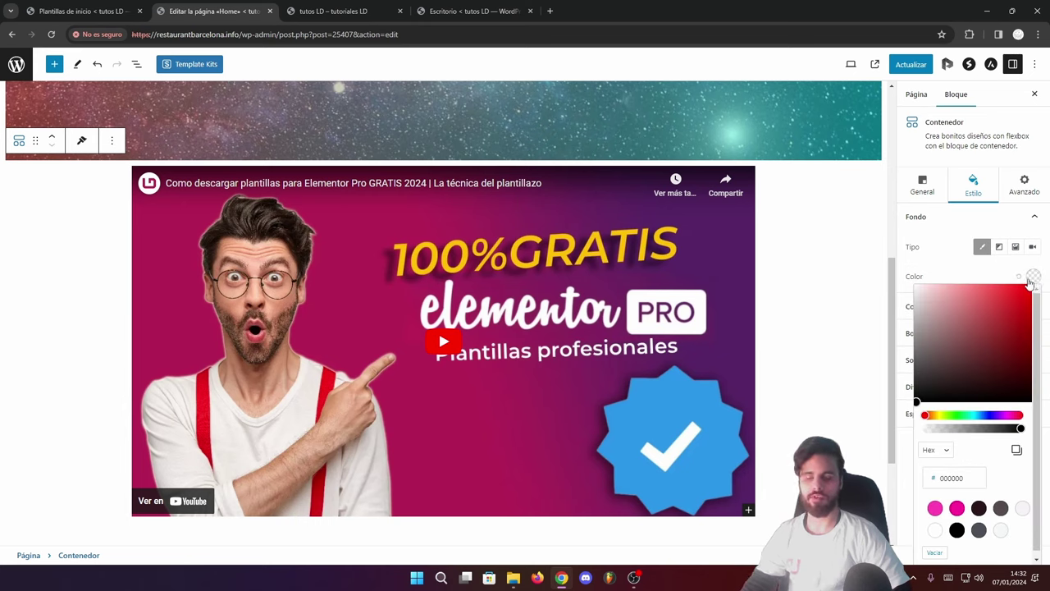
{"action": "left_click_drag", "start_coordinate": [932, 300], "coordinate": [1043, 279]}
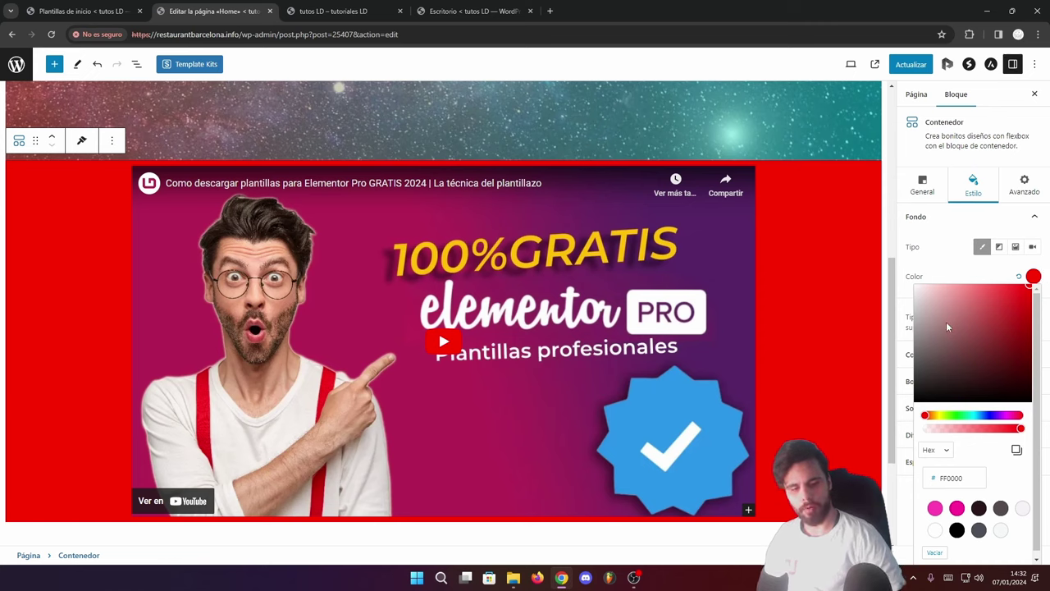
- Set the video container's background color to a pale cream, FFF9E9
{"action": "left_click", "coordinate": [934, 415]}
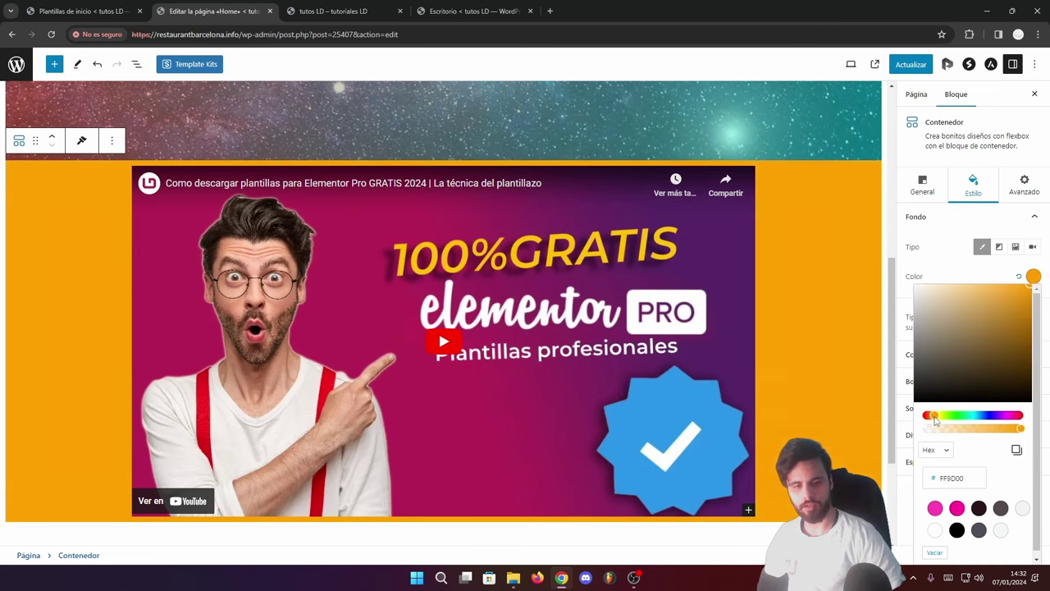
{"action": "left_click_drag", "start_coordinate": [926, 307], "coordinate": [927, 287]}
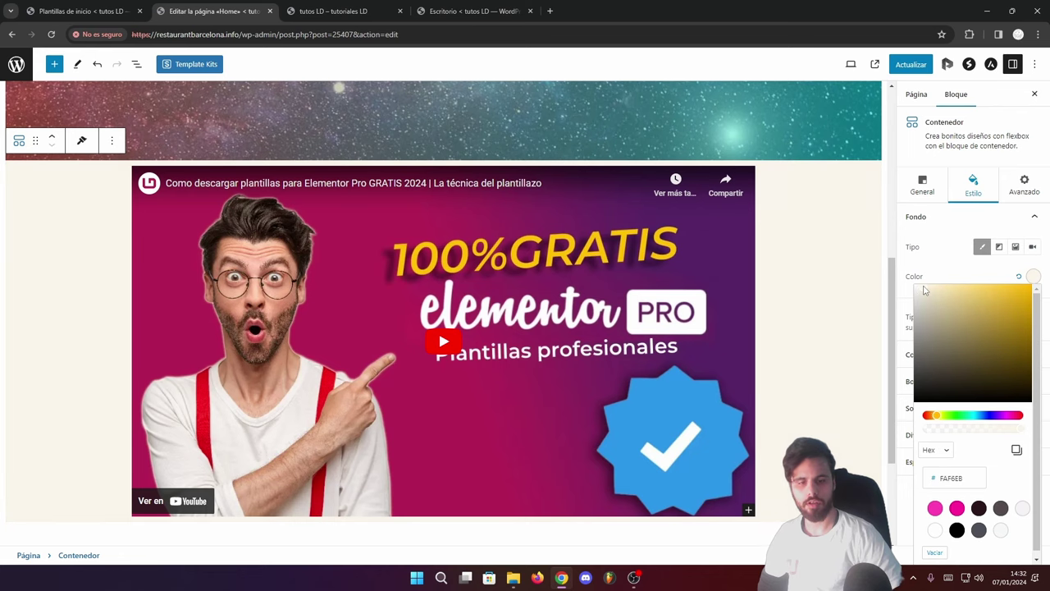
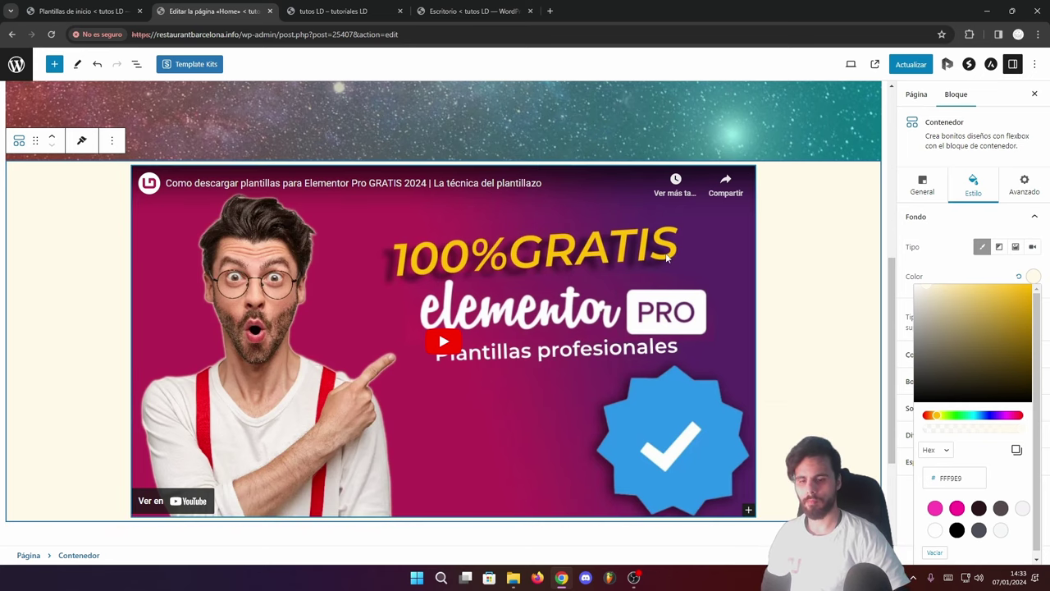
{"action": "scroll", "coordinate": [813, 182], "scroll_direction": "down", "scroll_amount": 1}
{"action": "left_click", "coordinate": [866, 133]}
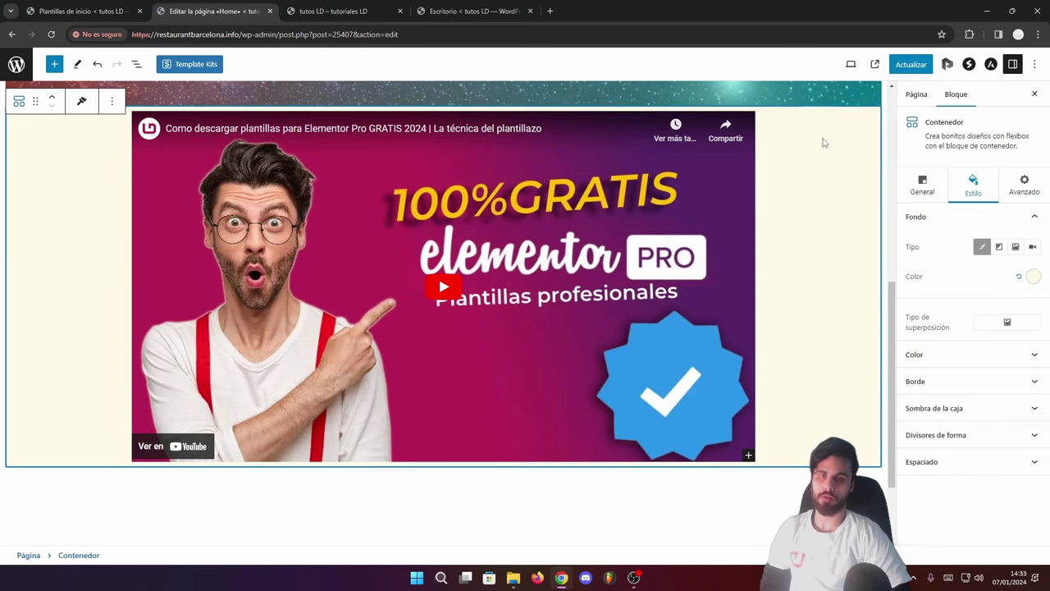
- Add a heading reading "Nuestro video de youtube" inside the container with the video
{"action": "left_click", "coordinate": [921, 184]}
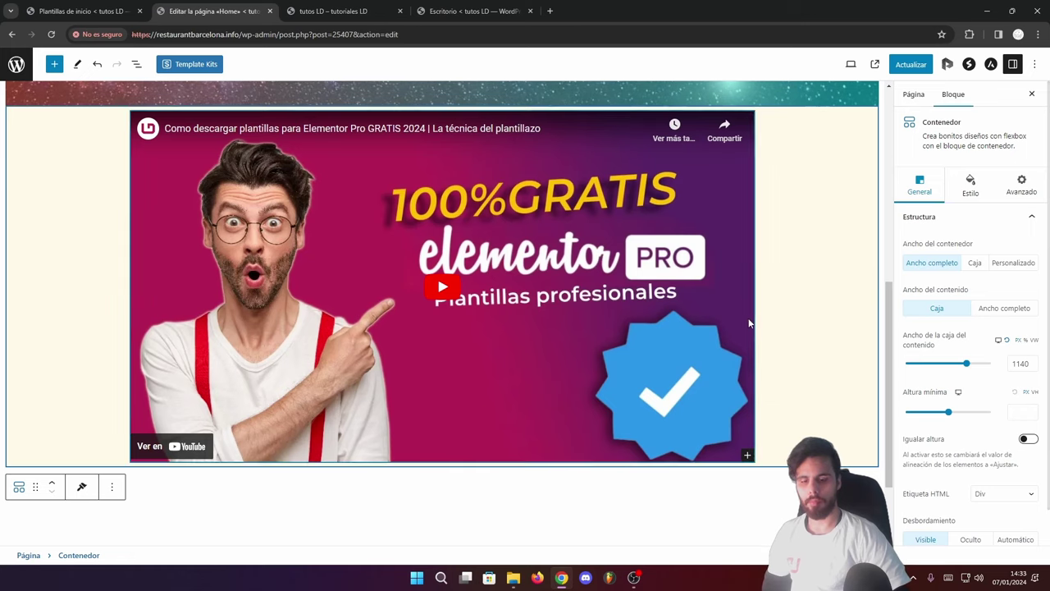
{"action": "scroll", "coordinate": [696, 322], "scroll_direction": "down", "scroll_amount": 2}
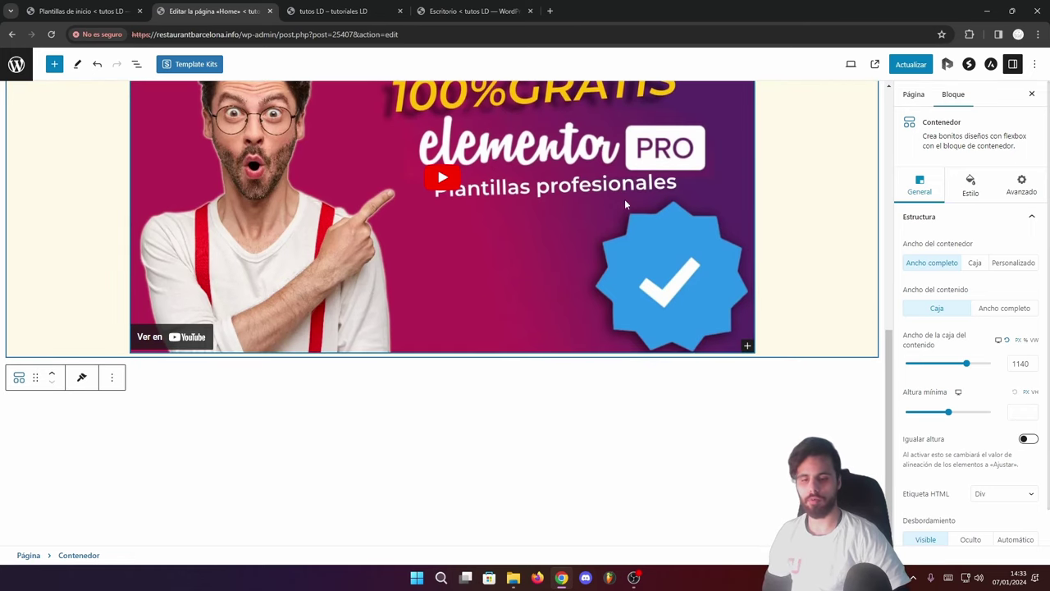
{"action": "left_click", "coordinate": [747, 347]}
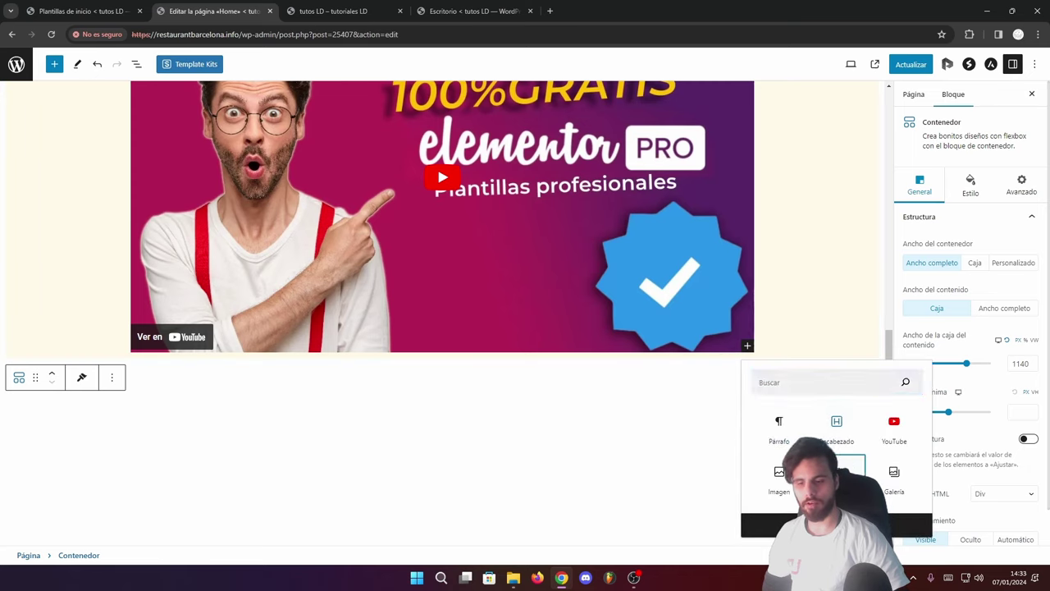
{"action": "left_click", "coordinate": [836, 422]}
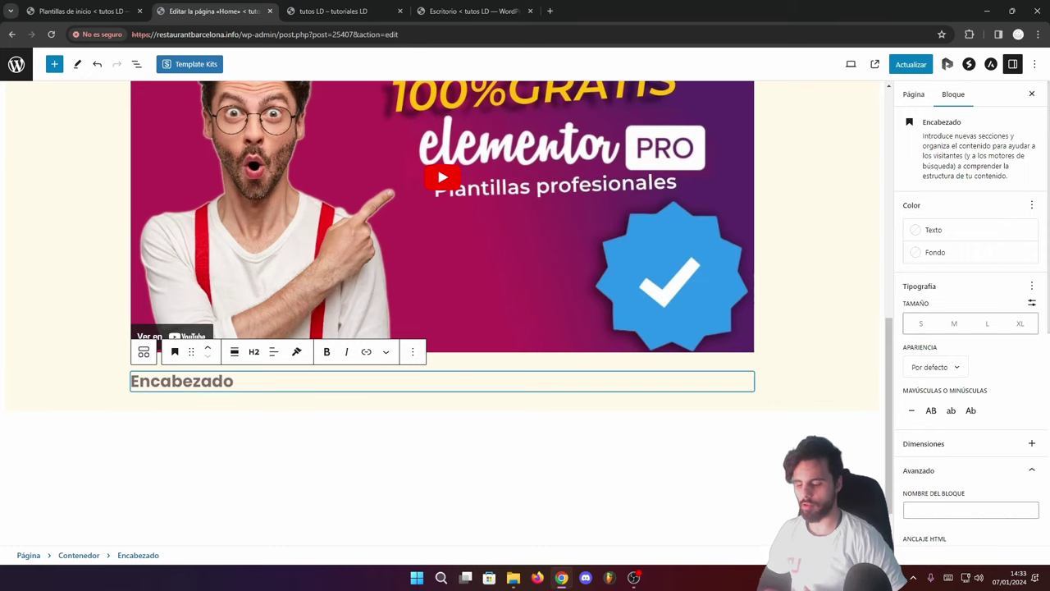
{"action": "type", "text": "Nues"}
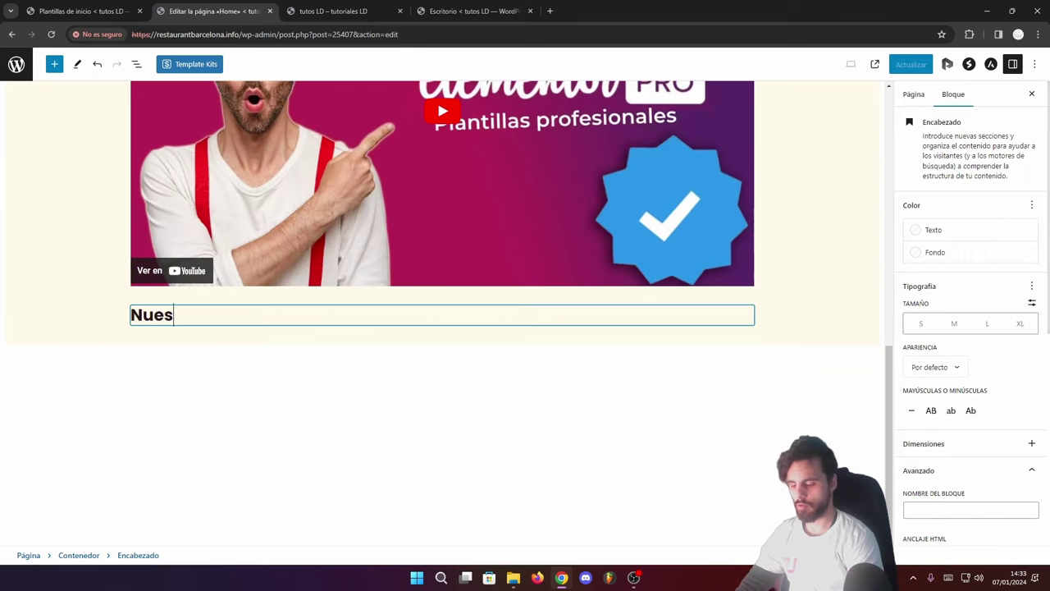
{"action": "type", "text": "tro video de youtube"}
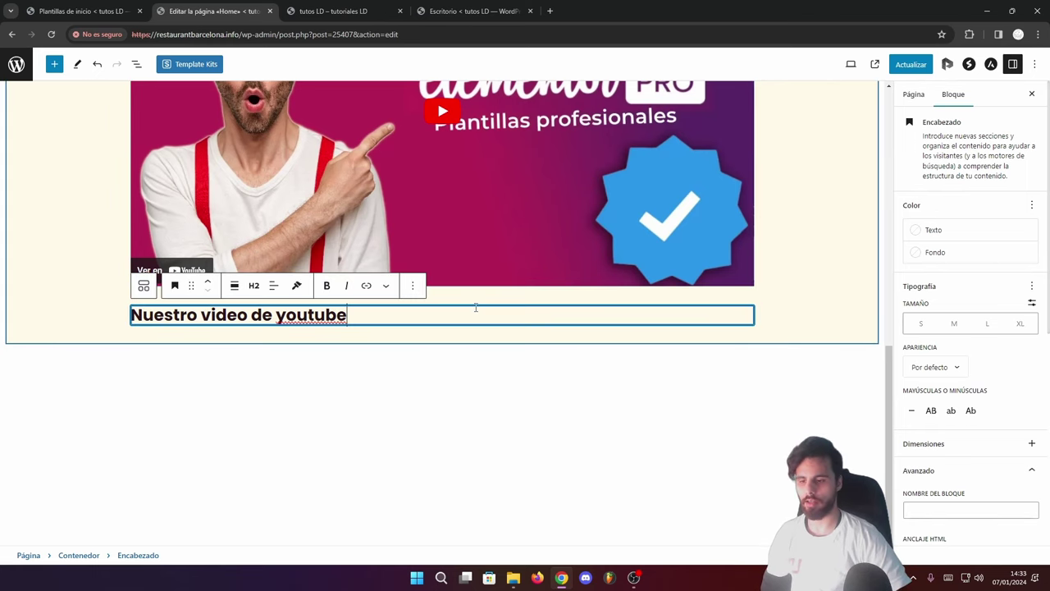
- Move the "Nuestro video de youtube" heading above the embedded video
{"action": "scroll", "coordinate": [443, 295], "scroll_direction": "up", "scroll_amount": 3}
{"action": "scroll", "coordinate": [427, 205], "scroll_direction": "down", "scroll_amount": 2}
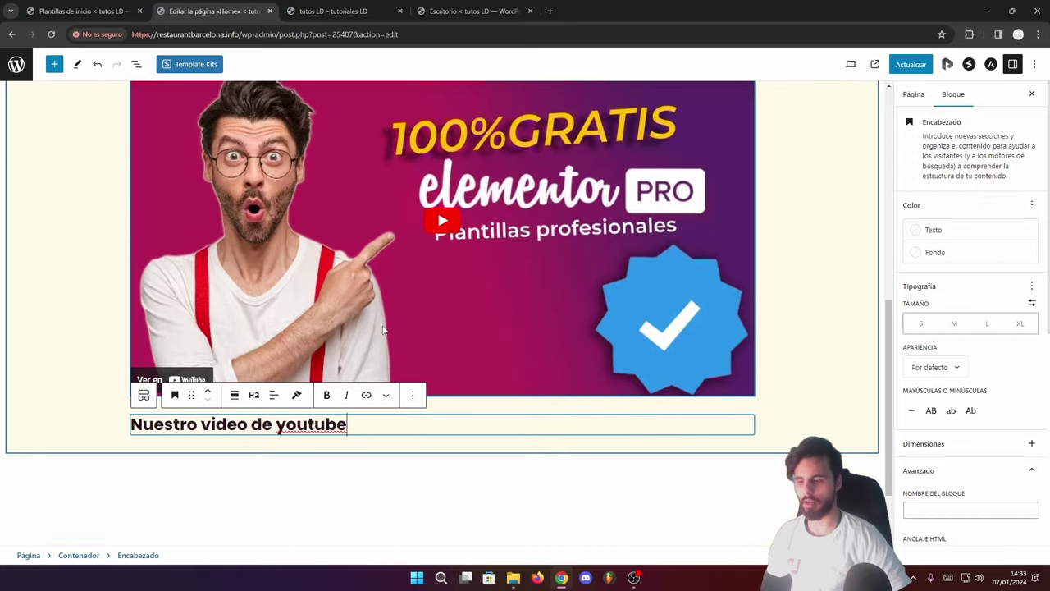
{"action": "scroll", "coordinate": [328, 215], "scroll_direction": "up", "scroll_amount": 3}
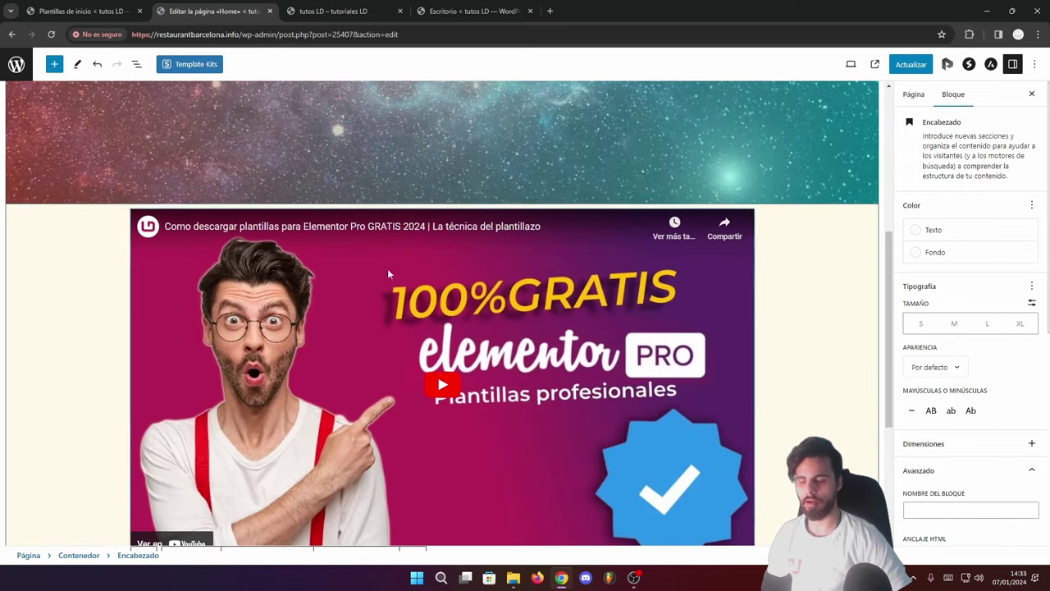
{"action": "scroll", "coordinate": [387, 268], "scroll_direction": "down", "scroll_amount": 3}
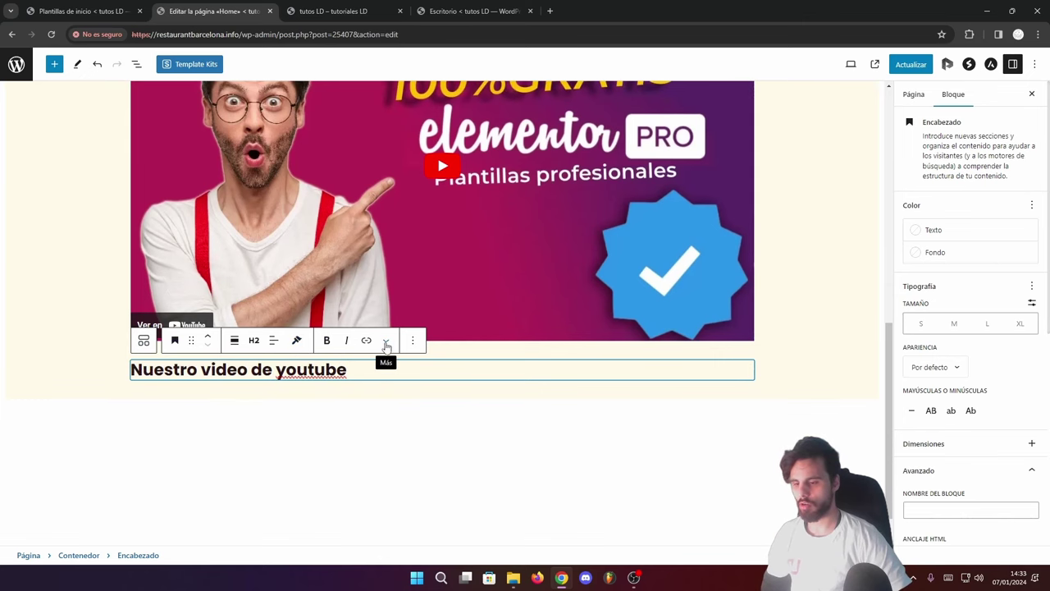
{"action": "left_click", "coordinate": [207, 338]}
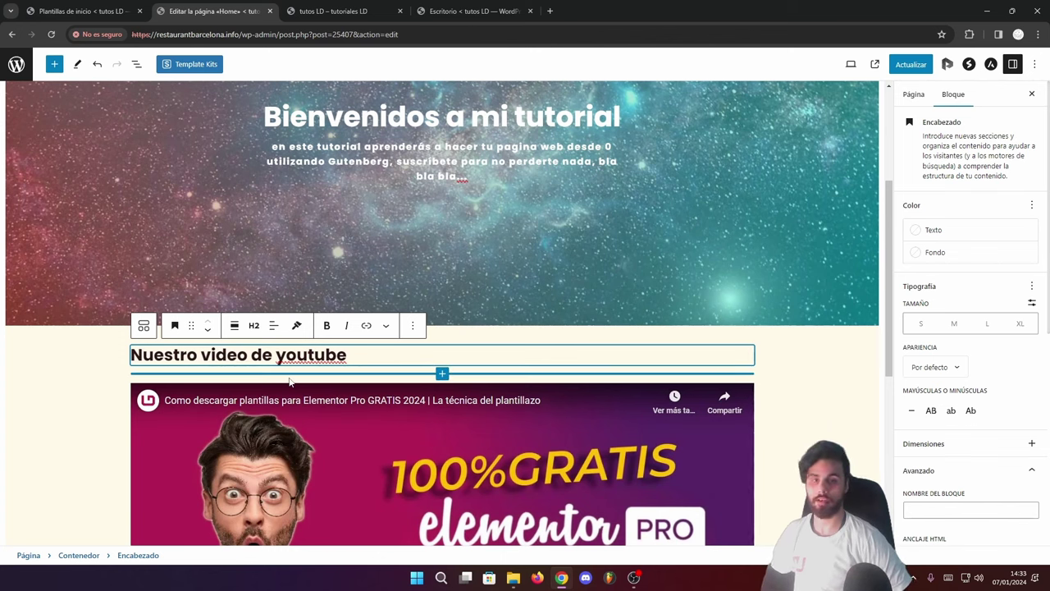
- Center the text of the "Nuestro video de youtube" heading
{"action": "left_click", "coordinate": [273, 326]}
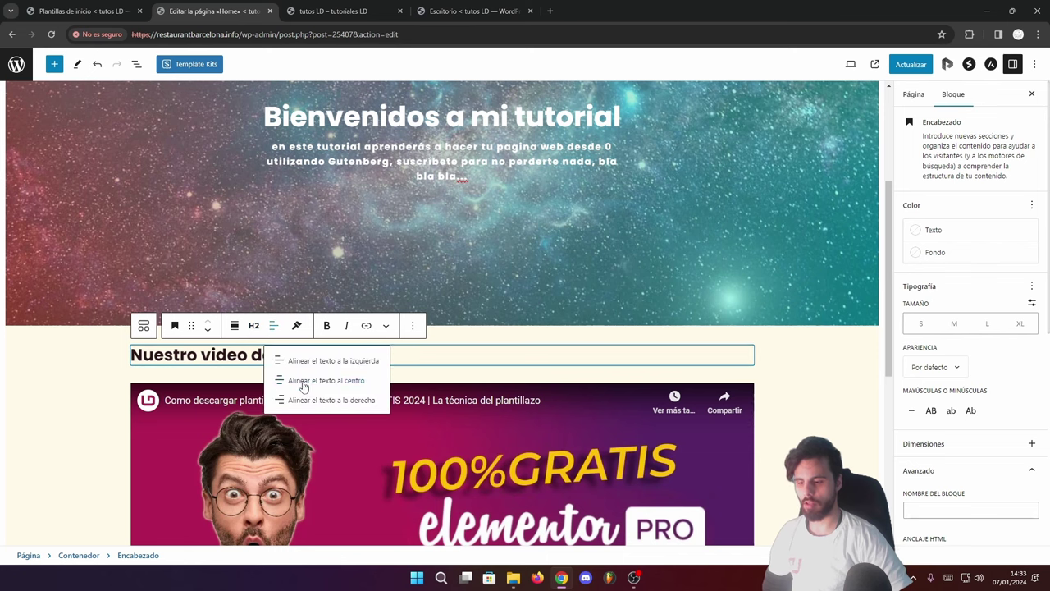
{"action": "left_click", "coordinate": [304, 383]}
{"action": "left_click_drag", "start_coordinate": [548, 355], "coordinate": [331, 354]}
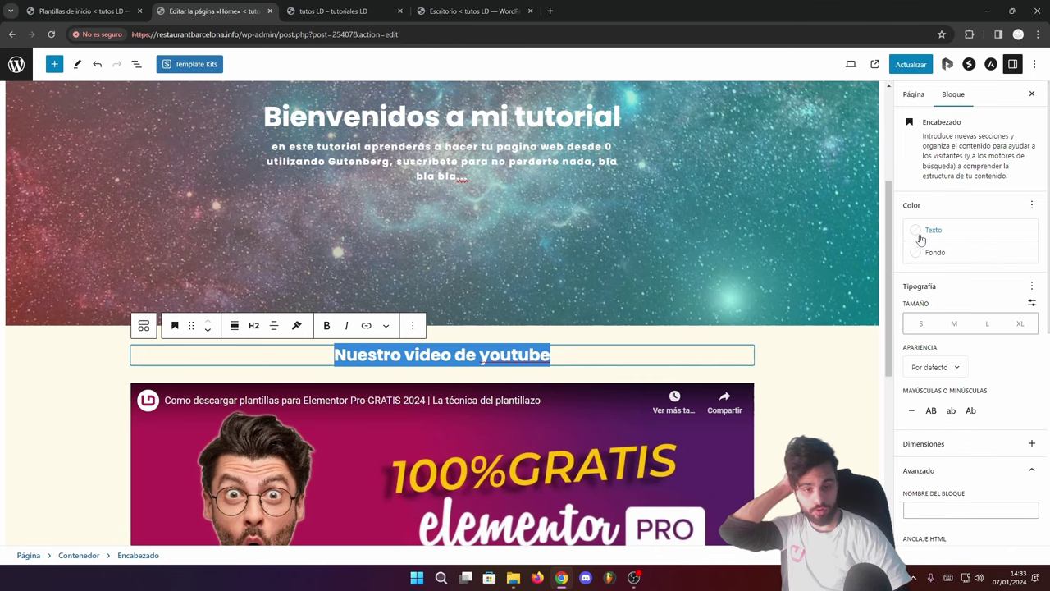
{"action": "left_click", "coordinate": [430, 354]}
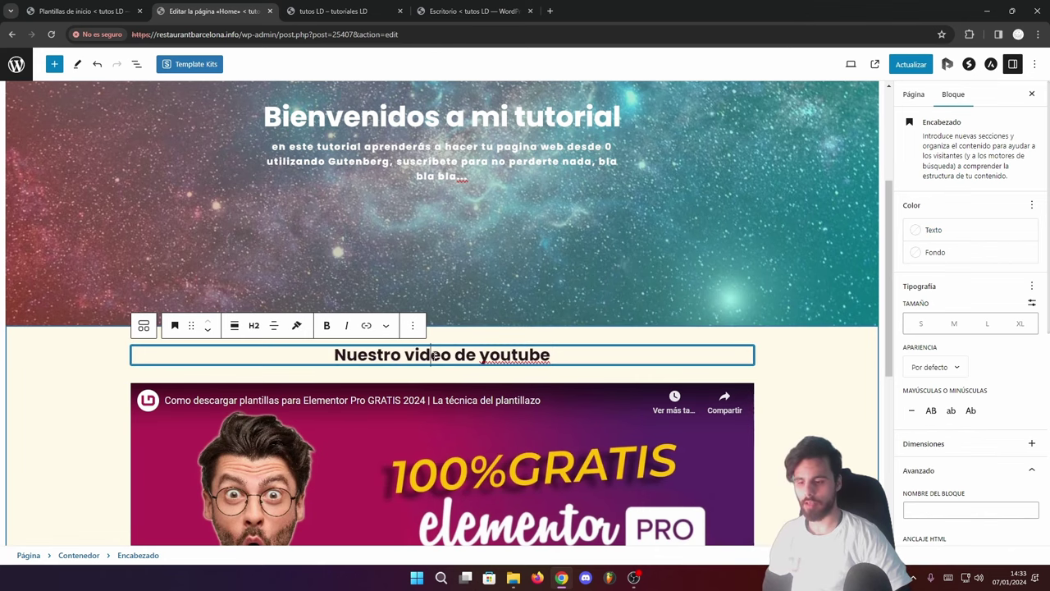
- Try to add a Botones block with one button under the embedded video by searching the blocks for "boton"
{"action": "scroll", "coordinate": [517, 351], "scroll_direction": "down", "scroll_amount": 4}
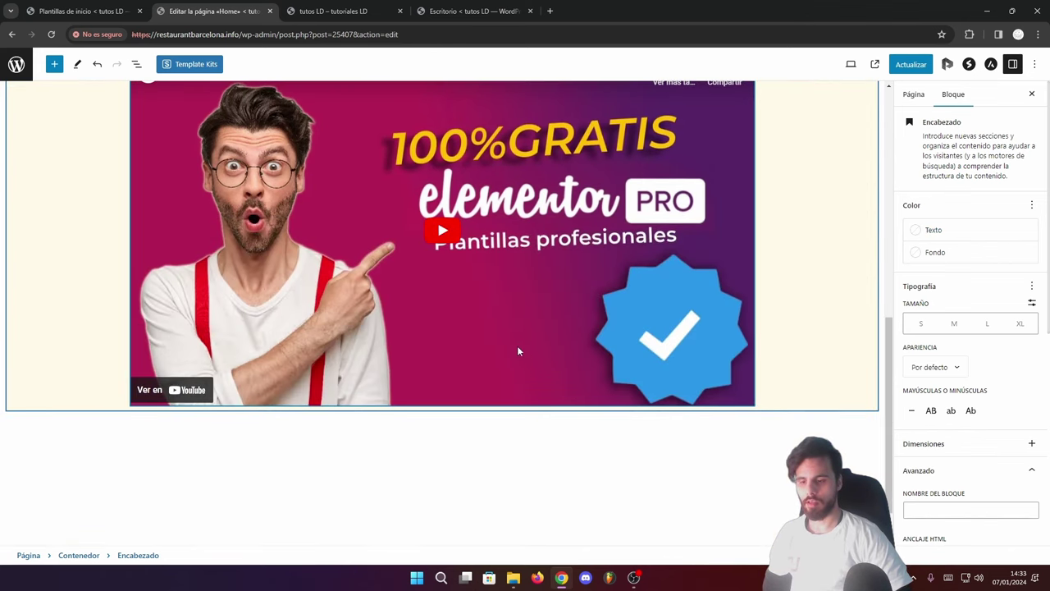
{"action": "scroll", "coordinate": [524, 352], "scroll_direction": "up", "scroll_amount": 3}
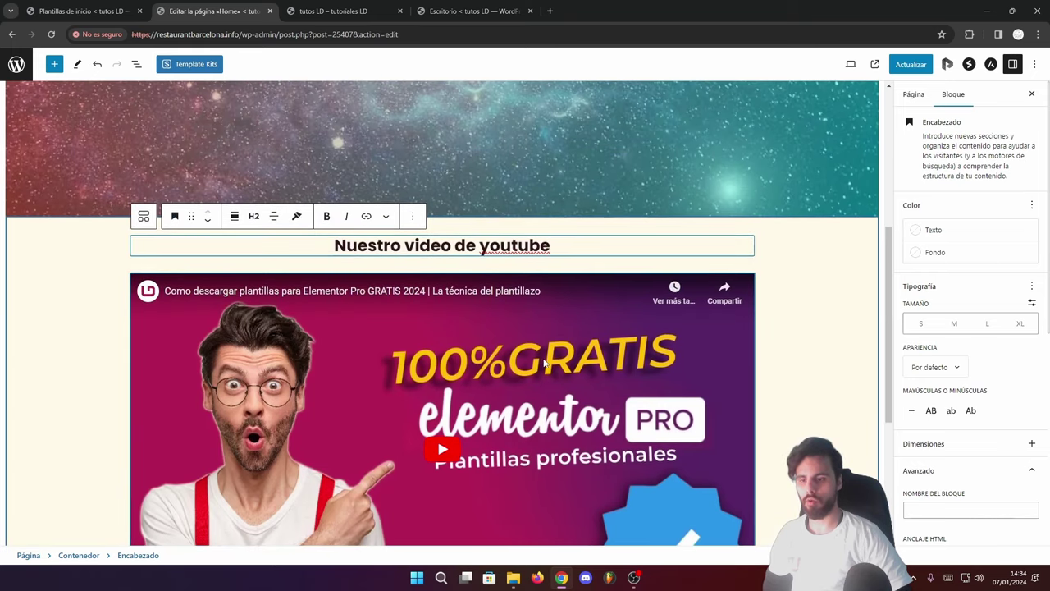
{"action": "scroll", "coordinate": [771, 352], "scroll_direction": "down", "scroll_amount": 3}
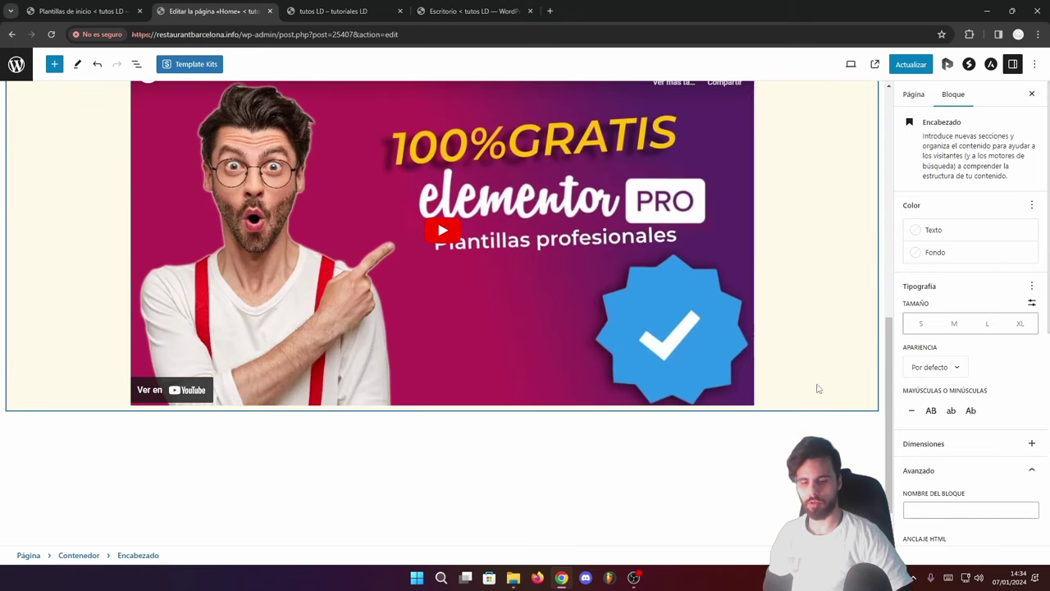
{"action": "left_click", "coordinate": [707, 397]}
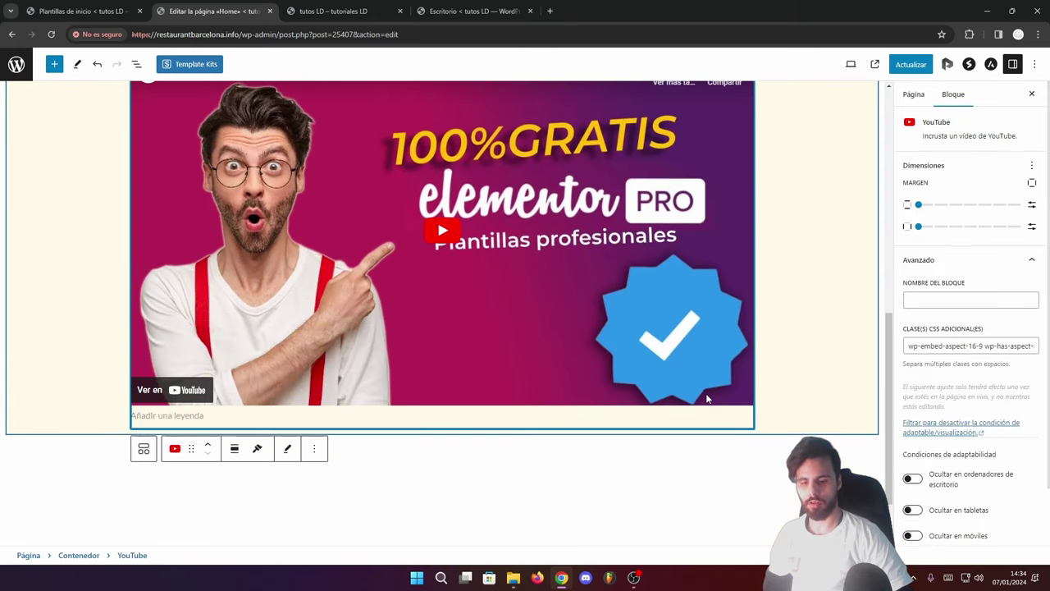
{"action": "left_click", "coordinate": [748, 399]}
{"action": "left_click", "coordinate": [746, 399]}
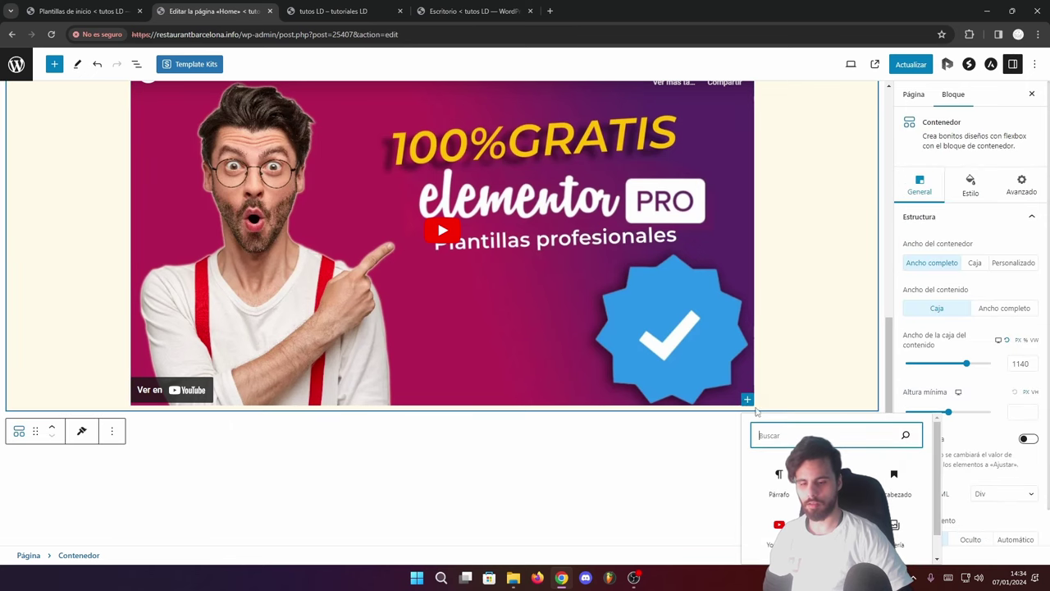
{"action": "left_click", "coordinate": [829, 547]}
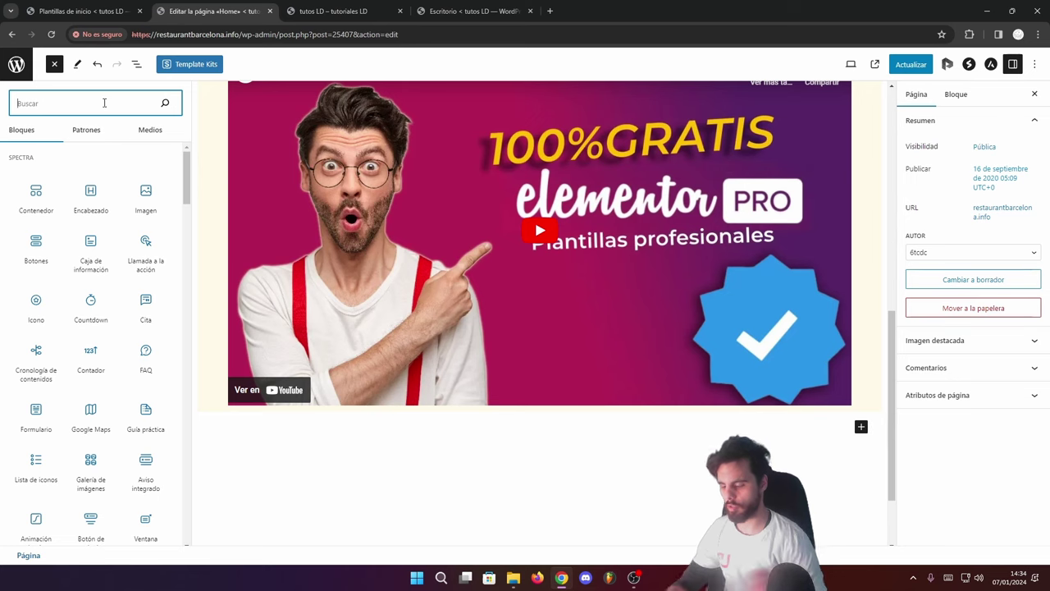
{"action": "type", "text": "boton"}
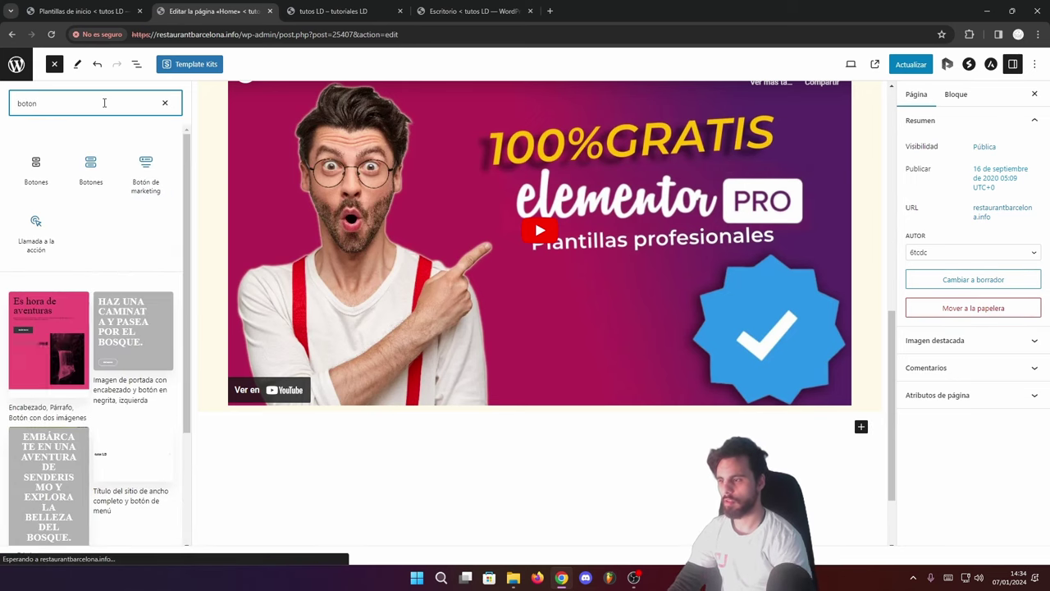
{"action": "mouse_move", "coordinate": [42, 166]}
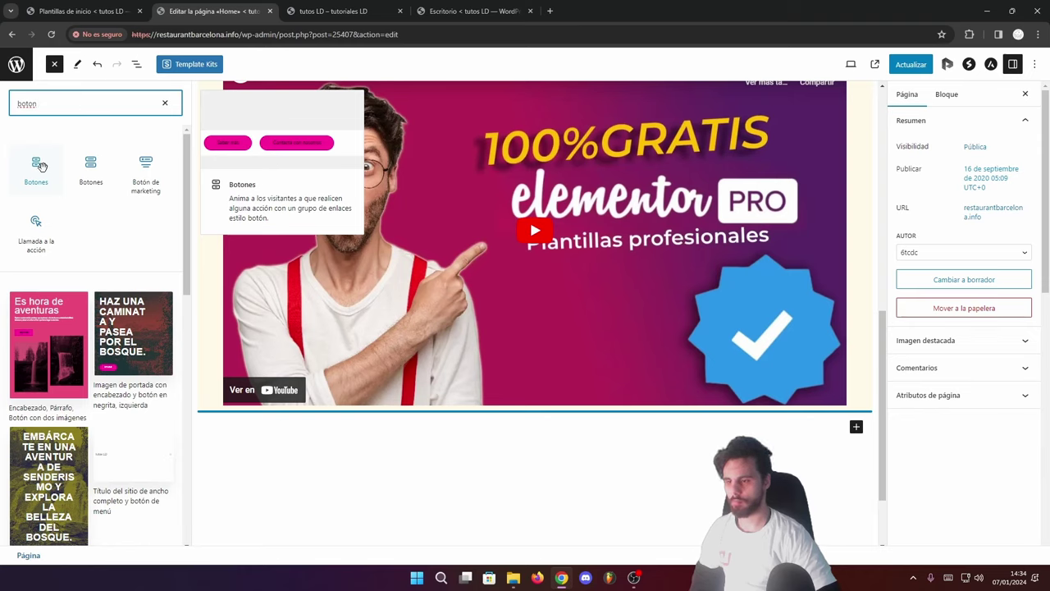
{"action": "mouse_move", "coordinate": [90, 167]}
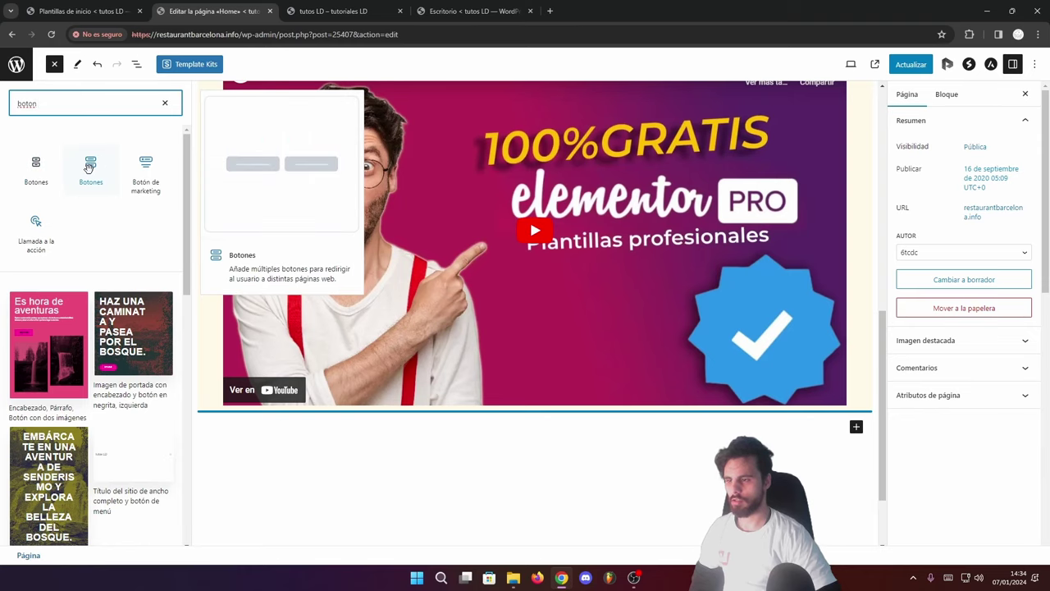
{"action": "left_click", "coordinate": [33, 169]}
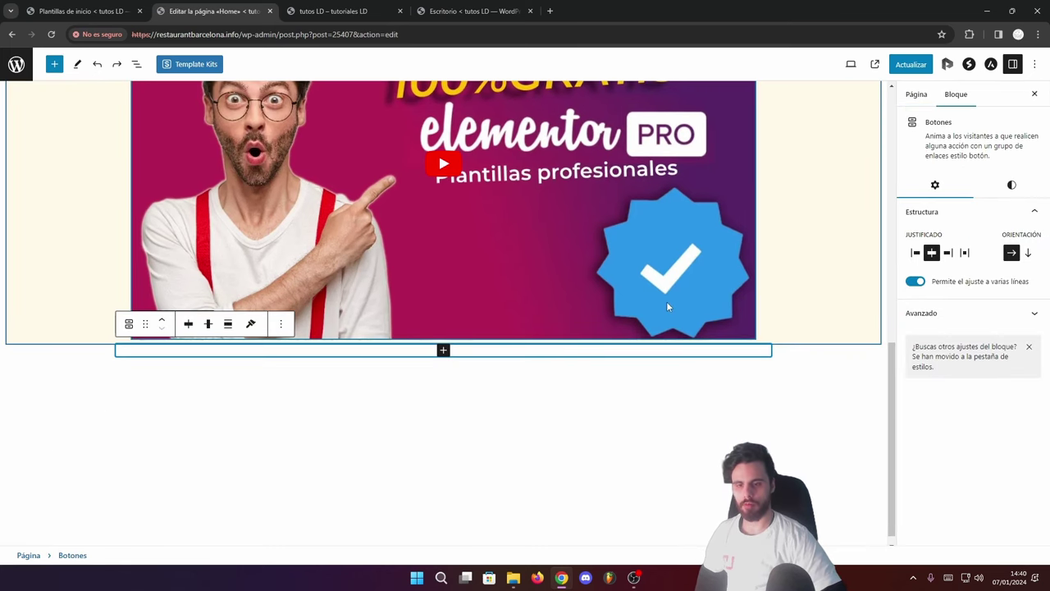
{"action": "left_click", "coordinate": [443, 350]}
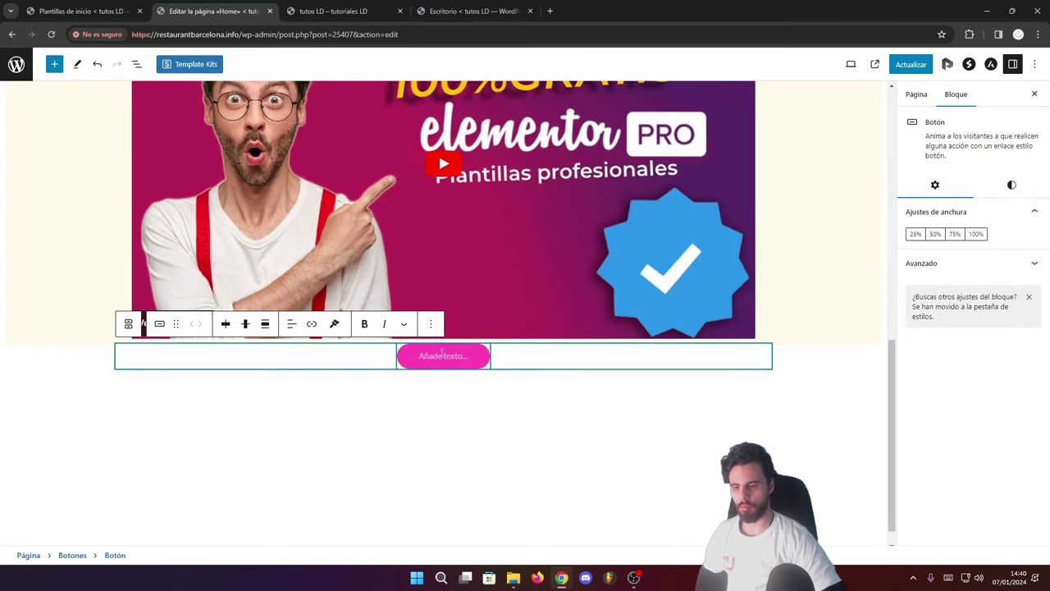
- Delete the empty button placed outside the video container
{"action": "left_click", "coordinate": [431, 323]}
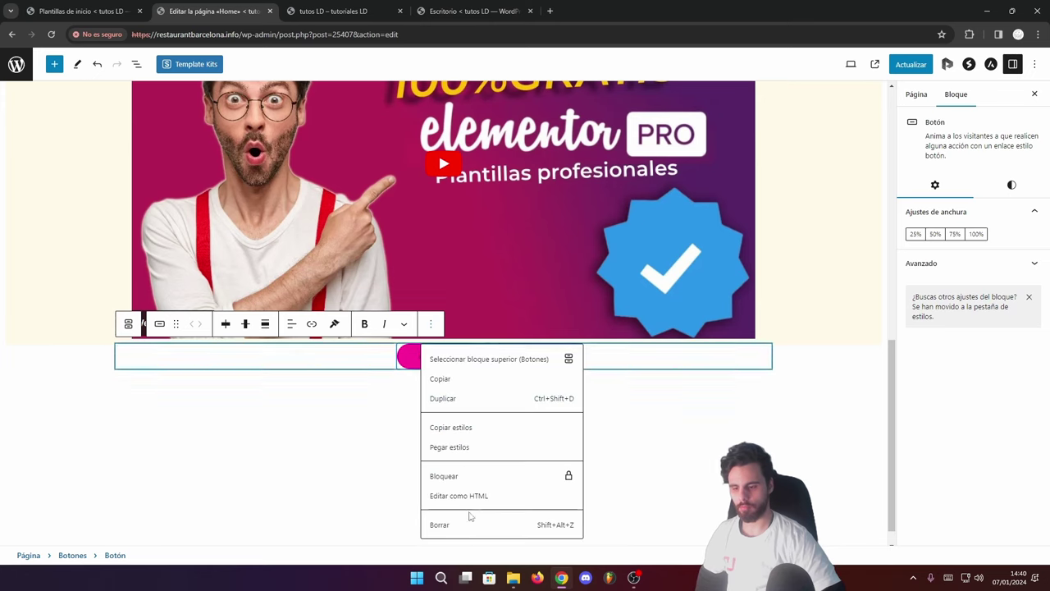
{"action": "left_click", "coordinate": [467, 526]}
- Search the blocks for "boton" and insert a Botones block inside the video container, below the video
{"action": "left_click", "coordinate": [799, 312]}
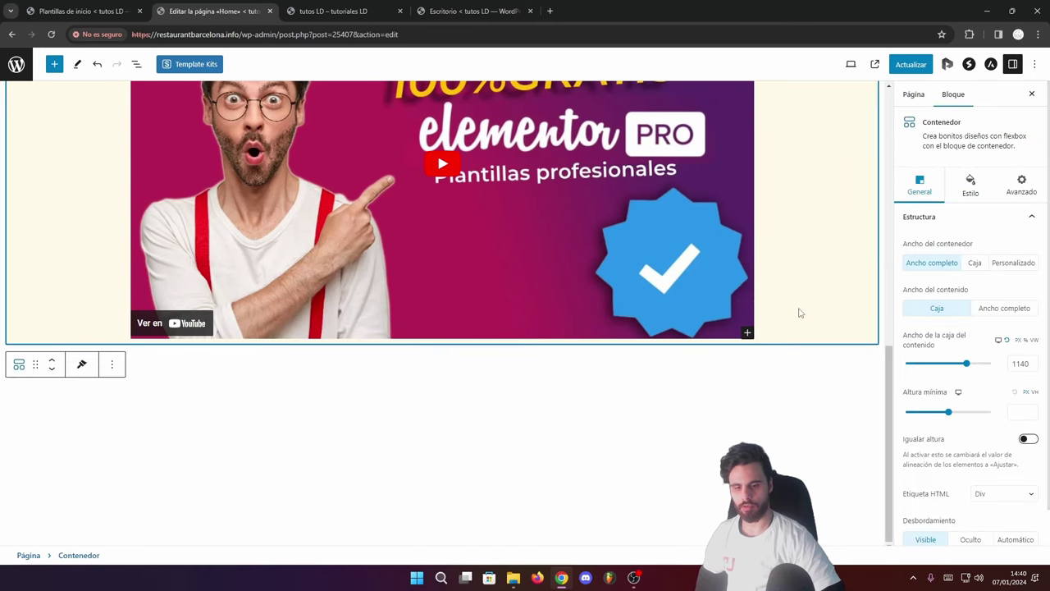
{"action": "left_click", "coordinate": [747, 334]}
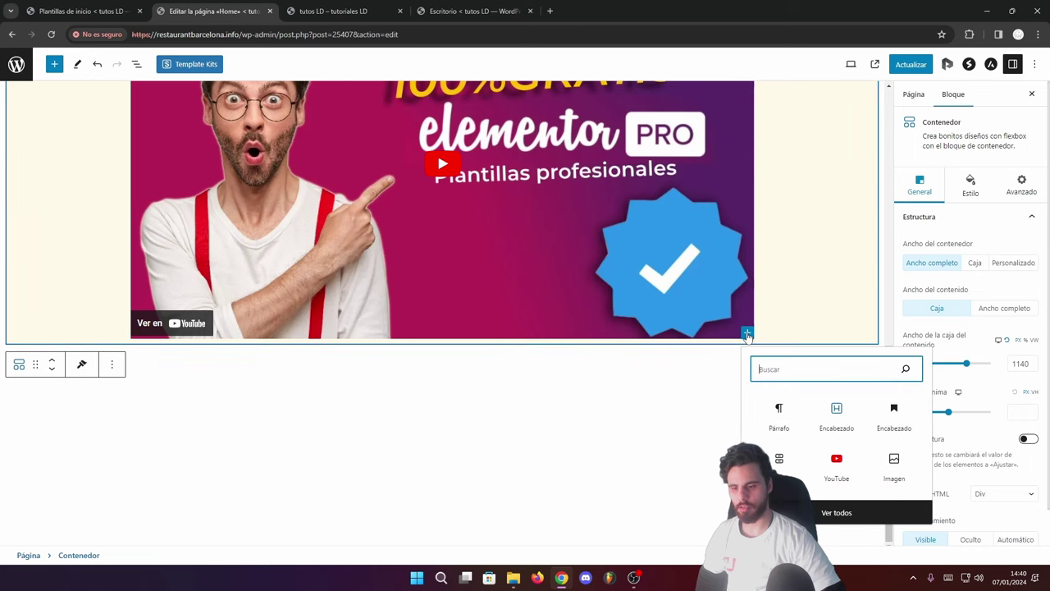
{"action": "left_click", "coordinate": [830, 513]}
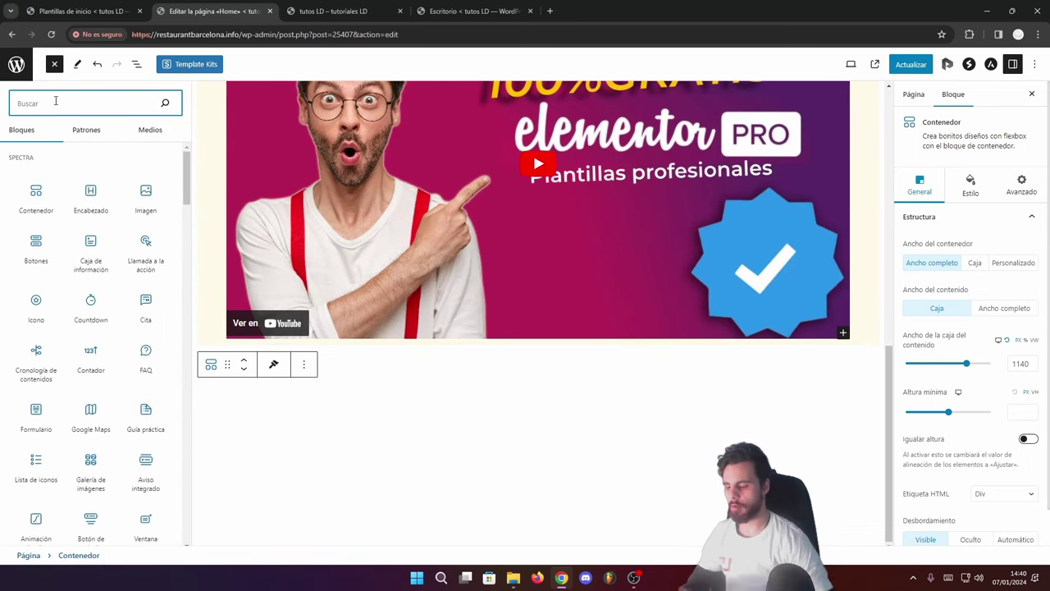
{"action": "type", "text": "boton"}
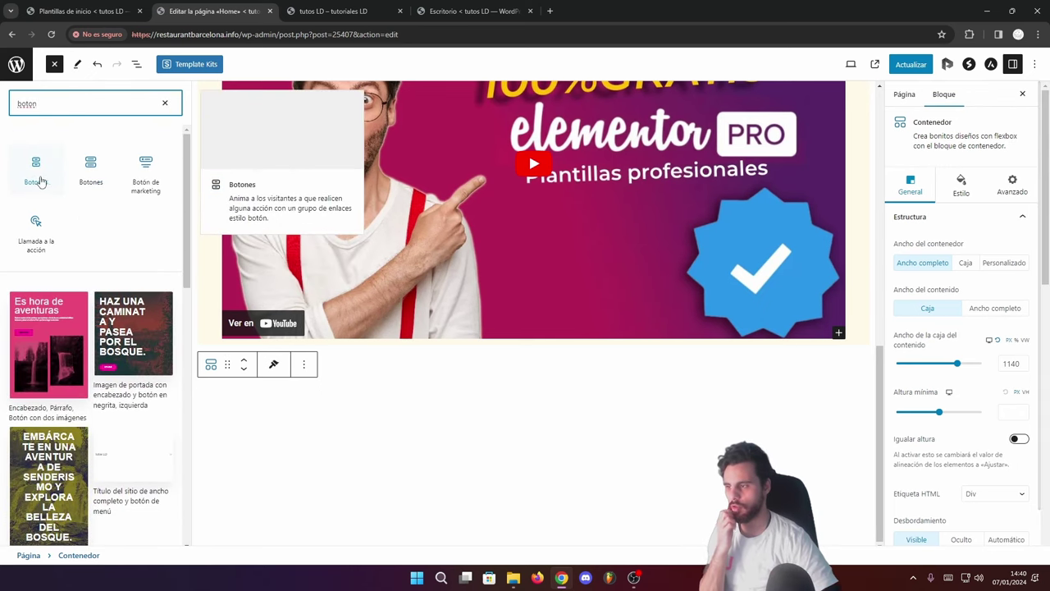
{"action": "left_click", "coordinate": [36, 170]}
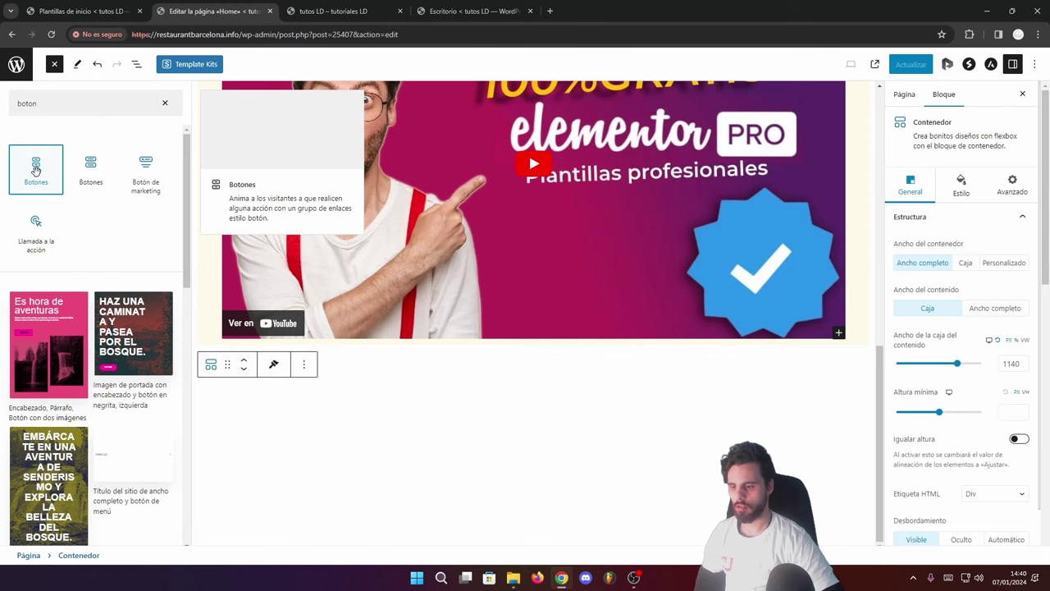
{"action": "left_click", "coordinate": [254, 348]}
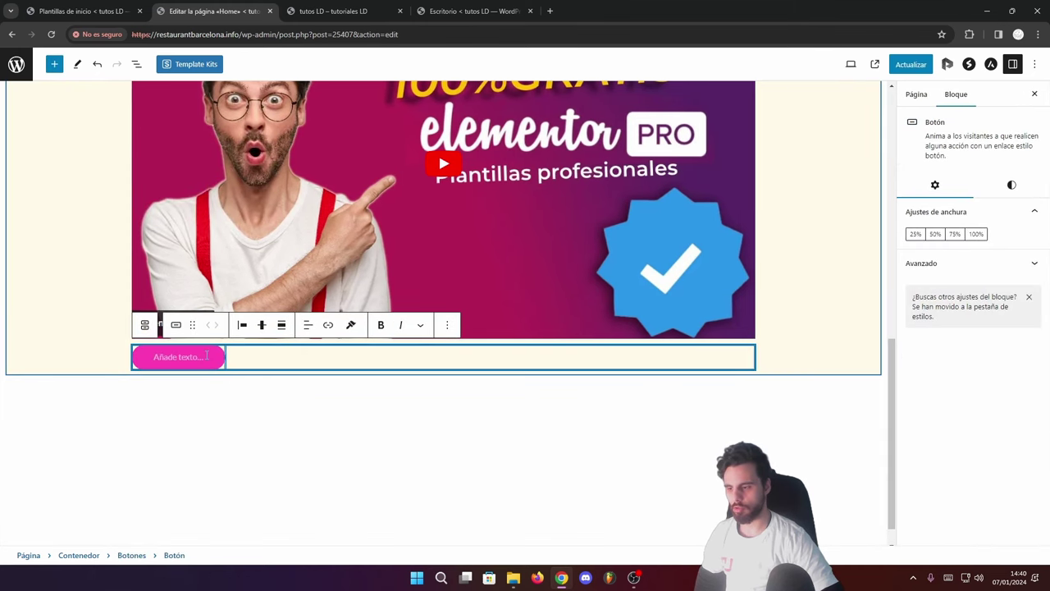
- Label the button below the video "ver canal en youtube" and open its link for editing
{"action": "type", "text": "ver canal en yo"}
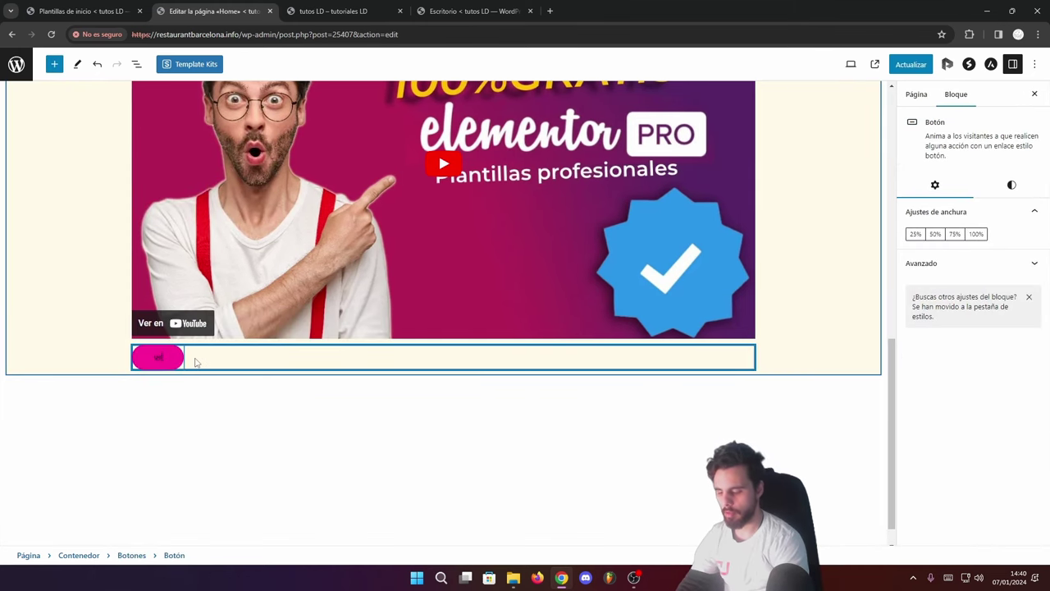
{"action": "type", "text": "utube"}
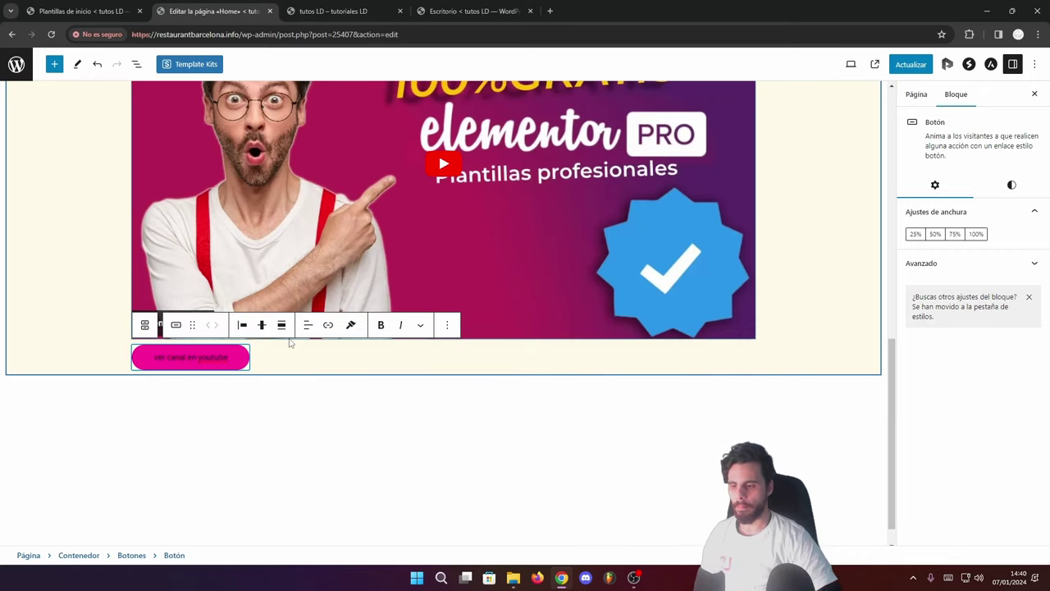
{"action": "left_click", "coordinate": [328, 325]}
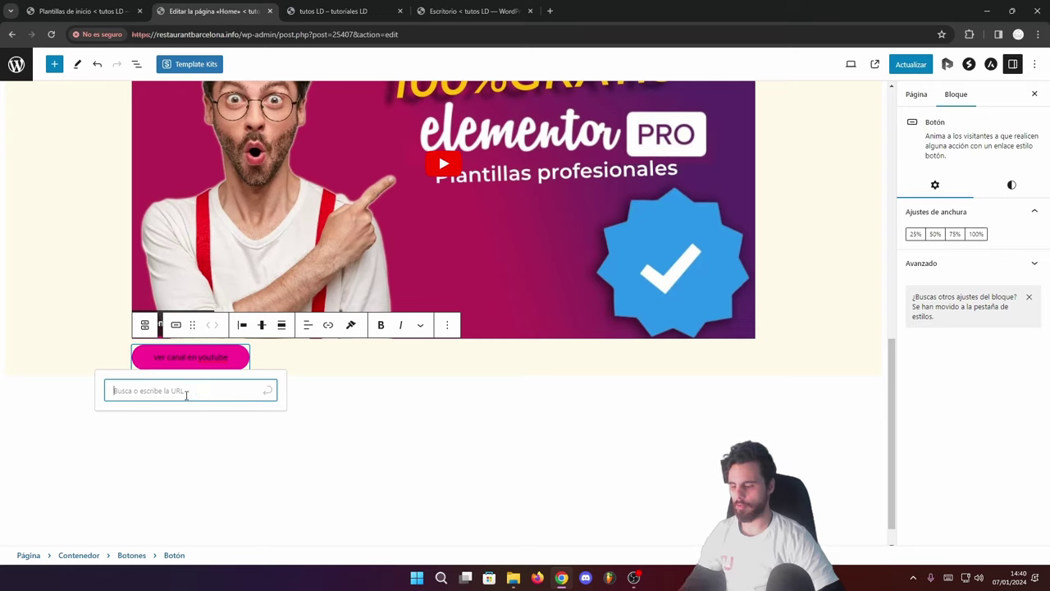
{"action": "type", "text": "Ver canal de Llobregat digital"}
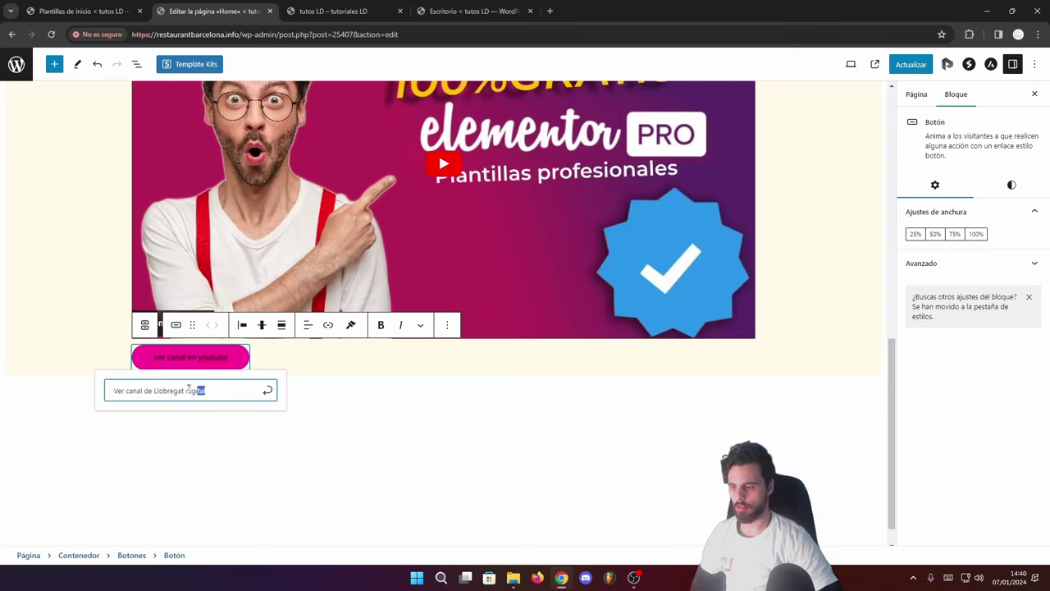
{"action": "left_click_drag", "start_coordinate": [188, 389], "coordinate": [7, 370]}
{"action": "key", "text": "BackSpace"}
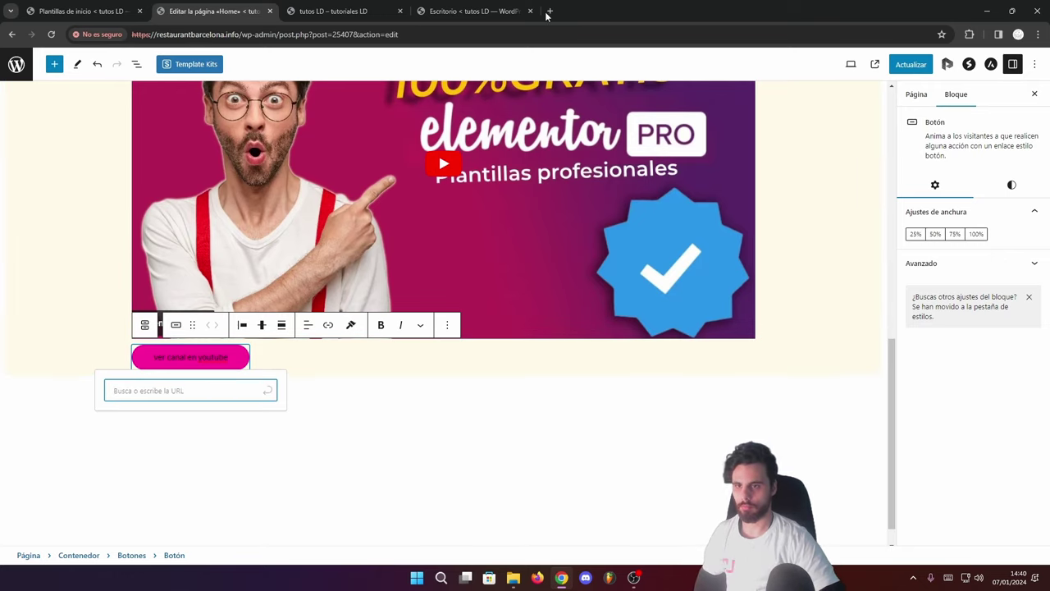
{"action": "left_click", "coordinate": [159, 391]}
{"action": "type", "text": "https://www.youtube.com/@LlobregatDigital"}
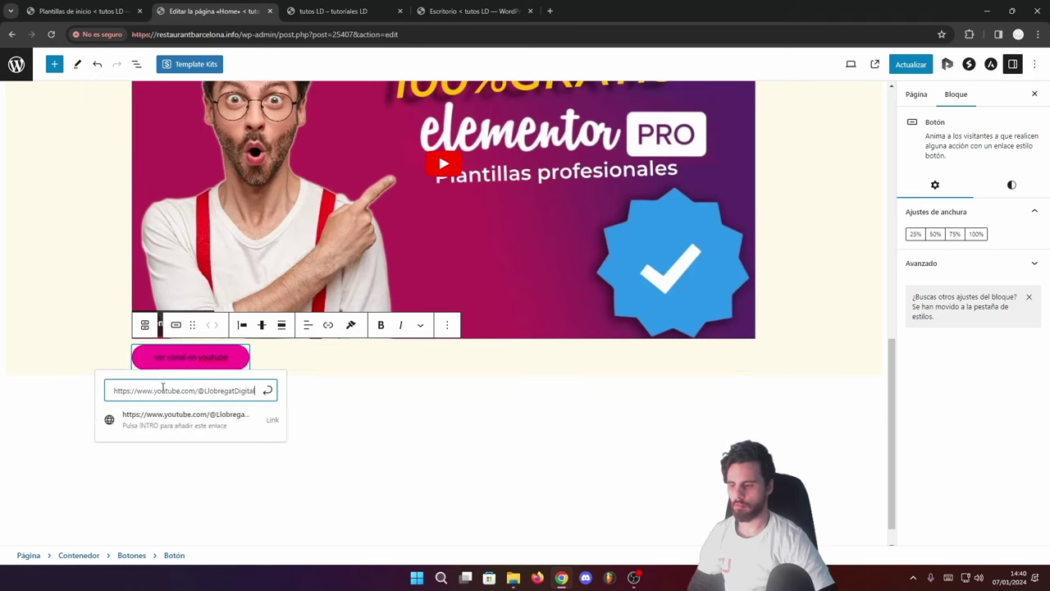
{"action": "left_click", "coordinate": [269, 391]}
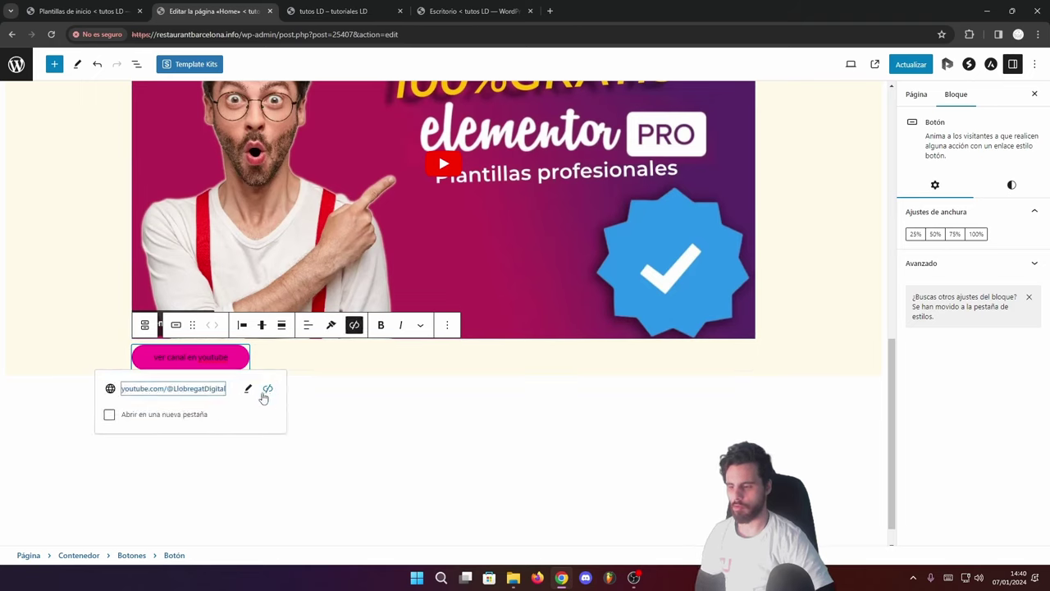
{"action": "left_click", "coordinate": [110, 416]}
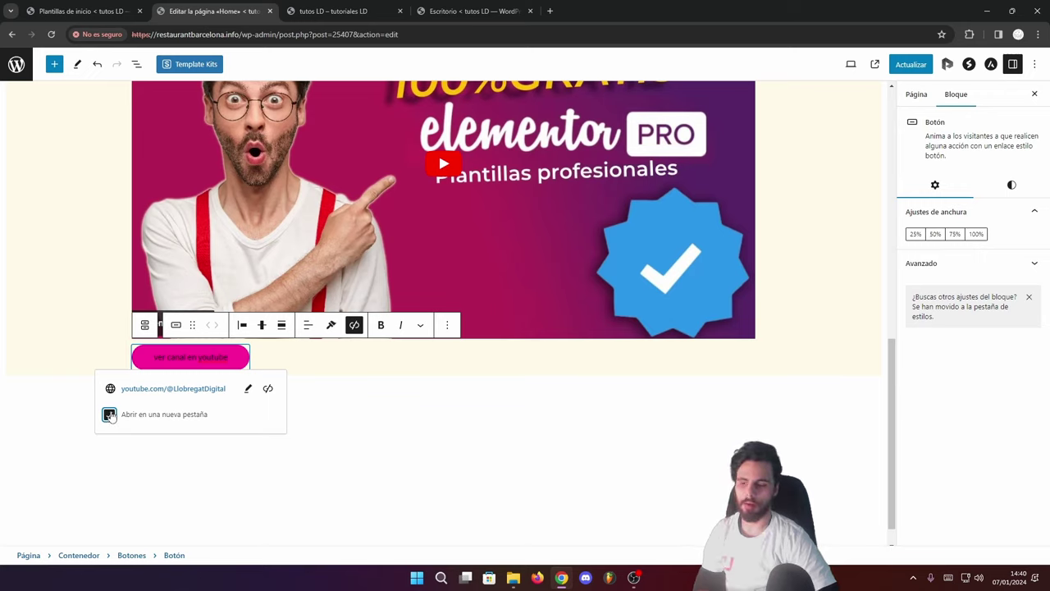
- Set the button's text to the theme's very light grey and its background to a custom bright red
{"action": "left_click", "coordinate": [250, 357]}
{"action": "key", "text": "ctrl+a"}
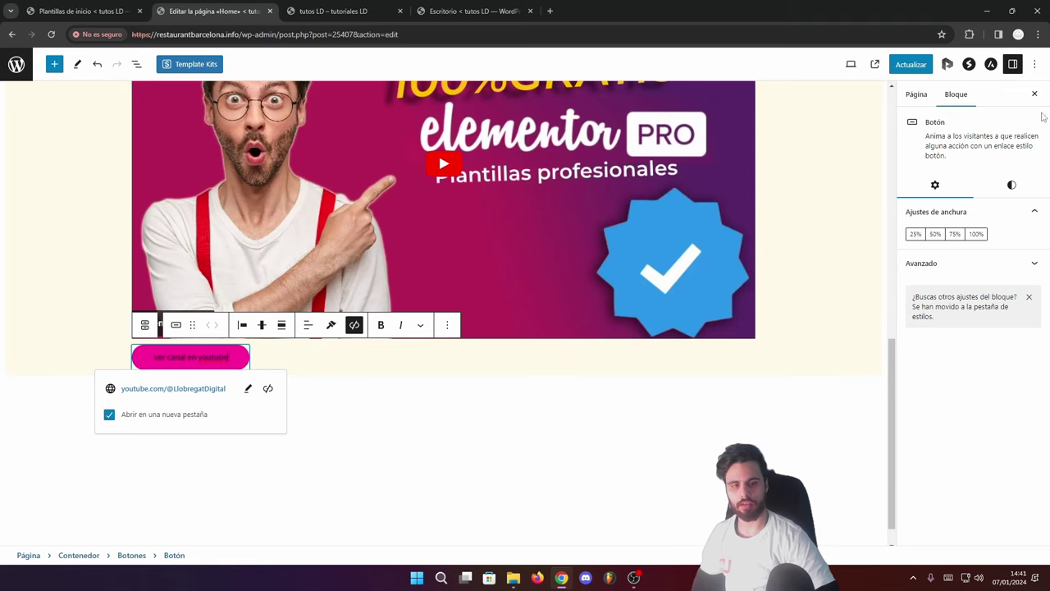
{"action": "left_click", "coordinate": [1009, 183]}
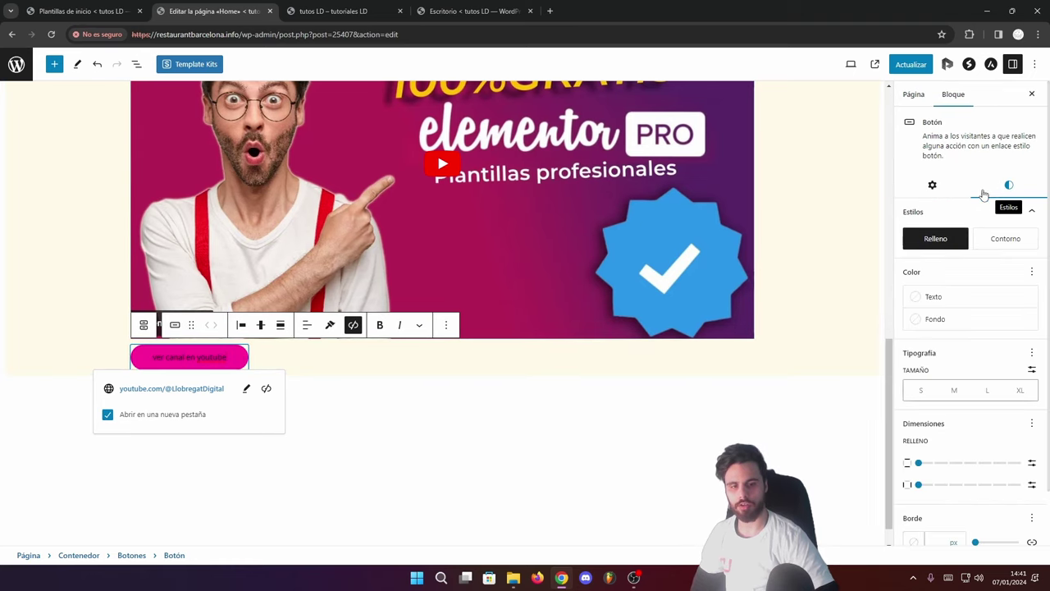
{"action": "left_click", "coordinate": [928, 296]}
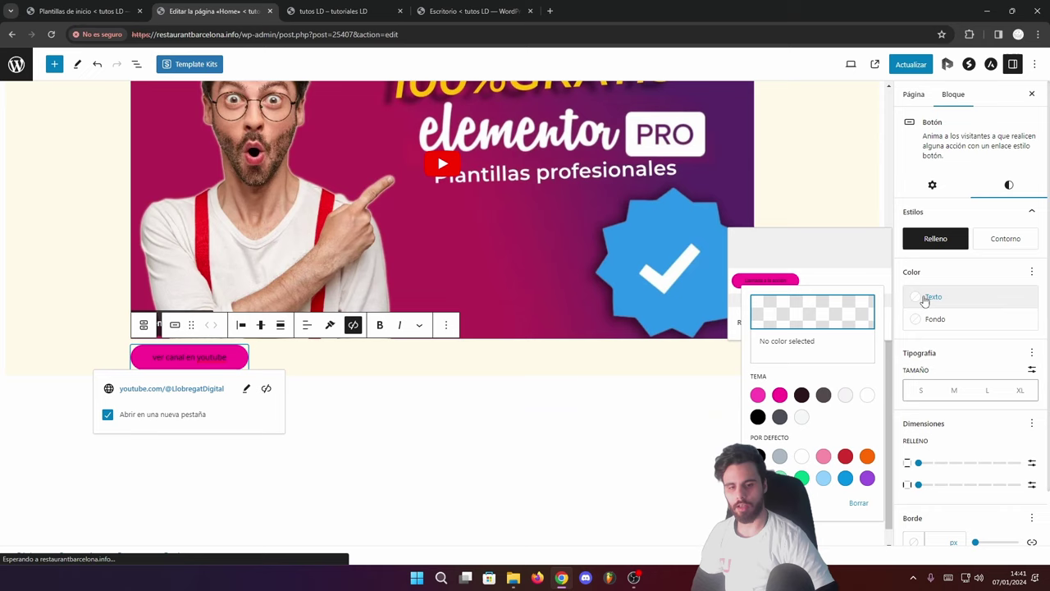
{"action": "left_click", "coordinate": [845, 395]}
{"action": "left_click", "coordinate": [933, 319]}
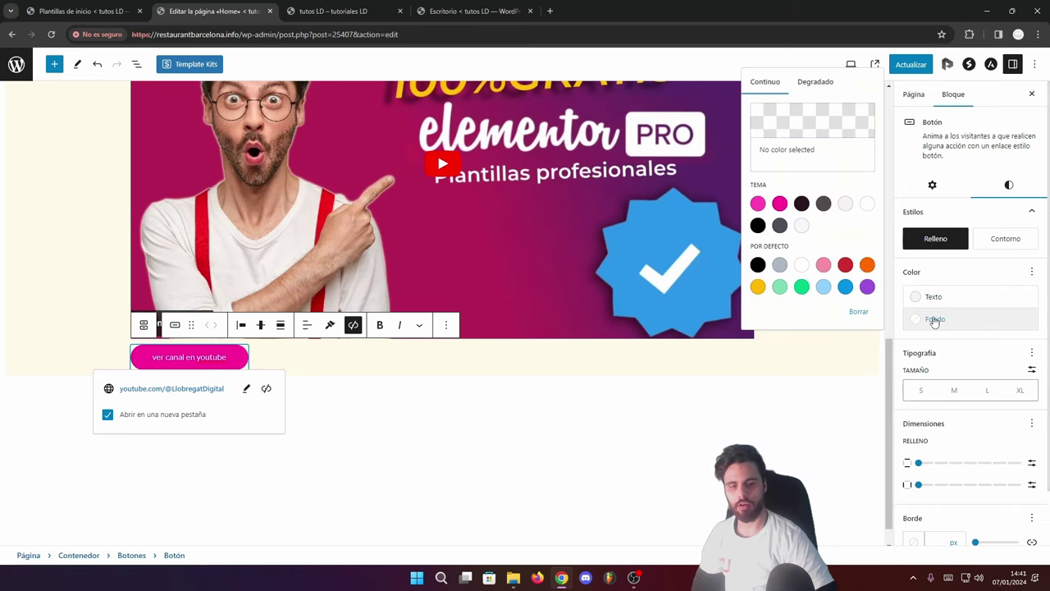
{"action": "left_click", "coordinate": [808, 131]}
{"action": "left_click", "coordinate": [729, 105]}
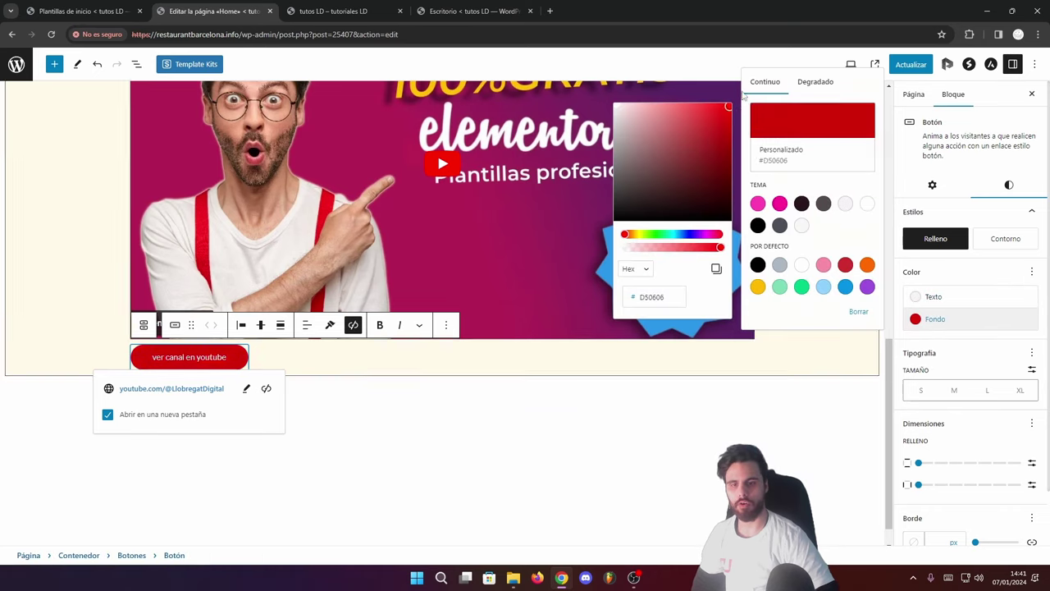
{"action": "left_click", "coordinate": [837, 438]}
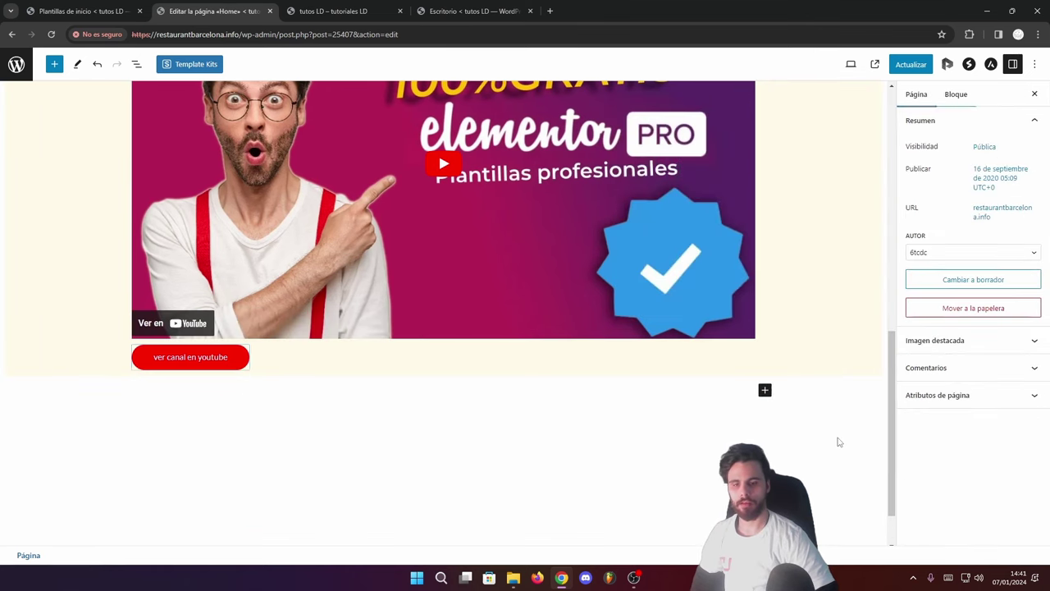
- Justify the "ver canal en youtube" button to the centre of its row
{"action": "left_click", "coordinate": [271, 351]}
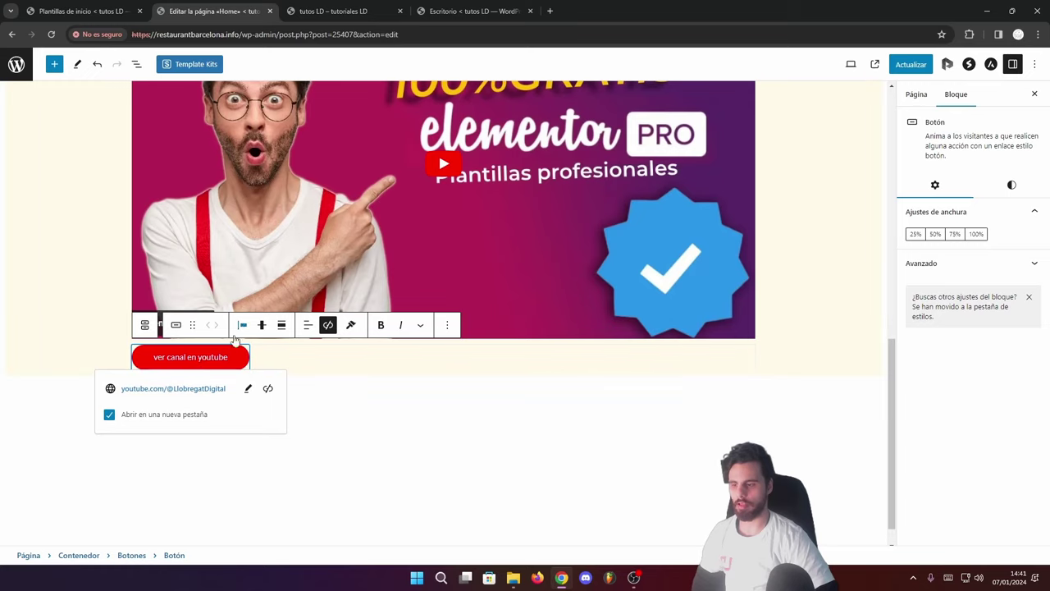
{"action": "left_click", "coordinate": [242, 326]}
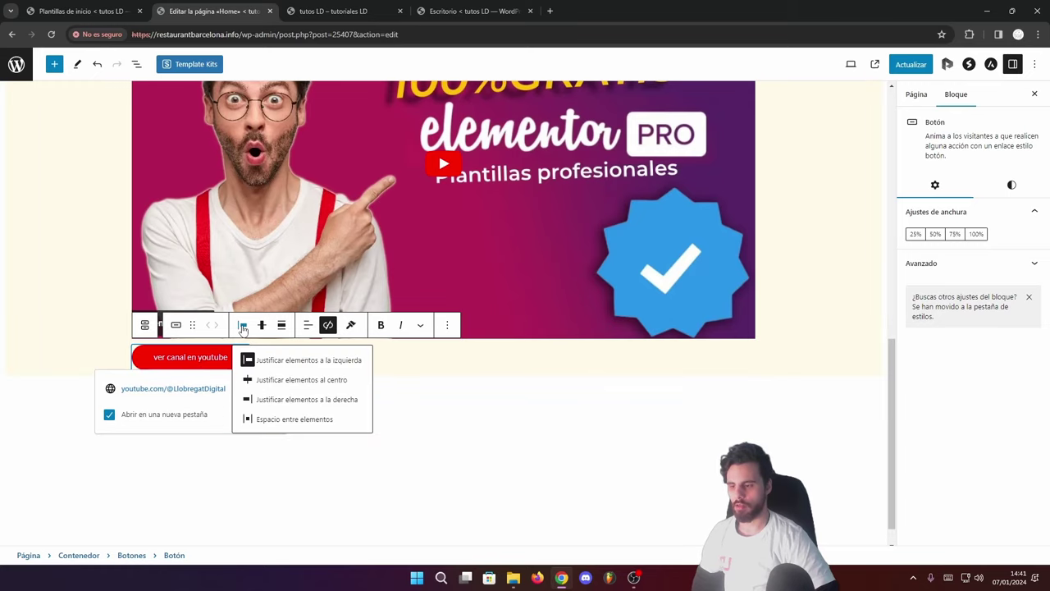
{"action": "left_click", "coordinate": [272, 381]}
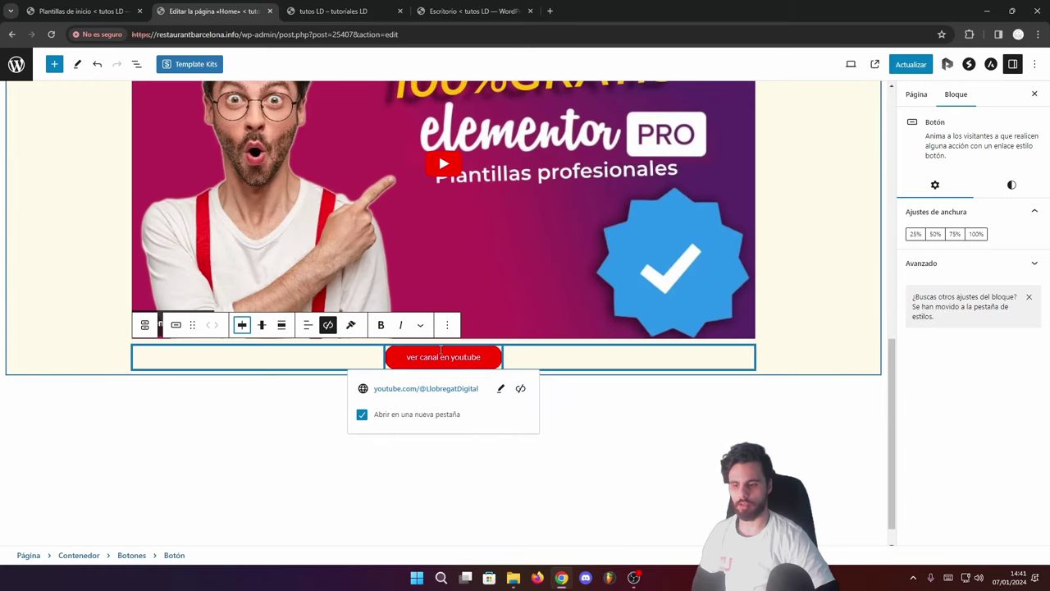
{"action": "left_click", "coordinate": [585, 471]}
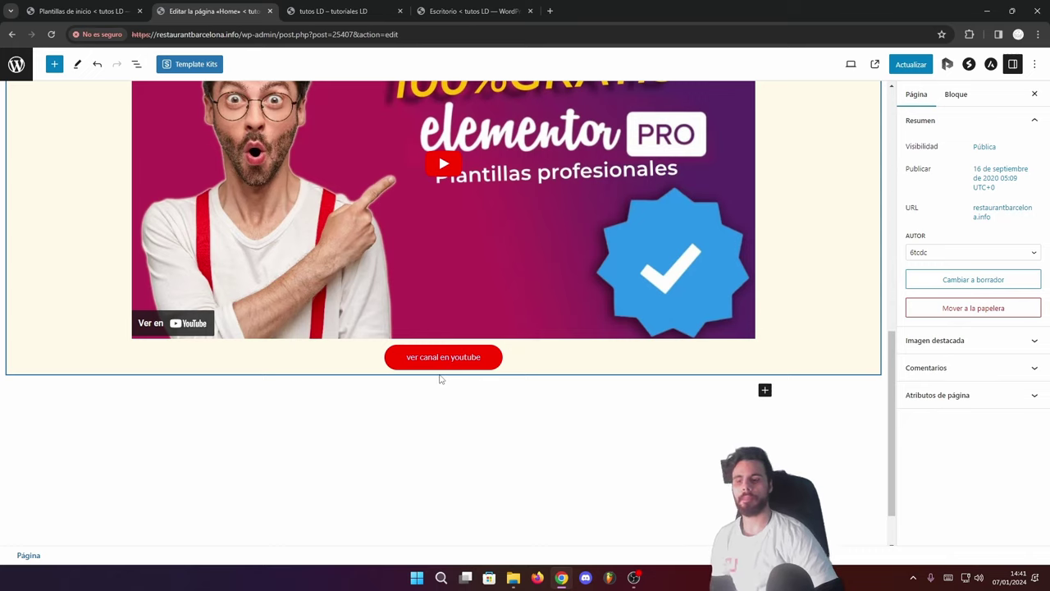
- Set the vertical padding of the "ver canal en youtube" button to size 3
{"action": "left_click", "coordinate": [505, 362]}
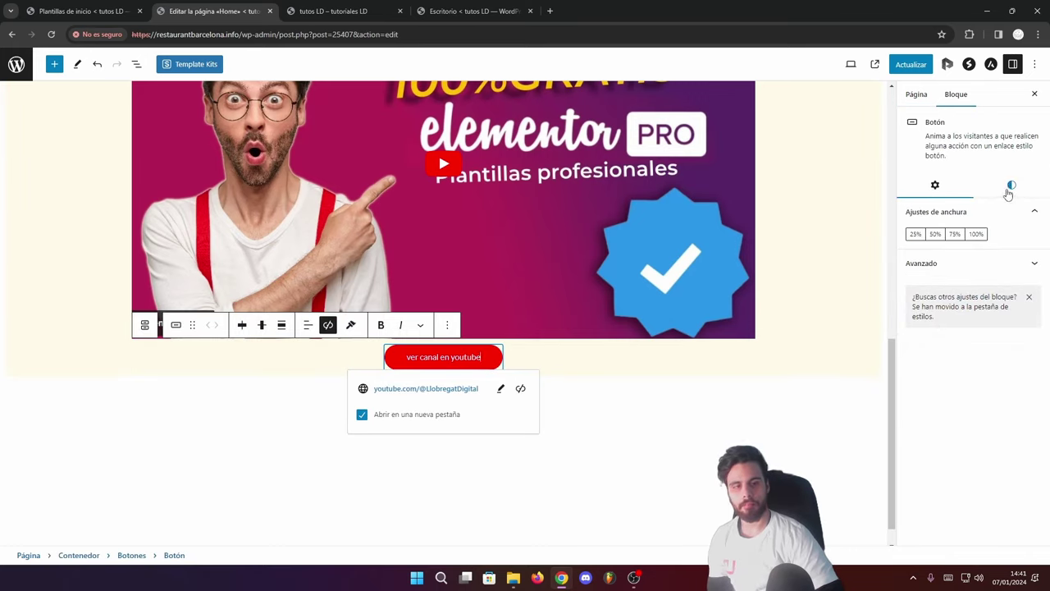
{"action": "left_click", "coordinate": [1009, 187]}
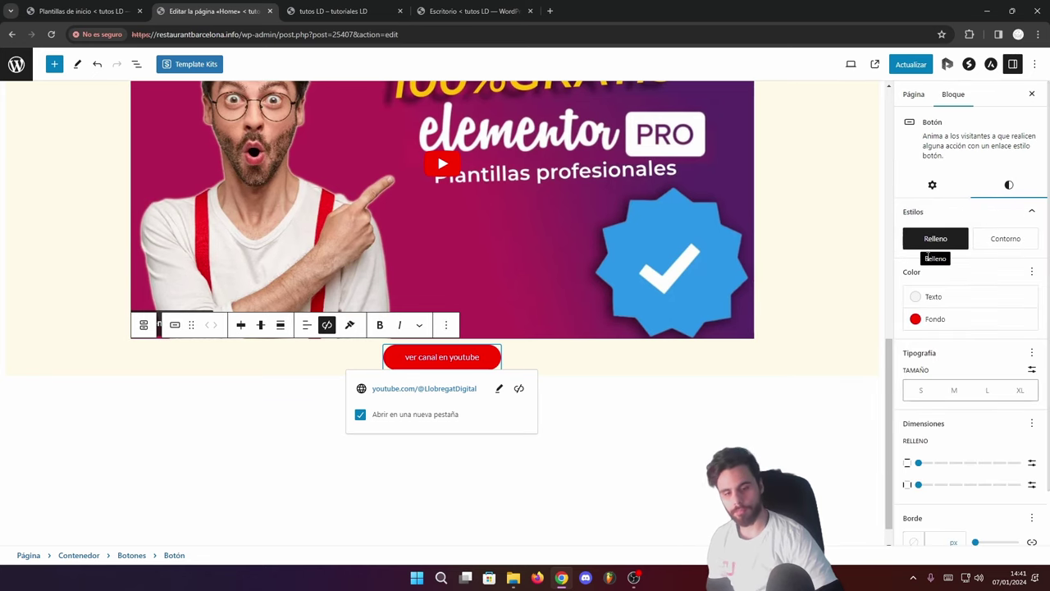
{"action": "scroll", "coordinate": [920, 456], "scroll_direction": "down", "scroll_amount": 1}
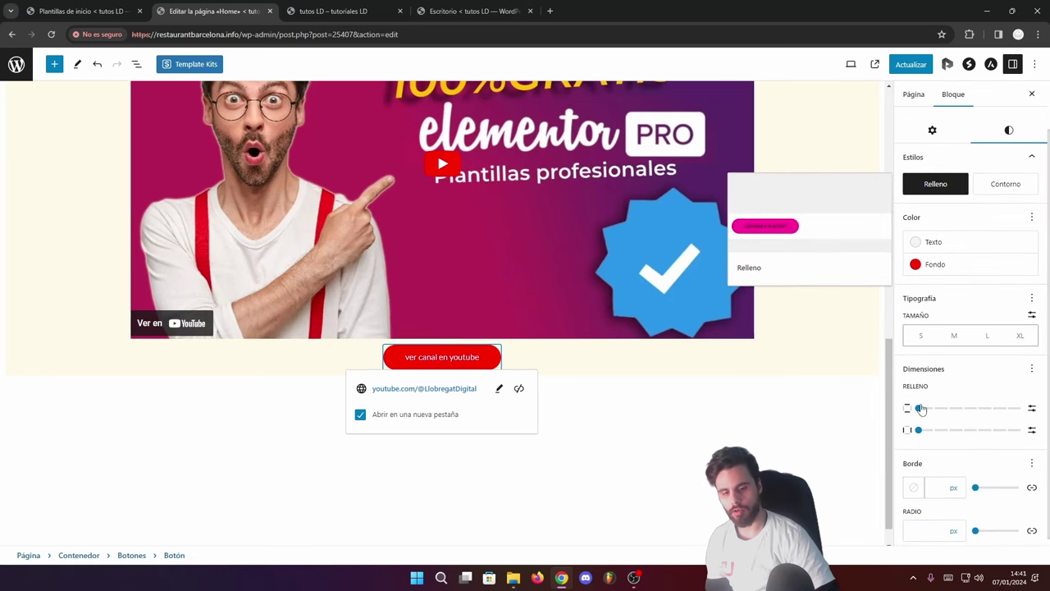
{"action": "left_click_drag", "start_coordinate": [920, 408], "coordinate": [963, 408]}
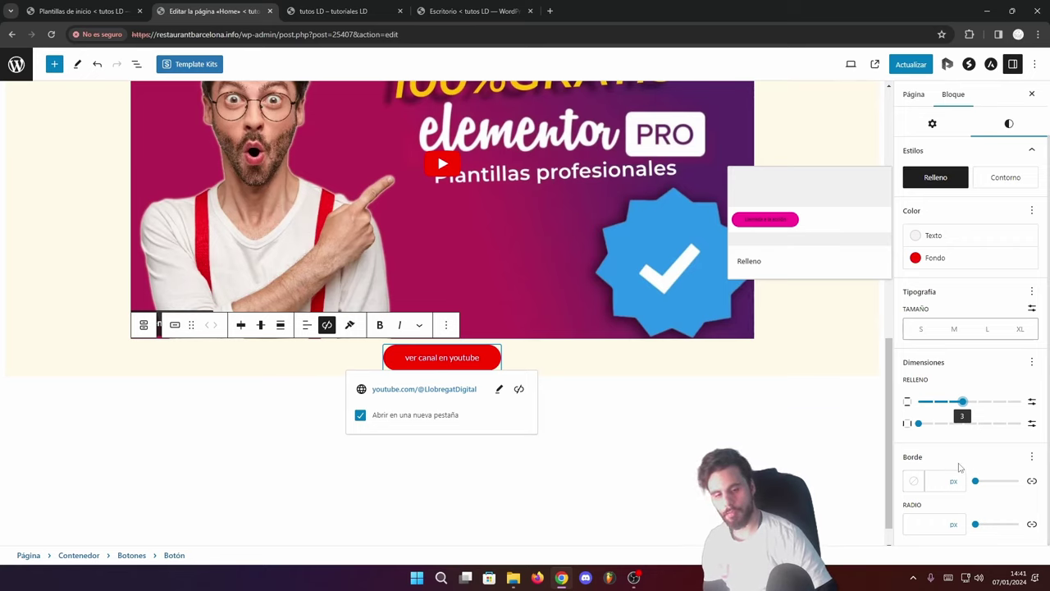
- Try a 9 px corner radius and the border width control on the button
{"action": "mouse_move", "coordinate": [976, 525]}
{"action": "left_mouse_down"}
{"action": "mouse_move", "coordinate": [999, 525]}
{"action": "mouse_move", "coordinate": [974, 524]}
{"action": "left_mouse_up"}
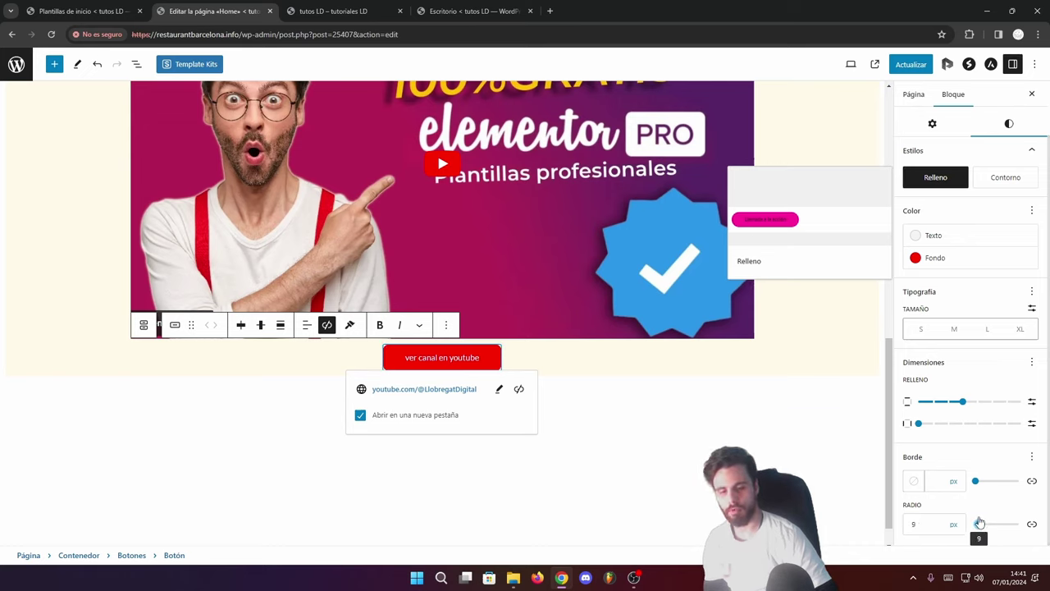
{"action": "left_click_drag", "start_coordinate": [975, 480], "coordinate": [975, 482]}
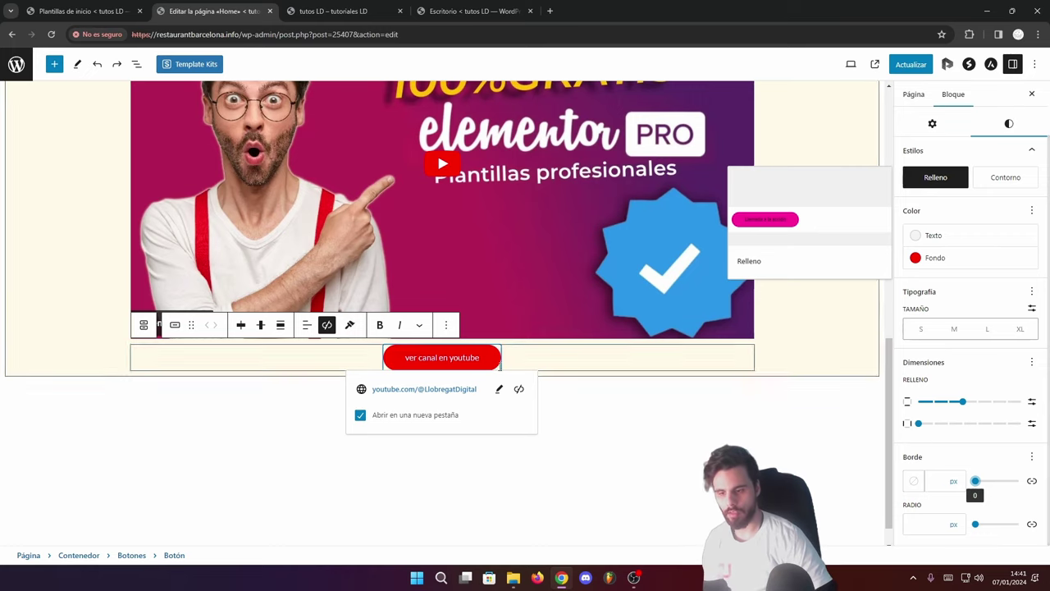
{"action": "left_click", "coordinate": [551, 420]}
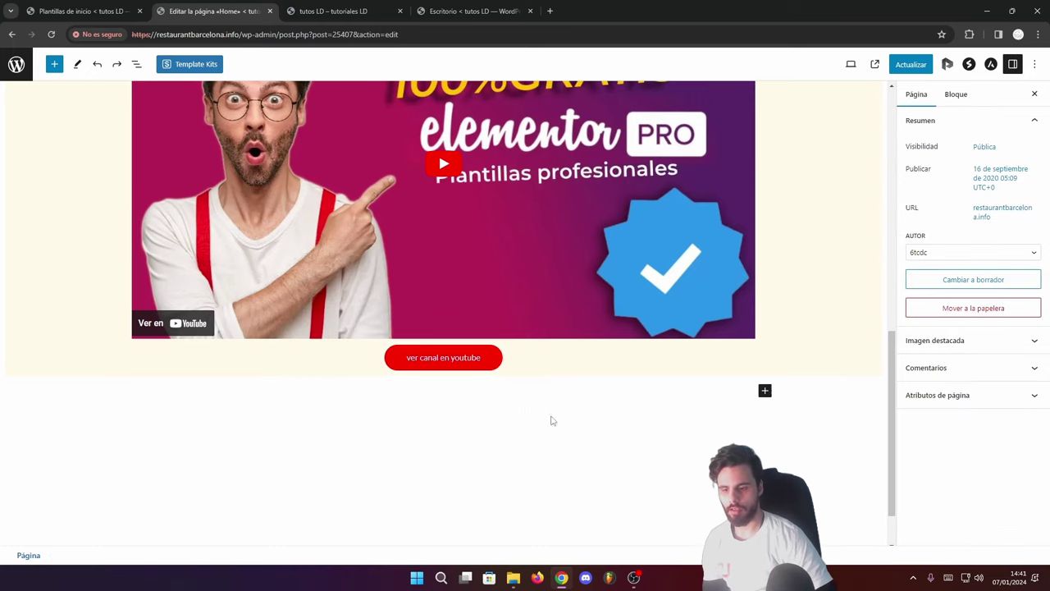
- Set the vertical margin of the Botones block around the button to size 3 and check the margin's side options
{"action": "left_click", "coordinate": [516, 374]}
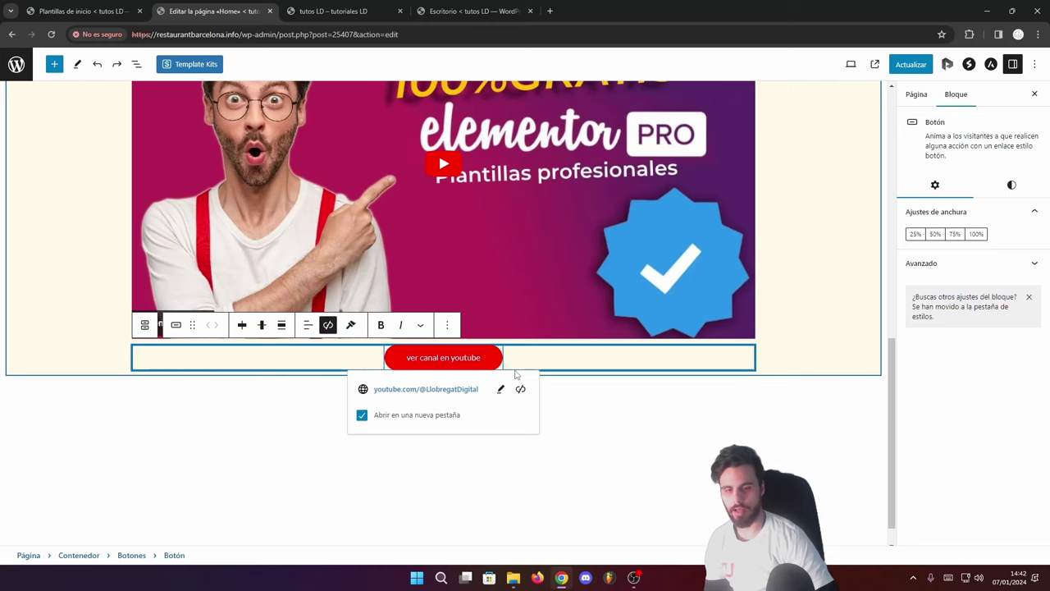
{"action": "left_click", "coordinate": [610, 371]}
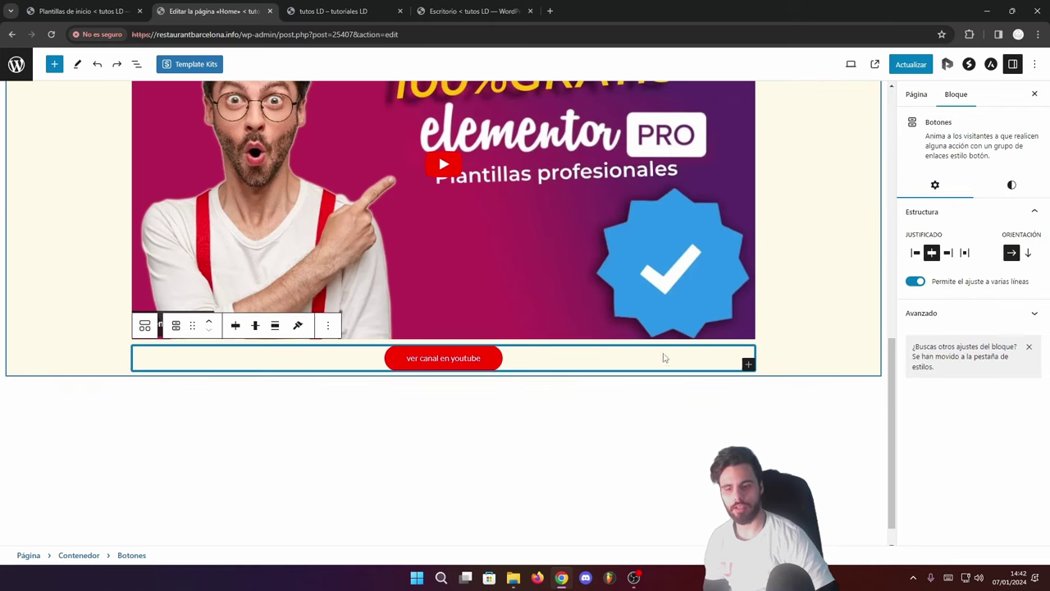
{"action": "left_click", "coordinate": [1010, 187]}
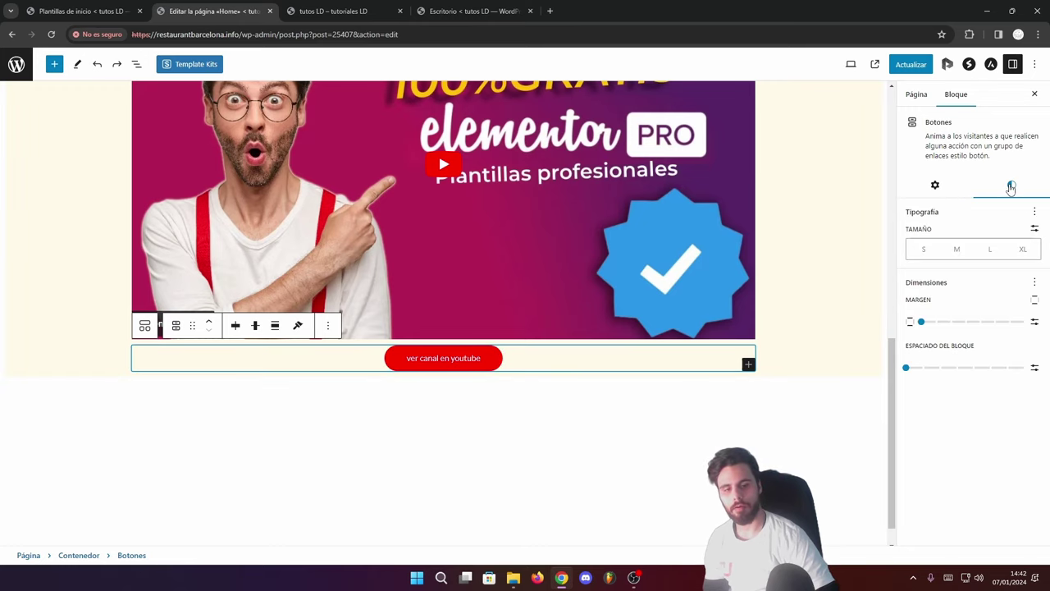
{"action": "left_click", "coordinate": [921, 322]}
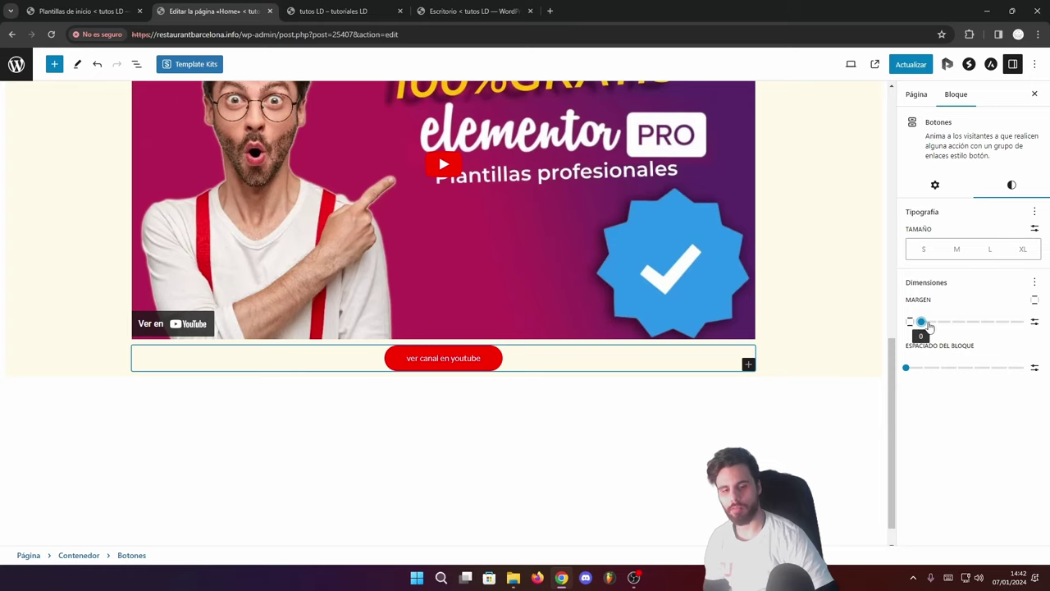
{"action": "left_click_drag", "start_coordinate": [927, 324], "coordinate": [969, 324]}
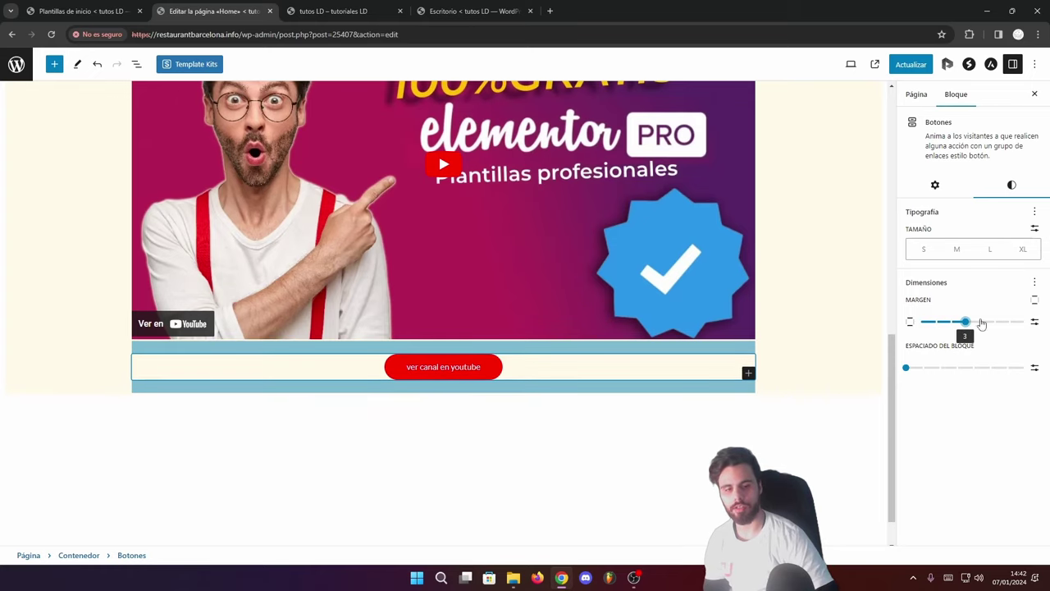
{"action": "left_click", "coordinate": [1034, 321]}
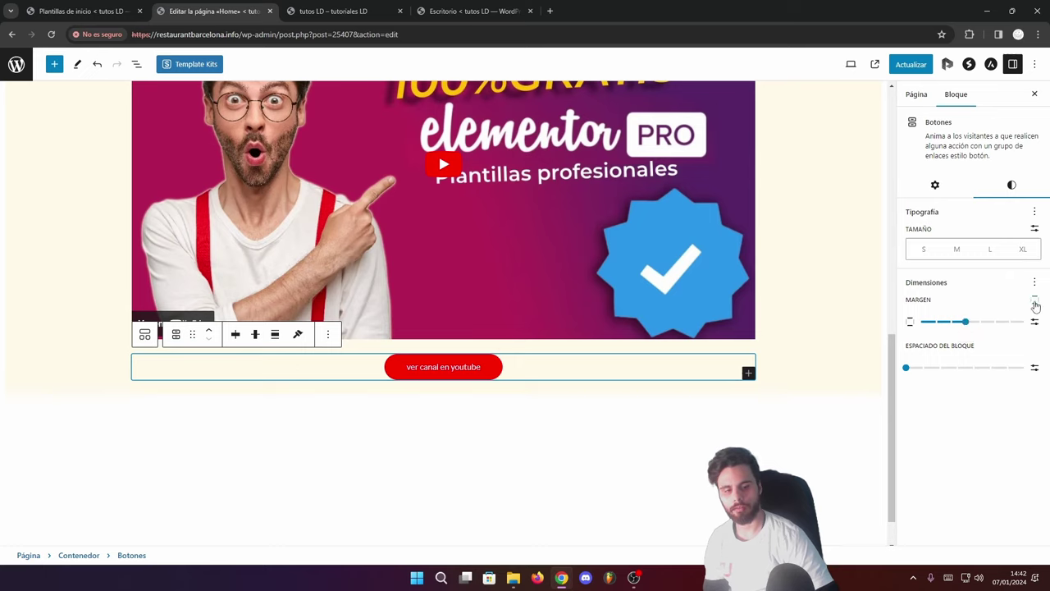
{"action": "left_click", "coordinate": [1035, 301]}
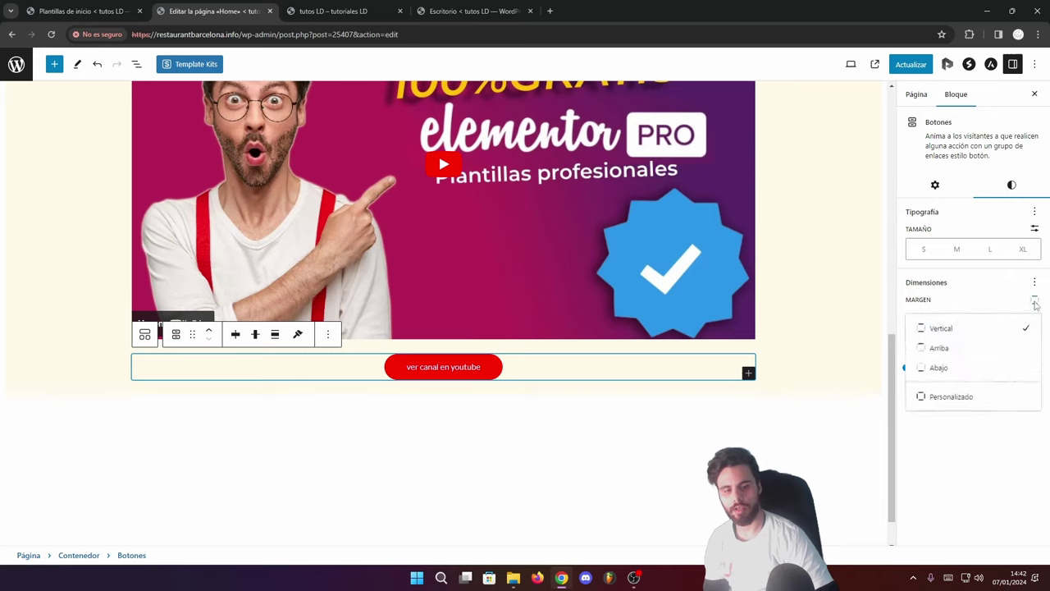
{"action": "left_click", "coordinate": [944, 378]}
{"action": "left_click", "coordinate": [669, 438]}
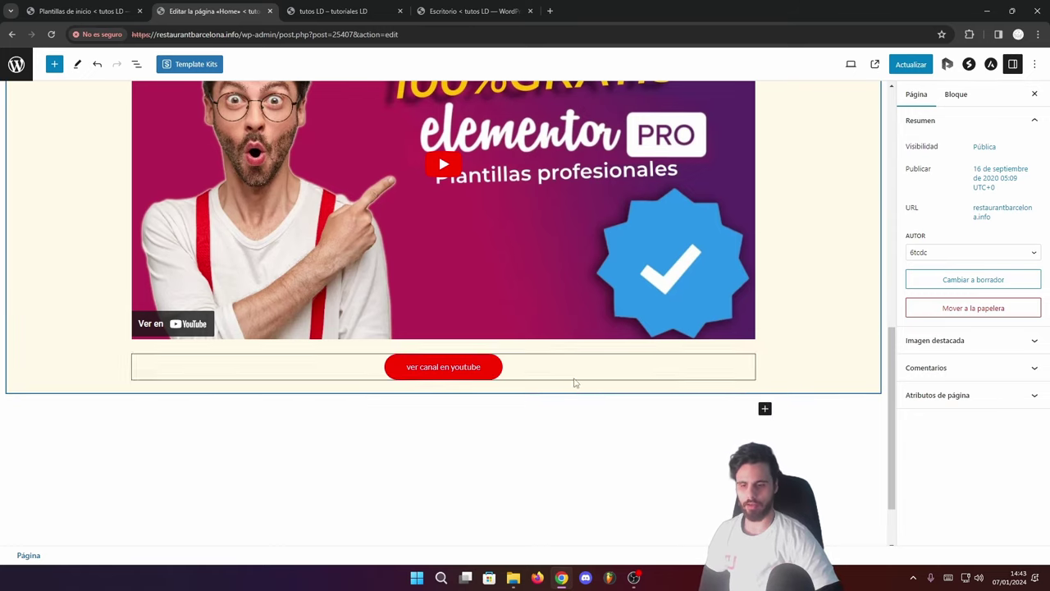
{"action": "scroll", "coordinate": [481, 309], "scroll_direction": "up", "scroll_amount": 3}
{"action": "scroll", "coordinate": [426, 377], "scroll_direction": "down", "scroll_amount": 1}
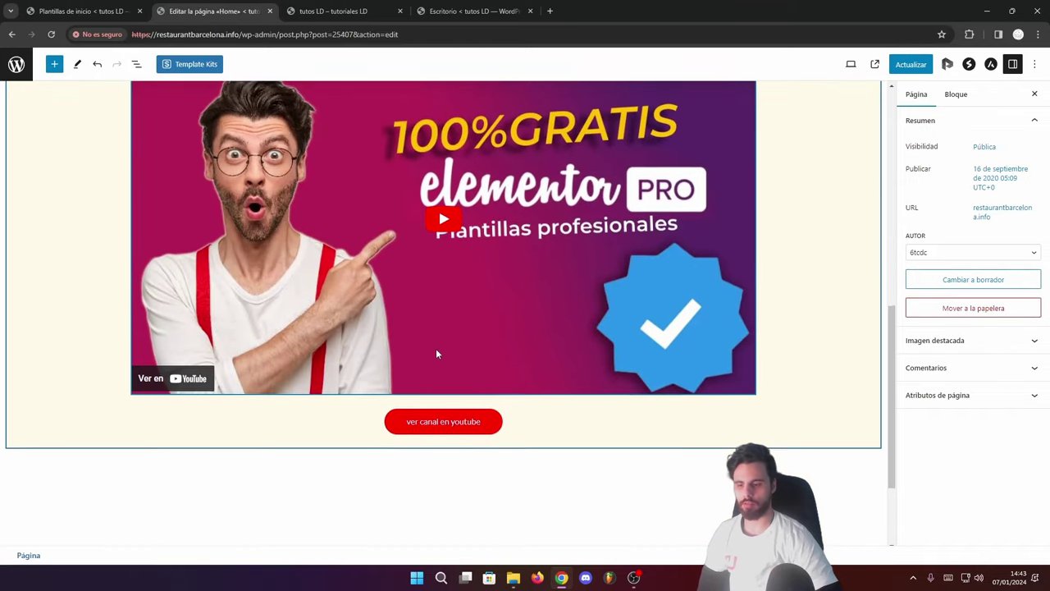
{"action": "scroll", "coordinate": [441, 316], "scroll_direction": "up", "scroll_amount": 6}
{"action": "scroll", "coordinate": [540, 361], "scroll_direction": "down", "scroll_amount": 6}
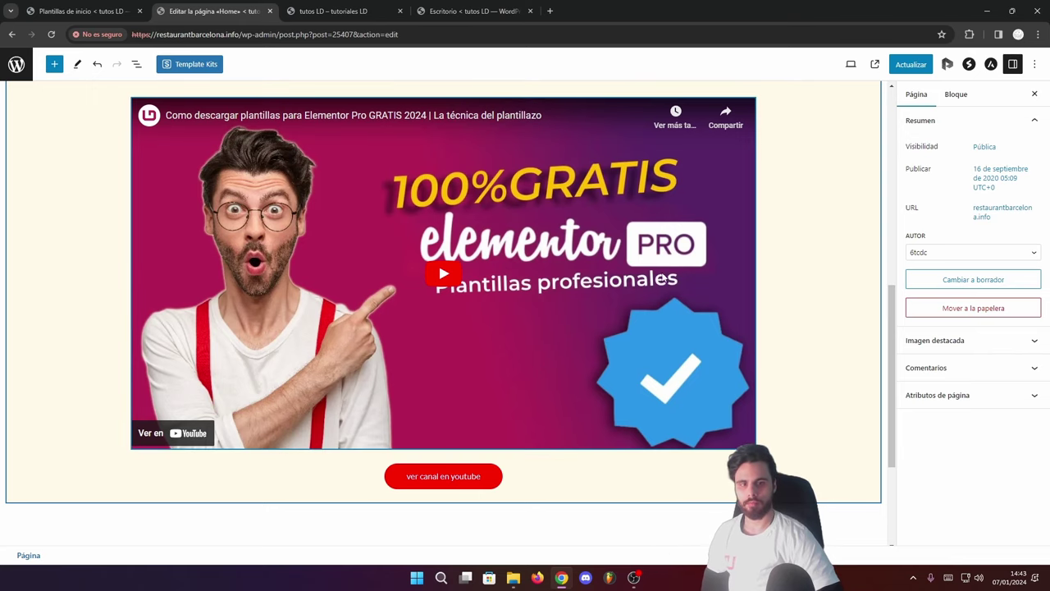
- Update the Home page and review the published version down to its footer
{"action": "left_click", "coordinate": [913, 64]}
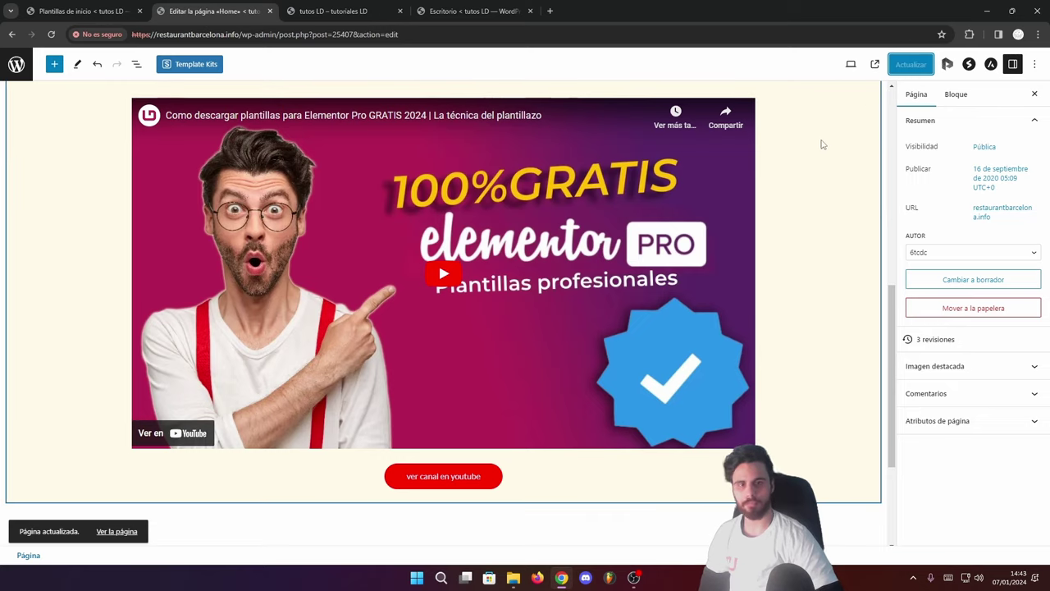
{"action": "left_click", "coordinate": [874, 69]}
{"action": "left_click", "coordinate": [353, 13]}
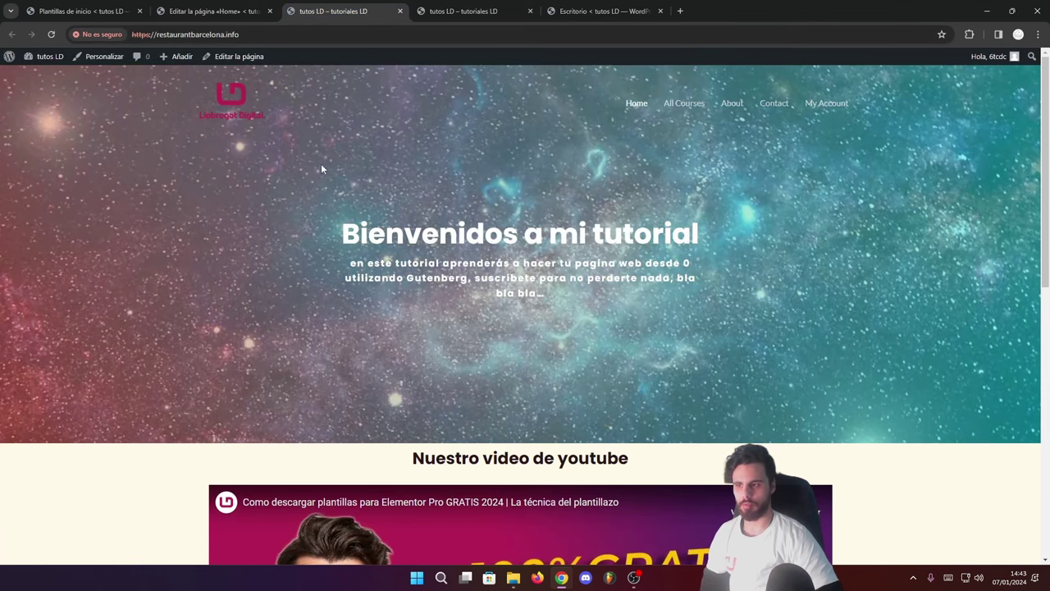
{"action": "scroll", "coordinate": [392, 163], "scroll_direction": "down", "scroll_amount": 4}
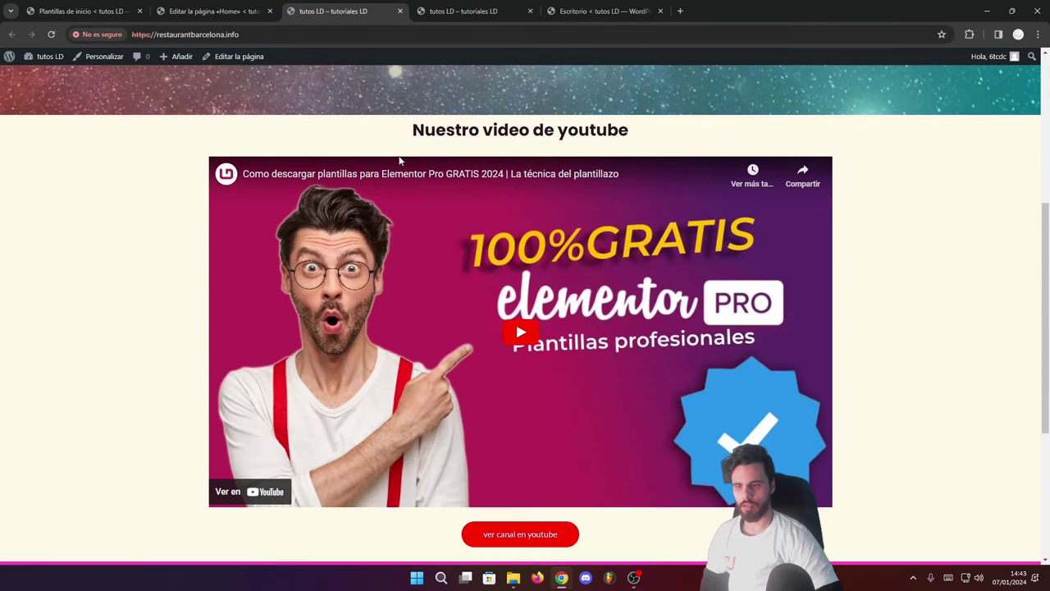
{"action": "scroll", "coordinate": [493, 164], "scroll_direction": "down", "scroll_amount": 3}
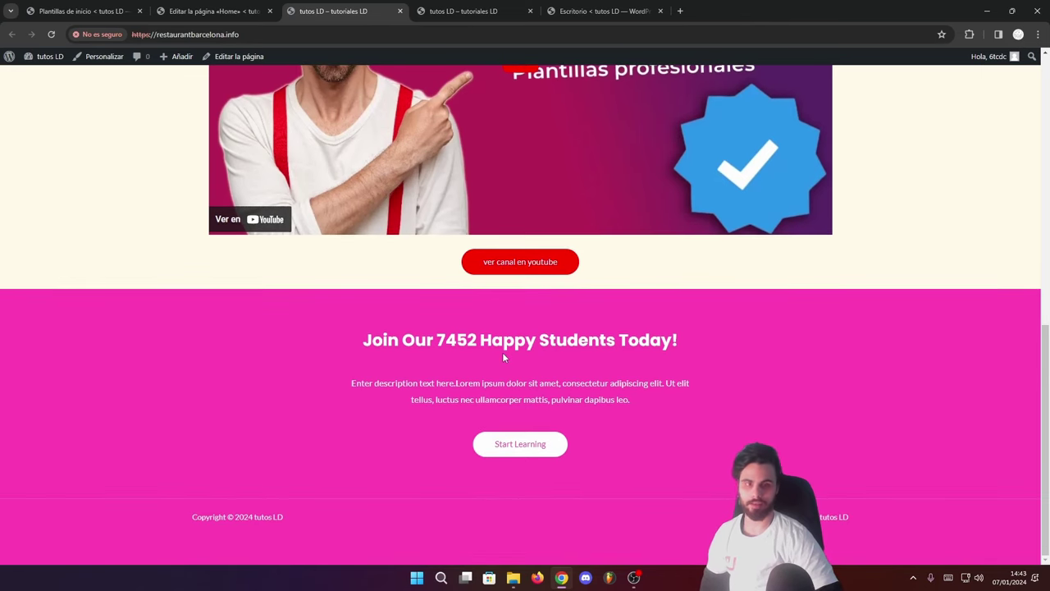
{"action": "scroll", "coordinate": [504, 353], "scroll_direction": "up", "scroll_amount": 7}
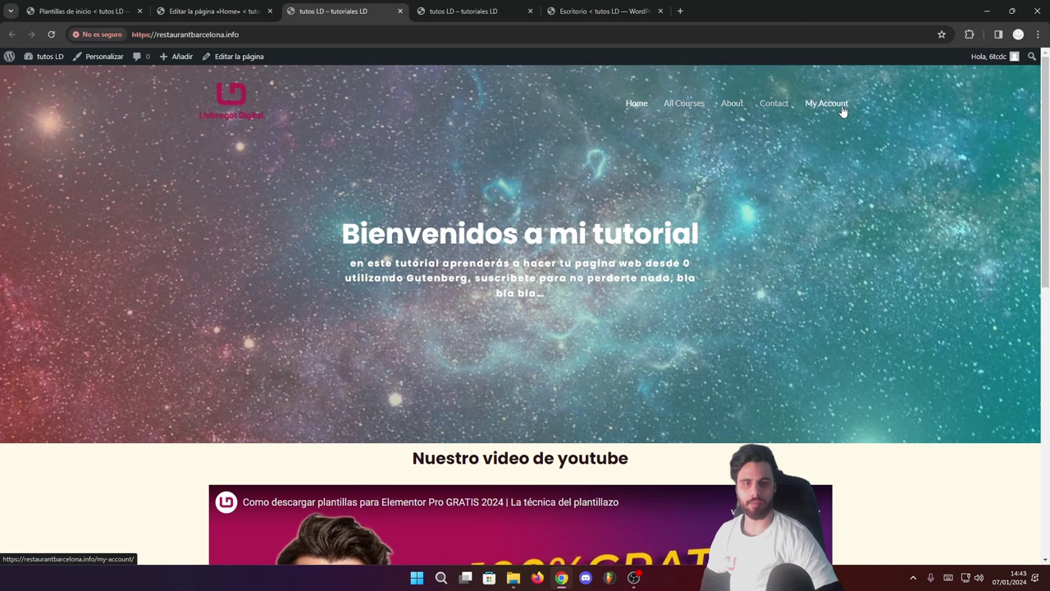
{"action": "scroll", "coordinate": [631, 139], "scroll_direction": "down", "scroll_amount": 5}
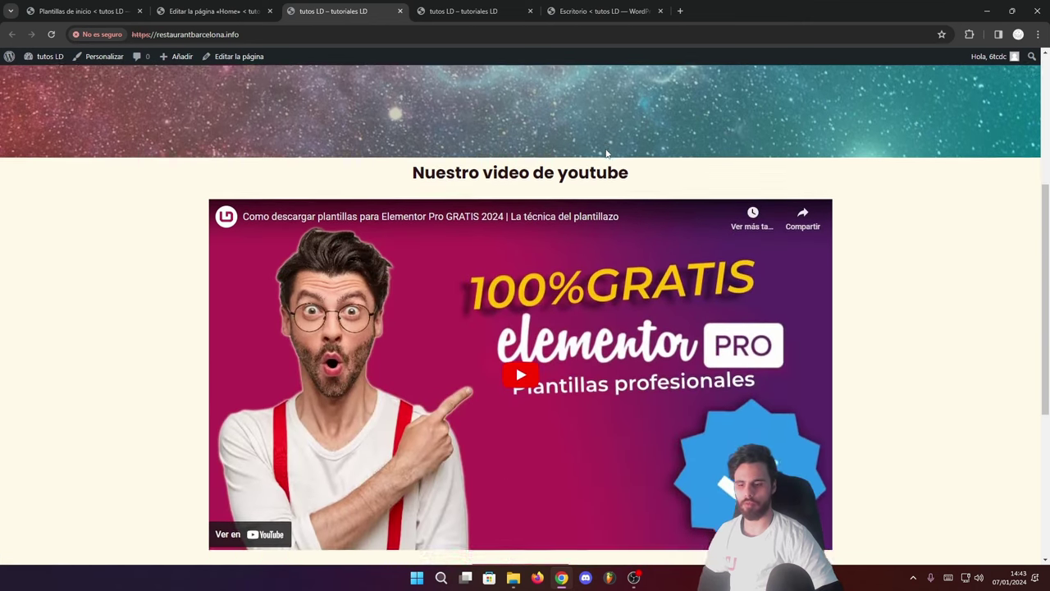
- Test the "ver canal en youtube" button on the published page and close the YouTube channel page it opens
{"action": "left_click", "coordinate": [471, 10]}
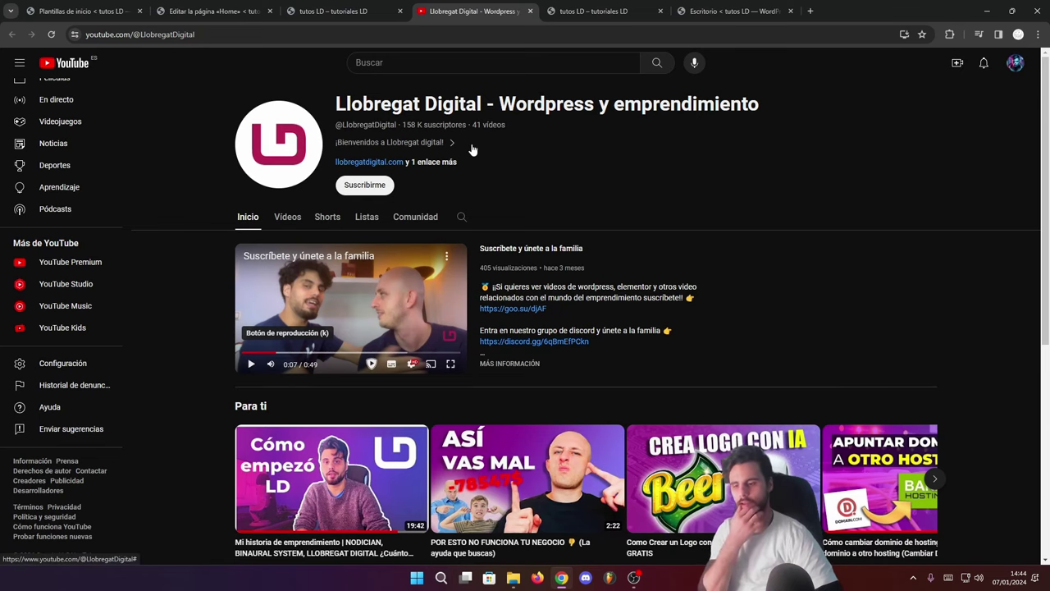
{"action": "left_click", "coordinate": [529, 11]}
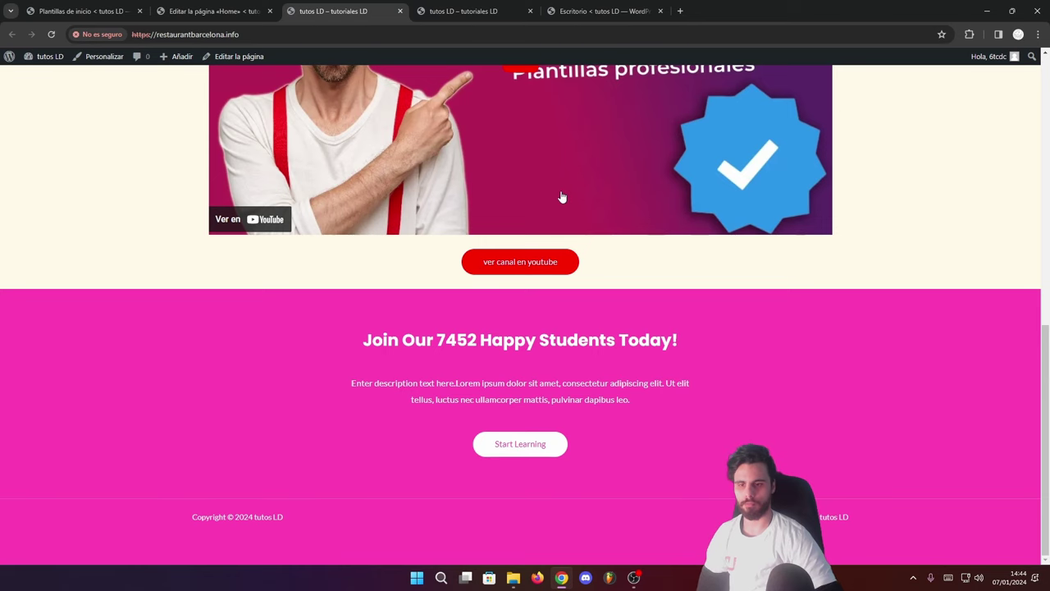
{"action": "scroll", "coordinate": [562, 197], "scroll_direction": "up", "scroll_amount": 3}
- Return to the Home page editor and add an Imagen block below the YouTube video section
{"action": "left_click", "coordinate": [209, 10]}
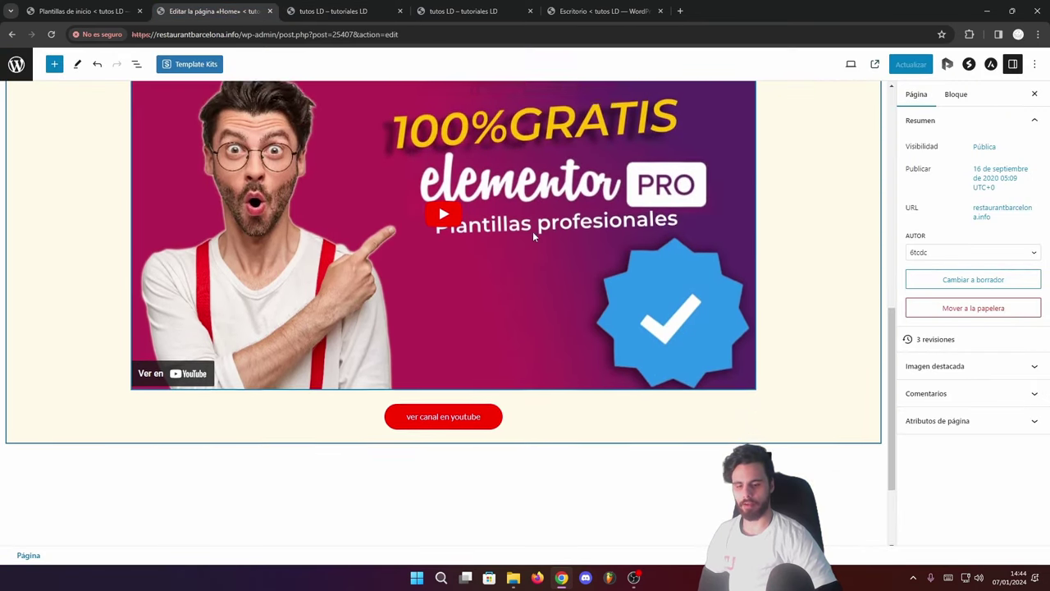
{"action": "scroll", "coordinate": [541, 246], "scroll_direction": "down", "scroll_amount": 2}
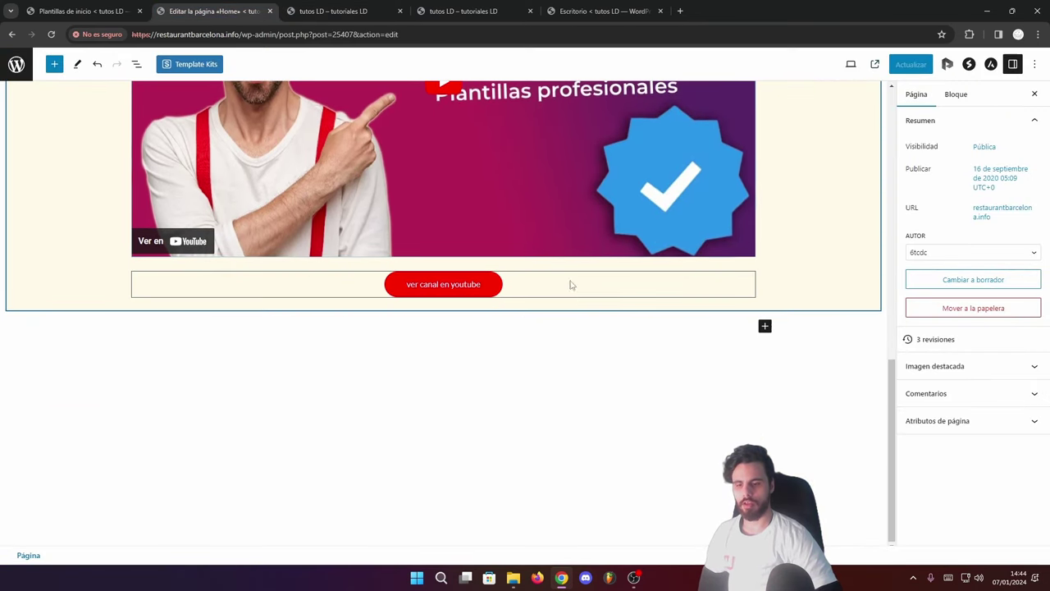
{"action": "left_click", "coordinate": [764, 327]}
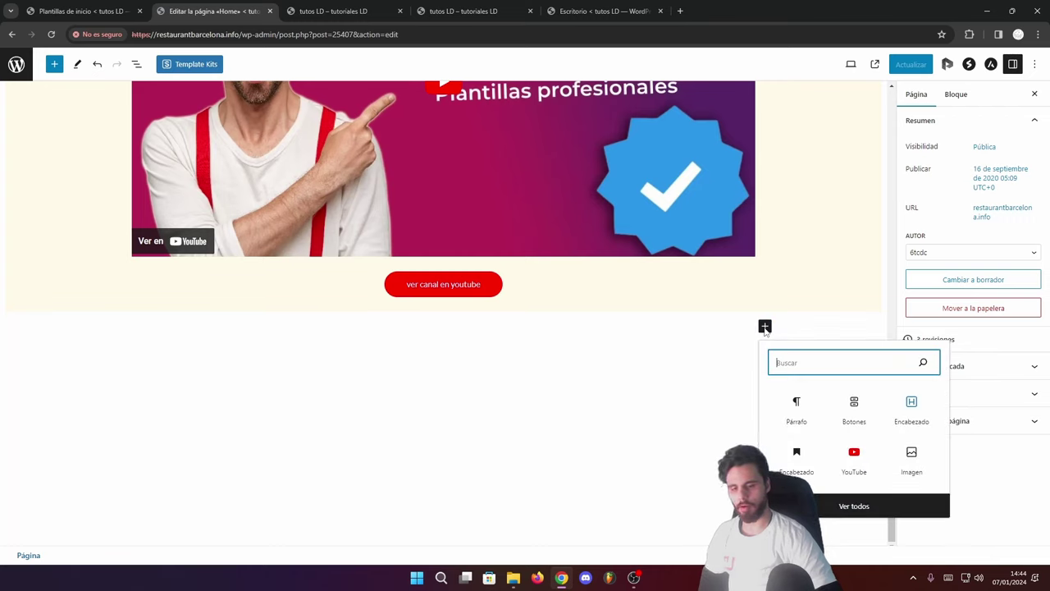
{"action": "left_click", "coordinate": [917, 461]}
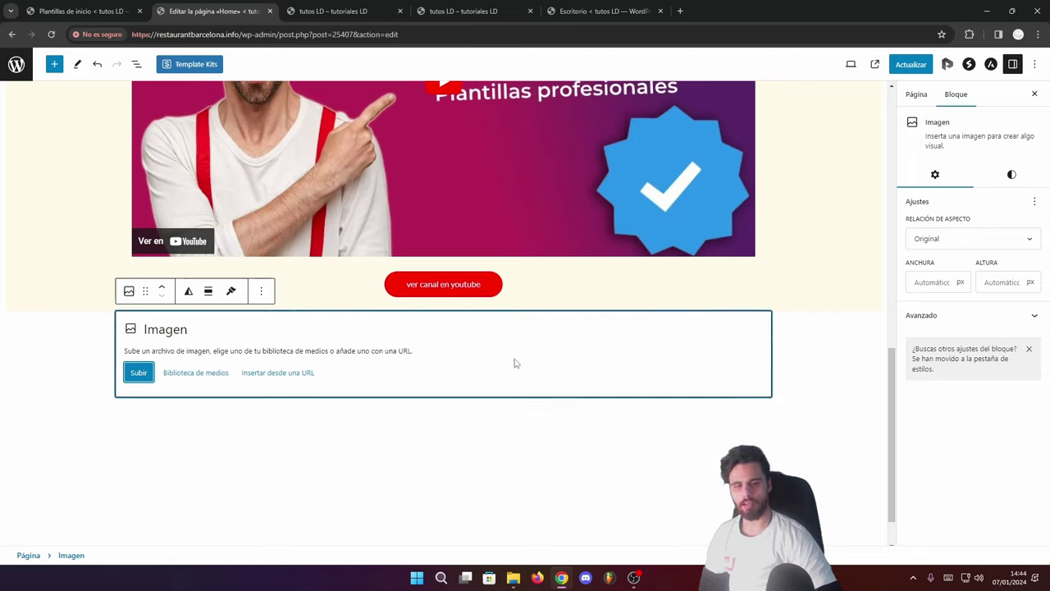
- Look through the Imagen block's aspect ratio options and advanced settings, keeping the ratio at Original
{"action": "left_click", "coordinate": [983, 238]}
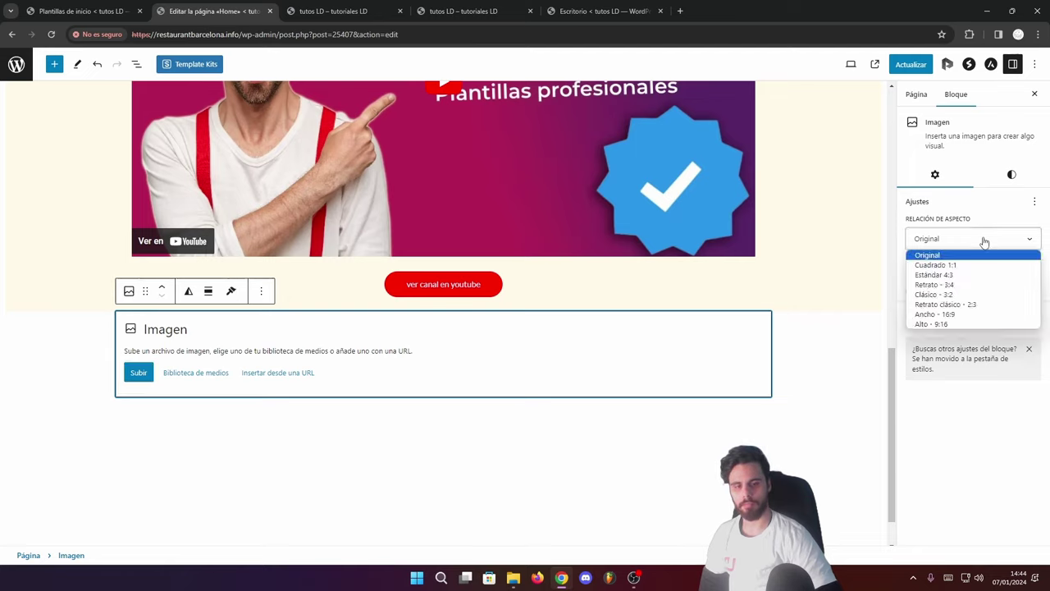
{"action": "left_click", "coordinate": [943, 255]}
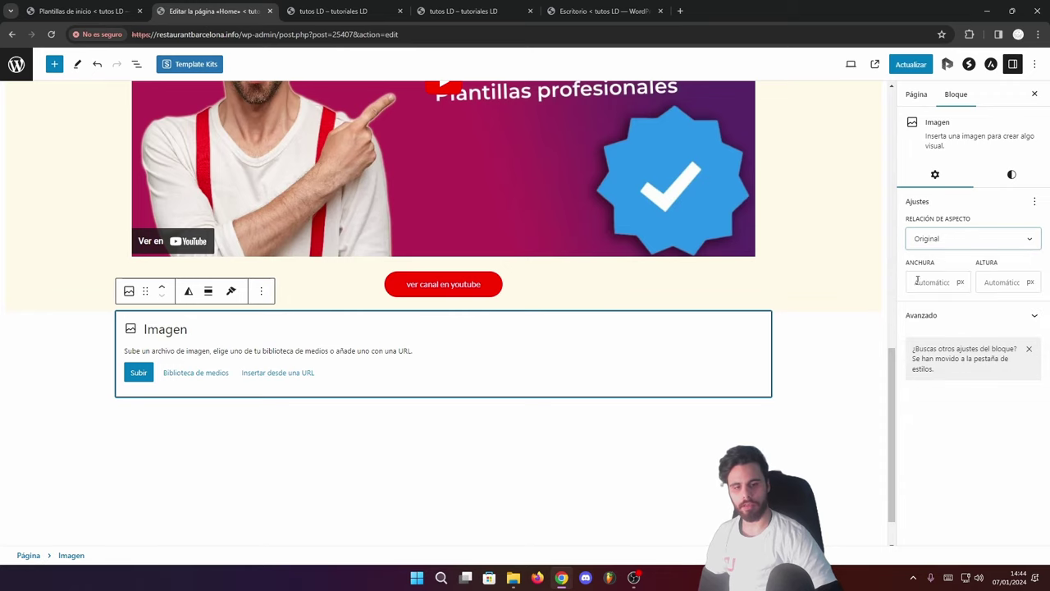
{"action": "left_click", "coordinate": [971, 315]}
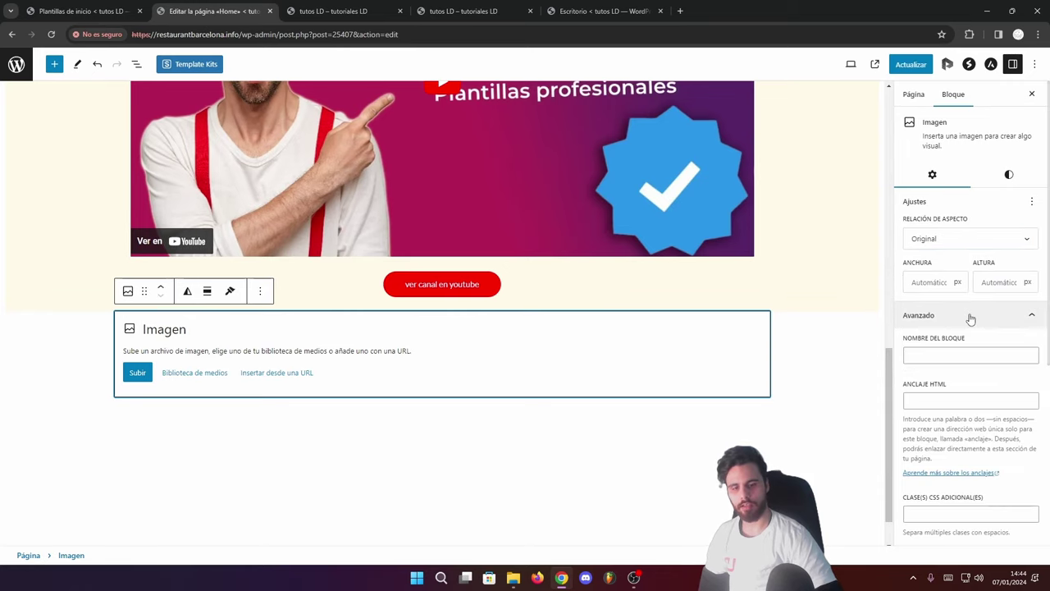
{"action": "left_click", "coordinate": [945, 320]}
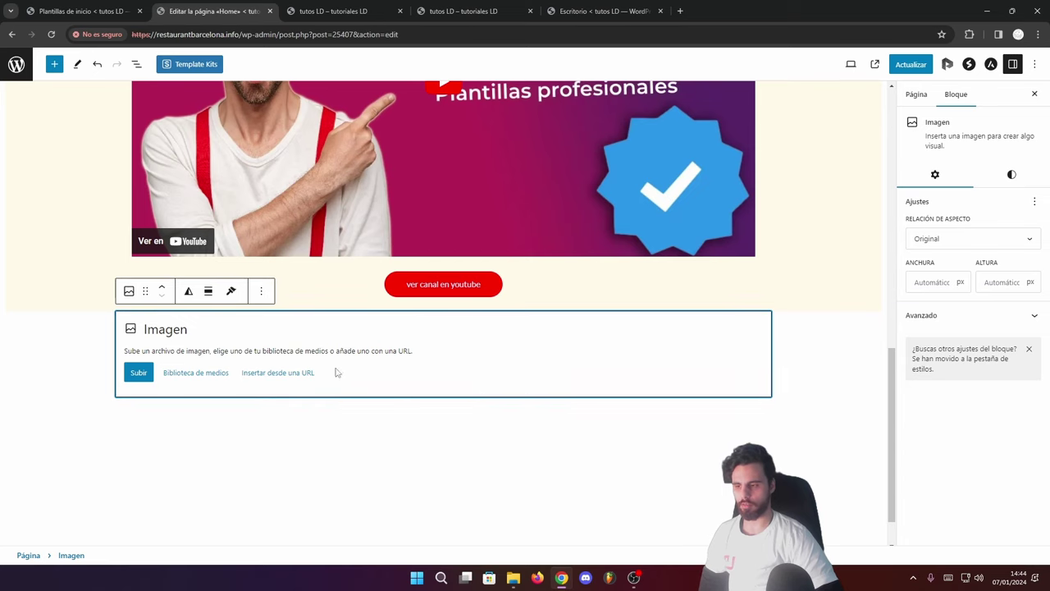
- Delete the empty Imagen block below the video section
{"action": "left_click", "coordinate": [262, 292]}
{"action": "scroll", "coordinate": [314, 492], "scroll_direction": "down", "scroll_amount": 1}
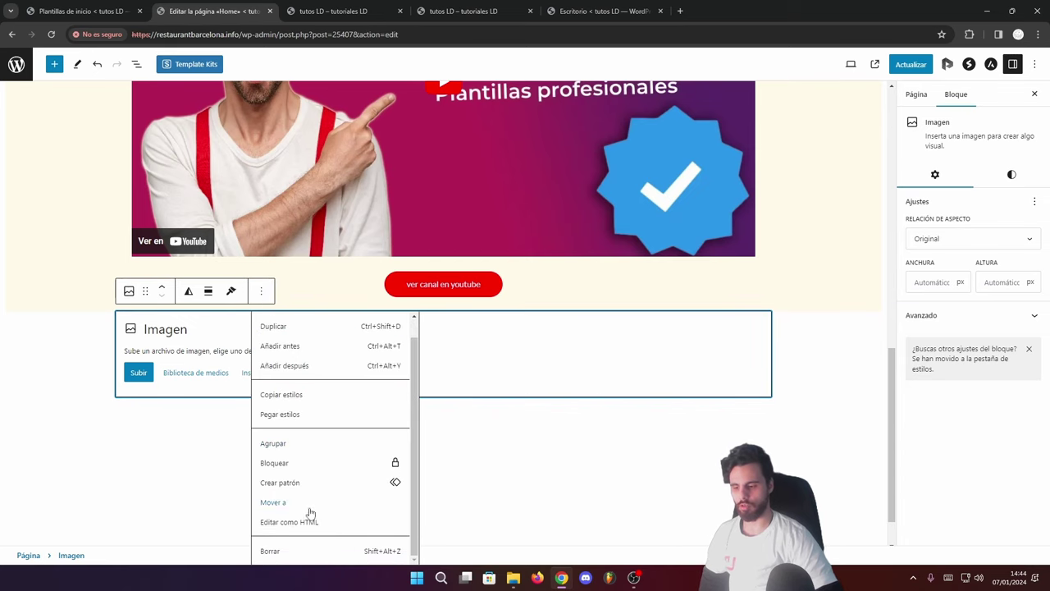
{"action": "left_click", "coordinate": [299, 551]}
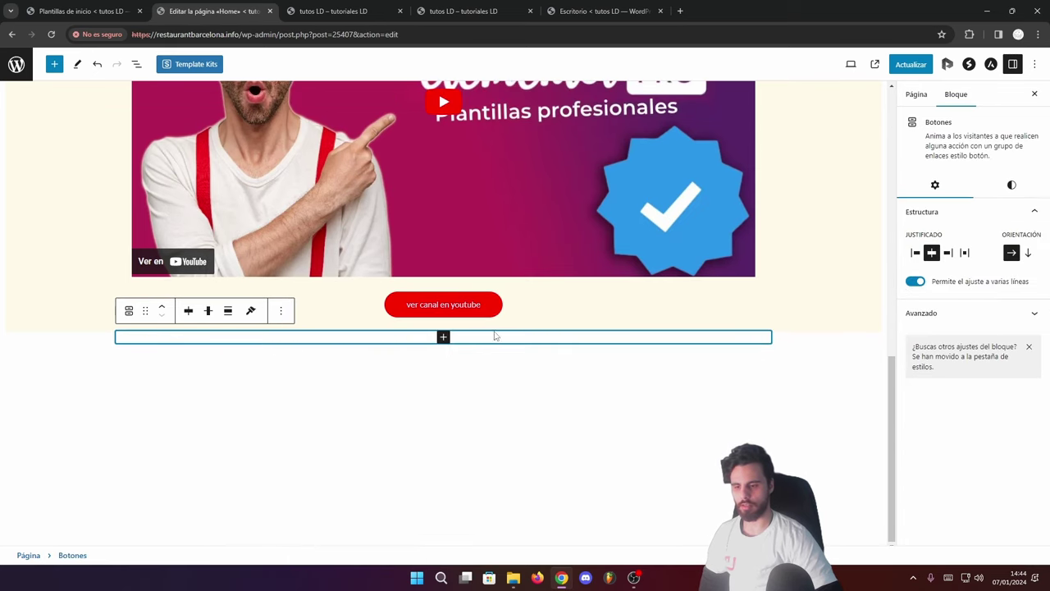
- Insert a new Imagen block below the video section and fill it with course-3-free-img.jpg from the media library
{"action": "left_click", "coordinate": [765, 326]}
{"action": "left_click", "coordinate": [797, 307]}
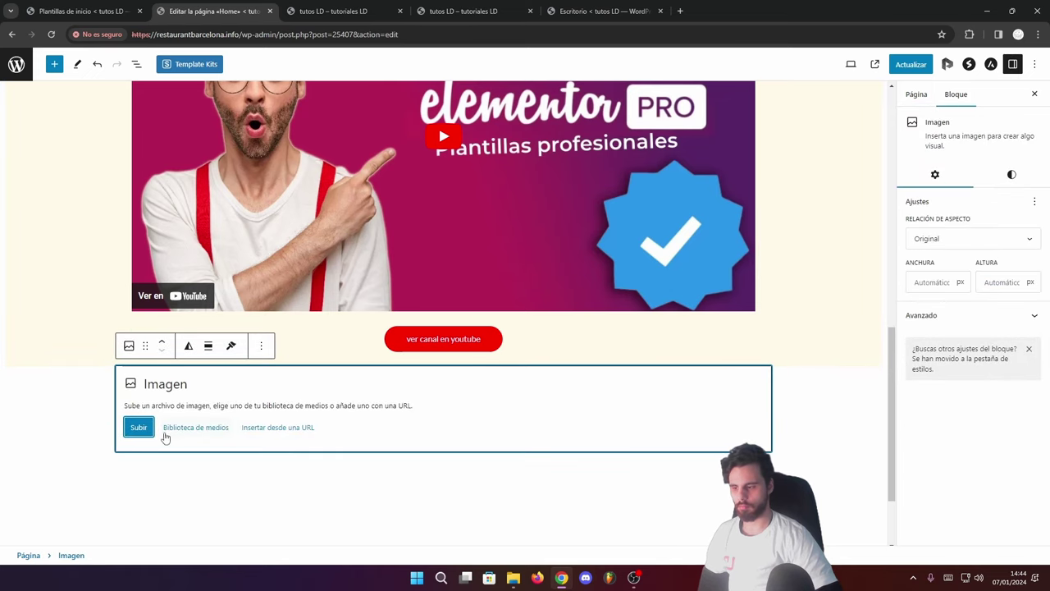
{"action": "left_click", "coordinate": [139, 428]}
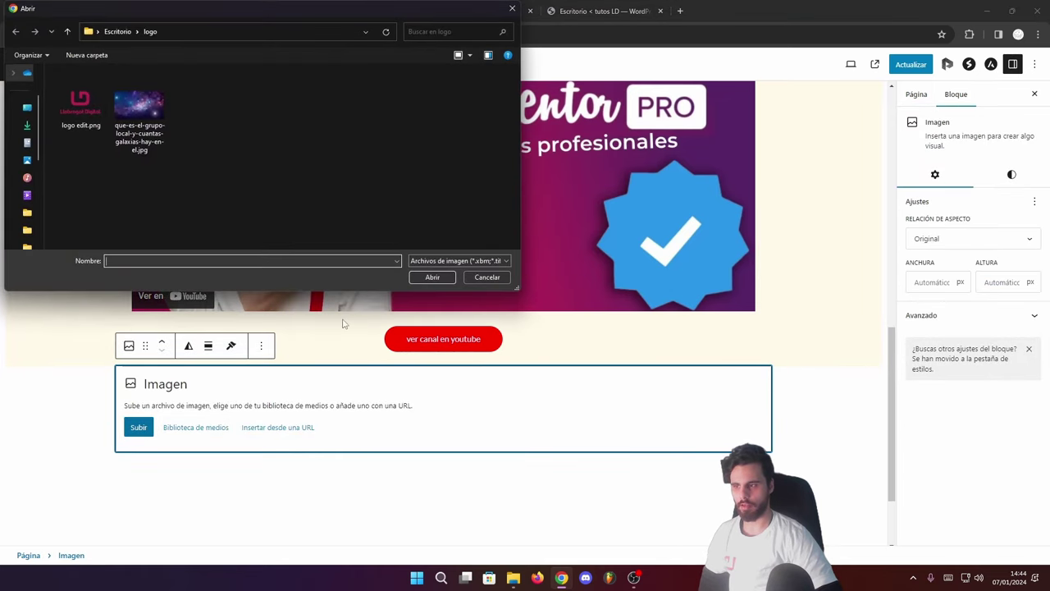
{"action": "left_click", "coordinate": [486, 277]}
{"action": "left_click", "coordinate": [197, 427]}
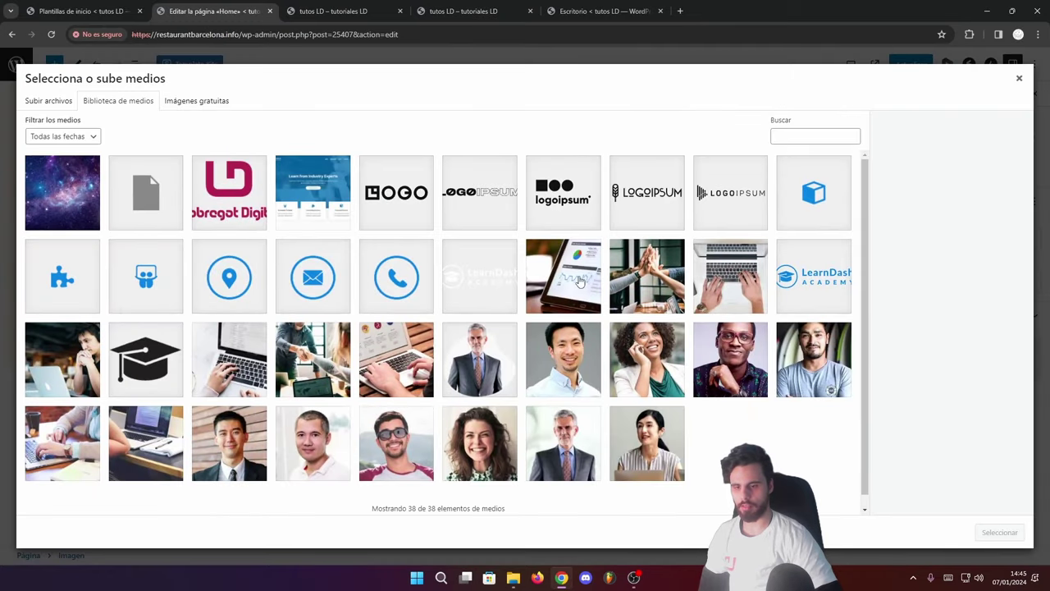
{"action": "left_click", "coordinate": [561, 282]}
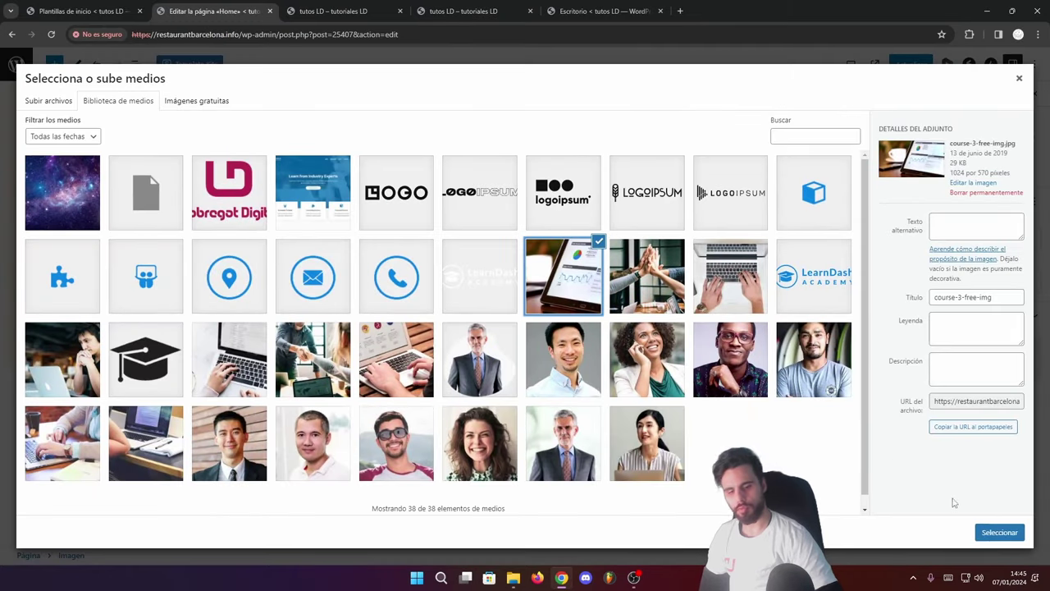
{"action": "left_click", "coordinate": [999, 531]}
- Try narrowing the inserted tablet image by its side handle, and undo the resize
{"action": "scroll", "coordinate": [771, 301], "scroll_direction": "down", "scroll_amount": 3}
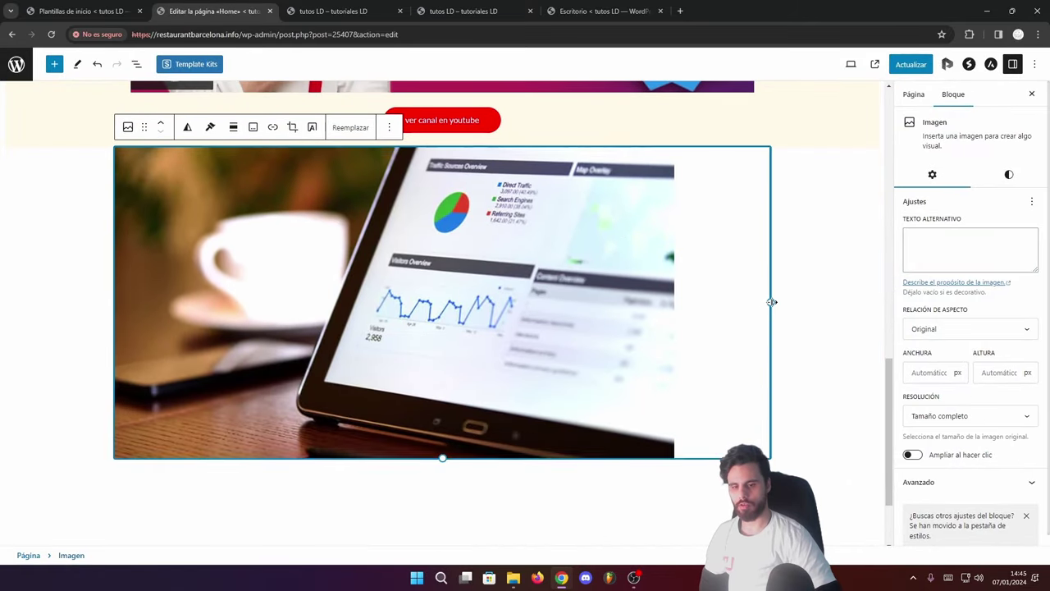
{"action": "left_click_drag", "start_coordinate": [770, 302], "coordinate": [668, 285]}
{"action": "key", "text": "ctrl+z"}
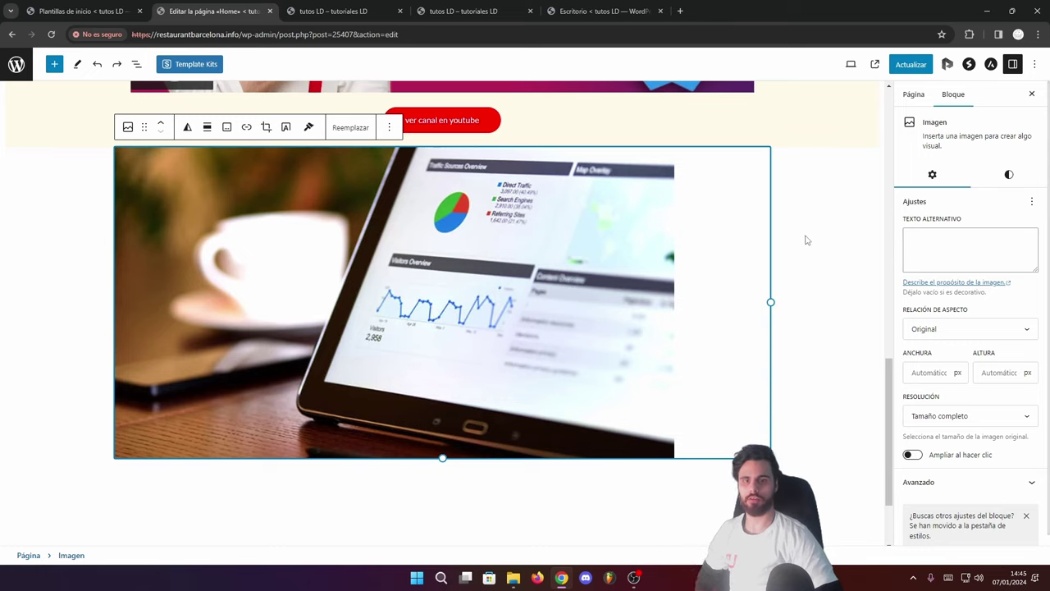
- Compare the tablet image with the video section above it and delete the image block
{"action": "scroll", "coordinate": [430, 292], "scroll_direction": "up", "scroll_amount": 2}
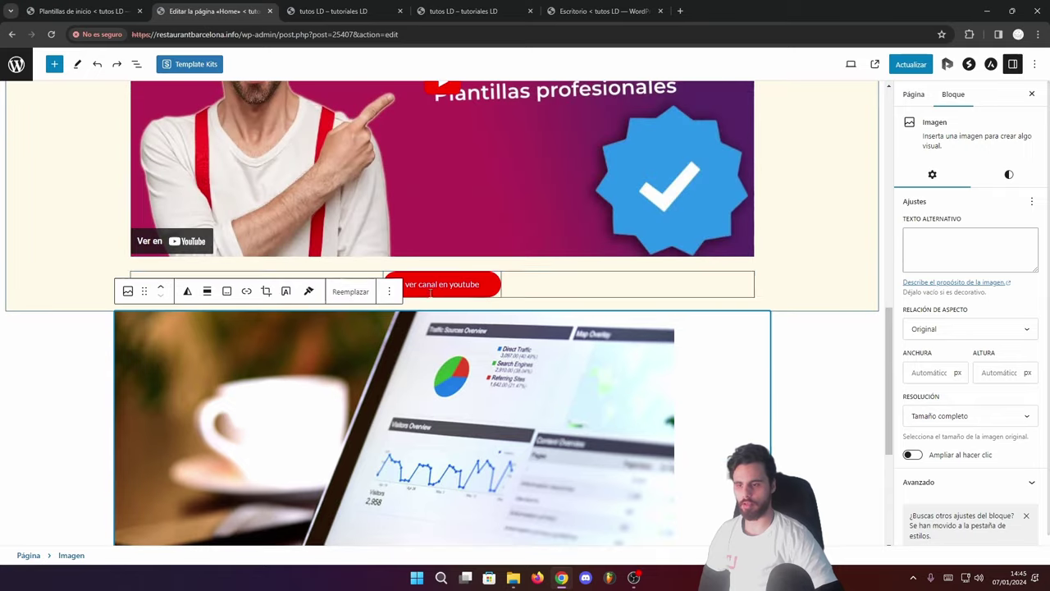
{"action": "scroll", "coordinate": [430, 293], "scroll_direction": "up", "scroll_amount": 5}
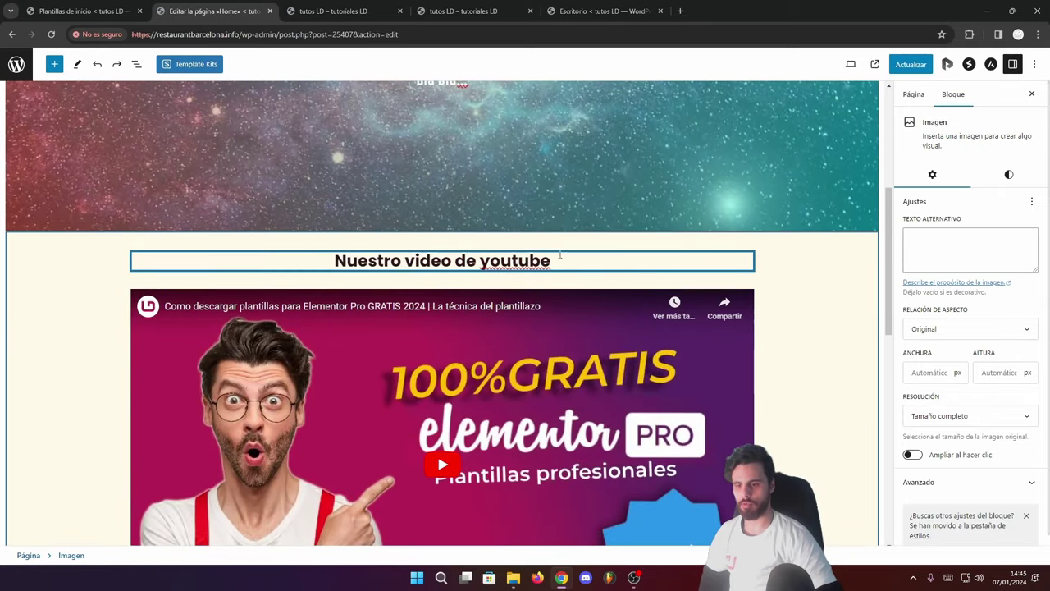
{"action": "scroll", "coordinate": [457, 383], "scroll_direction": "down", "scroll_amount": 6}
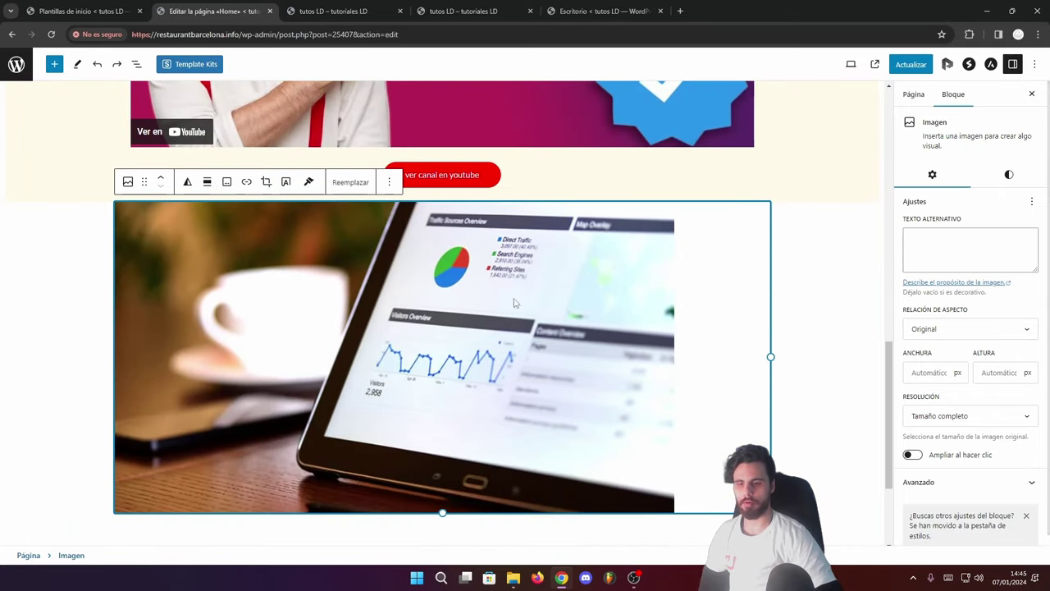
{"action": "scroll", "coordinate": [514, 303], "scroll_direction": "down", "scroll_amount": 2}
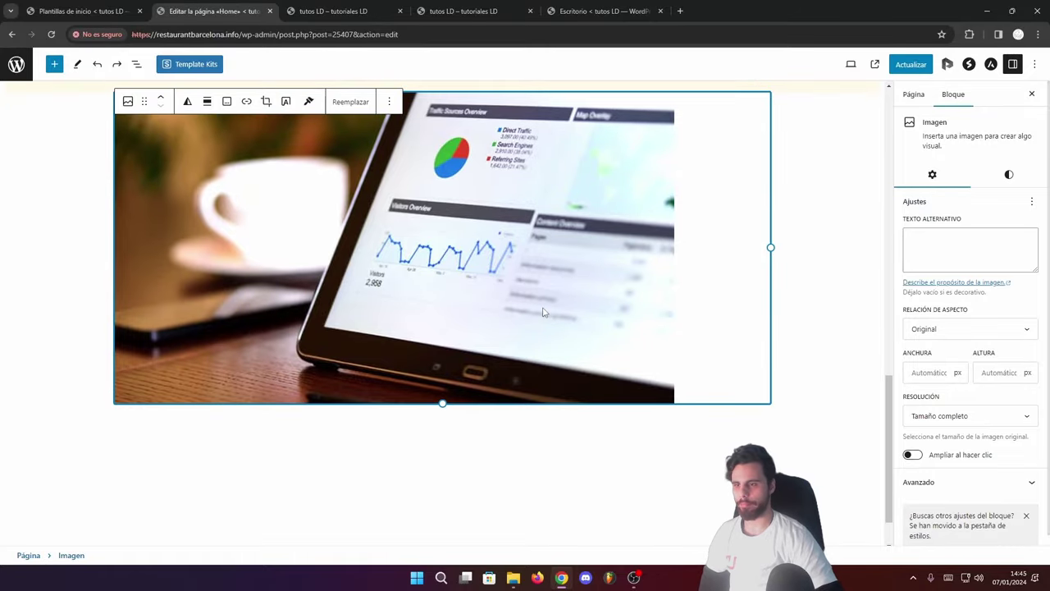
{"action": "left_click", "coordinate": [389, 100]}
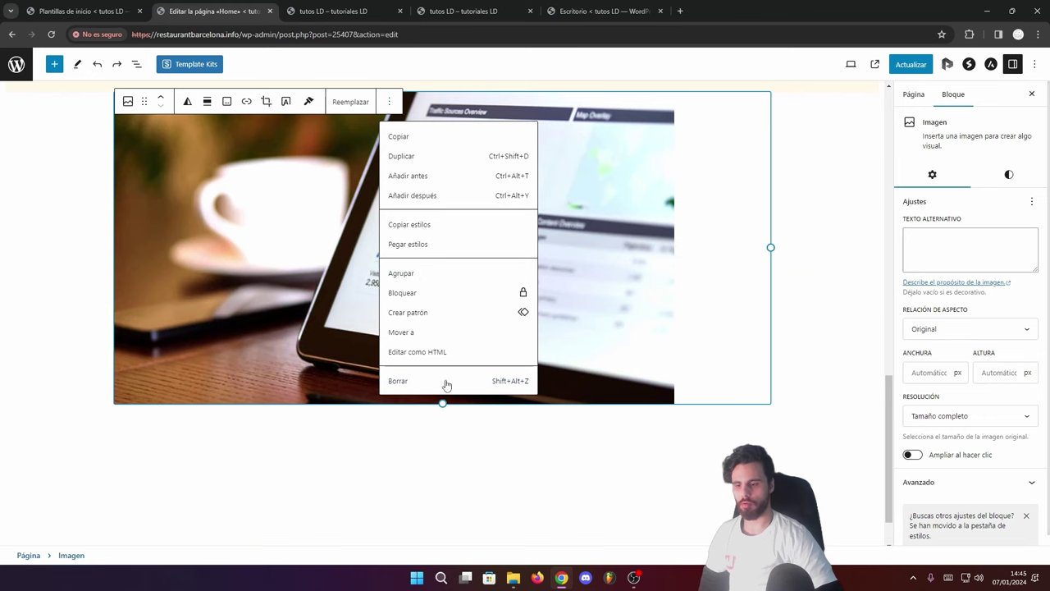
{"action": "left_click", "coordinate": [446, 381]}
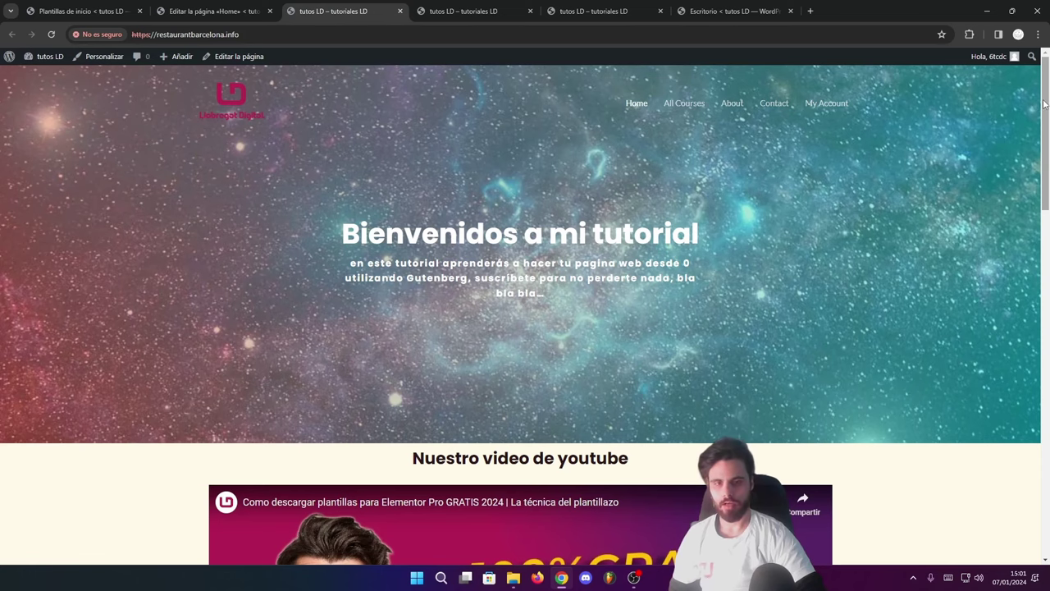
- Examine the published page's three-column row with photo, map and information box and its footer, and reload the page
{"action": "left_click_drag", "start_coordinate": [1044, 104], "coordinate": [1021, 376]}
{"action": "scroll", "coordinate": [1021, 375], "scroll_direction": "down", "scroll_amount": 2}
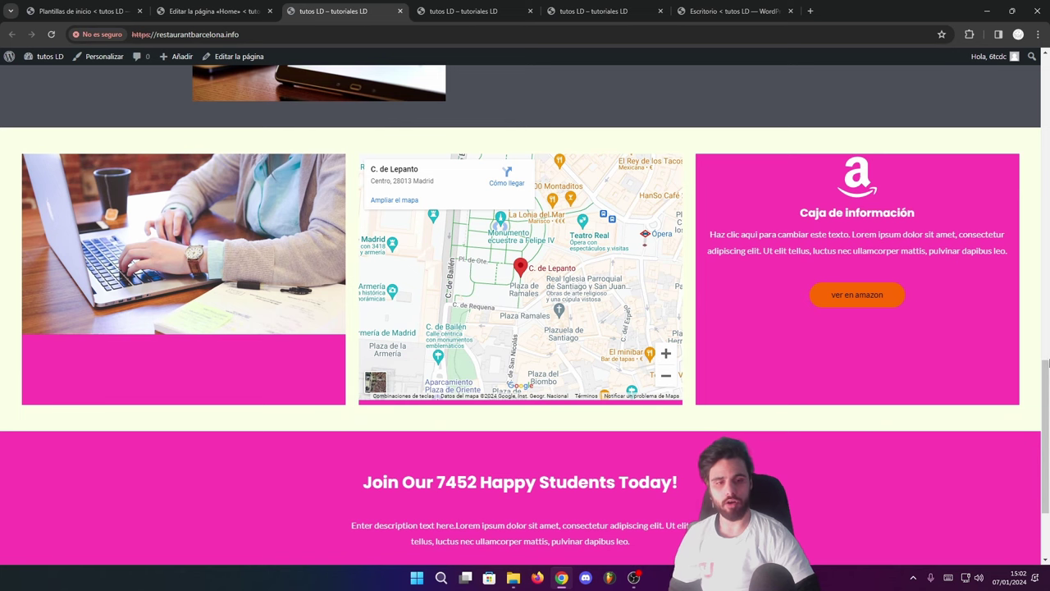
{"action": "left_click_drag", "start_coordinate": [1046, 351], "coordinate": [1046, 375]}
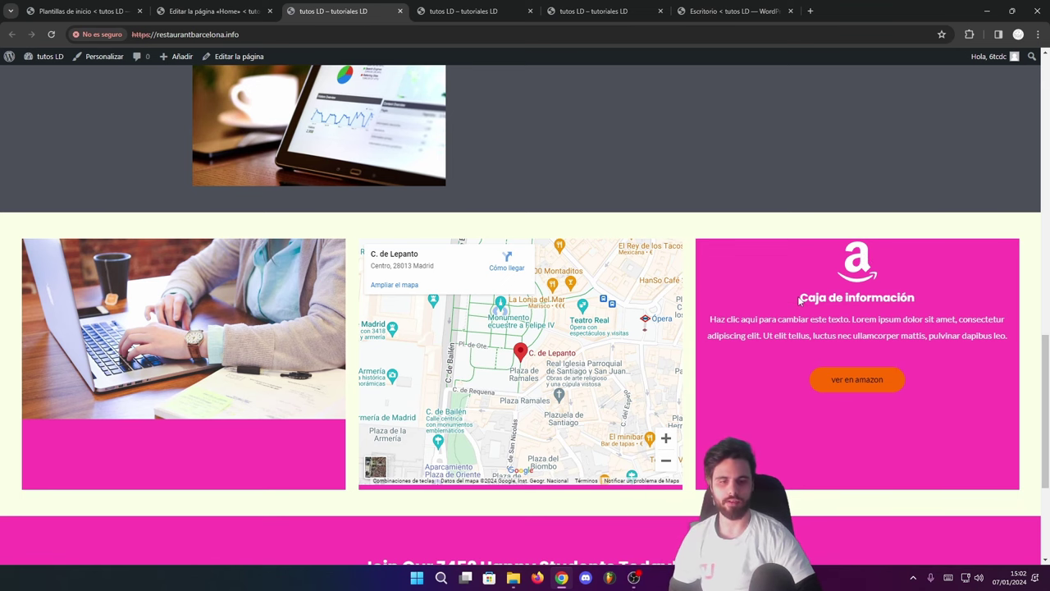
{"action": "left_click_drag", "start_coordinate": [1045, 361], "coordinate": [1045, 416]}
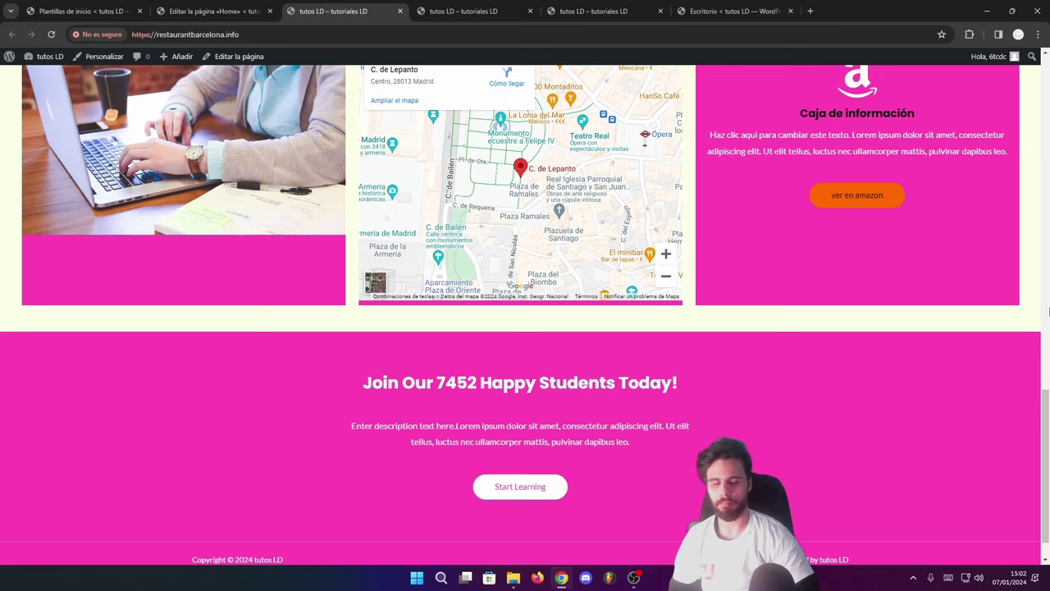
{"action": "scroll", "coordinate": [1048, 311], "scroll_direction": "down", "scroll_amount": 1}
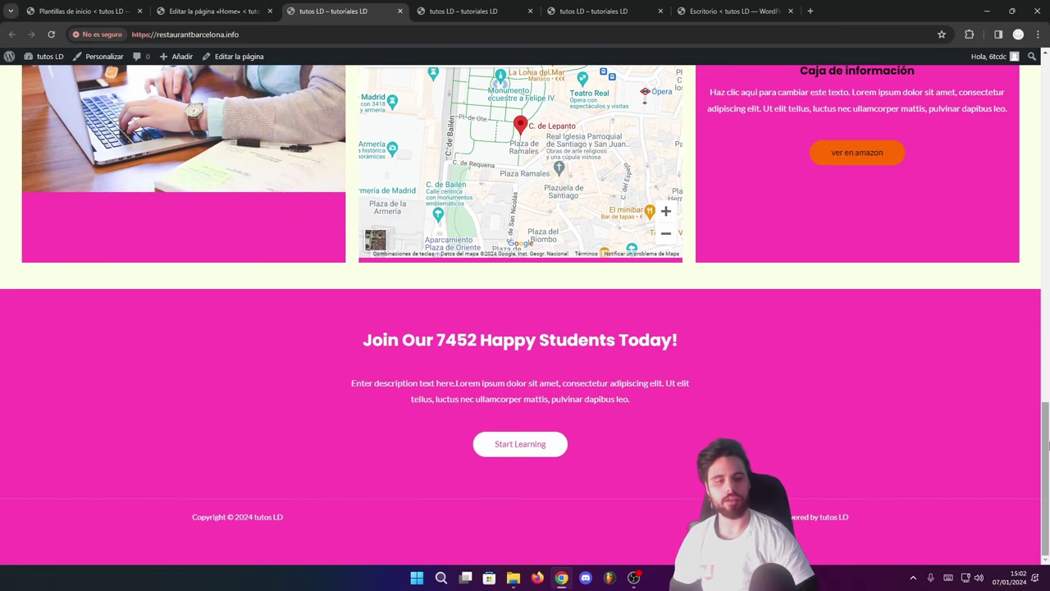
{"action": "key", "text": "F5"}
{"action": "key", "text": "Home"}
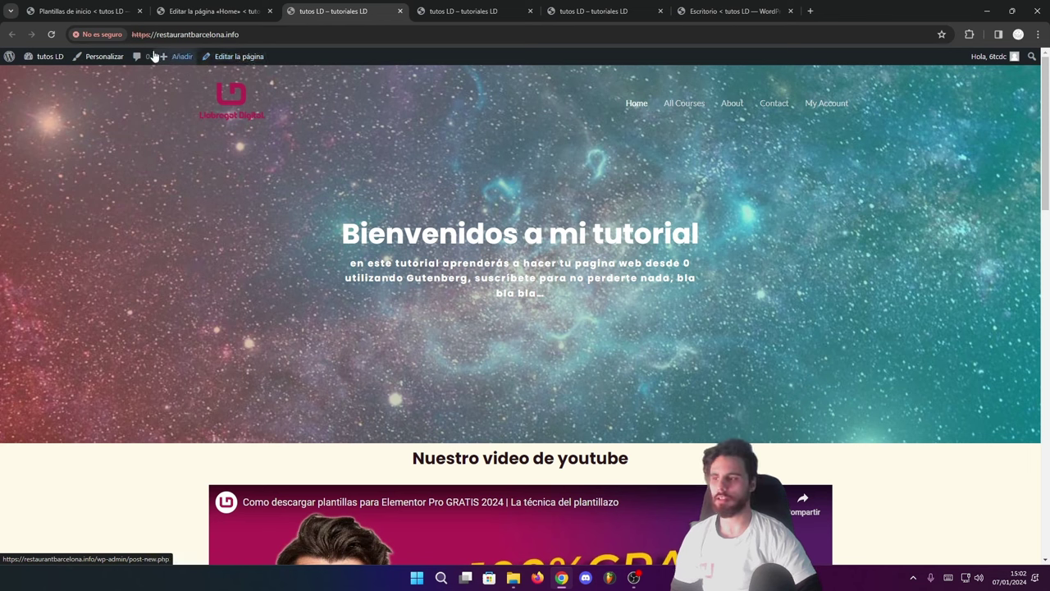
- Open the site customizer and go to the site title and logo settings in the header builder
{"action": "left_click", "coordinate": [93, 59]}
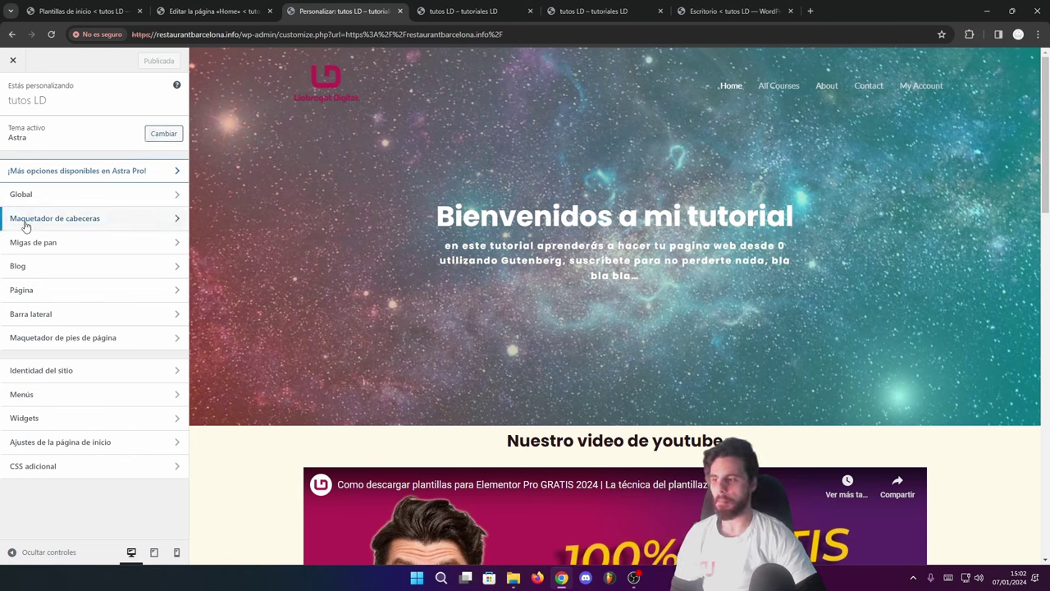
{"action": "left_click", "coordinate": [92, 221]}
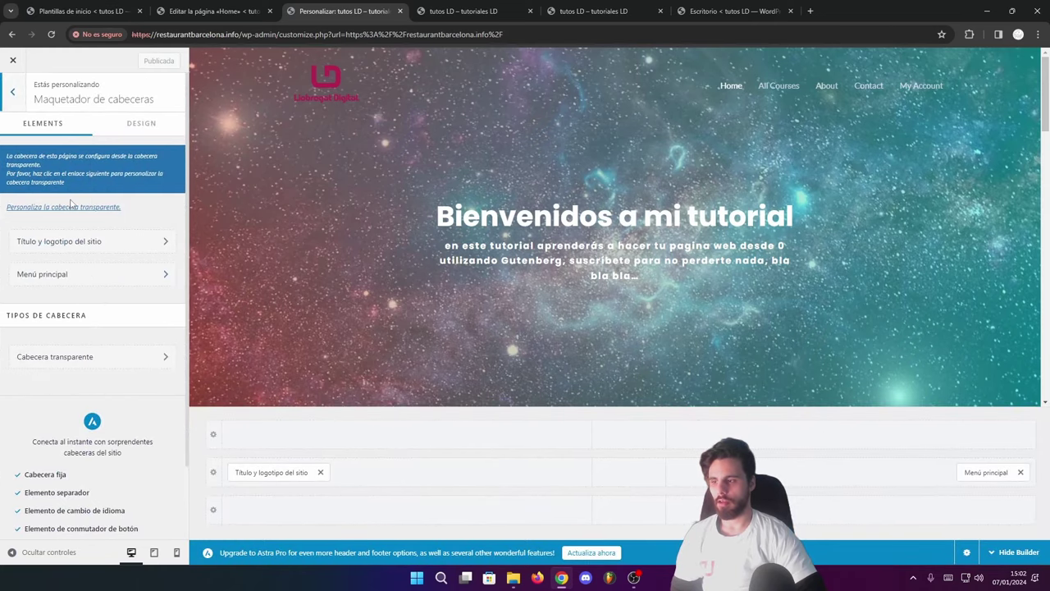
{"action": "left_click", "coordinate": [78, 247]}
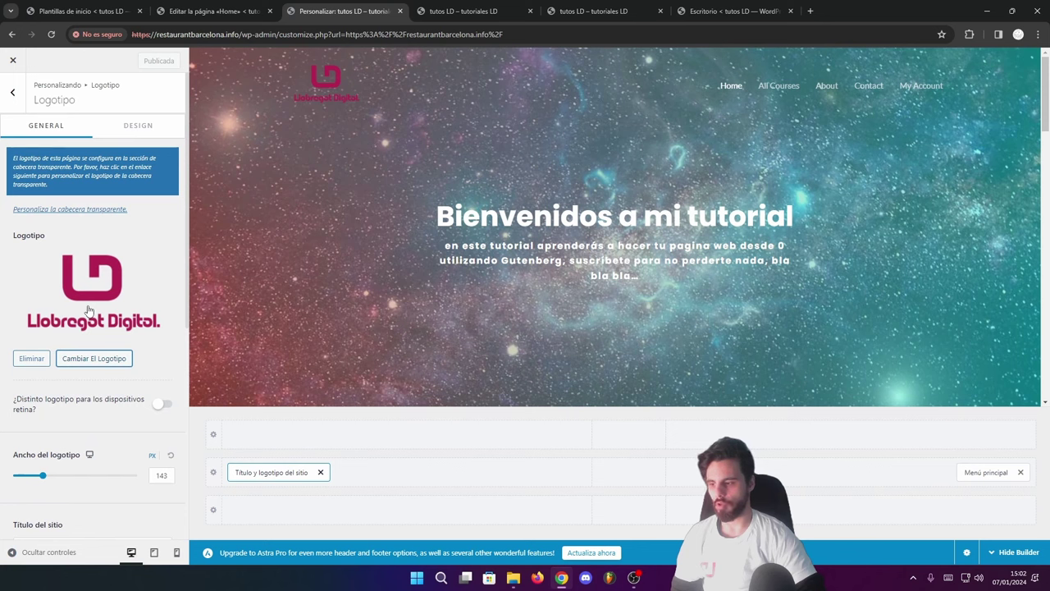
- Try shrinking the logo width to 46 px and reset it to its default
{"action": "scroll", "coordinate": [88, 310], "scroll_direction": "down", "scroll_amount": 2}
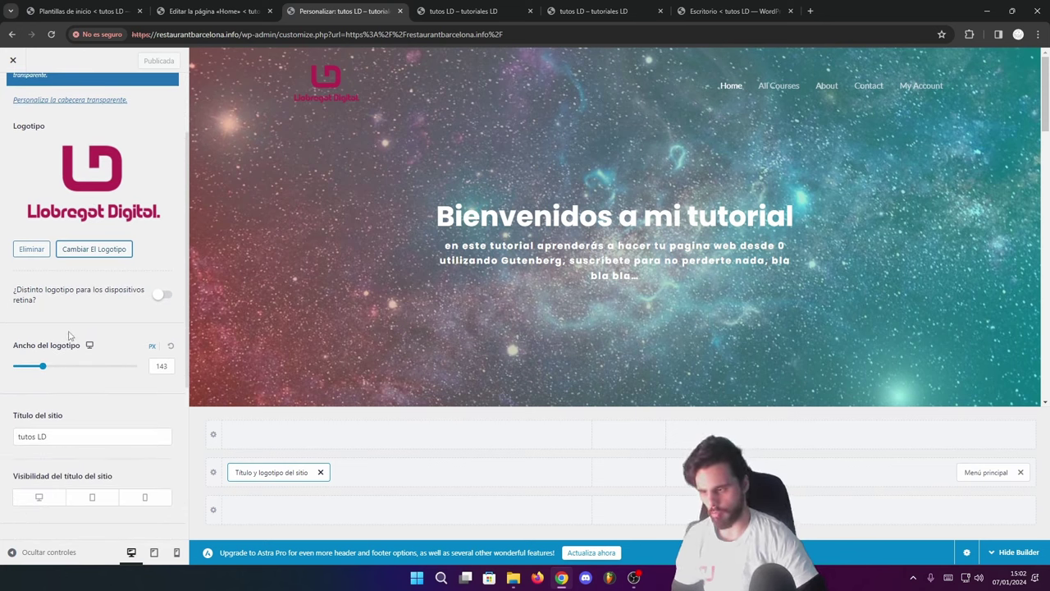
{"action": "mouse_move", "coordinate": [44, 373]}
{"action": "left_mouse_down"}
{"action": "mouse_move", "coordinate": [24, 370]}
{"action": "mouse_move", "coordinate": [35, 359]}
{"action": "left_mouse_up"}
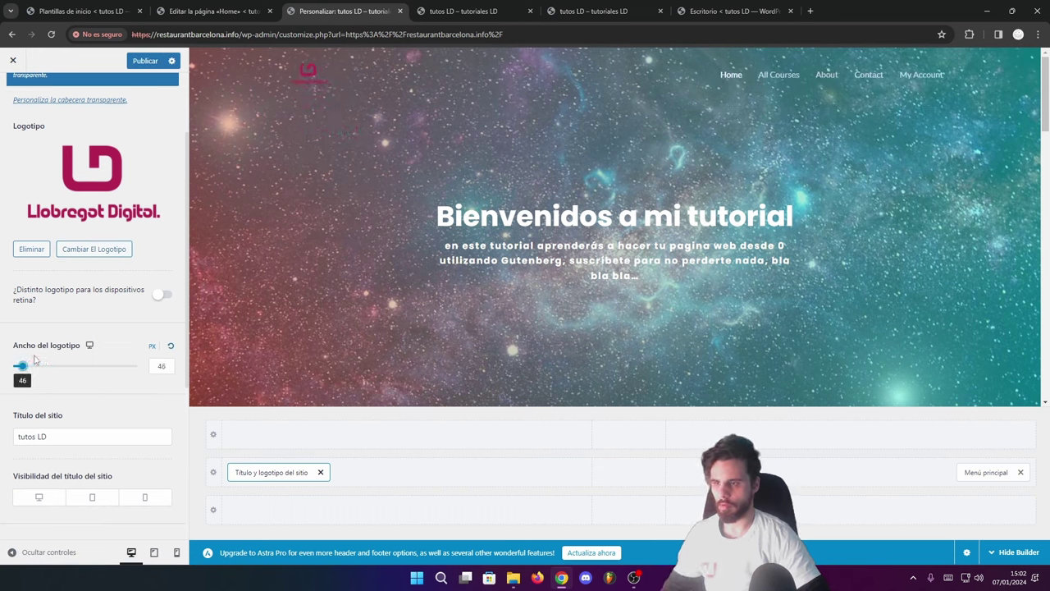
{"action": "left_click", "coordinate": [169, 347]}
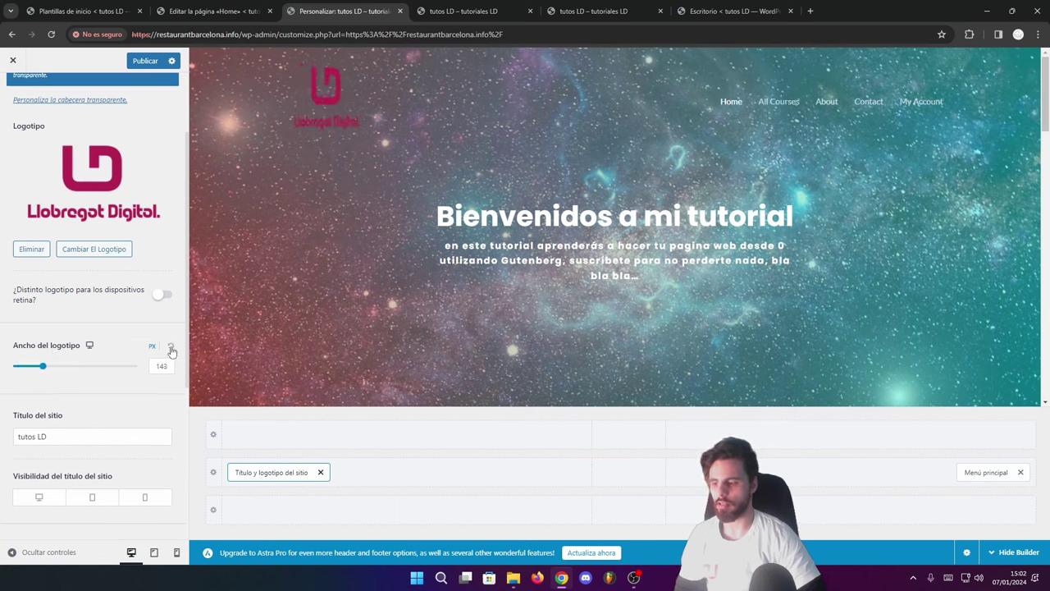
- Look over the site title, short description and visibility options, and open the transparent header's settings
{"action": "scroll", "coordinate": [169, 350], "scroll_direction": "down", "scroll_amount": 3}
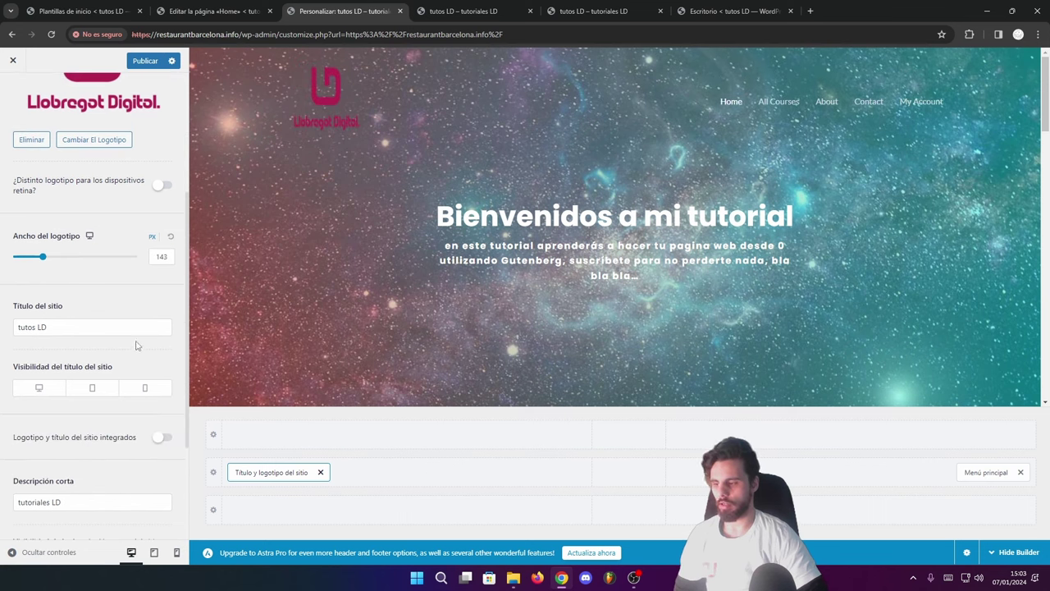
{"action": "triple_click", "coordinate": [68, 325]}
{"action": "scroll", "coordinate": [94, 322], "scroll_direction": "down", "scroll_amount": 3}
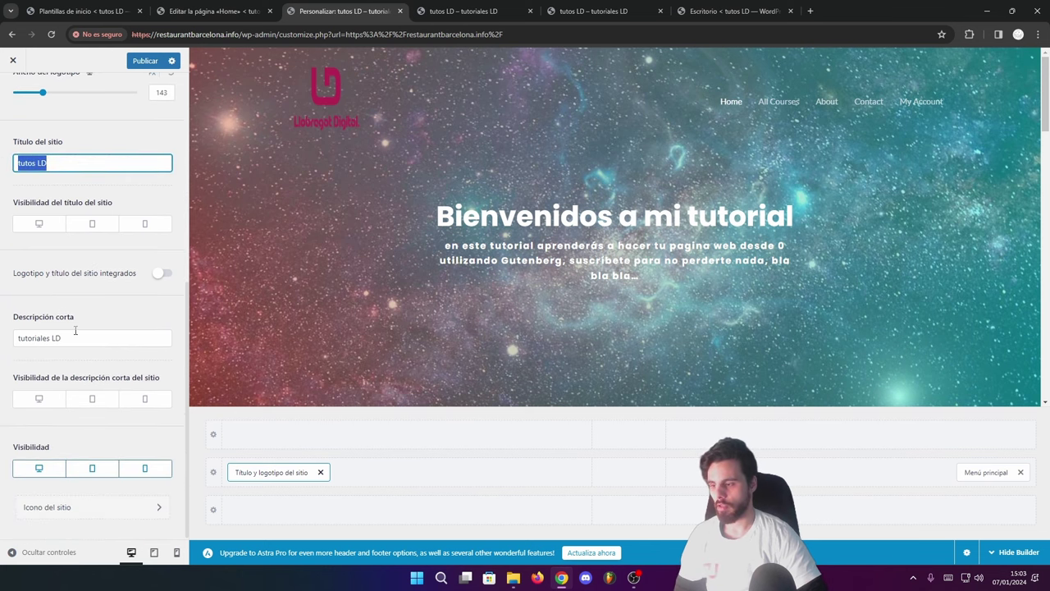
{"action": "scroll", "coordinate": [118, 316], "scroll_direction": "up", "scroll_amount": 5}
{"action": "scroll", "coordinate": [118, 316], "scroll_direction": "up", "scroll_amount": 6}
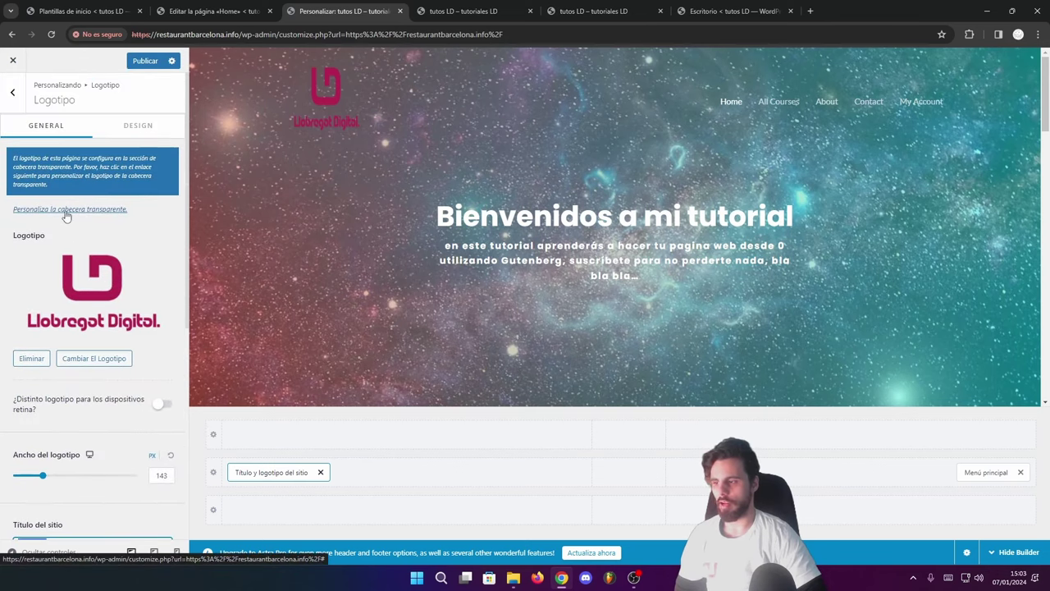
{"action": "left_click", "coordinate": [70, 210]}
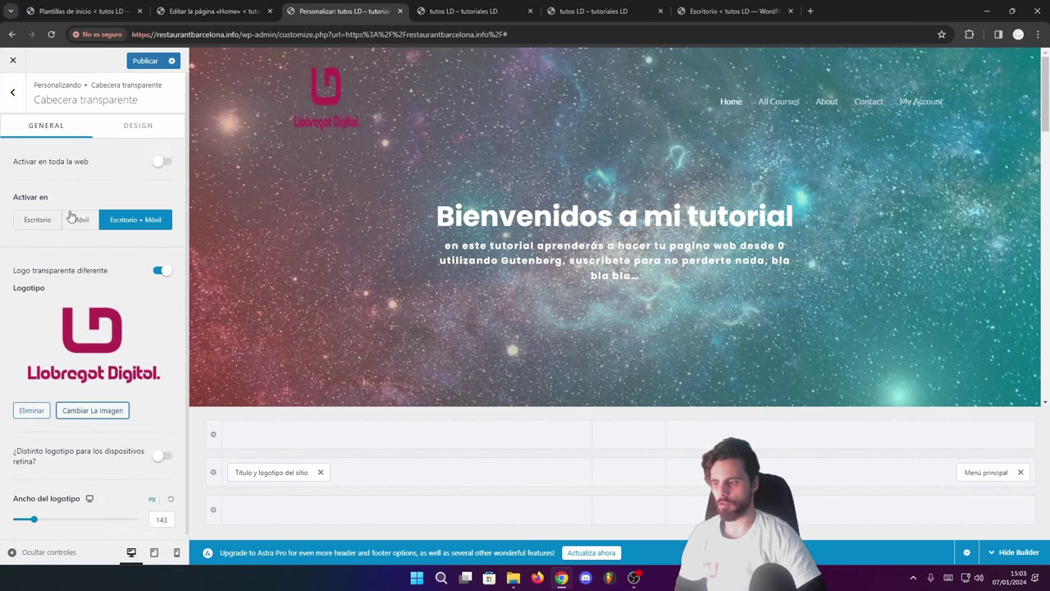
- Try site-wide activation and a thicker bottom border for the transparent header, switching activation back off and returning the border to 0 px
{"action": "left_click", "coordinate": [162, 164]}
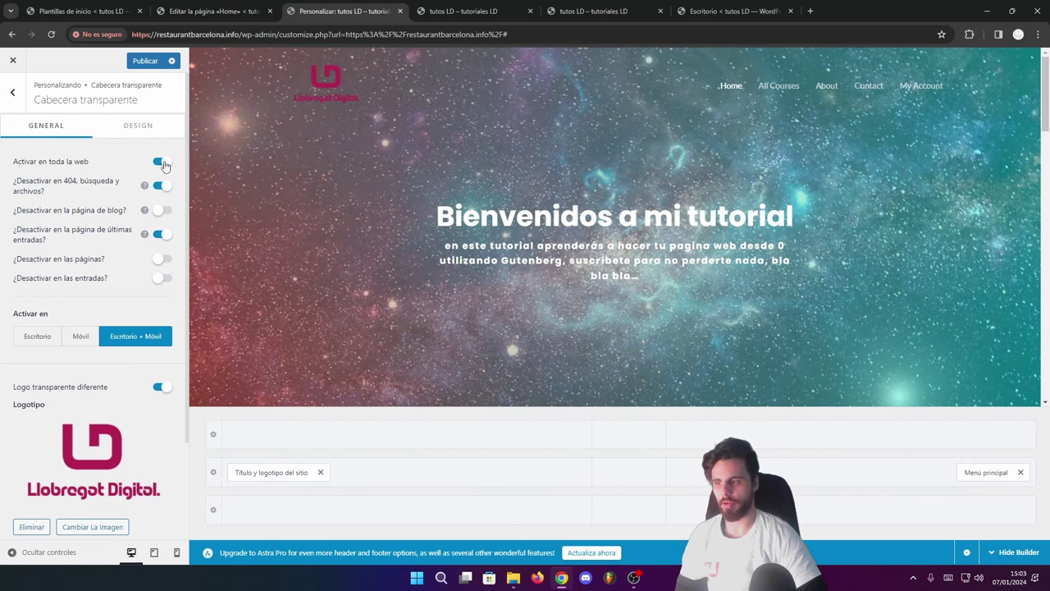
{"action": "left_click", "coordinate": [164, 163]}
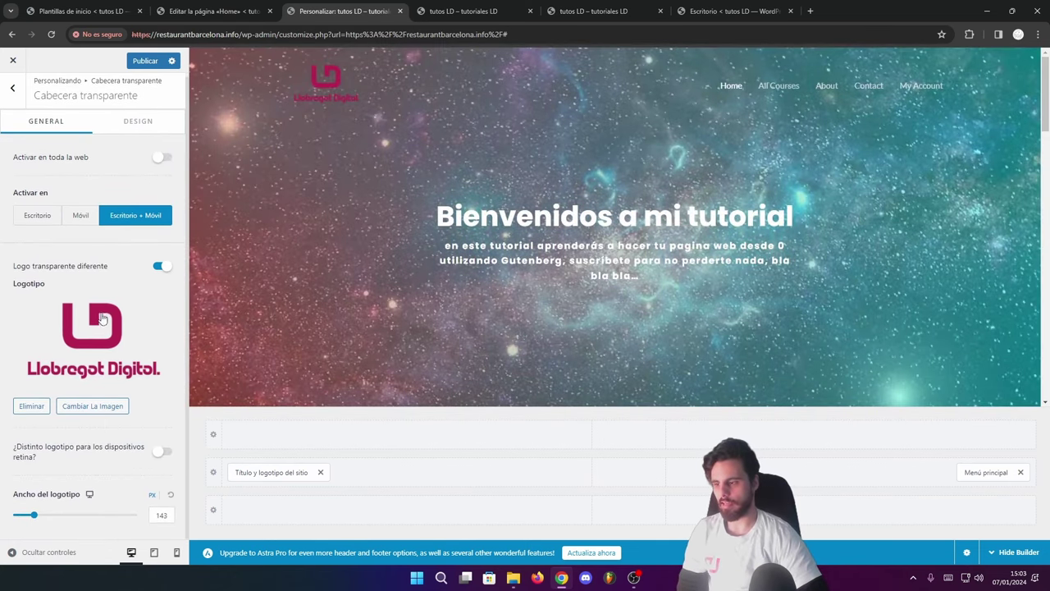
{"action": "left_click", "coordinate": [133, 127]}
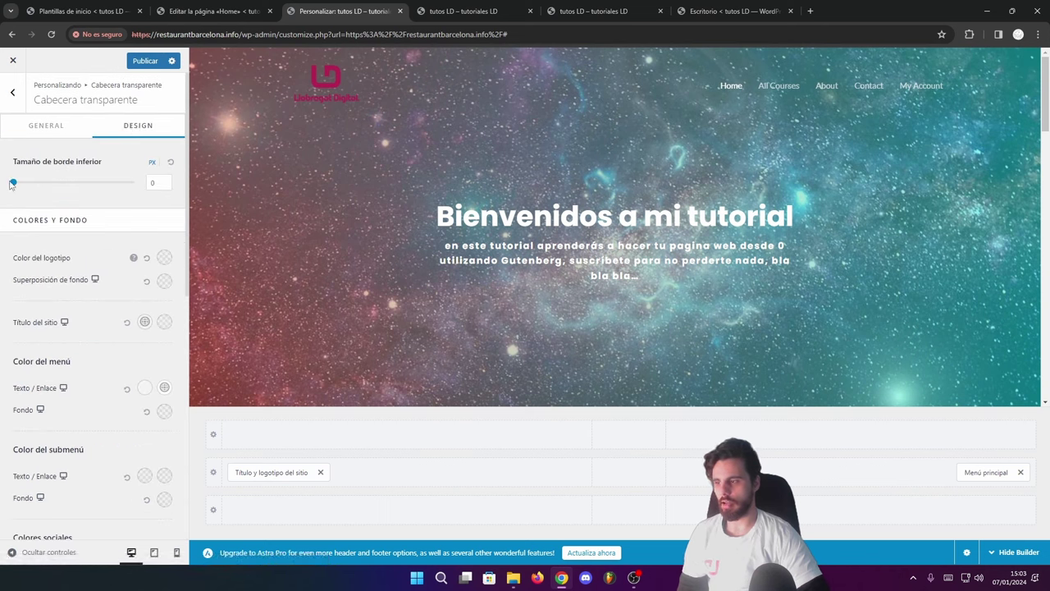
{"action": "left_click_drag", "start_coordinate": [13, 183], "coordinate": [37, 186]}
{"action": "mouse_move", "coordinate": [11, 187]}
{"action": "left_mouse_down"}
{"action": "mouse_move", "coordinate": [64, 187]}
{"action": "mouse_move", "coordinate": [4, 189]}
{"action": "left_mouse_up"}
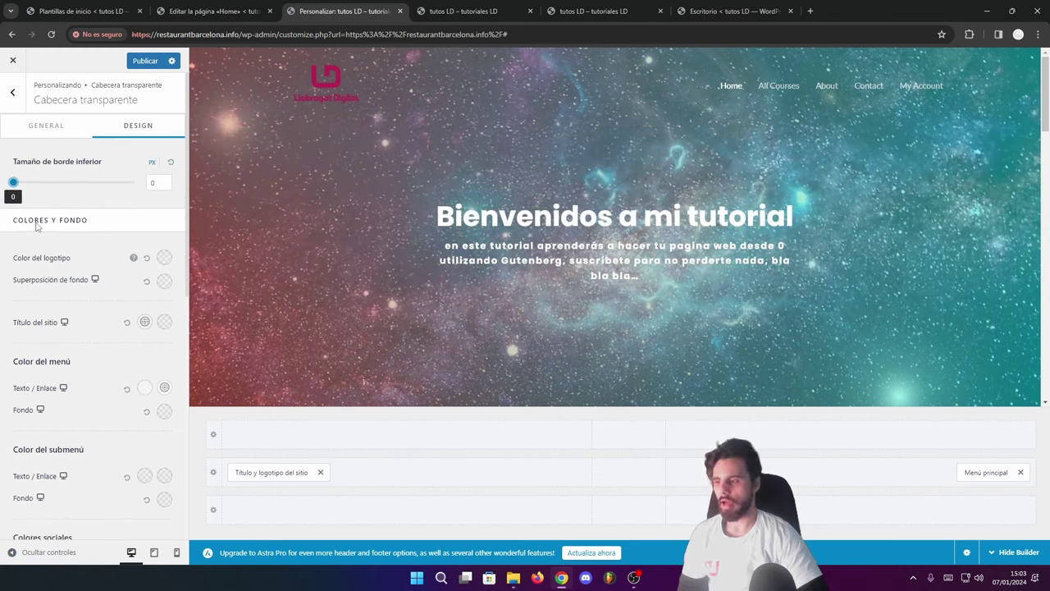
- Set the transparent header's logo colour to white (FFFFFF)
{"action": "left_click", "coordinate": [164, 259]}
{"action": "left_click", "coordinate": [108, 284]}
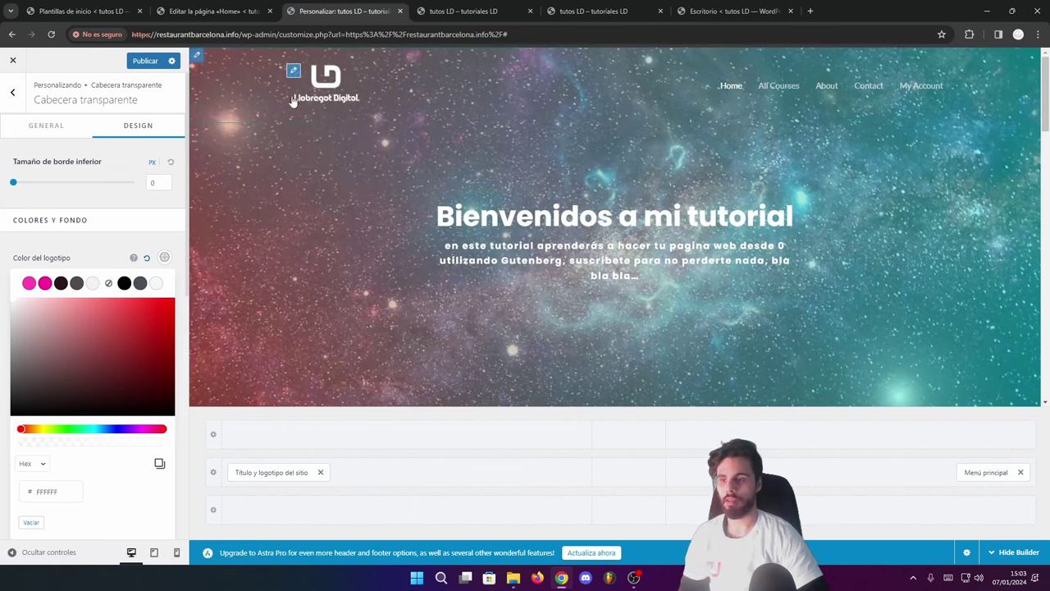
{"action": "left_click", "coordinate": [169, 240]}
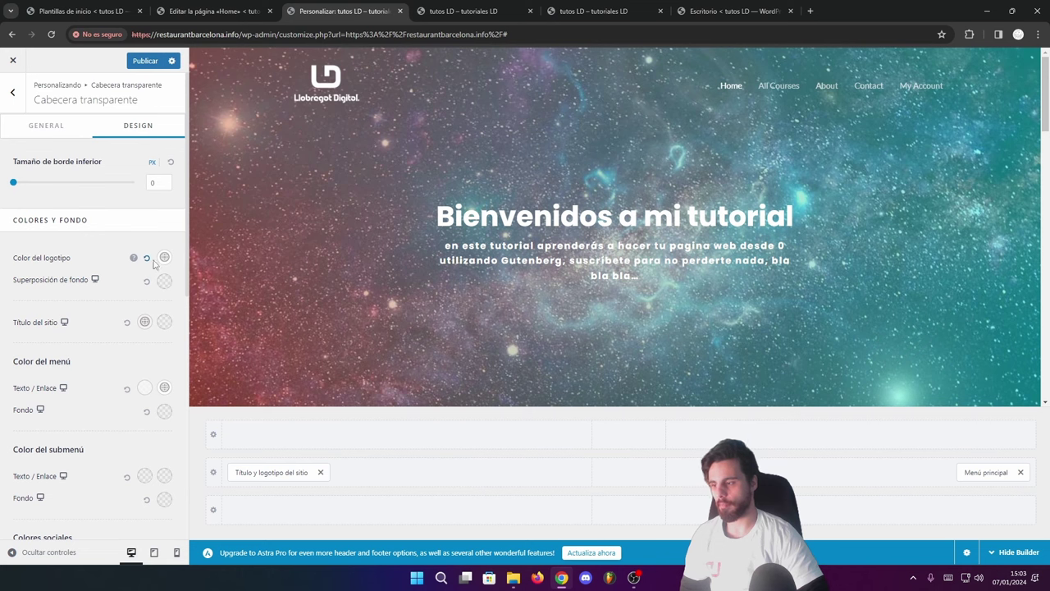
{"action": "scroll", "coordinate": [84, 303], "scroll_direction": "down", "scroll_amount": 1}
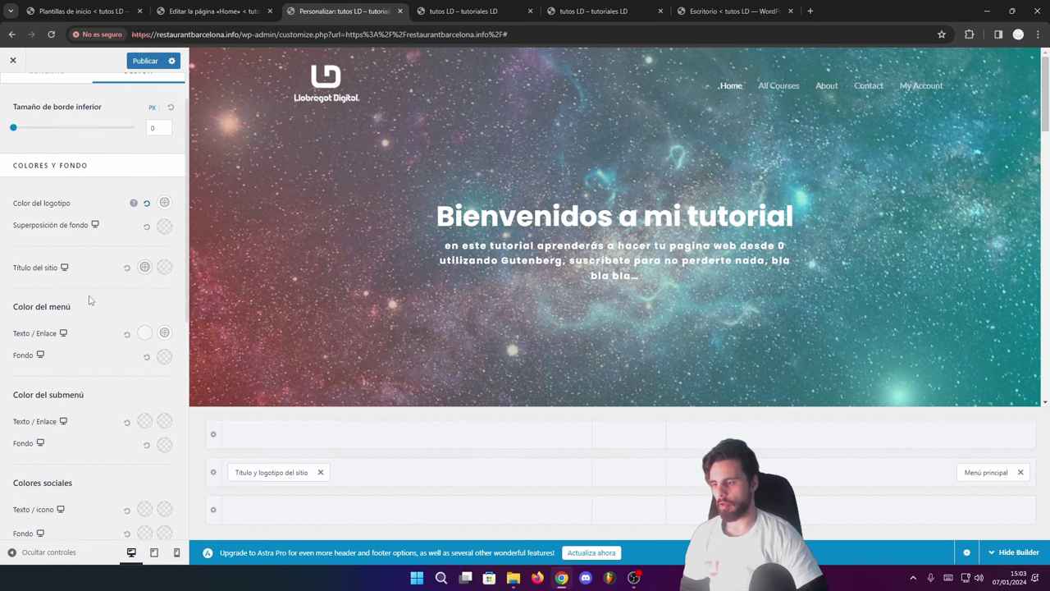
{"action": "scroll", "coordinate": [97, 296], "scroll_direction": "down", "scroll_amount": 2}
{"action": "scroll", "coordinate": [97, 295], "scroll_direction": "up", "scroll_amount": 3}
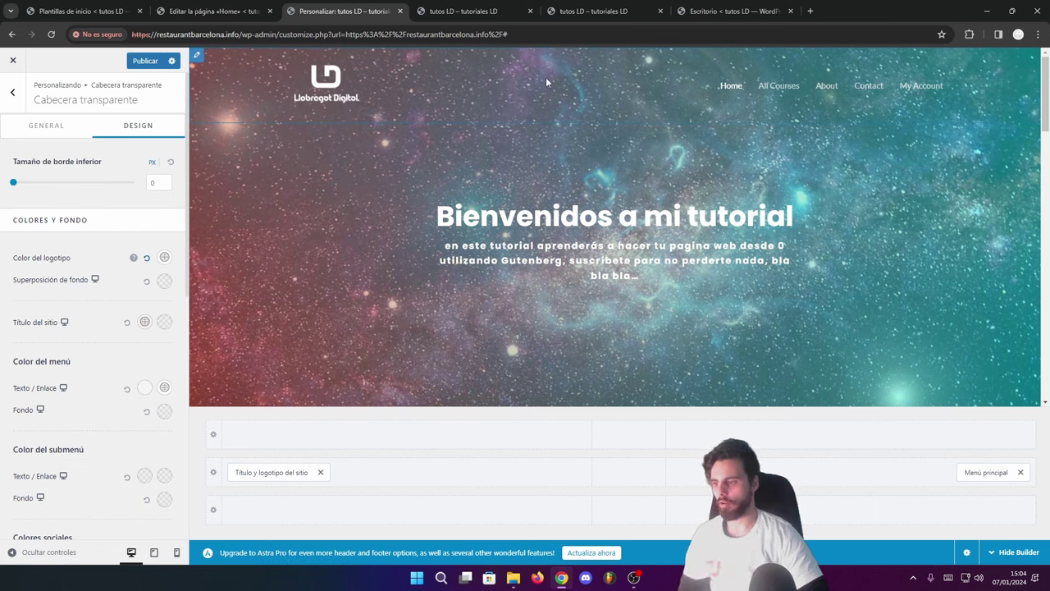
- Try dark grey 4B4F58 and black as the transparent header's background overlay, and lower the grey's opacity to 4C5059CF
{"action": "left_click", "coordinate": [164, 280]}
{"action": "left_click", "coordinate": [77, 261]}
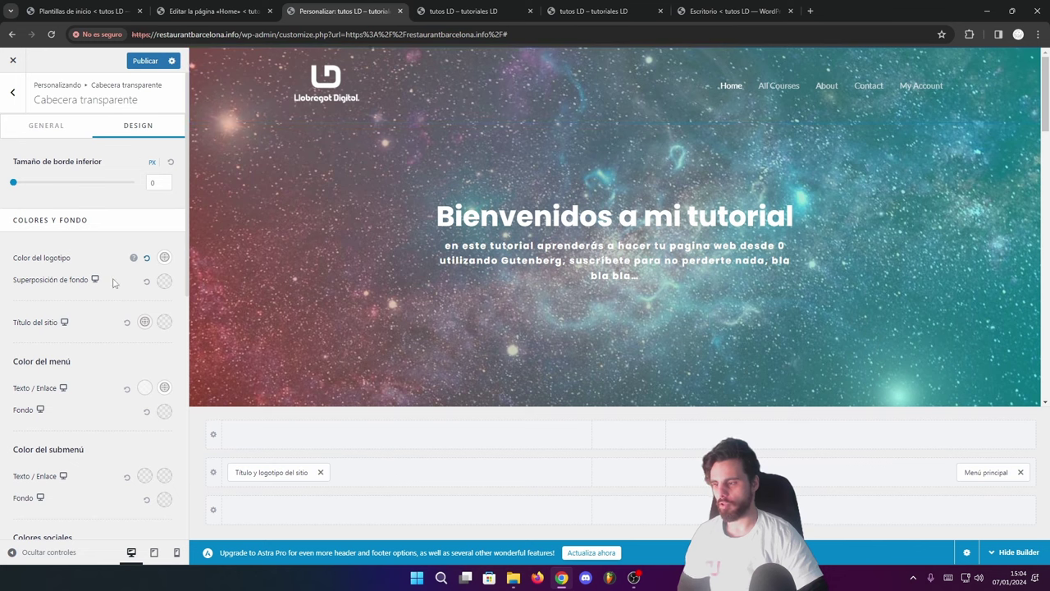
{"action": "left_click", "coordinate": [164, 281]}
{"action": "left_click", "coordinate": [139, 307]}
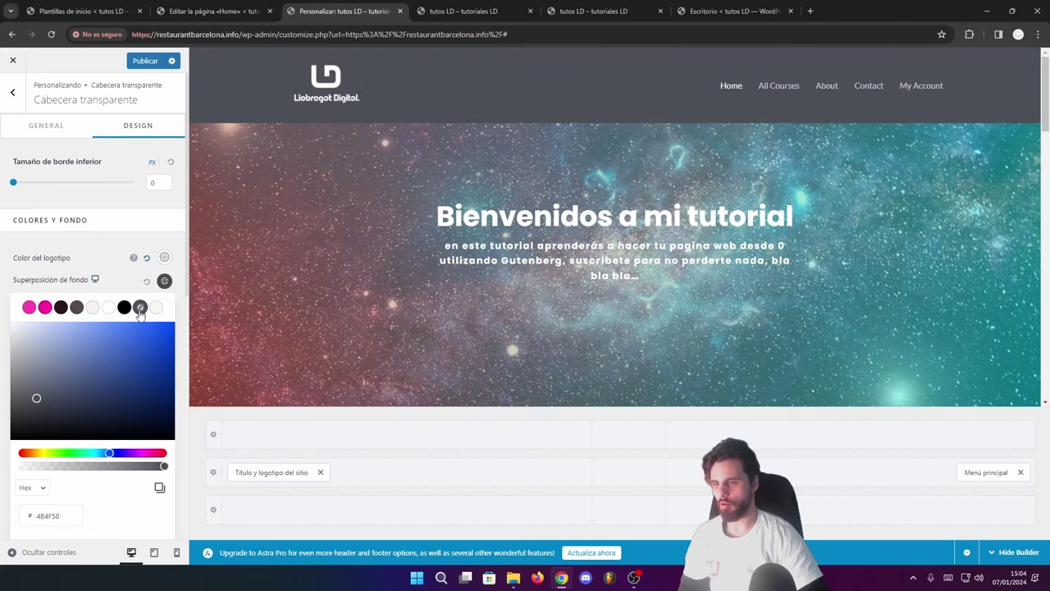
{"action": "left_click", "coordinate": [124, 307]}
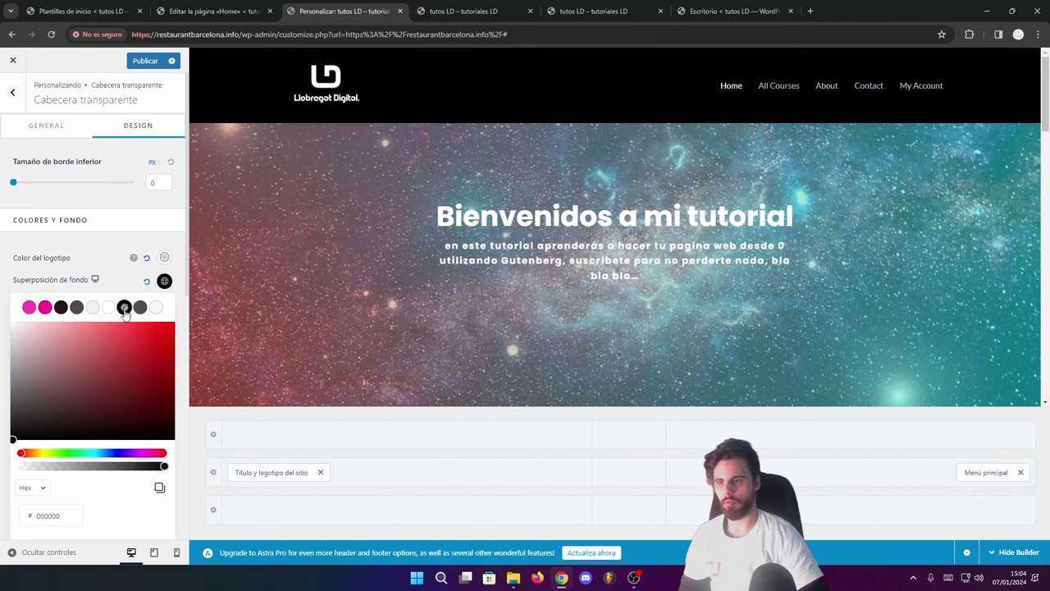
{"action": "left_click", "coordinate": [139, 307]}
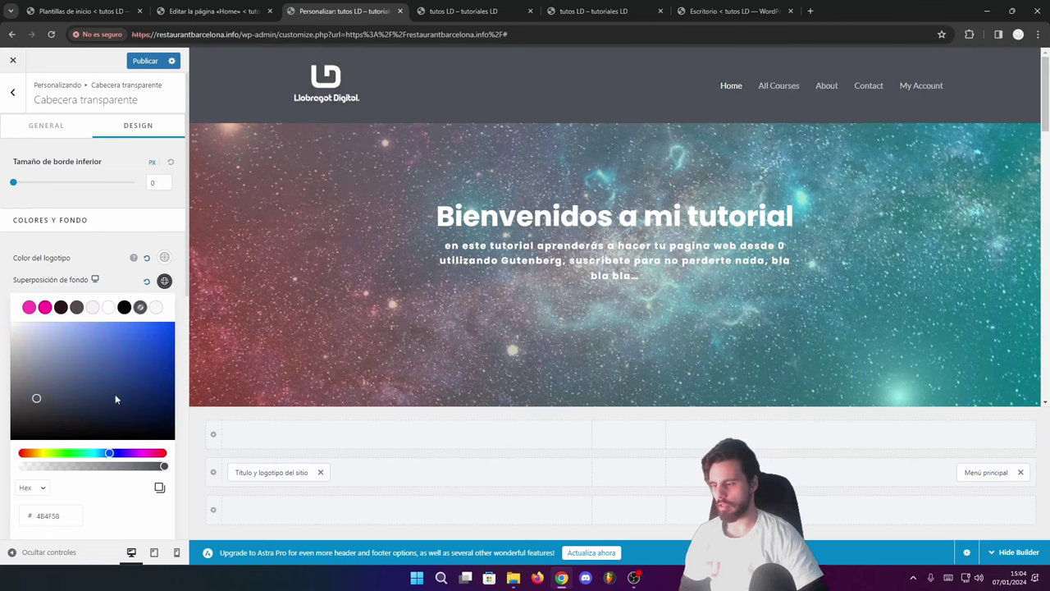
{"action": "mouse_move", "coordinate": [163, 466]}
{"action": "left_mouse_down"}
{"action": "mouse_move", "coordinate": [5, 472]}
{"action": "mouse_move", "coordinate": [173, 472]}
{"action": "mouse_move", "coordinate": [1, 469]}
{"action": "mouse_move", "coordinate": [195, 465]}
{"action": "mouse_move", "coordinate": [146, 466]}
{"action": "left_mouse_up"}
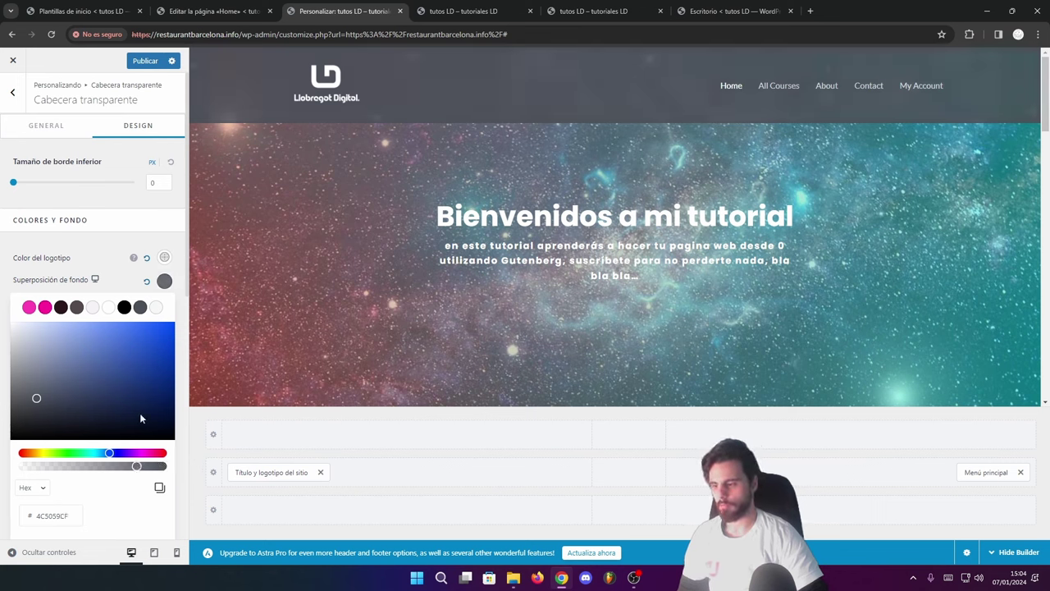
- Set the transparent header's background overlay to a semi-transparent blue, about 0006FF8F, publish the changes and check the preview
{"action": "left_click", "coordinate": [179, 331]}
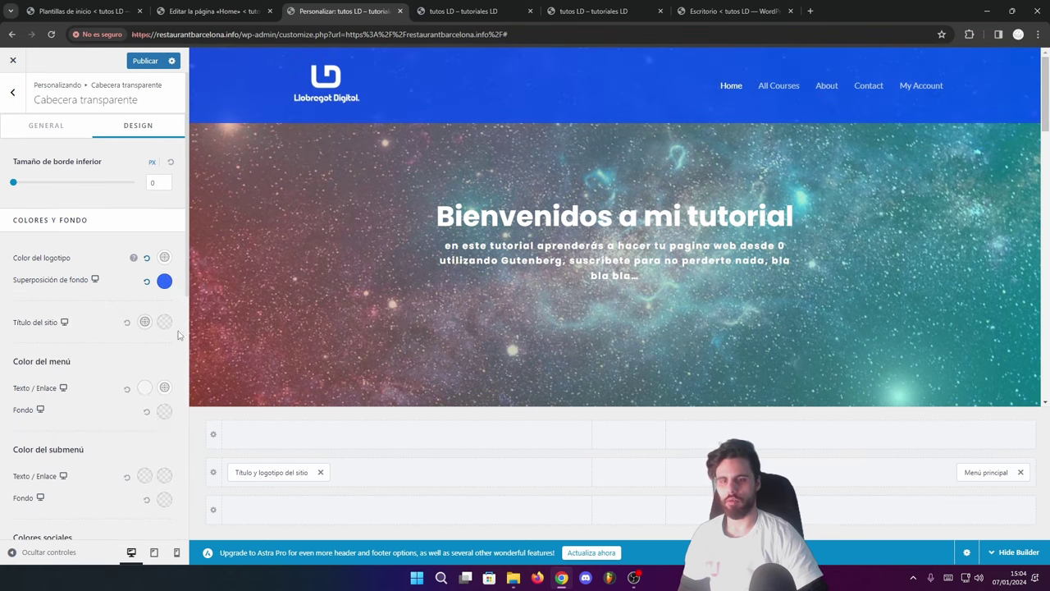
{"action": "left_click", "coordinate": [164, 281]}
{"action": "left_click_drag", "start_coordinate": [125, 459], "coordinate": [103, 472]}
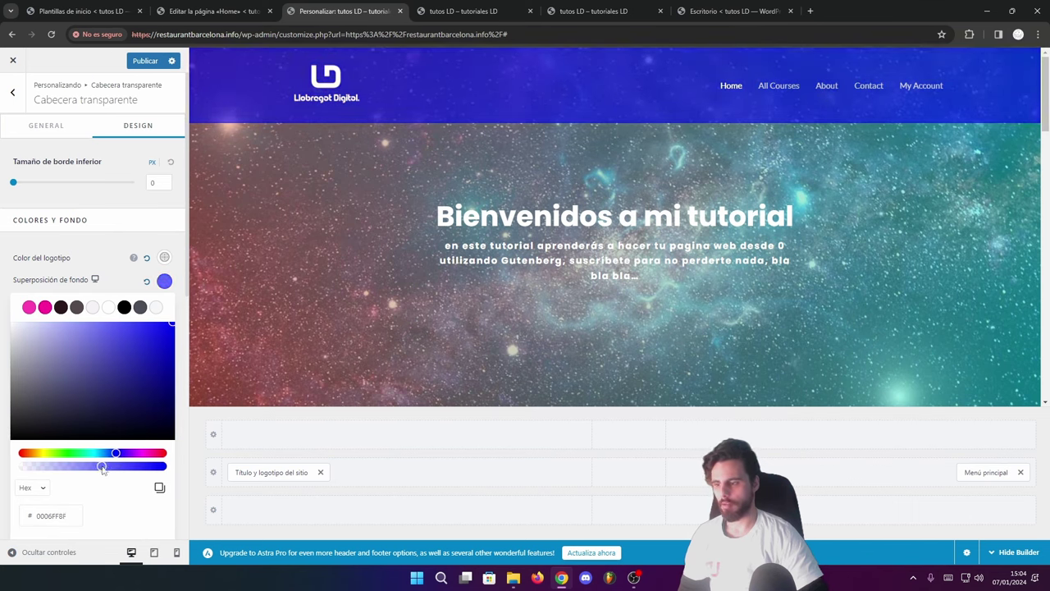
{"action": "left_click", "coordinate": [106, 249]}
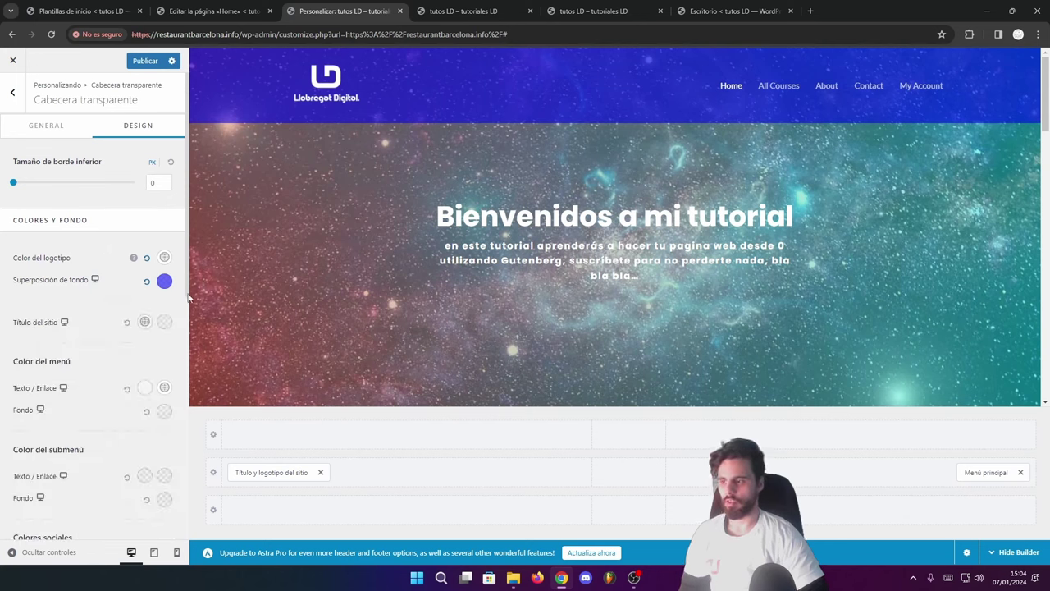
{"action": "left_click", "coordinate": [145, 62]}
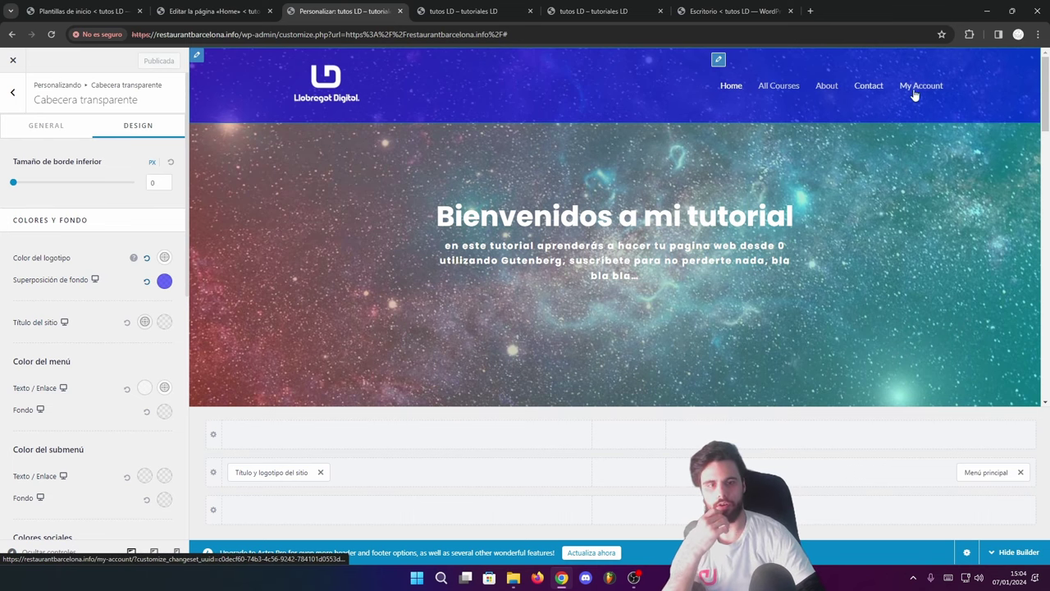
{"action": "scroll", "coordinate": [863, 190], "scroll_direction": "down", "scroll_amount": 5}
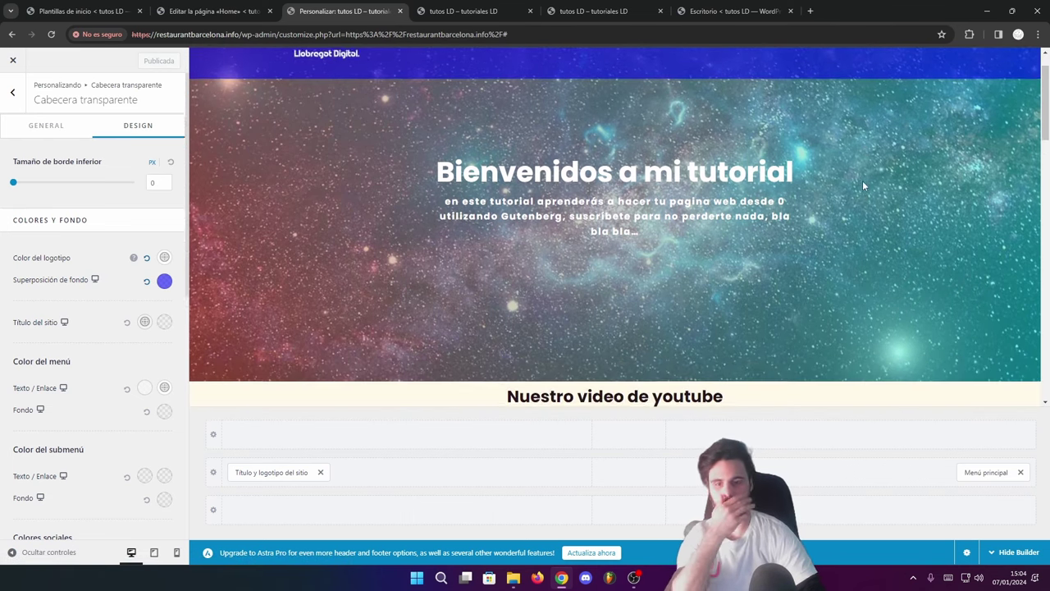
{"action": "scroll", "coordinate": [864, 244], "scroll_direction": "up", "scroll_amount": 3}
{"action": "scroll", "coordinate": [865, 244], "scroll_direction": "up", "scroll_amount": 4}
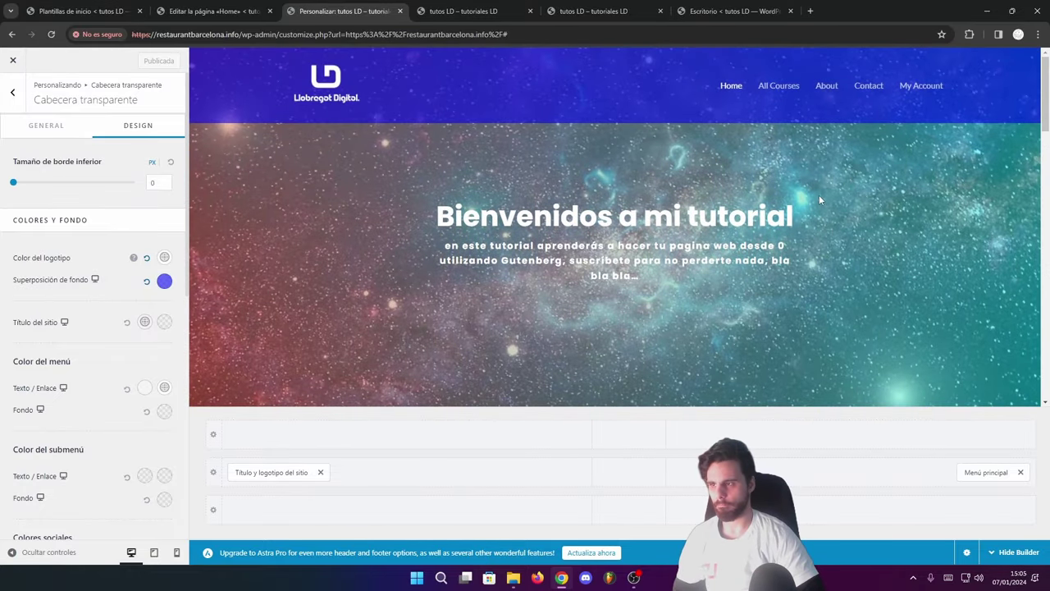
- Open the Primary Menu assigned to the main menu location for editing from the header builder's main menu element
{"action": "left_click", "coordinate": [41, 127]}
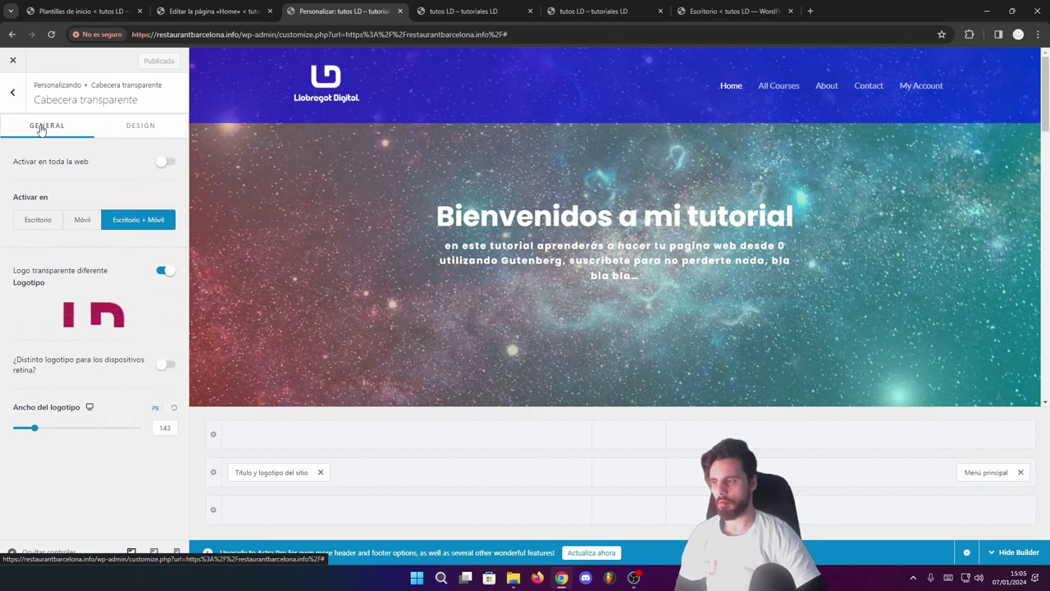
{"action": "left_click", "coordinate": [13, 96]}
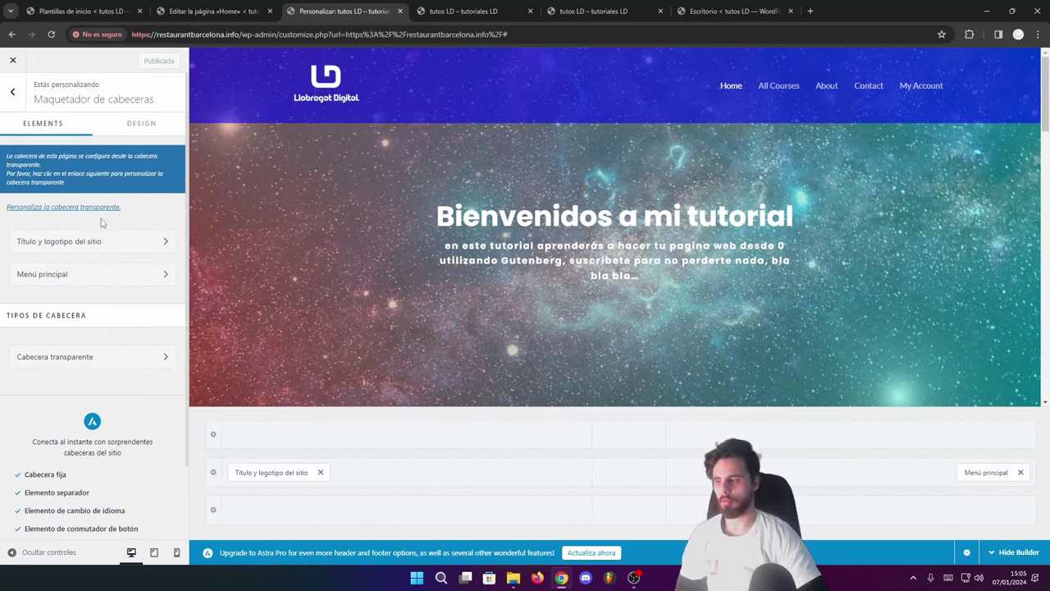
{"action": "left_click", "coordinate": [69, 275]}
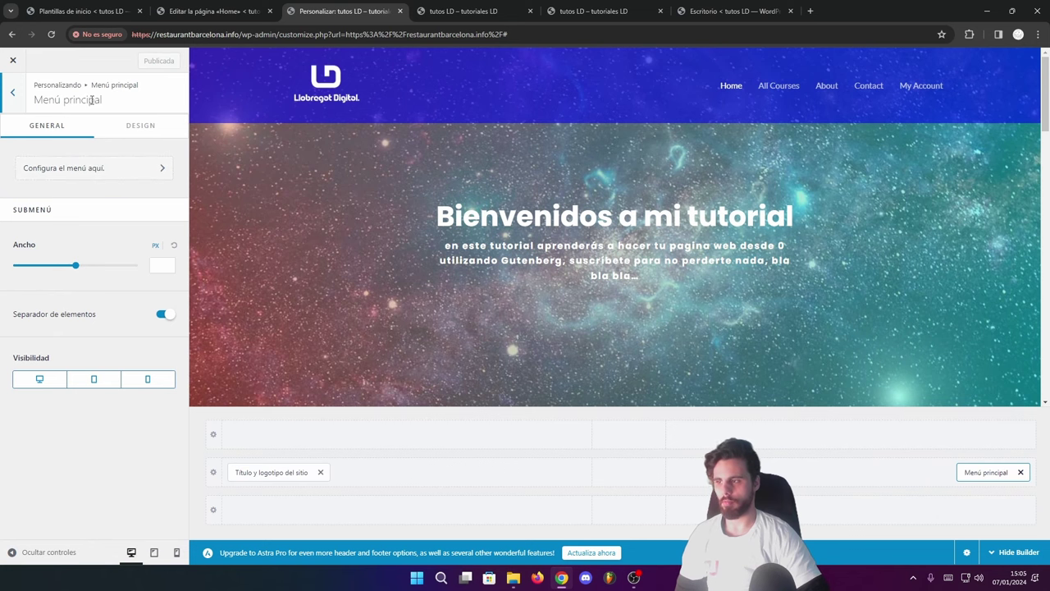
{"action": "left_click", "coordinate": [104, 170]}
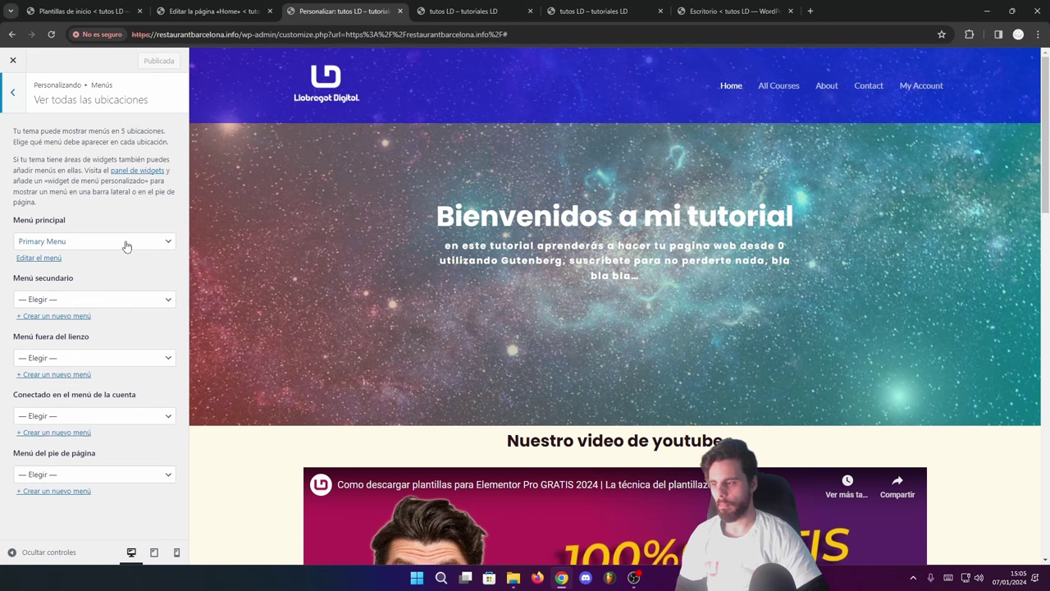
{"action": "left_click", "coordinate": [126, 242]}
{"action": "left_click", "coordinate": [126, 241]}
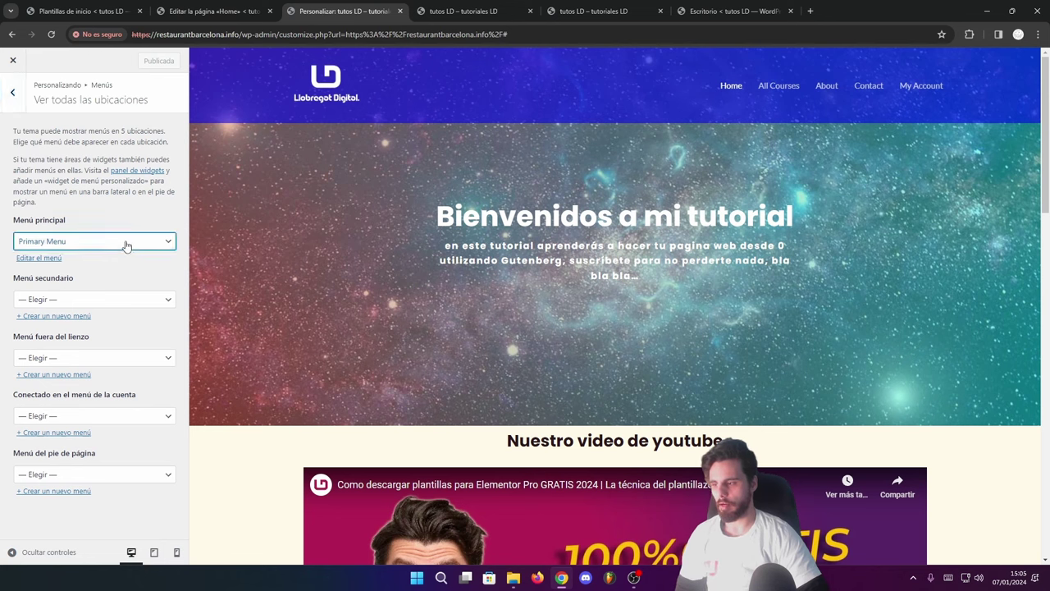
{"action": "left_click", "coordinate": [36, 259]}
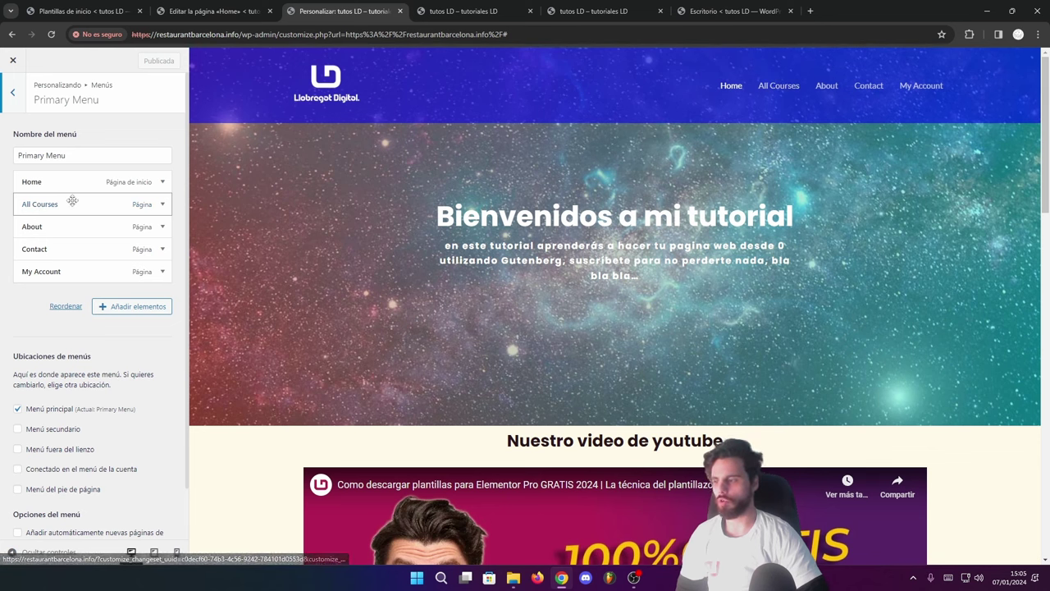
- Try All Courses as a submenu item of My Account and return it to the top level as the last menu item
{"action": "left_click_drag", "start_coordinate": [59, 207], "coordinate": [82, 275]}
{"action": "mouse_move", "coordinate": [909, 97]}
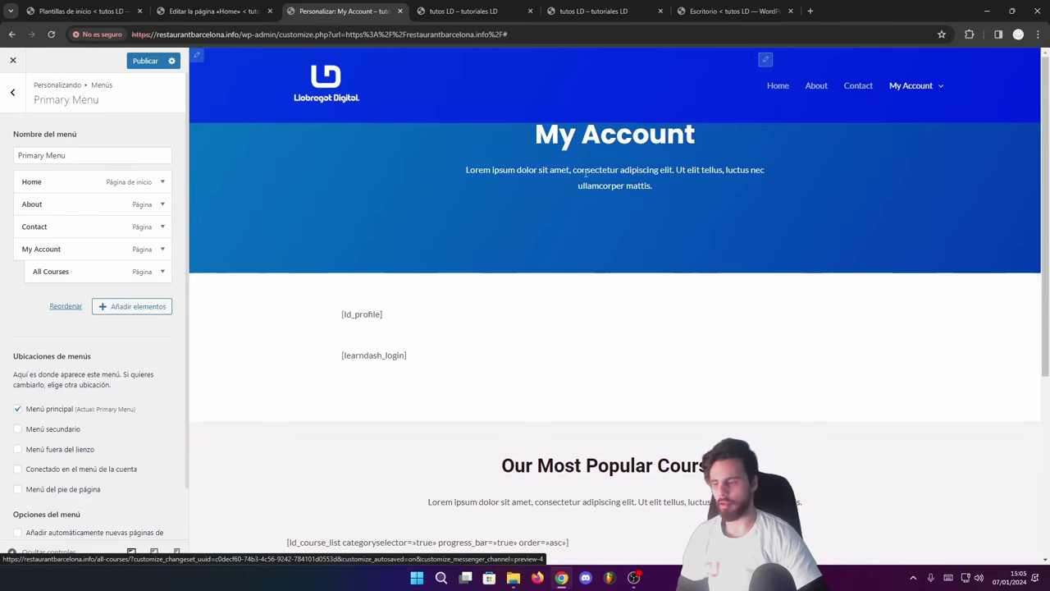
{"action": "left_click_drag", "start_coordinate": [98, 272], "coordinate": [60, 276]}
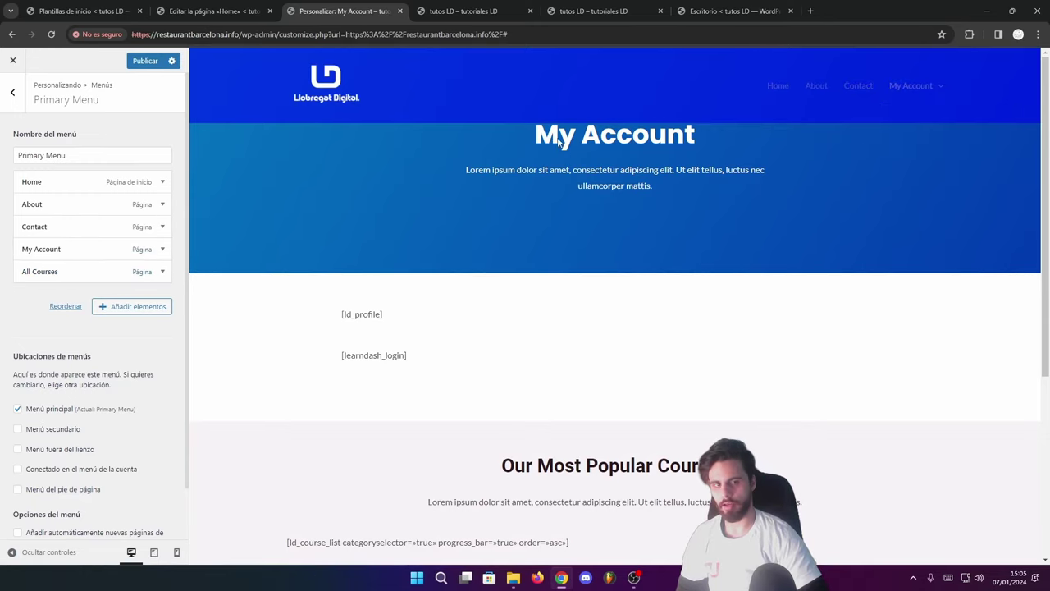
- Remove All Courses, My Account, Contact and About from the Primary Menu
{"action": "left_click", "coordinate": [162, 272]}
{"action": "scroll", "coordinate": [117, 450], "scroll_direction": "down", "scroll_amount": 2}
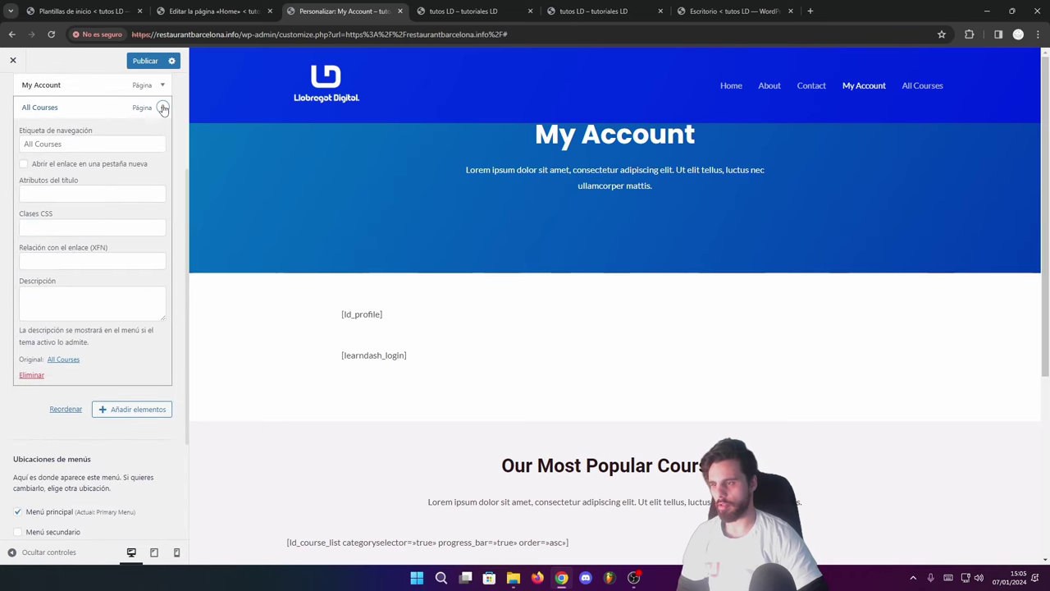
{"action": "left_click", "coordinate": [32, 374]}
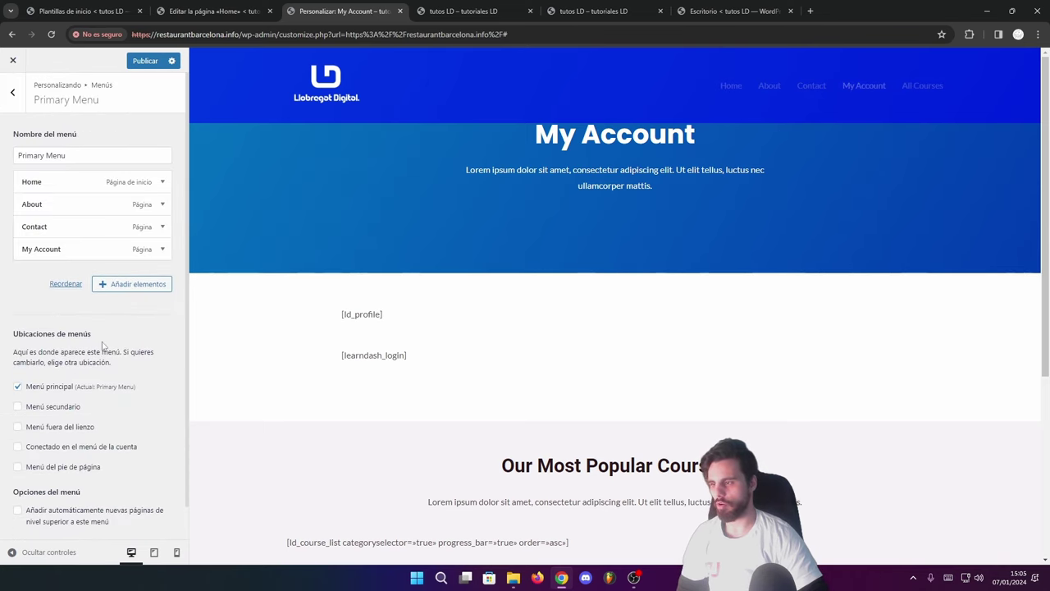
{"action": "left_click", "coordinate": [163, 249]}
{"action": "left_click", "coordinate": [32, 517]}
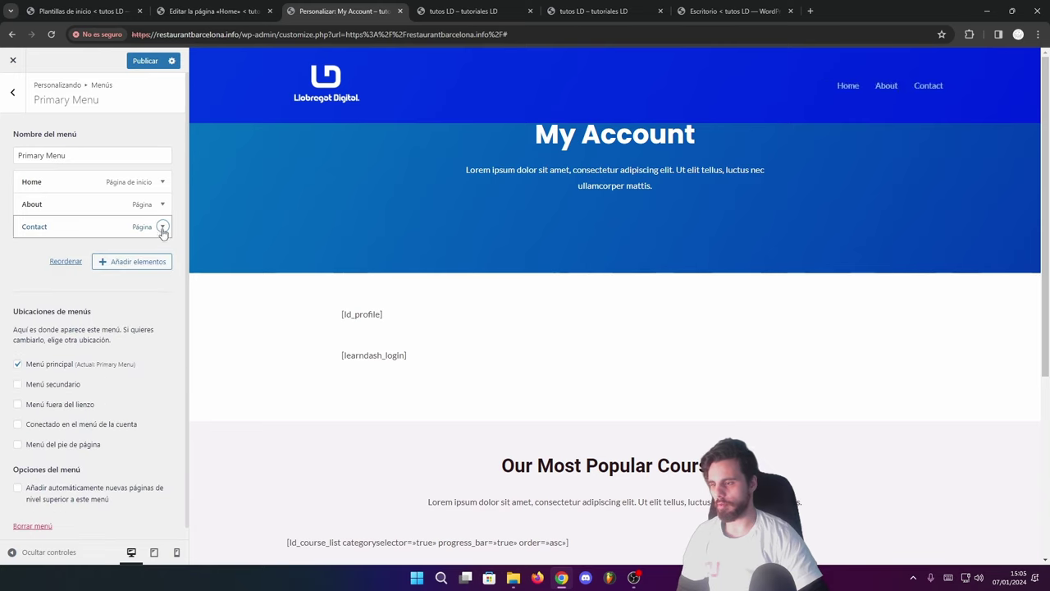
{"action": "left_click", "coordinate": [162, 226]}
{"action": "left_click", "coordinate": [31, 495]}
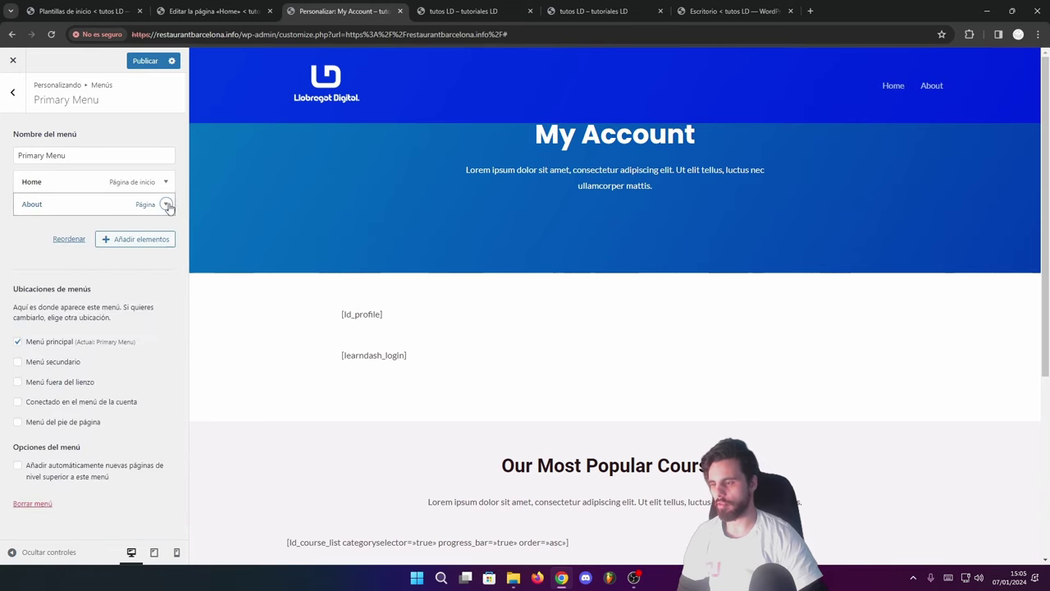
{"action": "left_click", "coordinate": [164, 204]}
{"action": "left_click", "coordinate": [32, 473]}
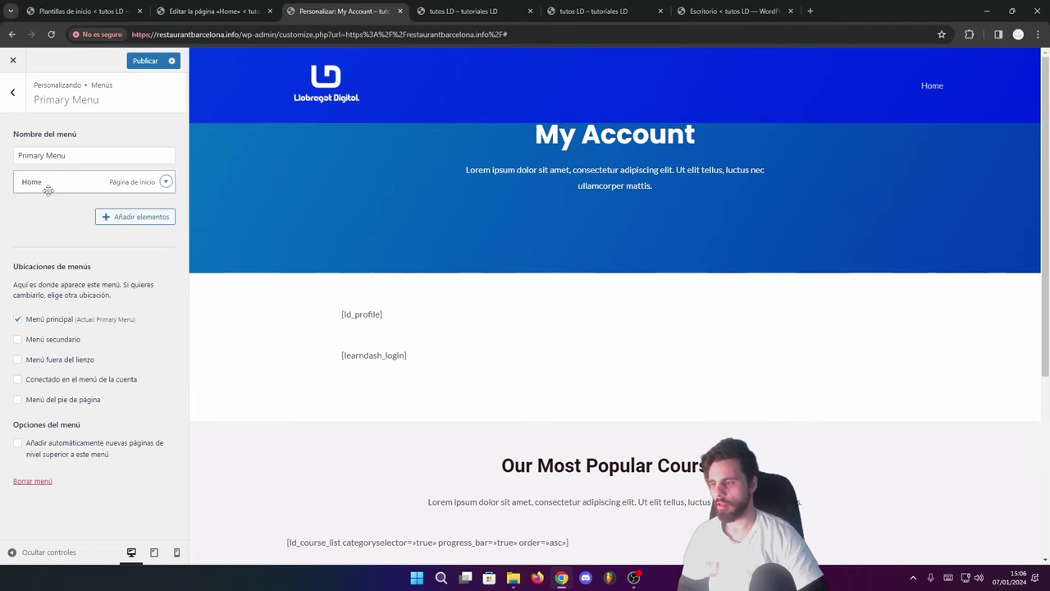
- Open the elements that can be added to the Primary Menu and look through the available pages
{"action": "left_click", "coordinate": [132, 218]}
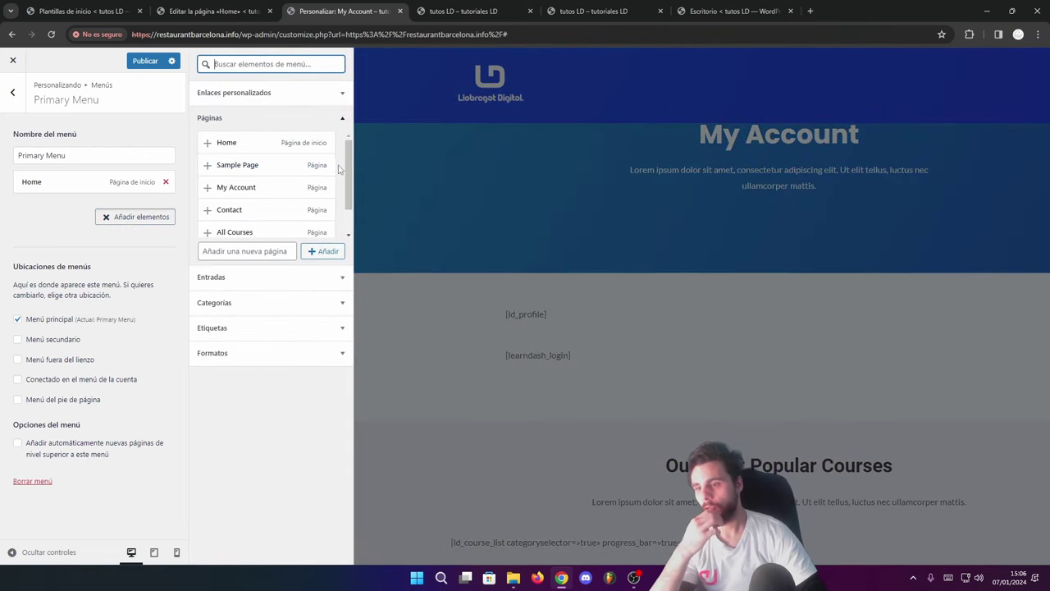
{"action": "scroll", "coordinate": [349, 172], "scroll_direction": "down", "scroll_amount": 1}
{"action": "scroll", "coordinate": [349, 172], "scroll_direction": "up", "scroll_amount": 1}
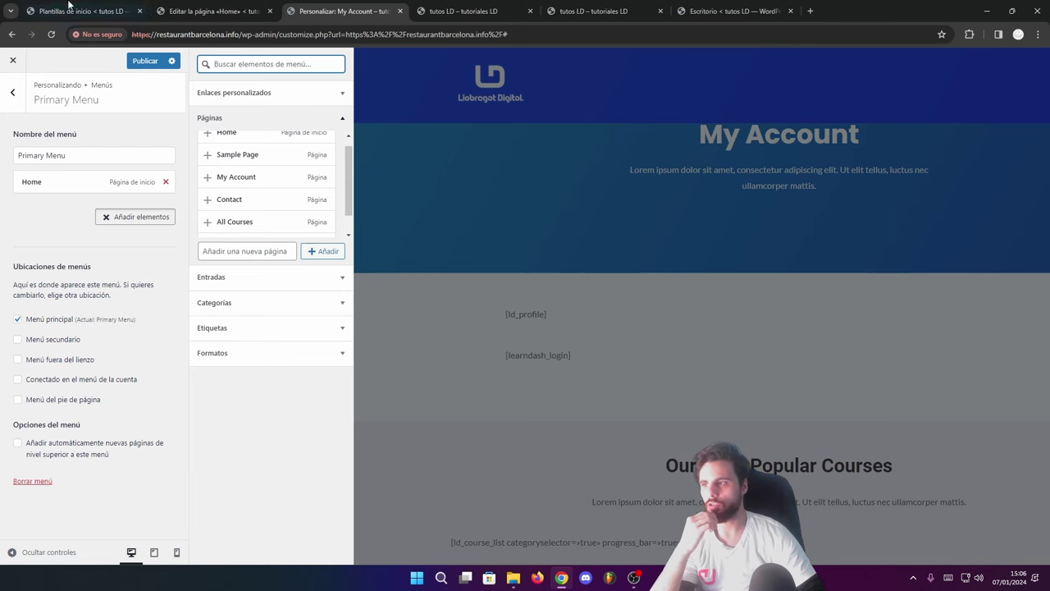
- Create a new page from the site's page list and title it "pagina de ejemplo"
{"action": "left_click", "coordinate": [72, 11]}
{"action": "left_click", "coordinate": [191, 11]}
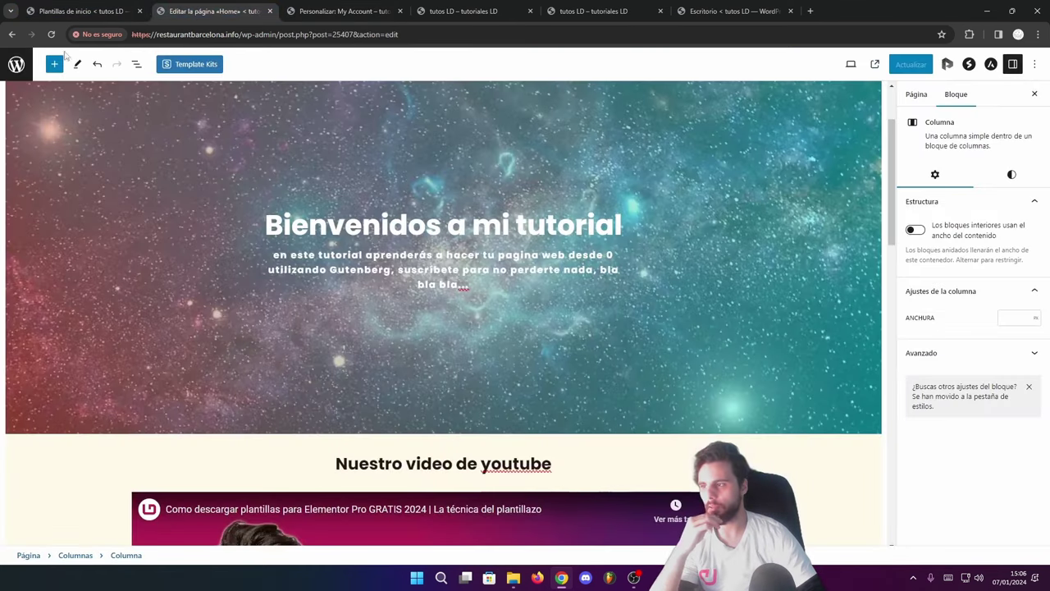
{"action": "left_click", "coordinate": [16, 64]}
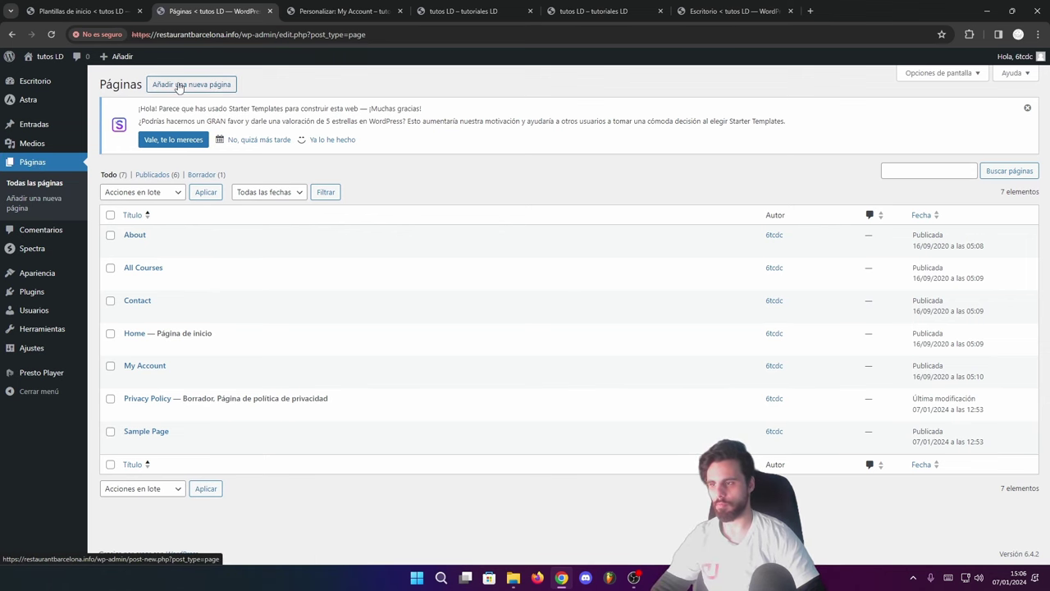
{"action": "left_click", "coordinate": [180, 85]}
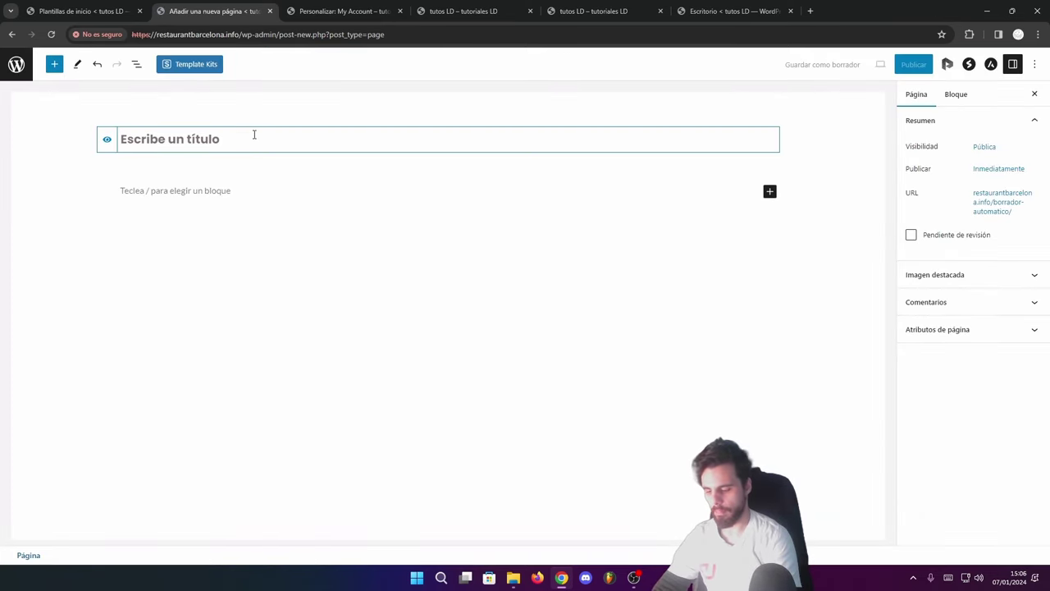
{"action": "type", "text": "pagina de ejem"}
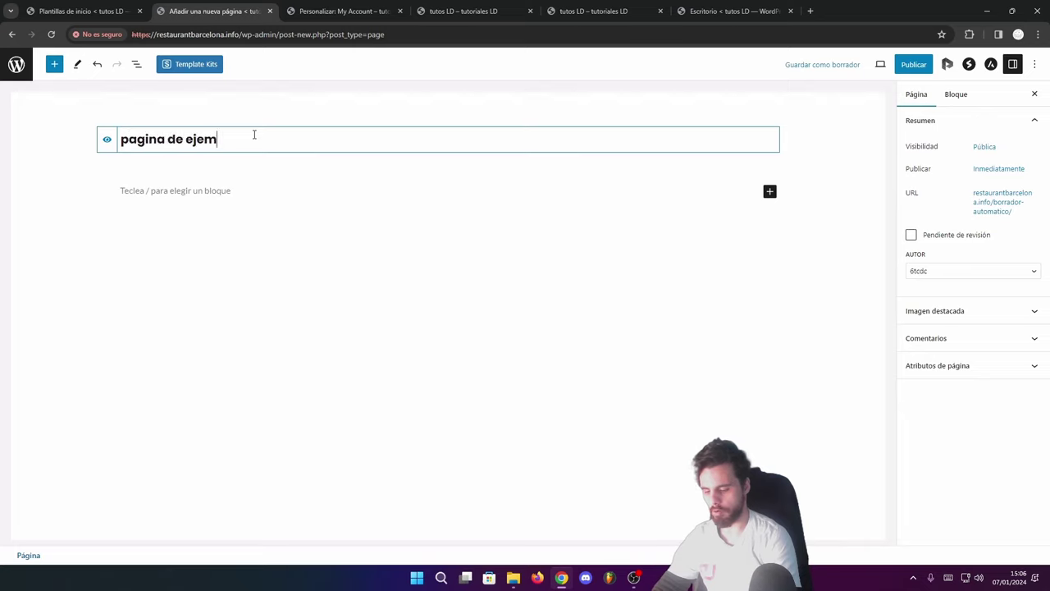
{"action": "type", "text": "plo"}
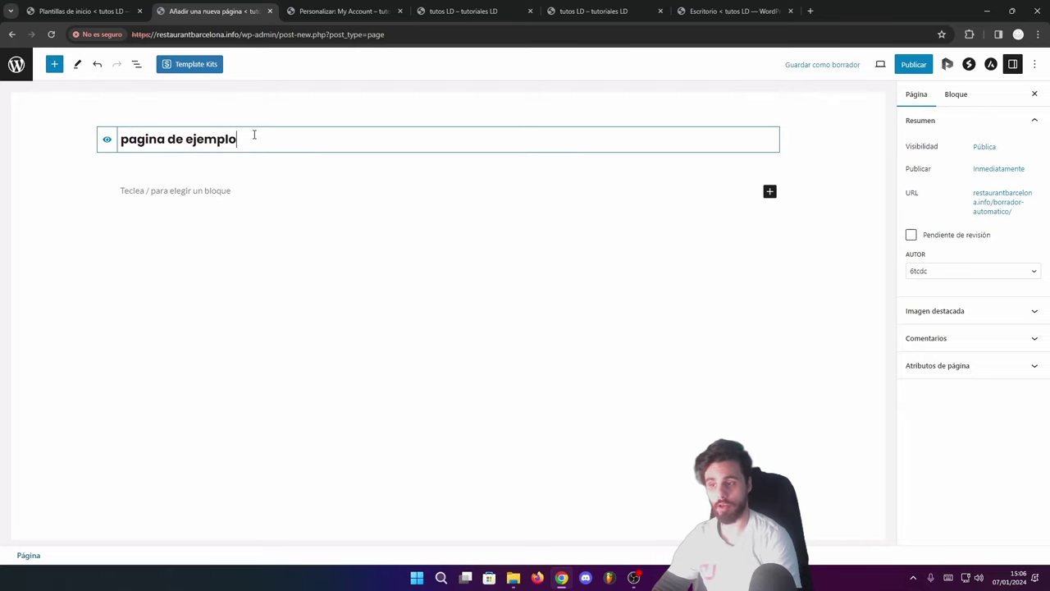
- Open the full block library for the new page and show its pattern categories
{"action": "left_click", "coordinate": [768, 195]}
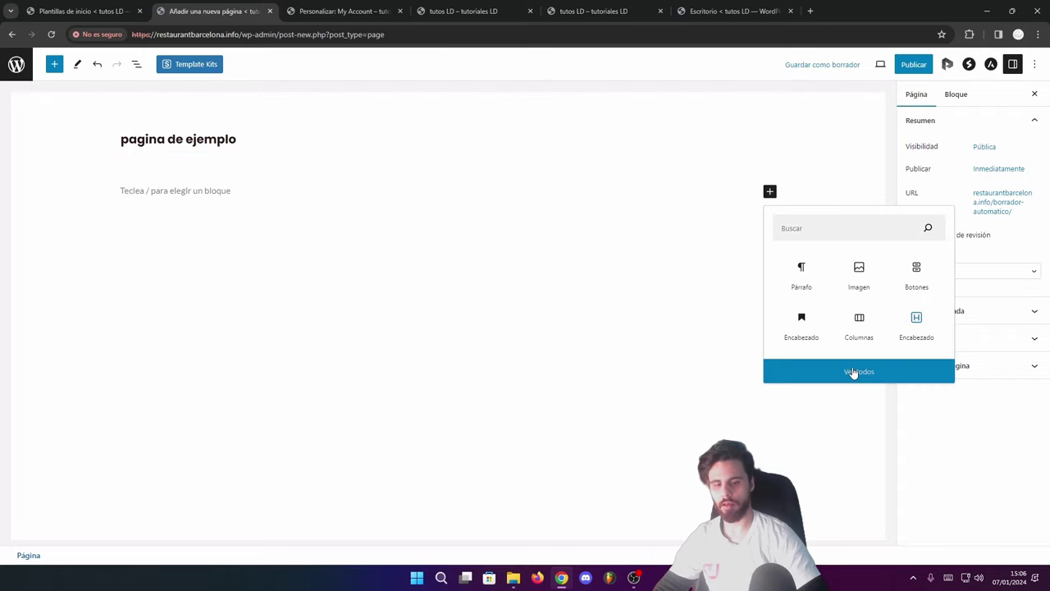
{"action": "left_click", "coordinate": [855, 371]}
{"action": "left_click", "coordinate": [88, 140]}
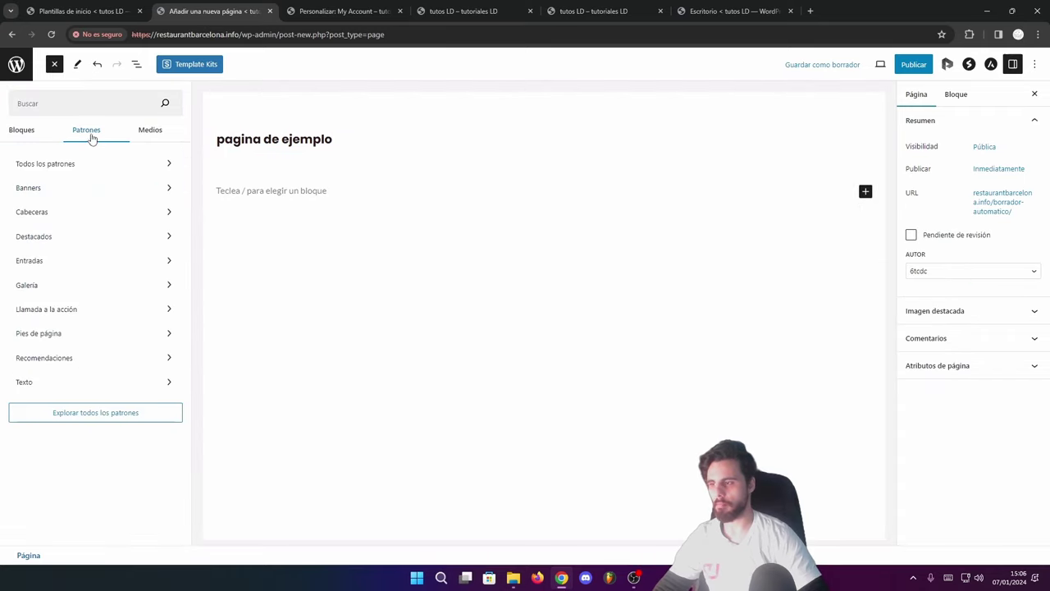
- Try the header pattern "Cabecera dentro de imagen de fondo de ancho completo" on the page and undo its insertion
{"action": "left_click", "coordinate": [64, 218]}
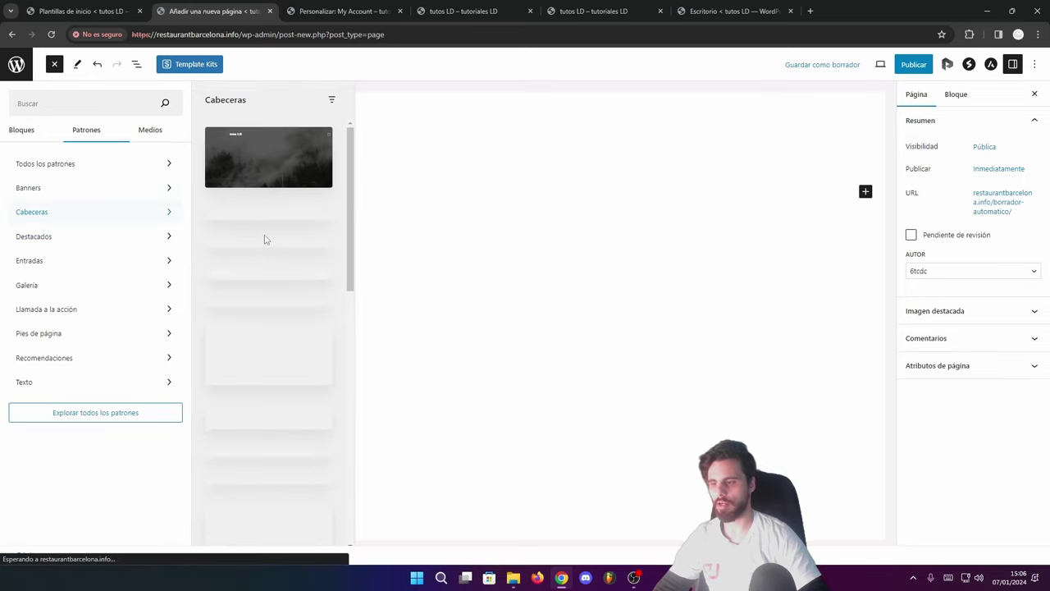
{"action": "scroll", "coordinate": [265, 237], "scroll_direction": "down", "scroll_amount": 1}
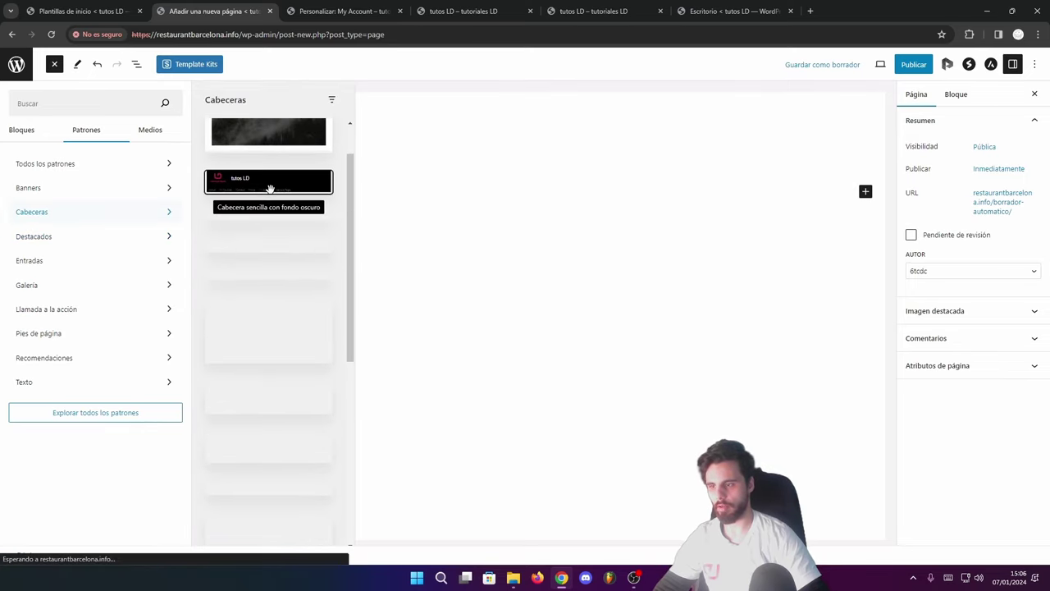
{"action": "scroll", "coordinate": [264, 195], "scroll_direction": "up", "scroll_amount": 2}
{"action": "left_click", "coordinate": [251, 170]}
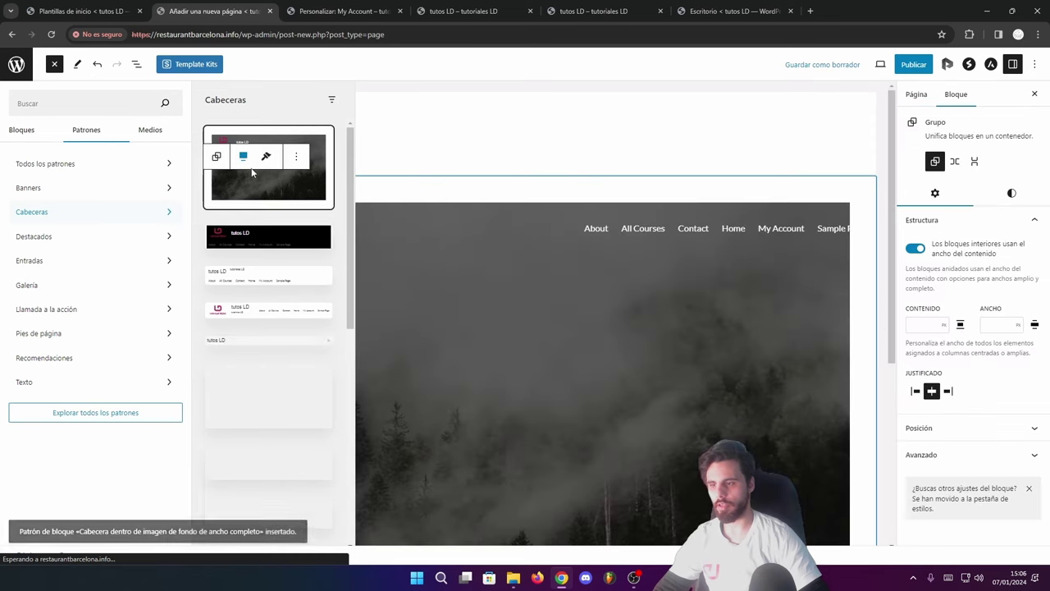
{"action": "key", "text": "ctrl+z"}
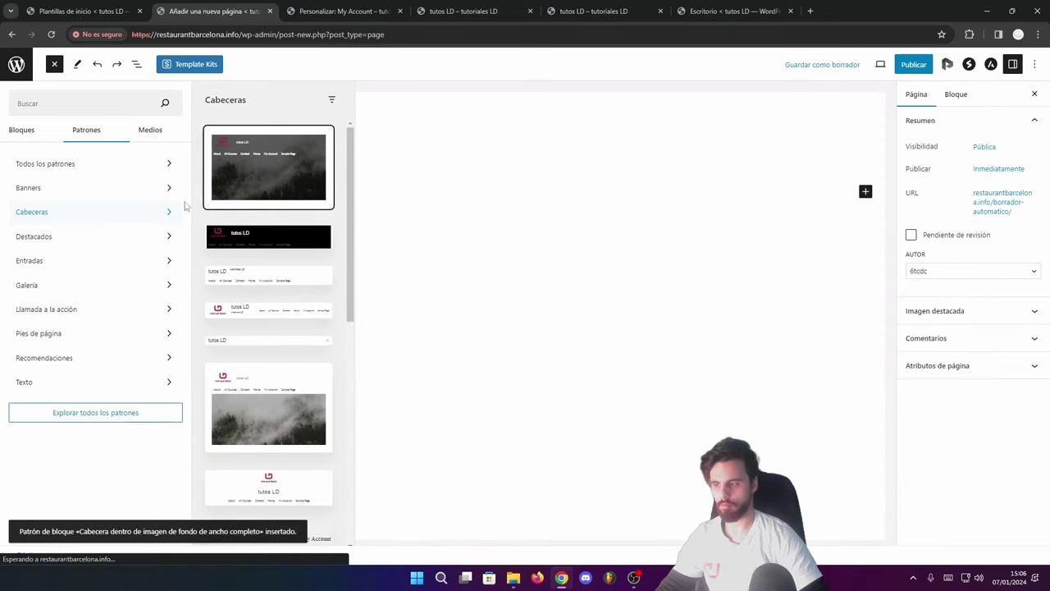
- Insert the gallery pattern "Galería de imágenes de la portada a pantalla completa" into the page and review it in the editor
{"action": "left_click", "coordinate": [63, 289]}
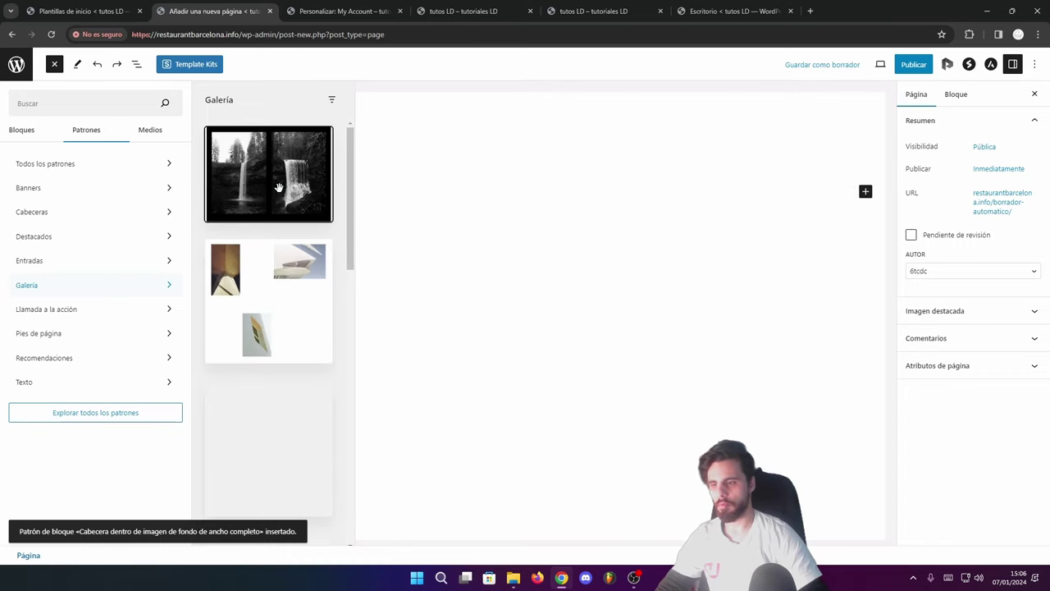
{"action": "left_click", "coordinate": [279, 189]}
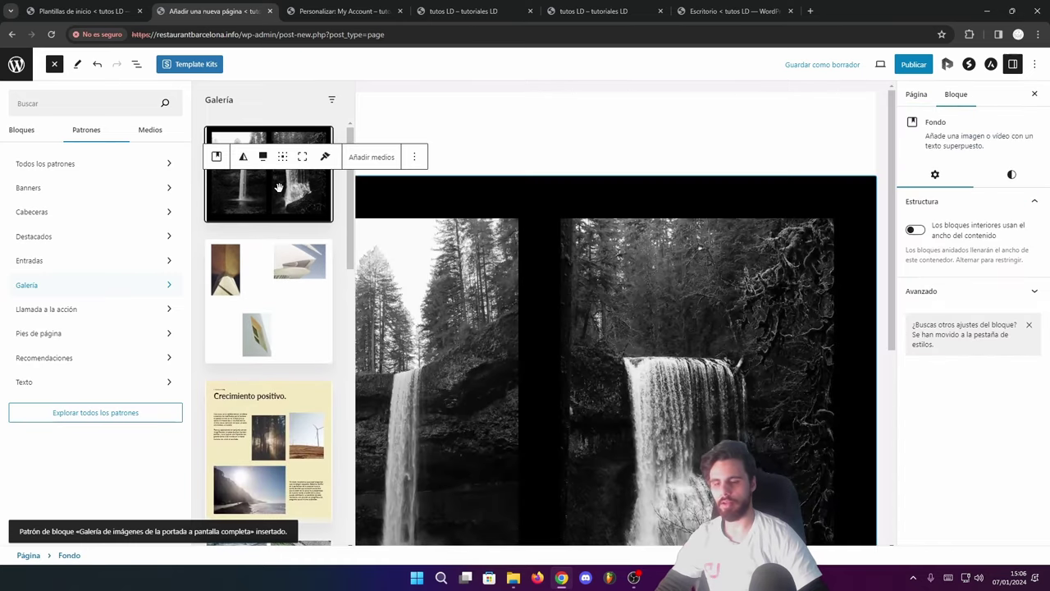
{"action": "left_click", "coordinate": [533, 156]}
{"action": "scroll", "coordinate": [448, 195], "scroll_direction": "down", "scroll_amount": 2}
{"action": "scroll", "coordinate": [438, 345], "scroll_direction": "up", "scroll_amount": 2}
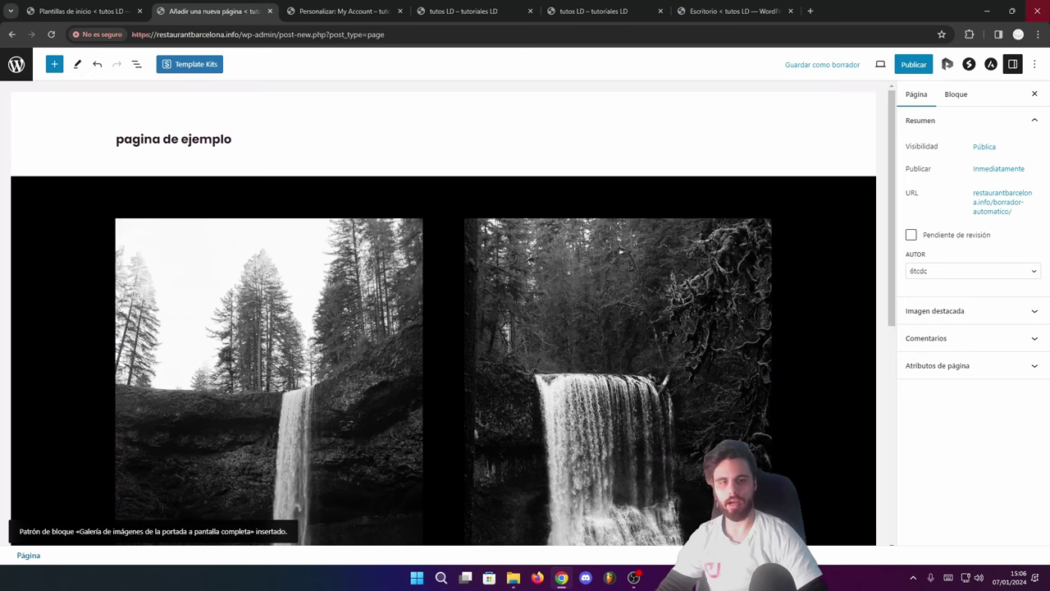
- Publish the "pagina de ejemplo" page and return to the site's page list to find it there
{"action": "left_click", "coordinate": [916, 68]}
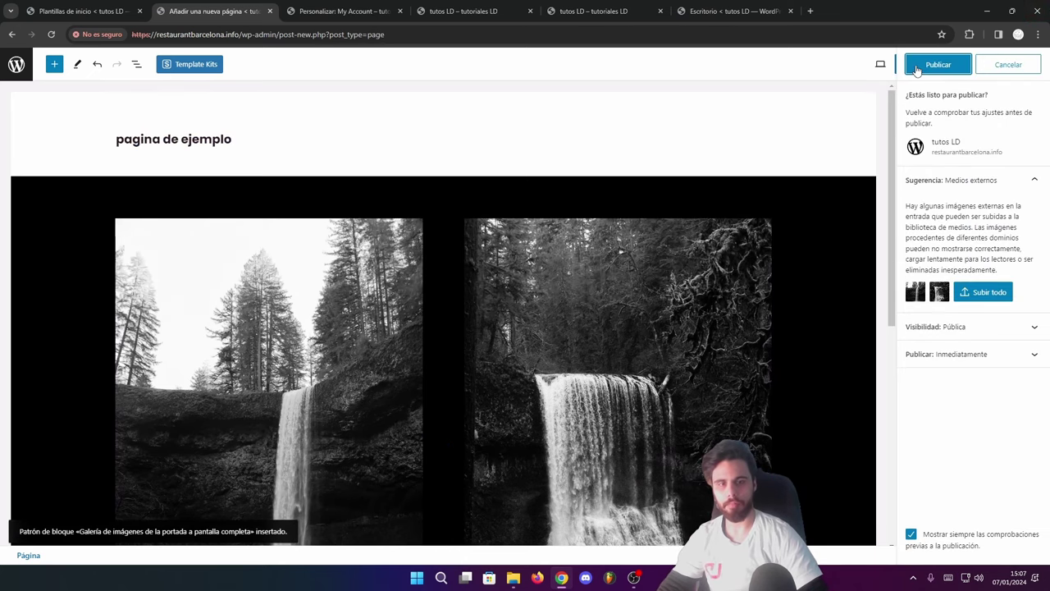
{"action": "left_click", "coordinate": [939, 65]}
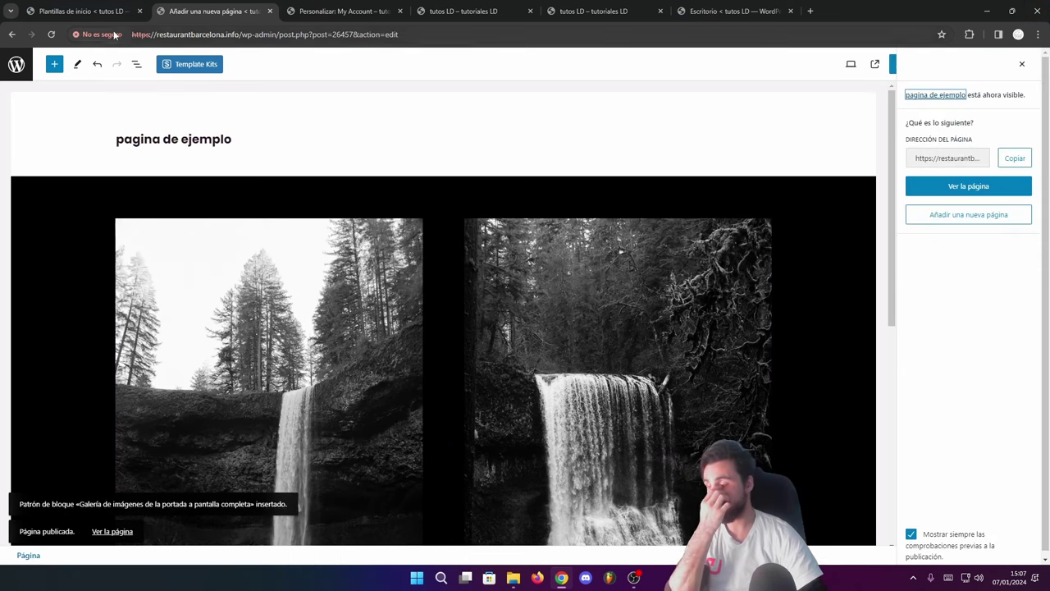
{"action": "left_click", "coordinate": [75, 11]}
{"action": "left_click", "coordinate": [212, 11]}
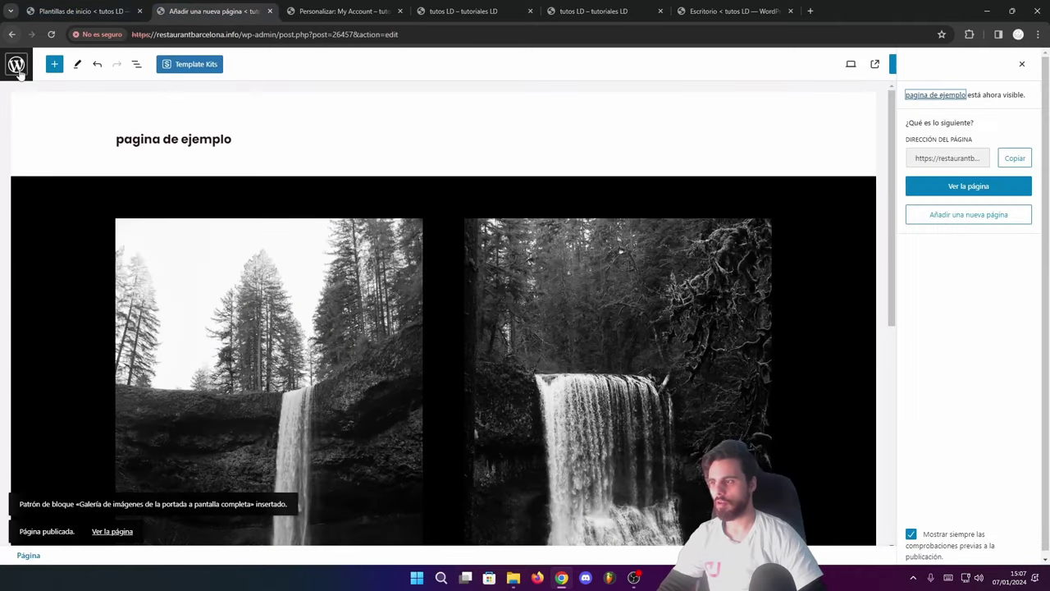
{"action": "left_click", "coordinate": [9, 35]}
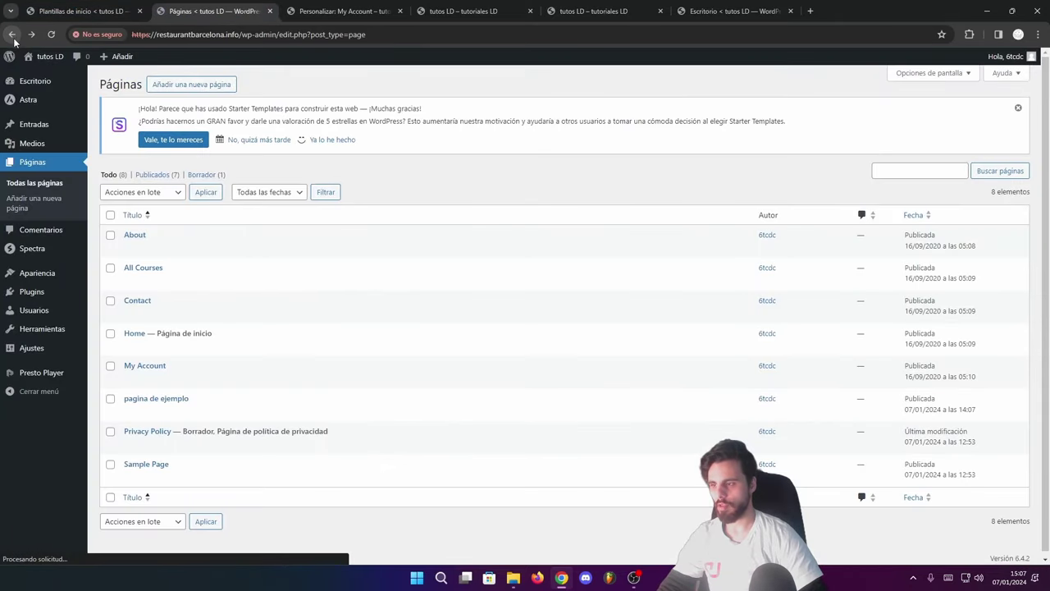
{"action": "mouse_move", "coordinate": [124, 449]}
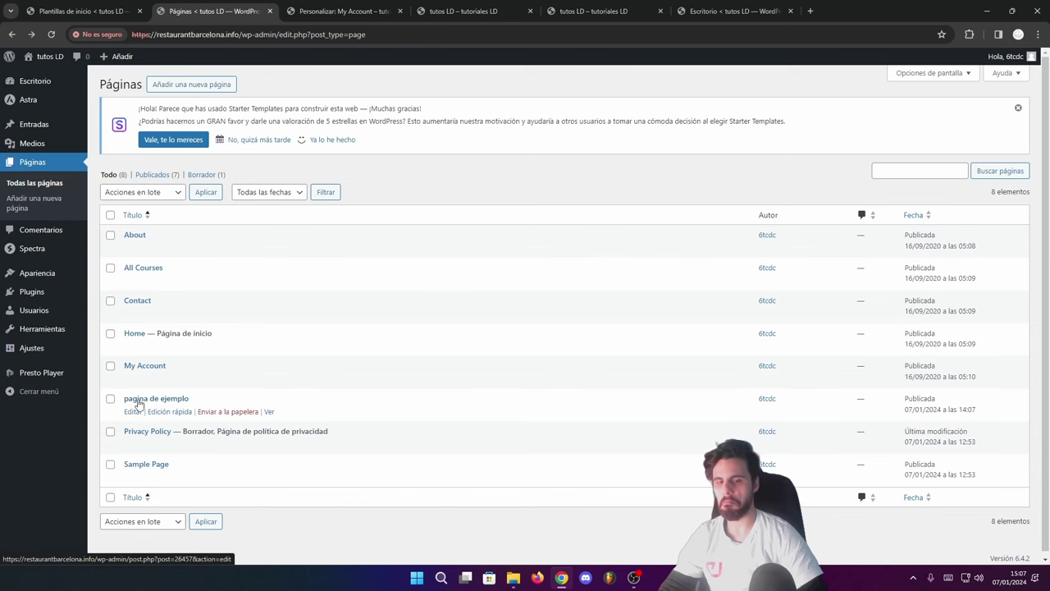
- Return to the customizer and look through the pages available to add to the Primary Menu
{"action": "left_click", "coordinate": [344, 10]}
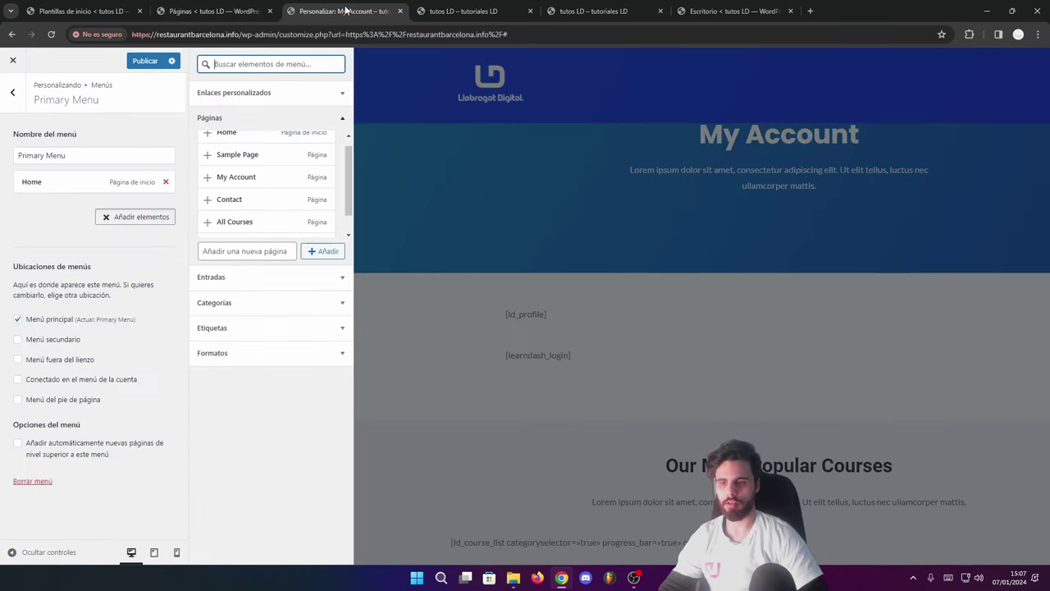
{"action": "scroll", "coordinate": [287, 199], "scroll_direction": "down", "scroll_amount": 1}
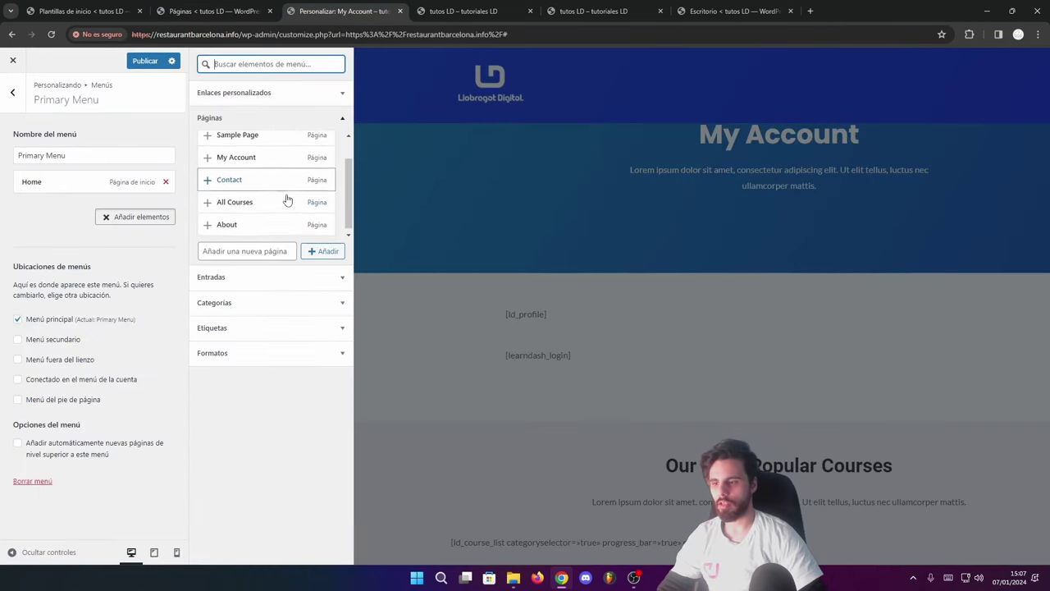
{"action": "scroll", "coordinate": [287, 199], "scroll_direction": "up", "scroll_amount": 1}
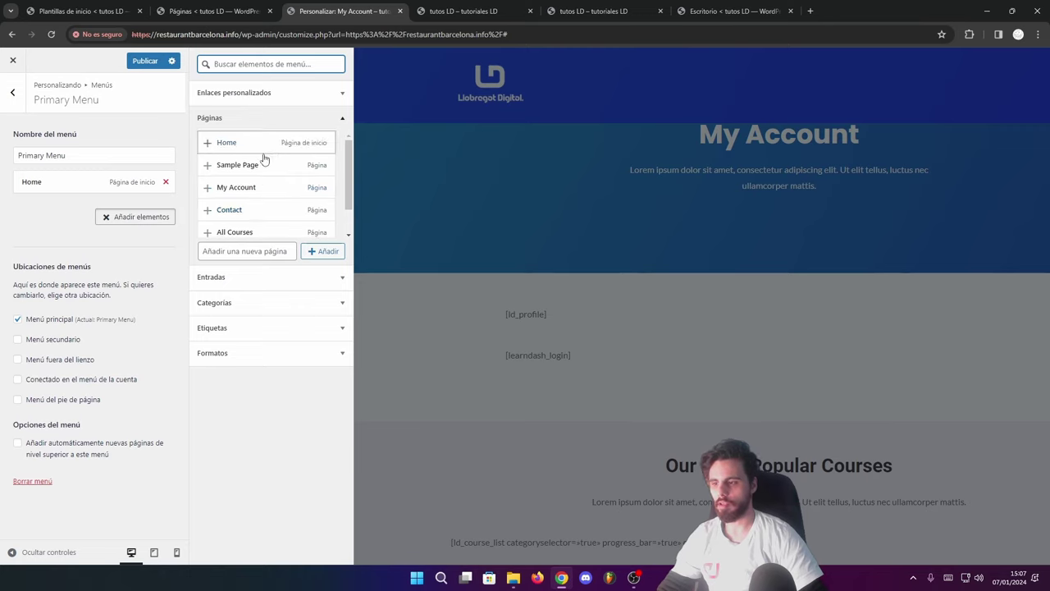
{"action": "scroll", "coordinate": [279, 205], "scroll_direction": "down", "scroll_amount": 1}
{"action": "left_click", "coordinate": [252, 251]}
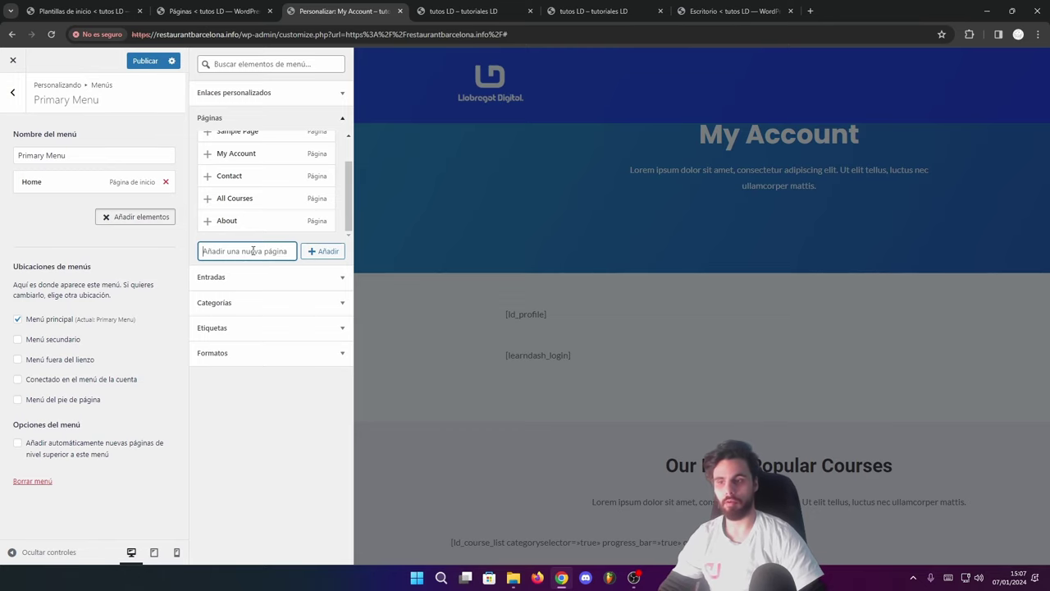
{"action": "key", "text": "Escape"}
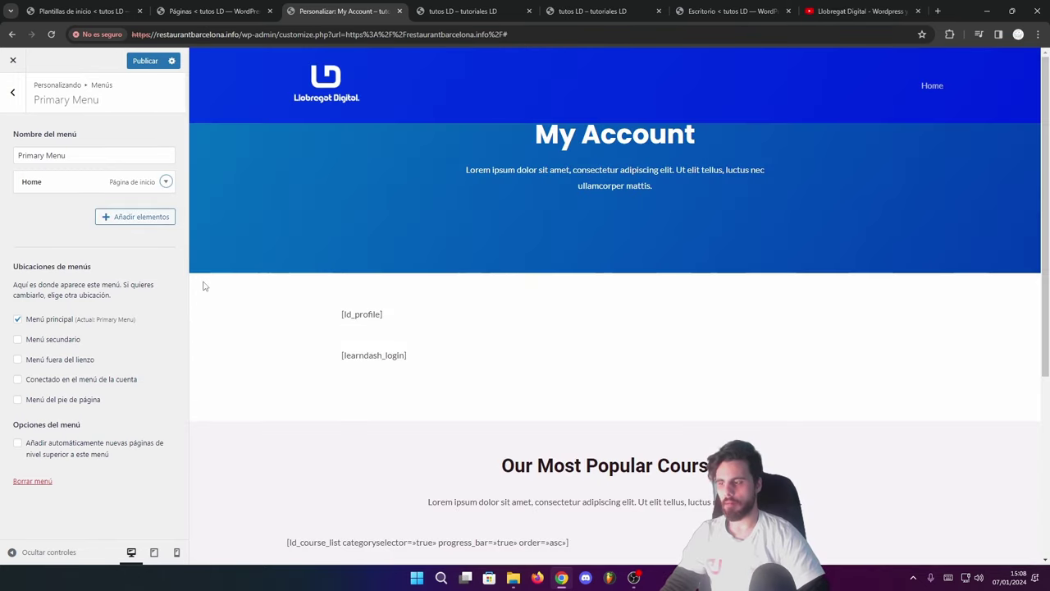
{"action": "left_click", "coordinate": [140, 220]}
{"action": "left_click", "coordinate": [139, 220]}
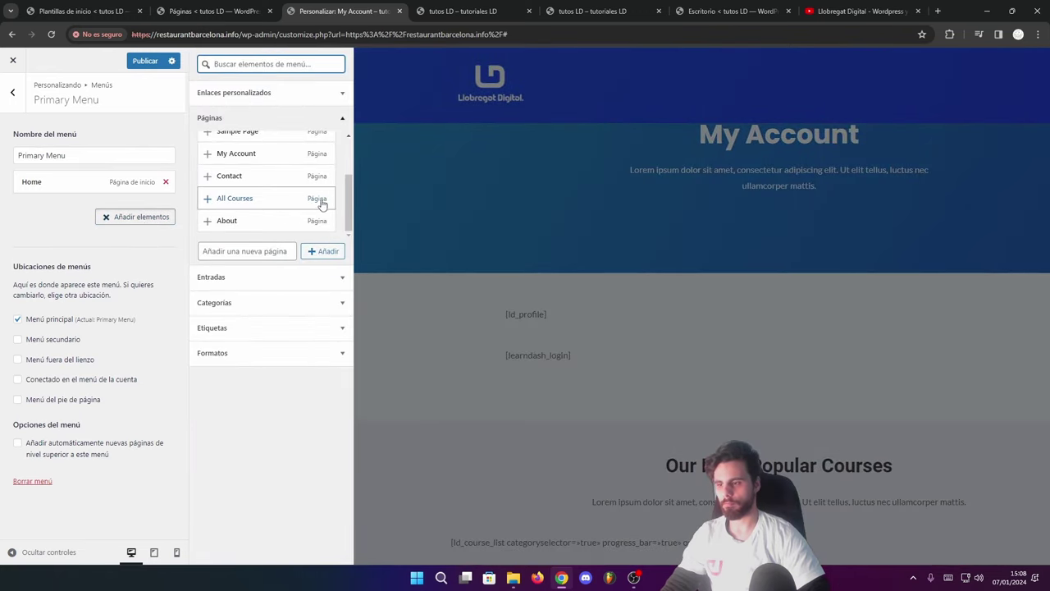
{"action": "scroll", "coordinate": [320, 203], "scroll_direction": "up", "scroll_amount": 2}
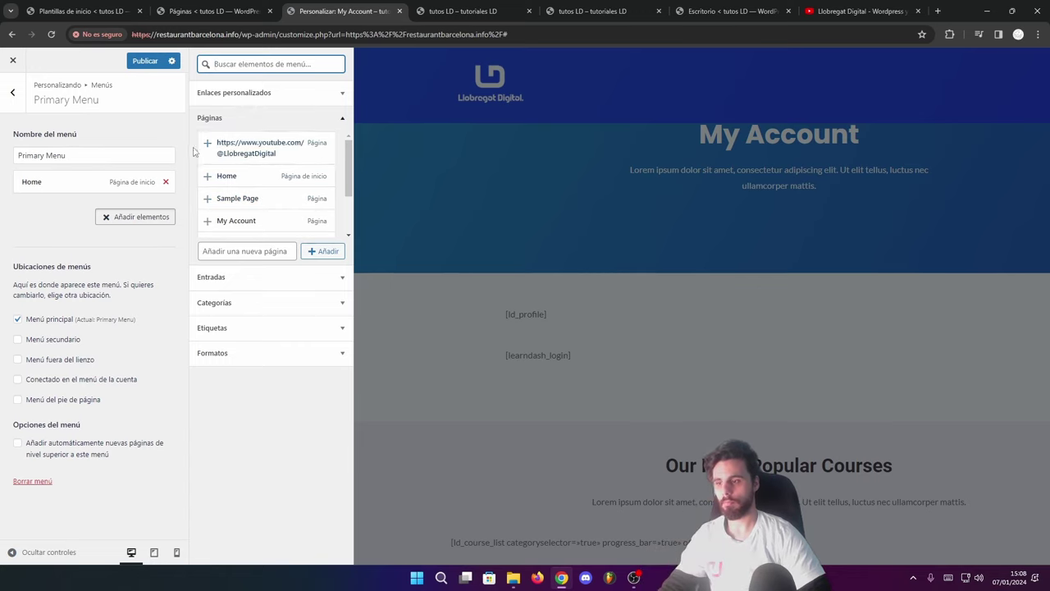
- Add the post "Hello world!" to the Primary Menu and look at the categories available as menu items
{"action": "scroll", "coordinate": [250, 190], "scroll_direction": "down", "scroll_amount": 1}
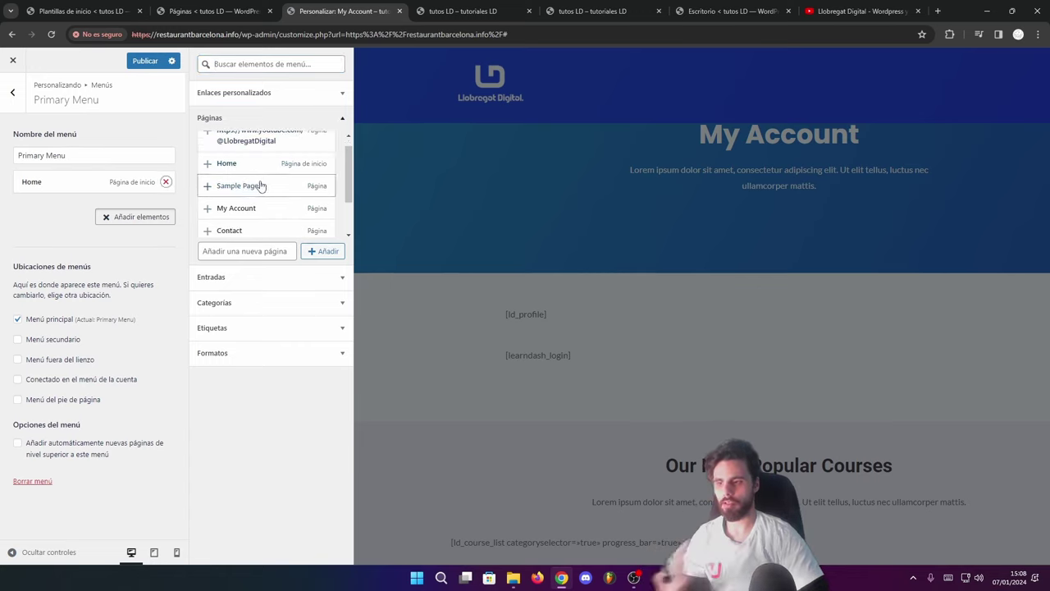
{"action": "scroll", "coordinate": [251, 177], "scroll_direction": "down", "scroll_amount": 2}
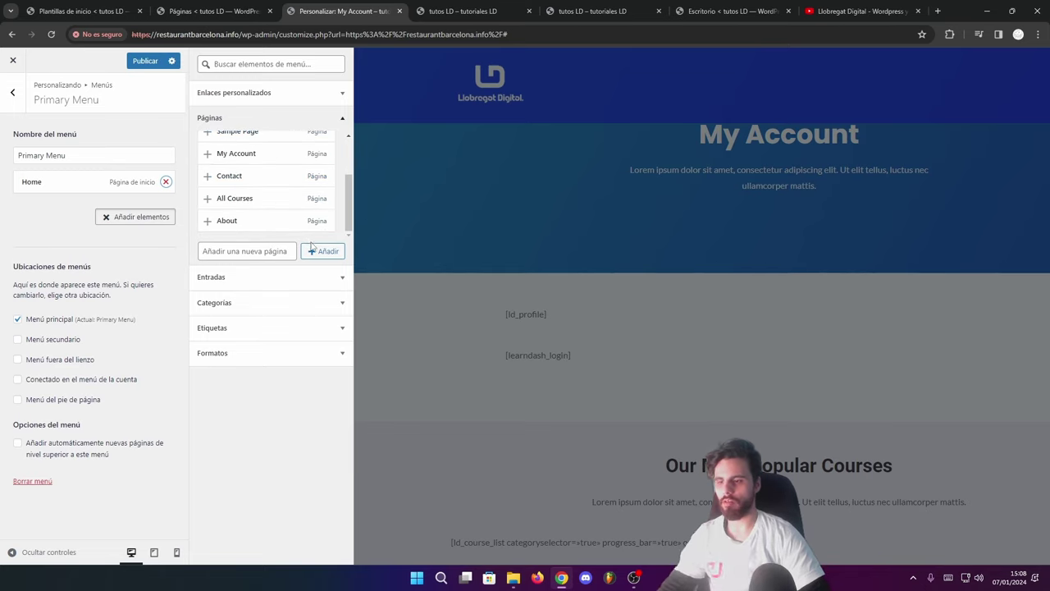
{"action": "left_click", "coordinate": [263, 279]}
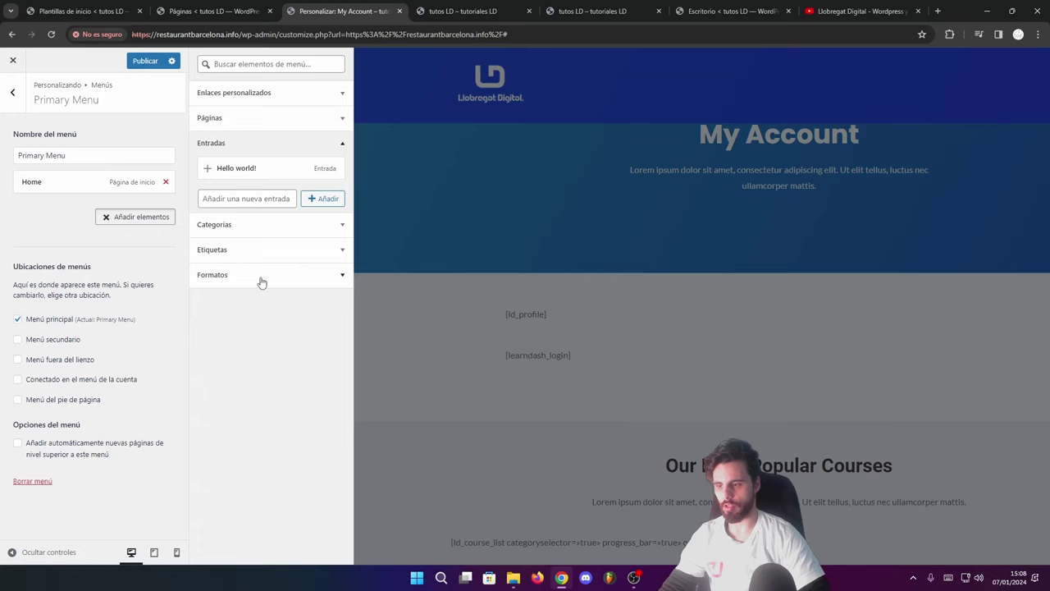
{"action": "left_click", "coordinate": [242, 170]}
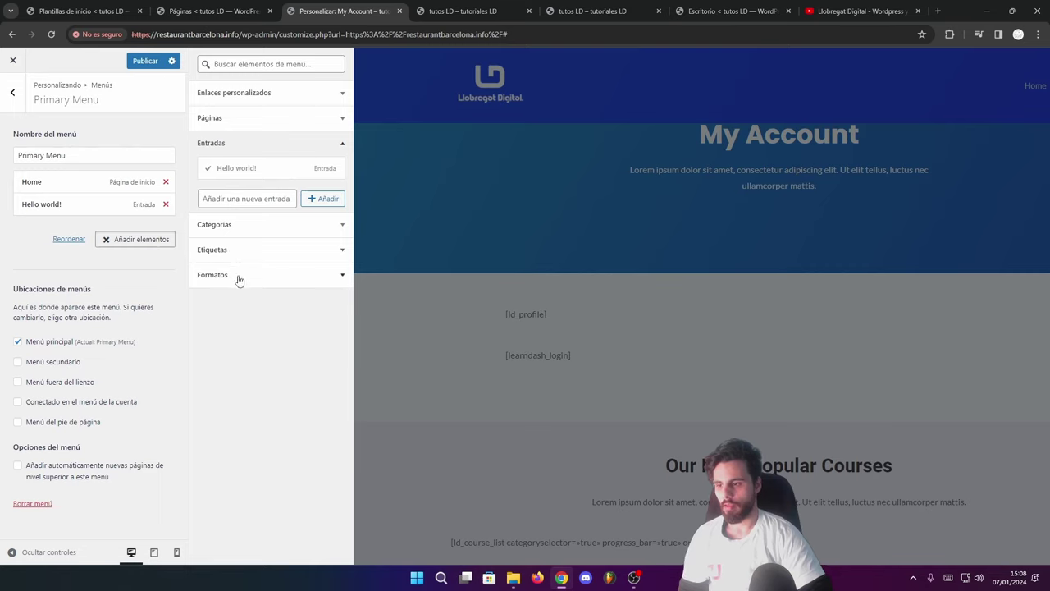
{"action": "left_click", "coordinate": [256, 225]}
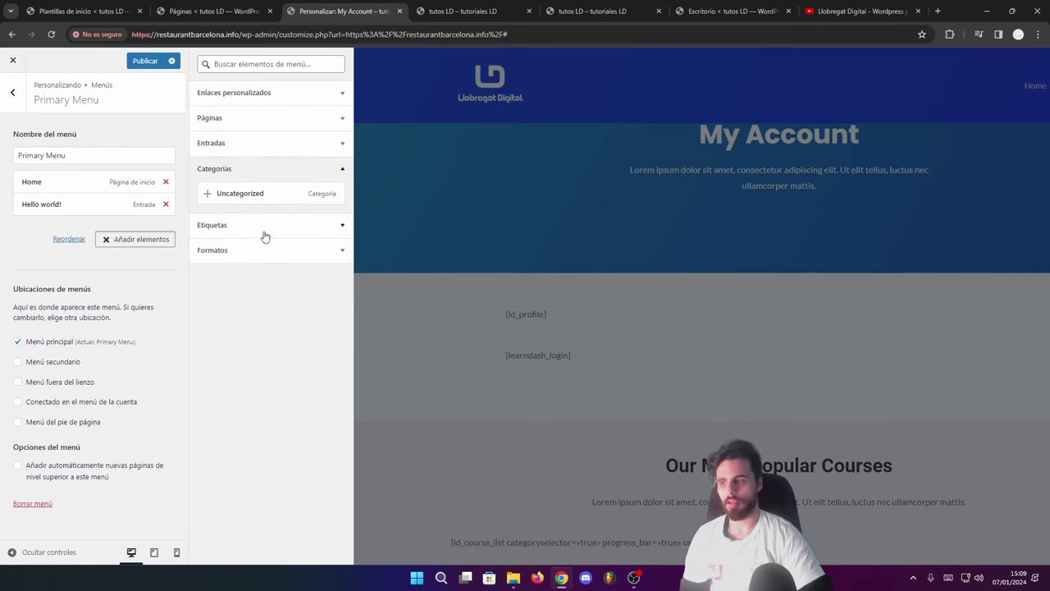
{"action": "left_click", "coordinate": [249, 96]}
{"action": "left_click", "coordinate": [287, 115]}
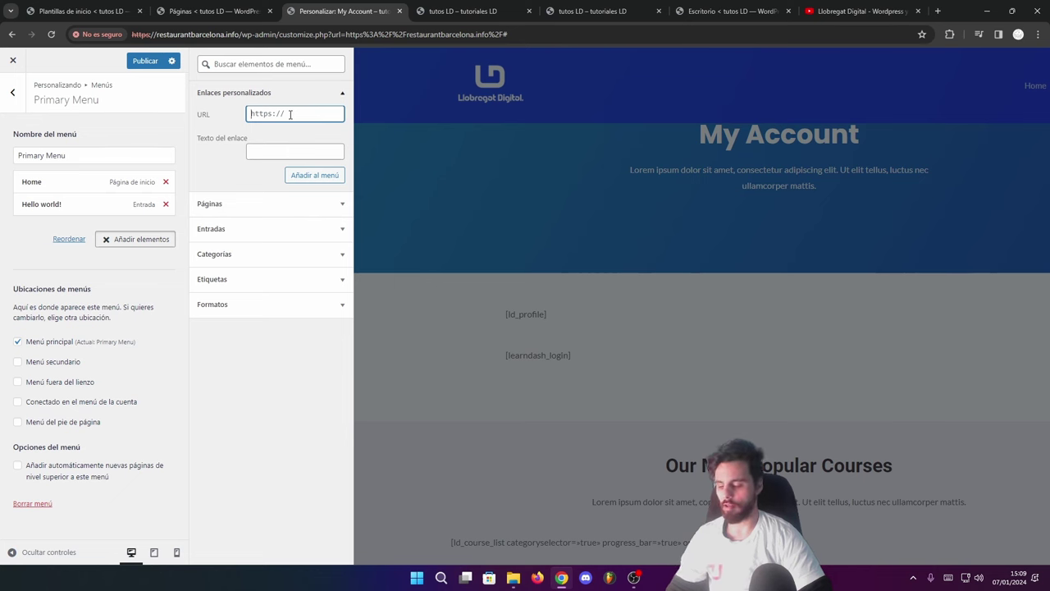
{"action": "type", "text": "https://www.youtube.com/@LlobregatDigital"}
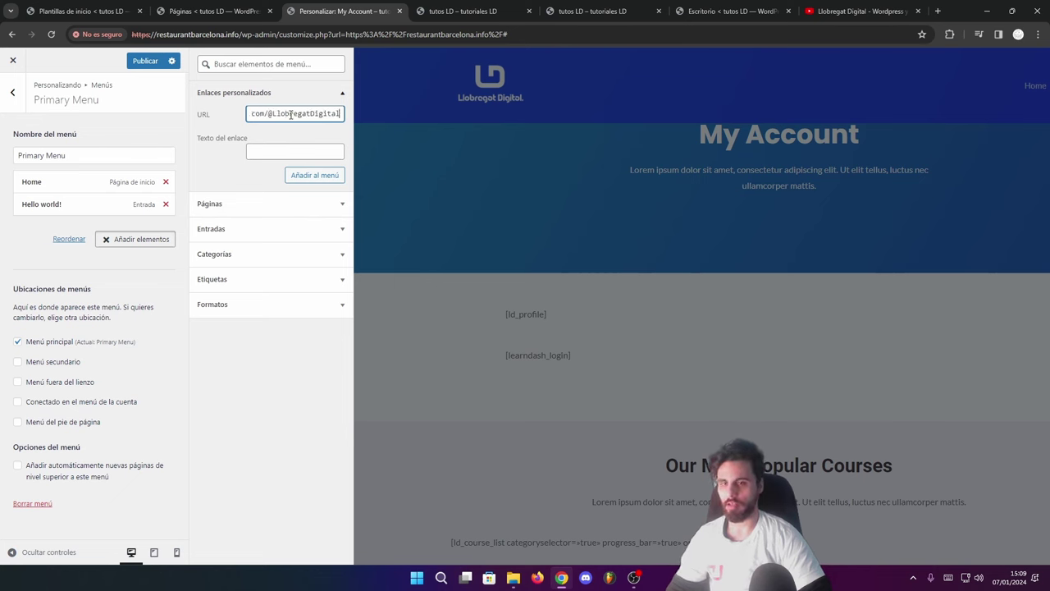
{"action": "left_click", "coordinate": [857, 11]}
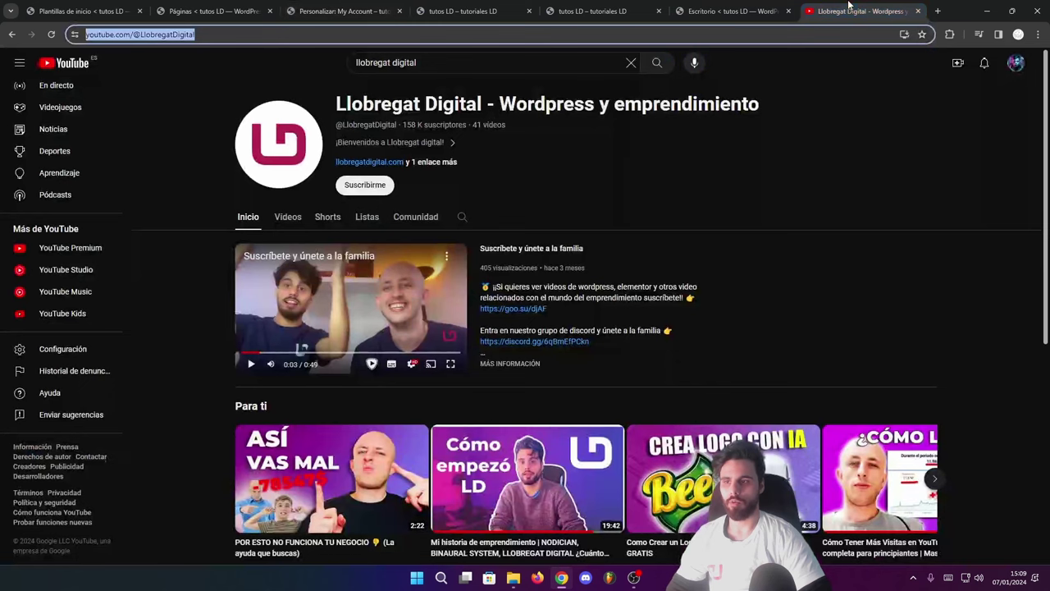
{"action": "left_click", "coordinate": [345, 12]}
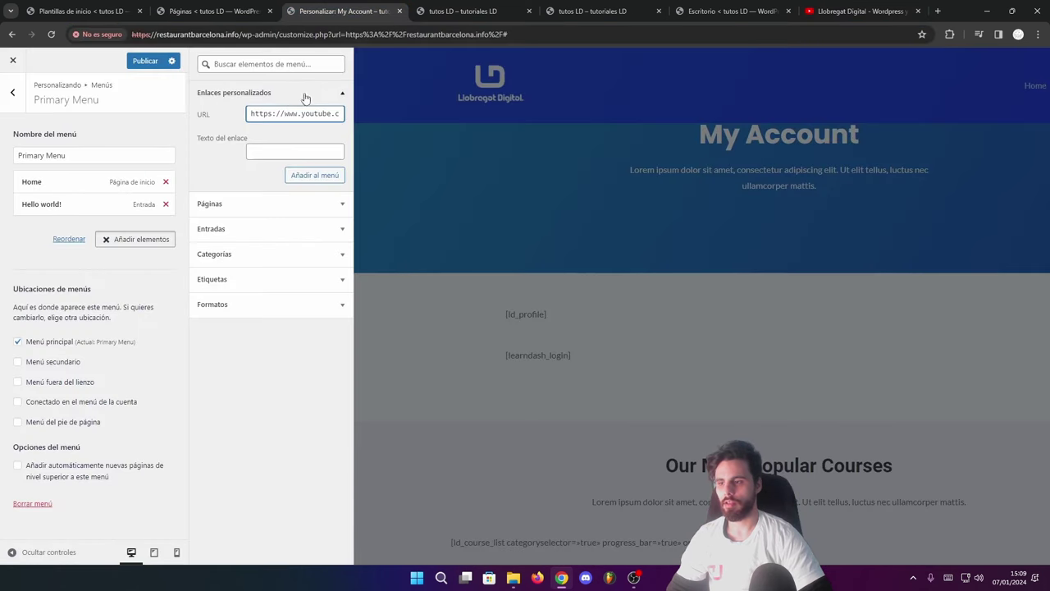
{"action": "left_click", "coordinate": [278, 149]}
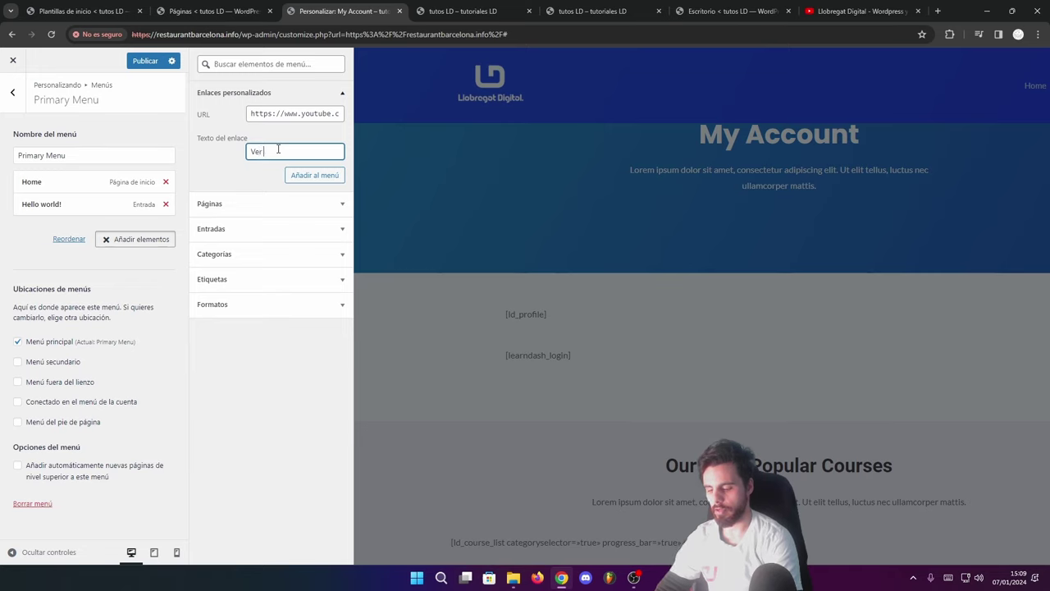
{"action": "type", "text": "Ver el canal"}
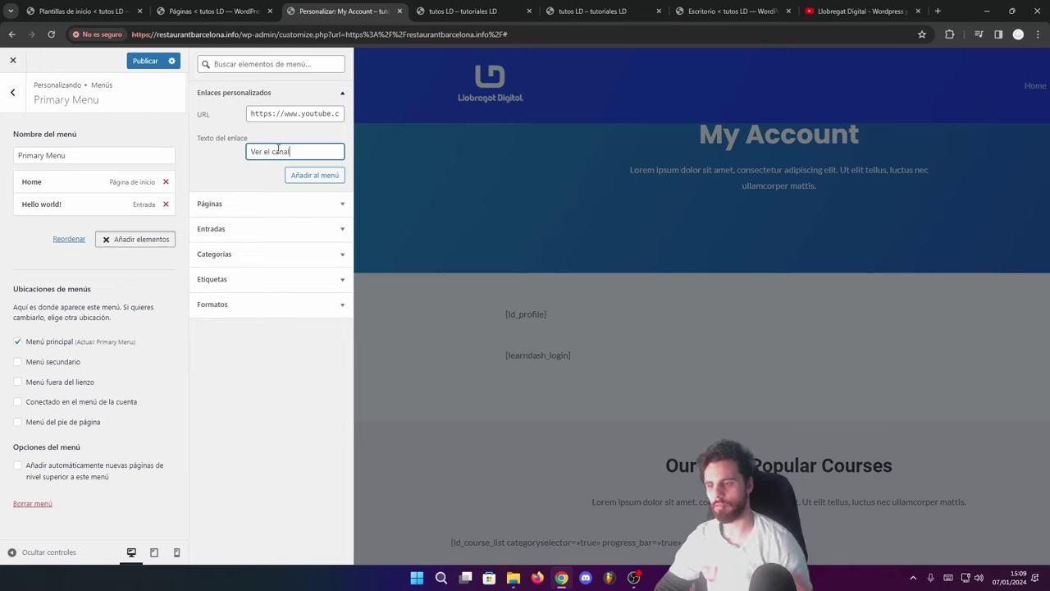
{"action": "left_click", "coordinate": [321, 176]}
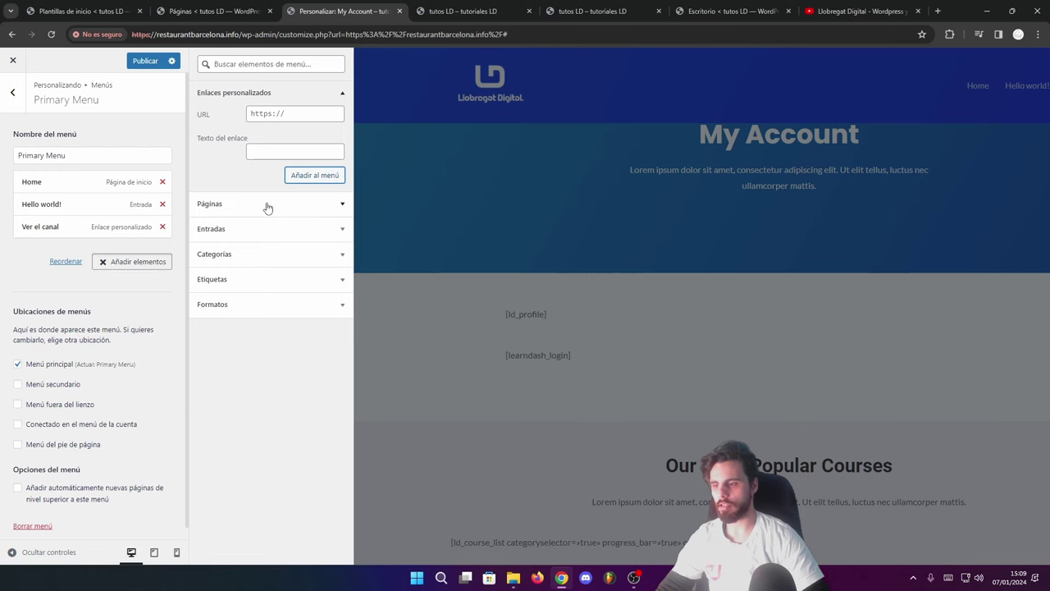
- Check the site's page list and look for "pagina de ejemplo" among the pages available for the Primary Menu
{"action": "left_click", "coordinate": [90, 12]}
{"action": "left_click", "coordinate": [209, 11]}
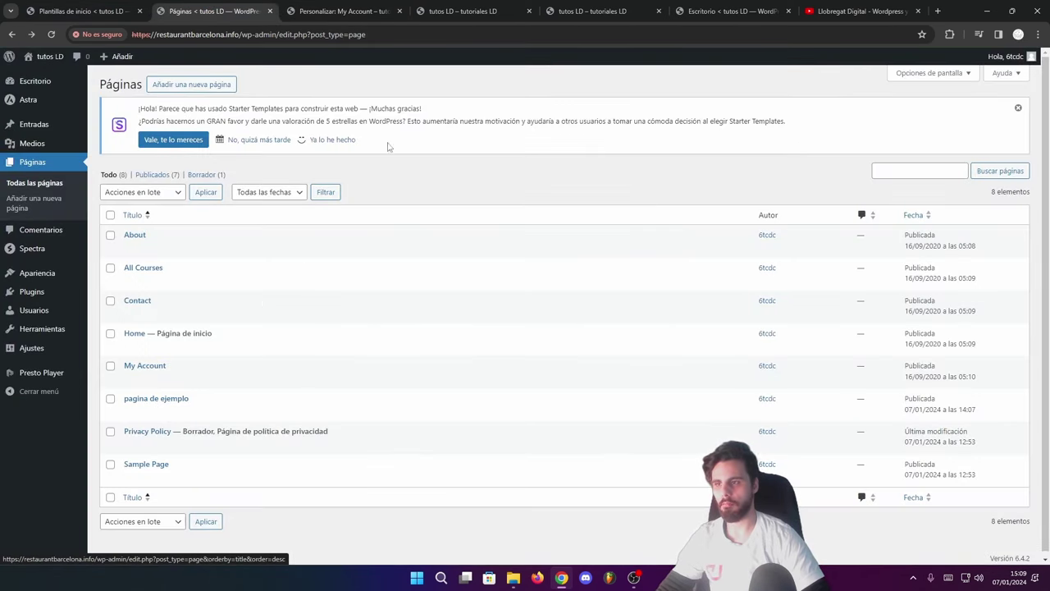
{"action": "left_click", "coordinate": [340, 11]}
{"action": "left_click", "coordinate": [244, 212]}
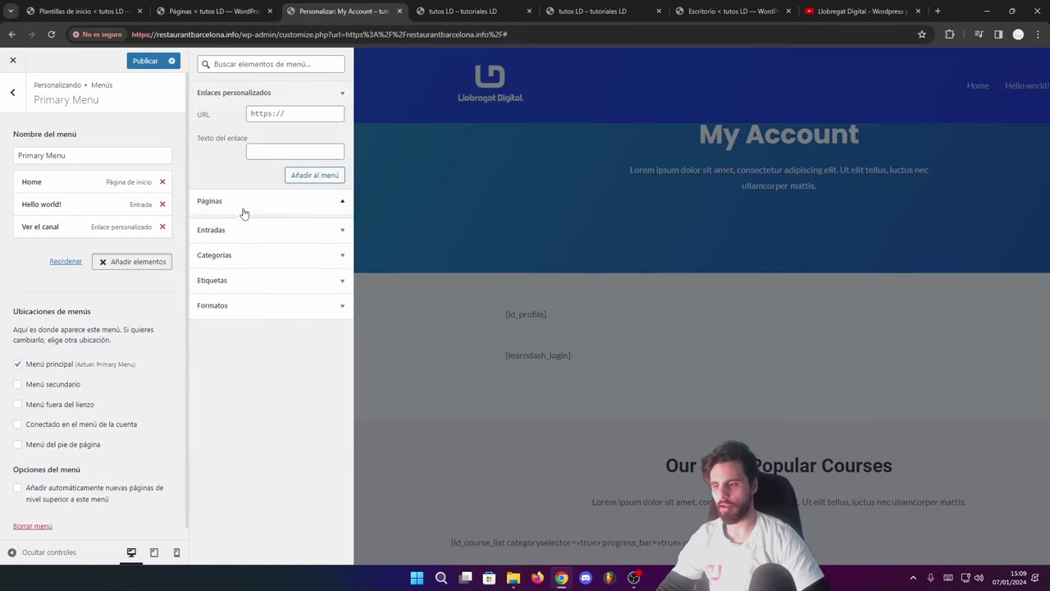
{"action": "scroll", "coordinate": [246, 209], "scroll_direction": "down", "scroll_amount": 2}
{"action": "scroll", "coordinate": [253, 206], "scroll_direction": "up", "scroll_amount": 2}
{"action": "scroll", "coordinate": [257, 175], "scroll_direction": "down", "scroll_amount": 2}
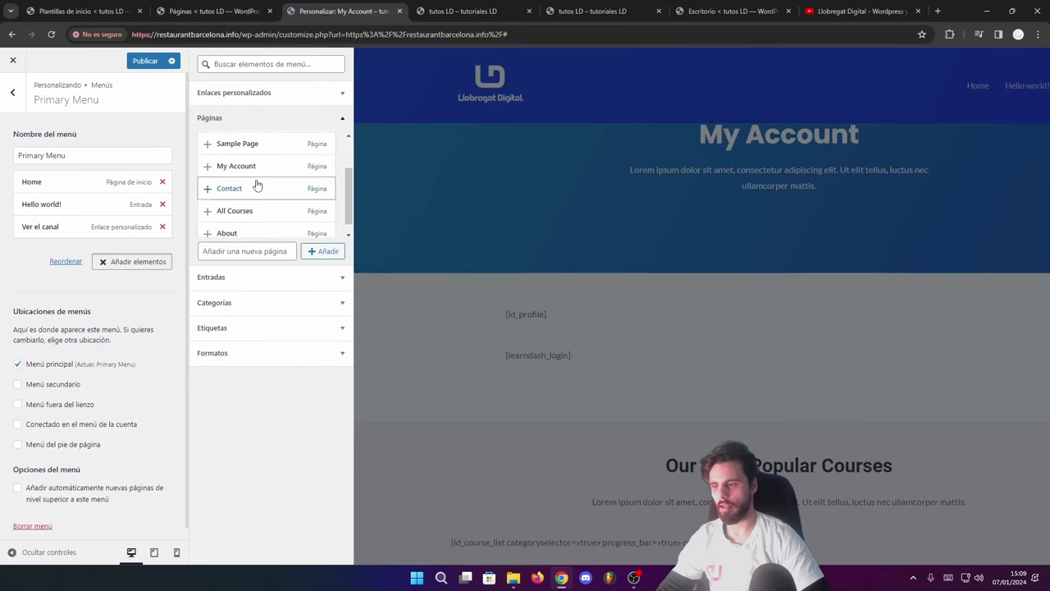
{"action": "scroll", "coordinate": [260, 192], "scroll_direction": "down", "scroll_amount": 1}
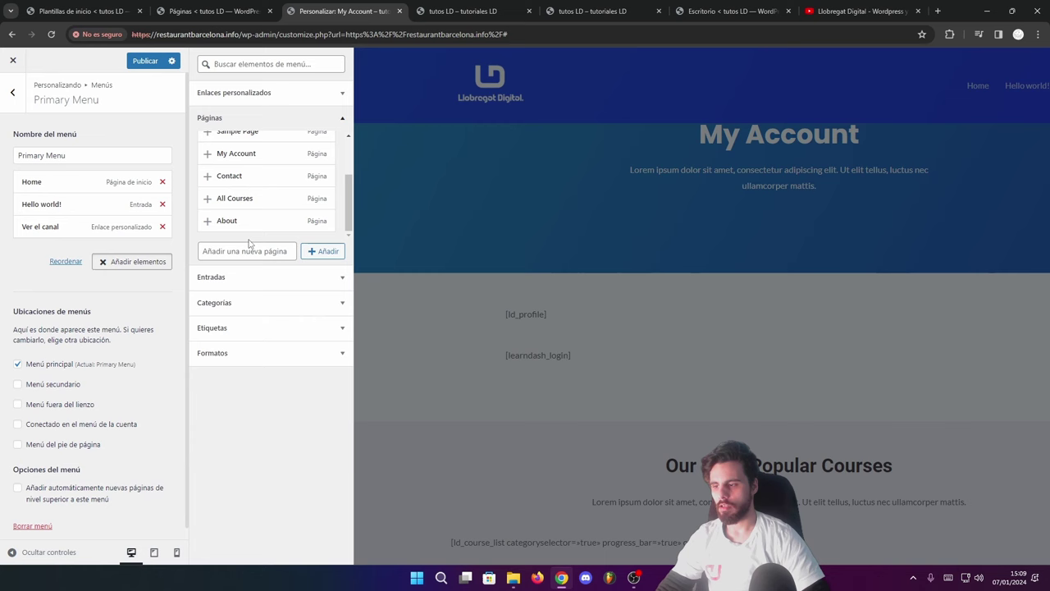
- Publish the Primary Menu changes and reload the customizer
{"action": "left_click", "coordinate": [145, 61]}
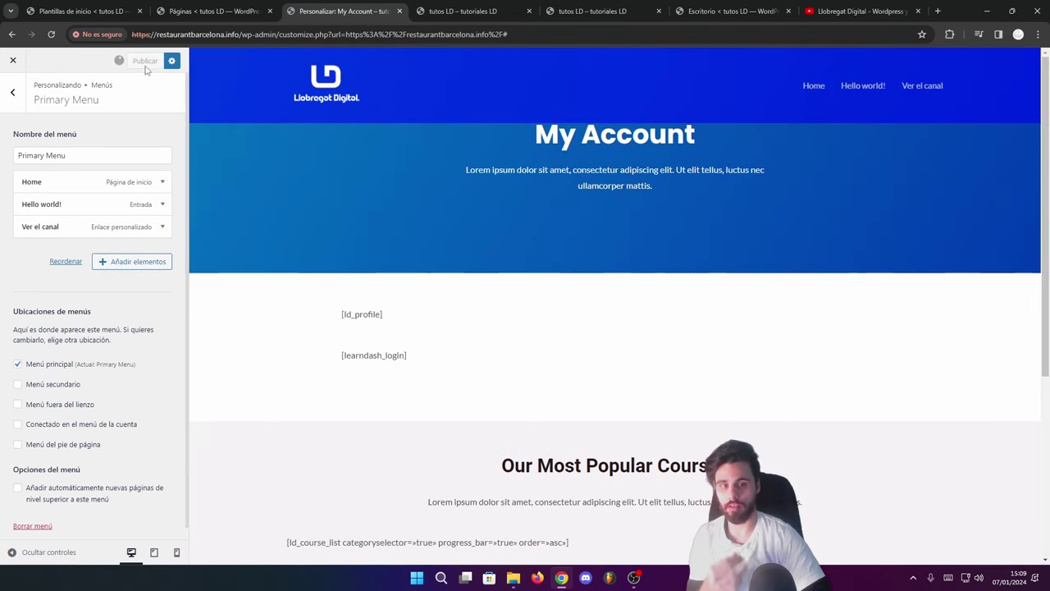
{"action": "left_click", "coordinate": [51, 34]}
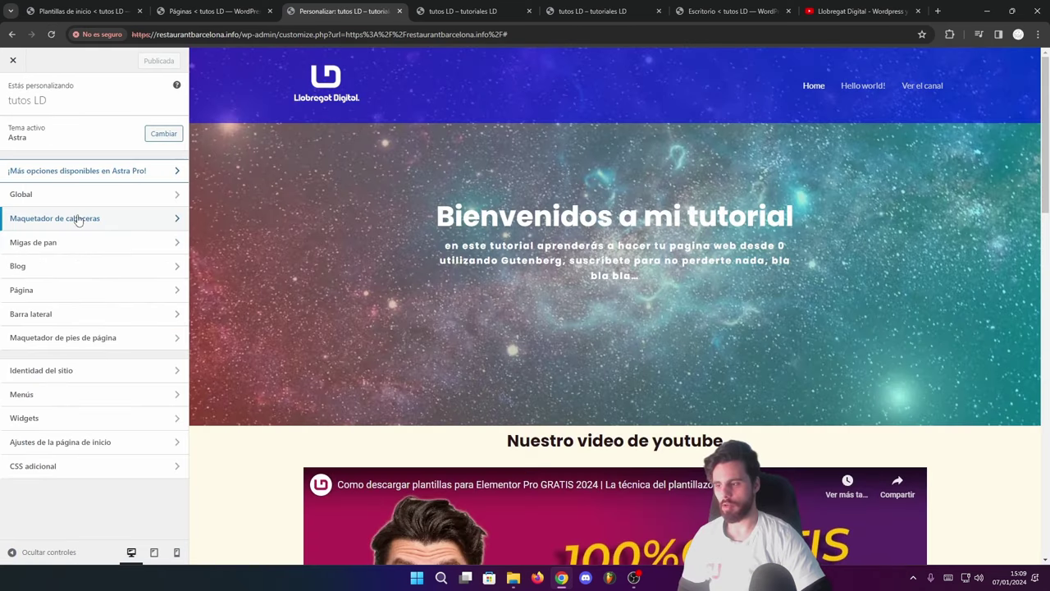
- Open the Primary Menu for editing by way of the header builder's main menu element
{"action": "left_click", "coordinate": [78, 218]}
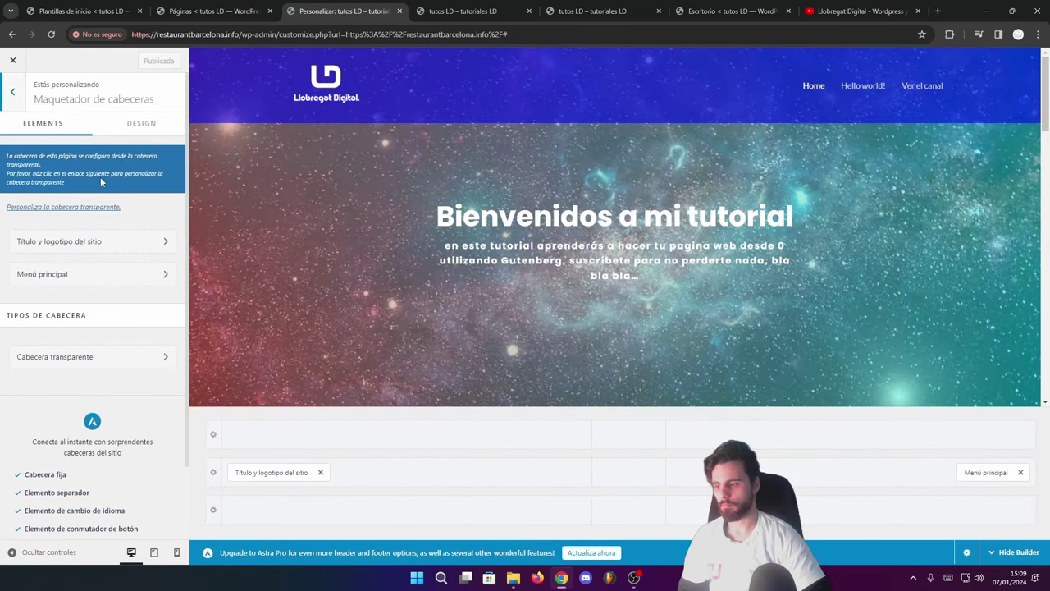
{"action": "left_click", "coordinate": [58, 207]}
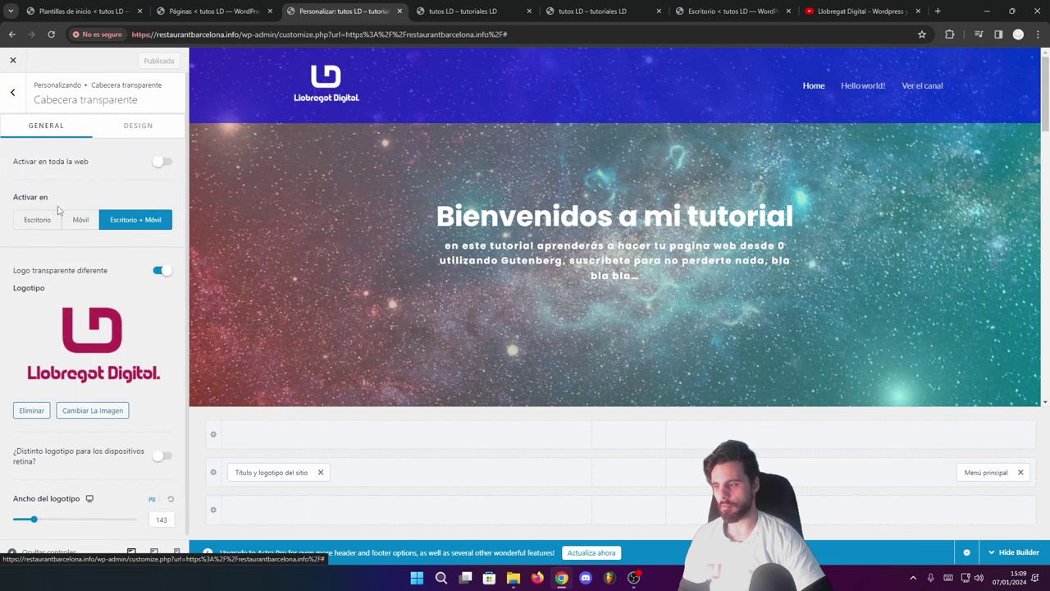
{"action": "key", "text": "Escape"}
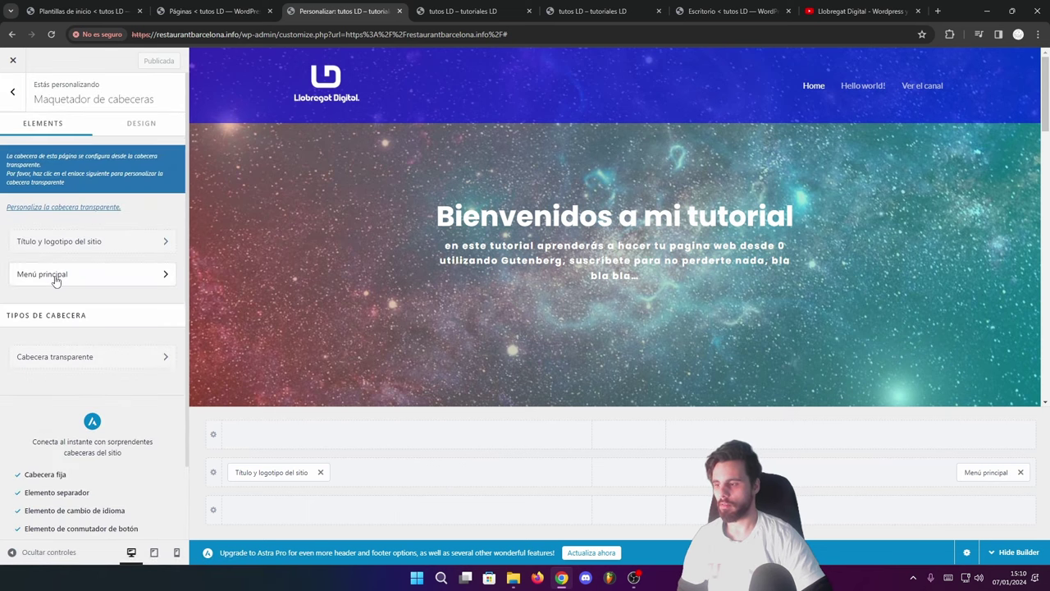
{"action": "left_click", "coordinate": [56, 280]}
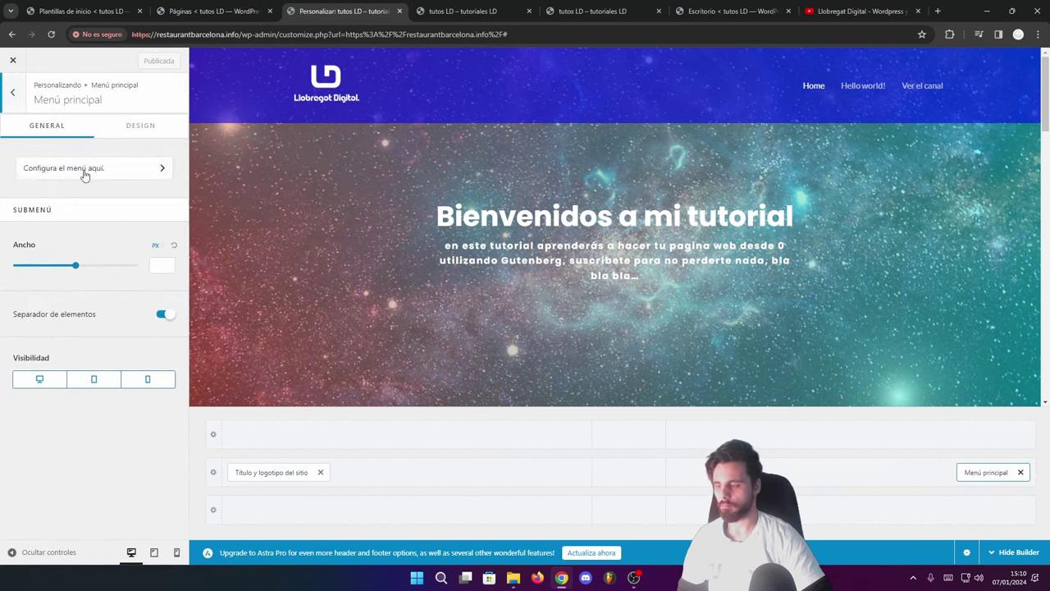
{"action": "left_click", "coordinate": [95, 171]}
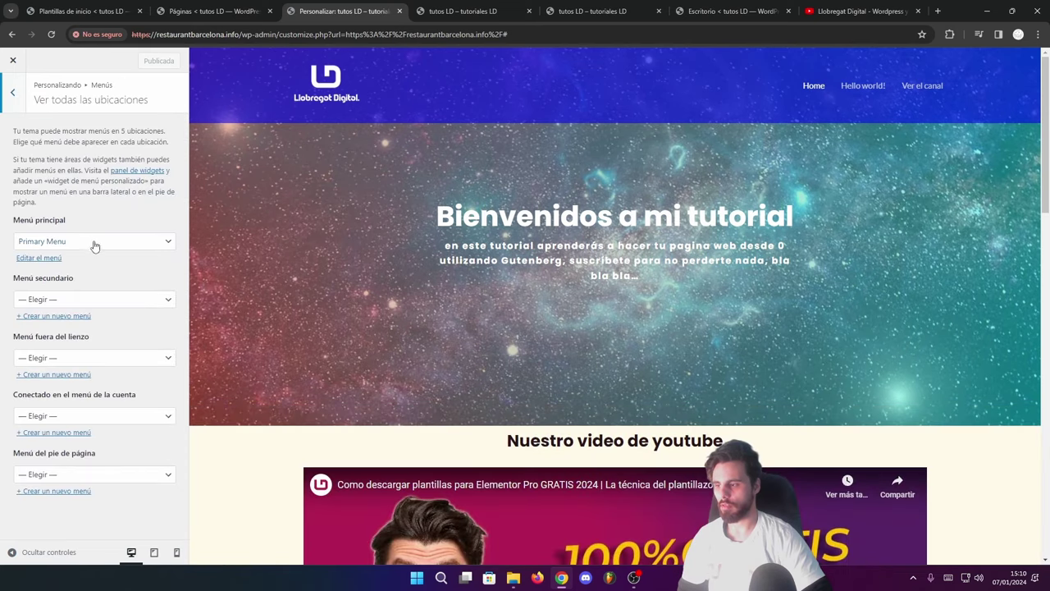
{"action": "left_click", "coordinate": [47, 259]}
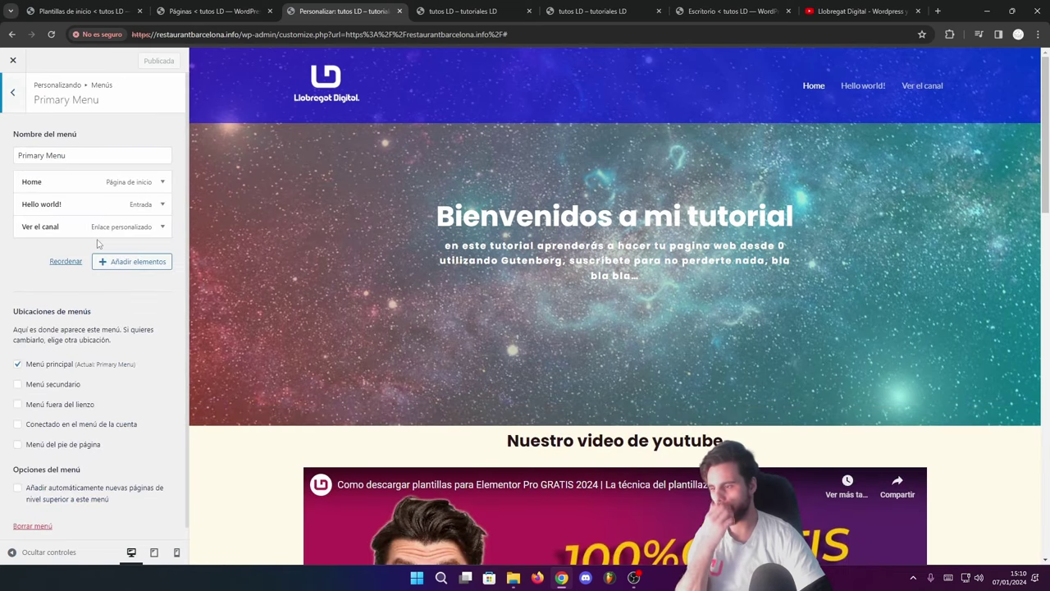
- Add the page "pagina de ejemplo" to the Primary Menu and publish the change
{"action": "left_click", "coordinate": [125, 262]}
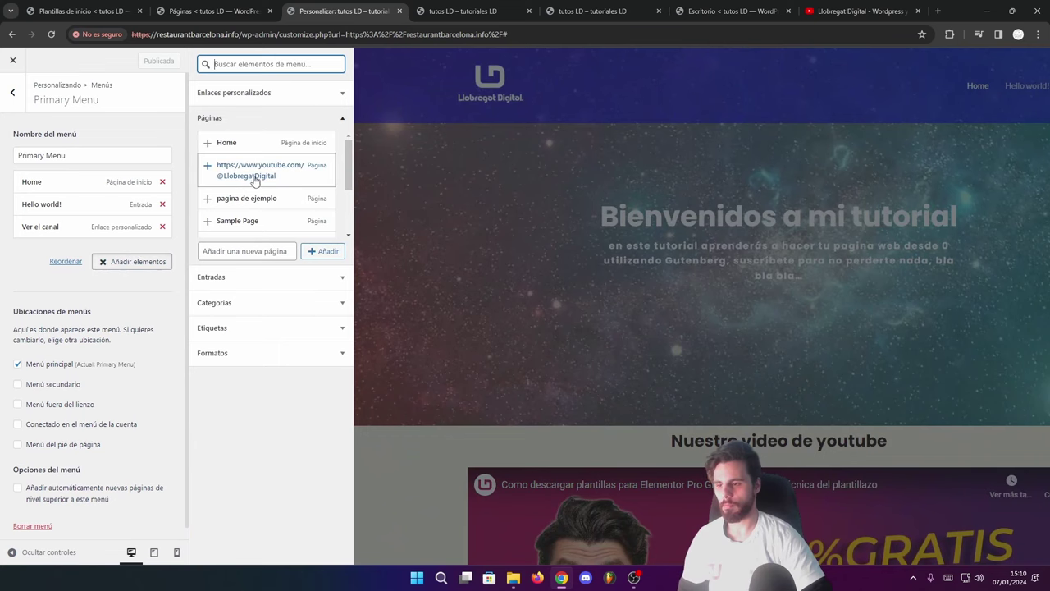
{"action": "left_click", "coordinate": [234, 202]}
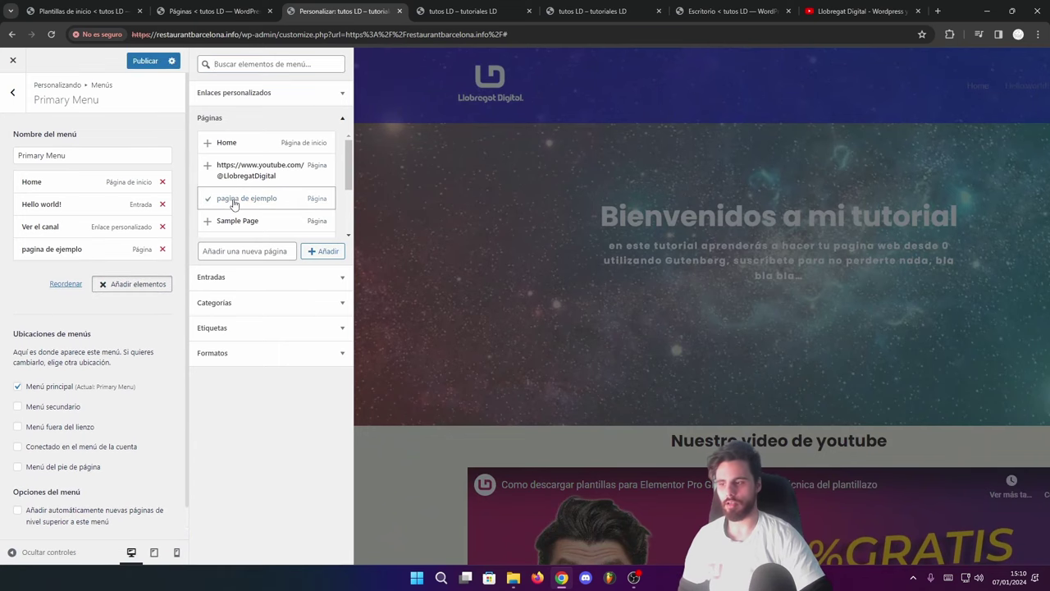
{"action": "left_click", "coordinate": [146, 62]}
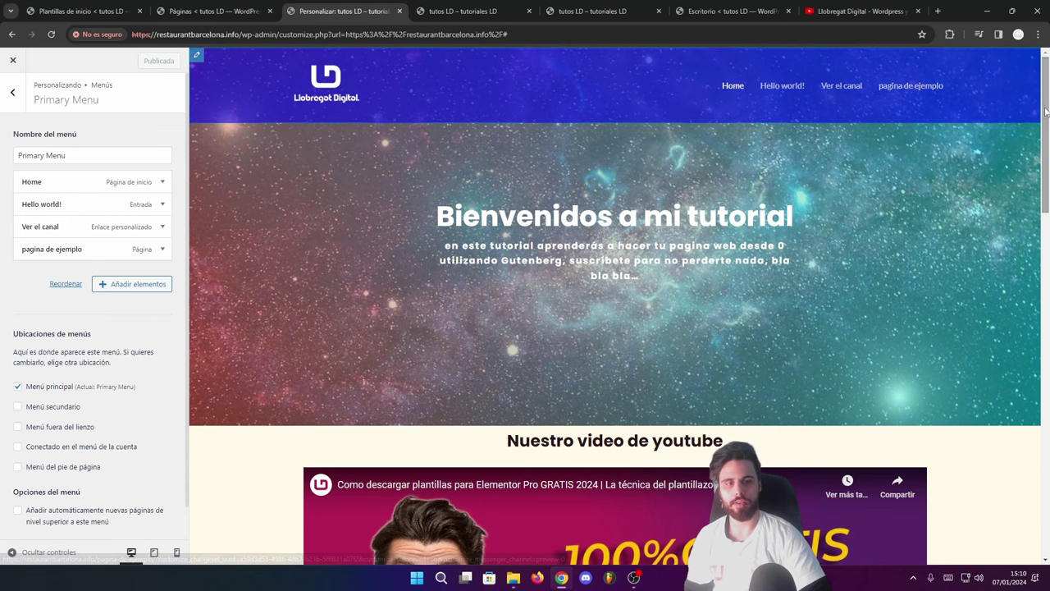
- Review the home page preview from the header down to the closing call-to-action section and back
{"action": "scroll", "coordinate": [1019, 265], "scroll_direction": "down", "scroll_amount": 6}
{"action": "scroll", "coordinate": [1018, 312], "scroll_direction": "down", "scroll_amount": 3}
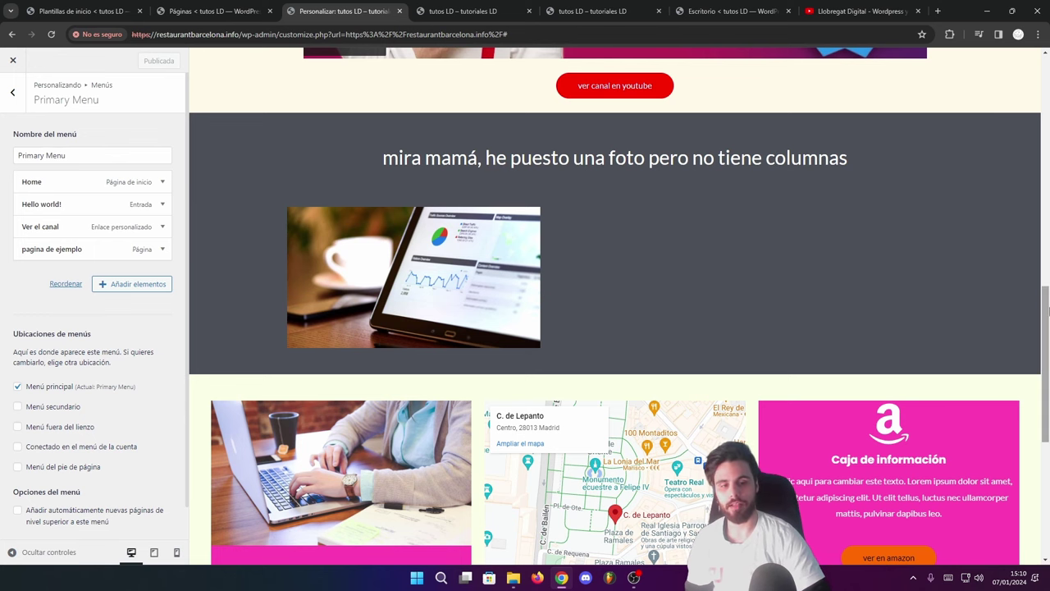
{"action": "scroll", "coordinate": [1036, 345], "scroll_direction": "down", "scroll_amount": 4}
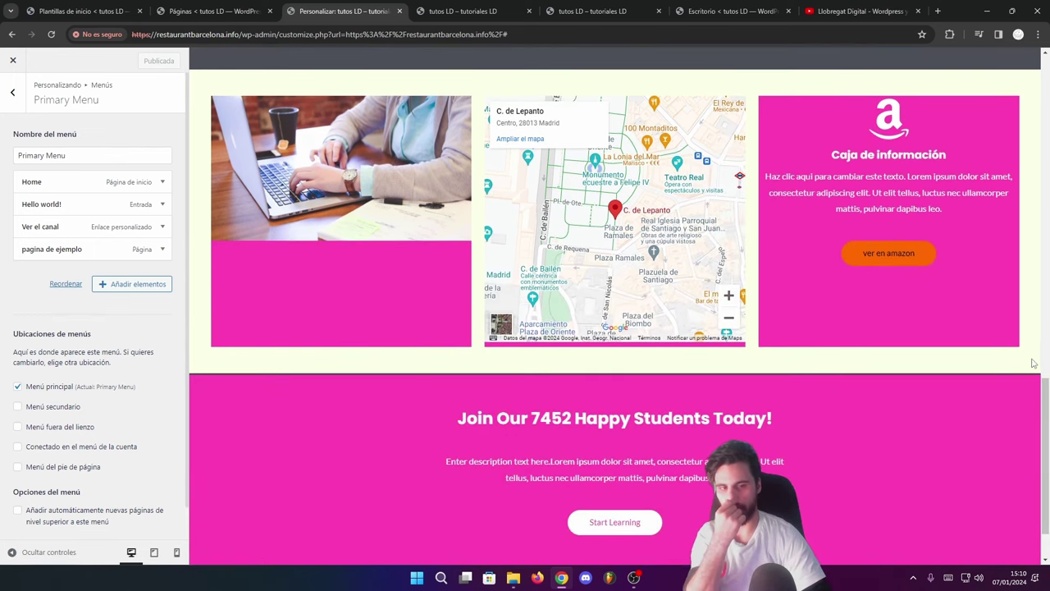
{"action": "scroll", "coordinate": [668, 299], "scroll_direction": "up", "scroll_amount": 1}
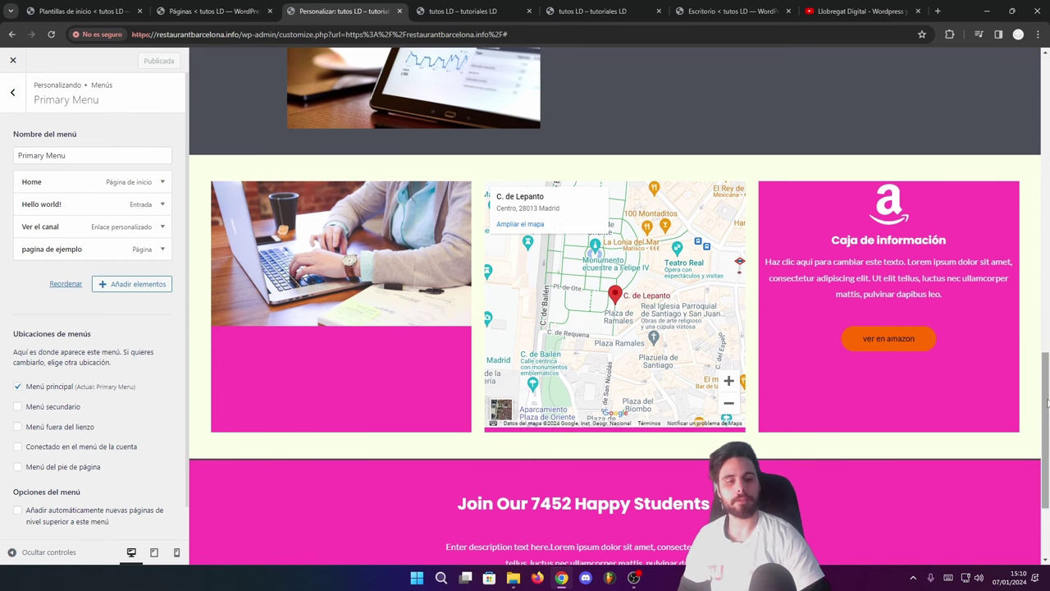
{"action": "scroll", "coordinate": [1024, 204], "scroll_direction": "up", "scroll_amount": 7}
{"action": "scroll", "coordinate": [1023, 205], "scroll_direction": "up", "scroll_amount": 5}
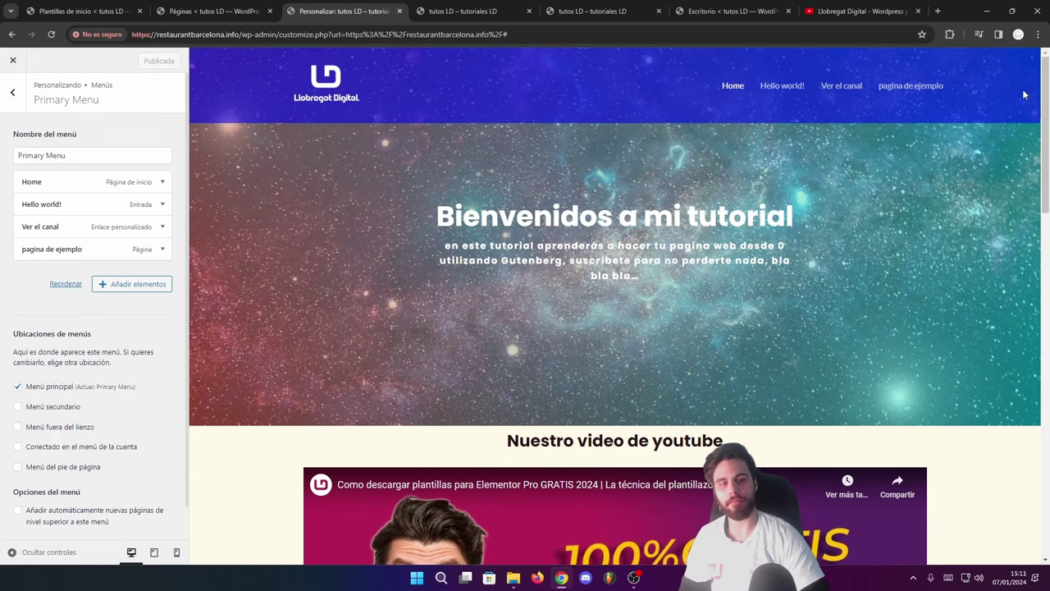
{"action": "left_click_drag", "start_coordinate": [1045, 94], "coordinate": [1046, 386]}
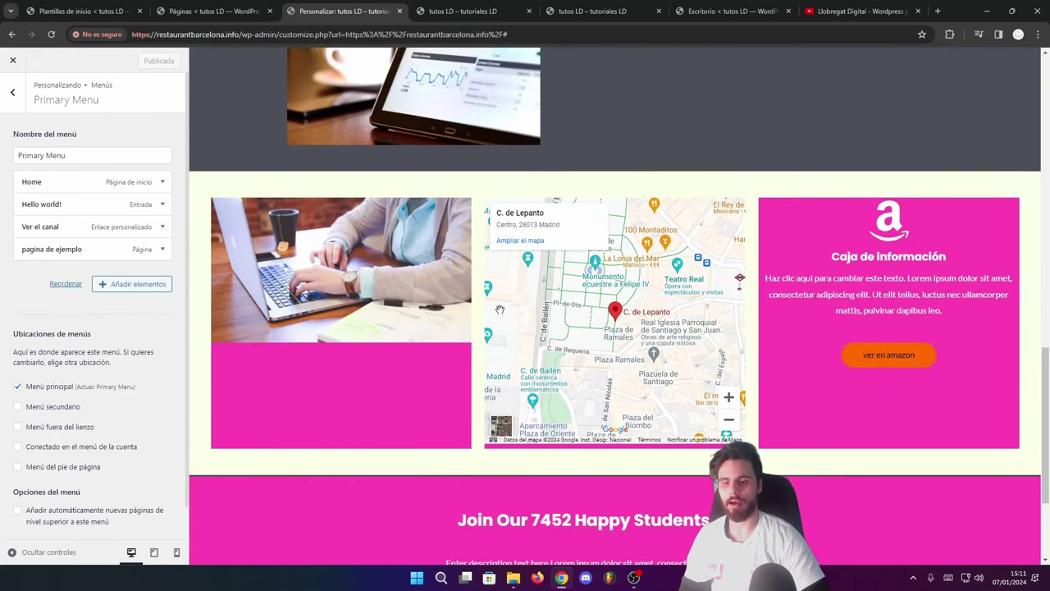
{"action": "scroll", "coordinate": [1047, 349], "scroll_direction": "up", "scroll_amount": 15}
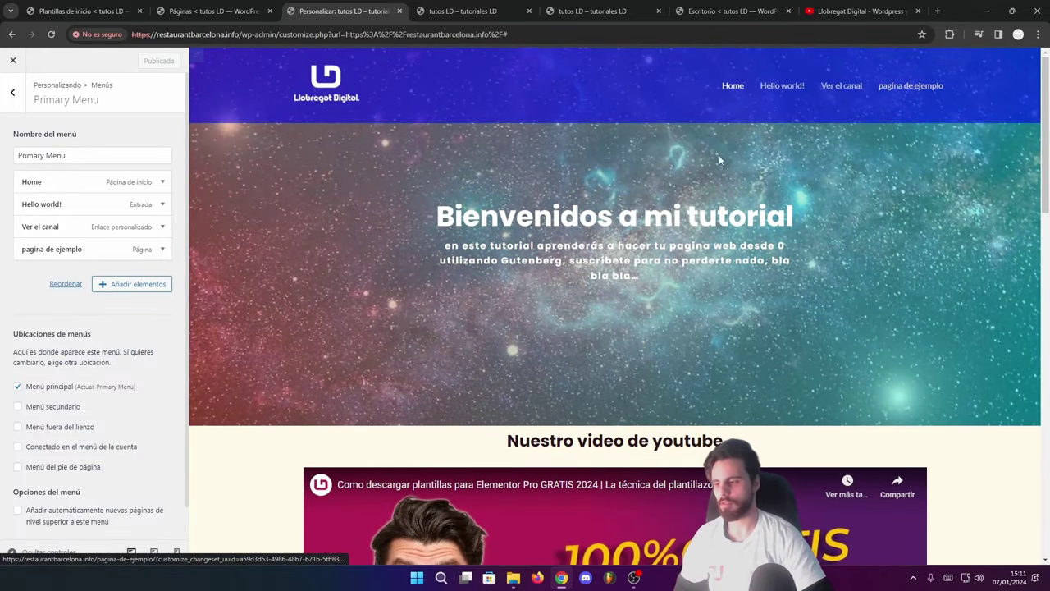
- Add a custom link with URL #mapa and link text "ubicacion" to the Primary Menu, and publish the change
{"action": "left_click", "coordinate": [118, 286]}
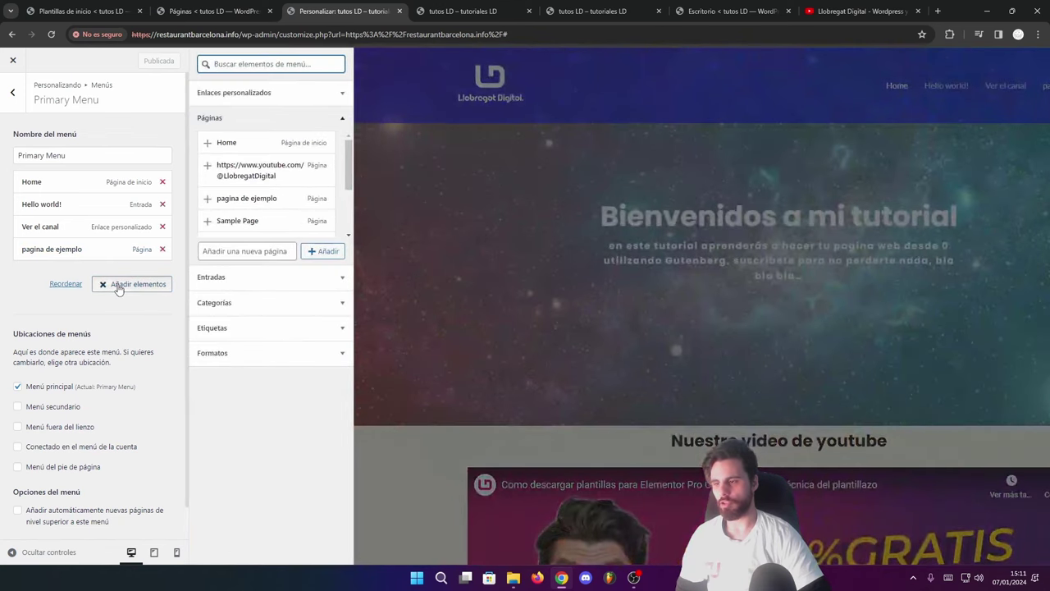
{"action": "left_click", "coordinate": [227, 94]}
{"action": "left_click", "coordinate": [271, 114]}
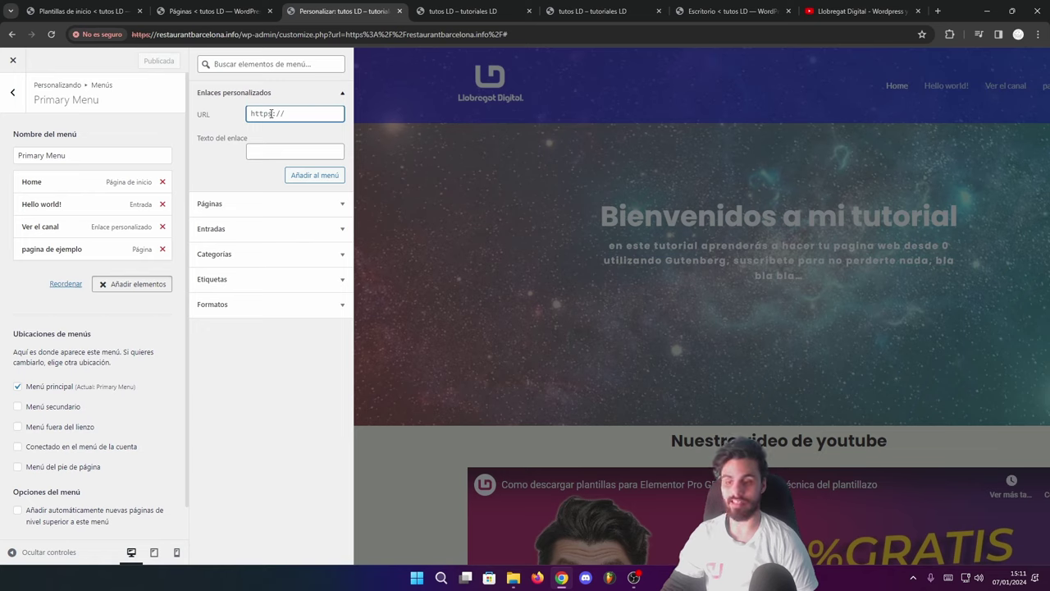
{"action": "type", "text": "#mapa"}
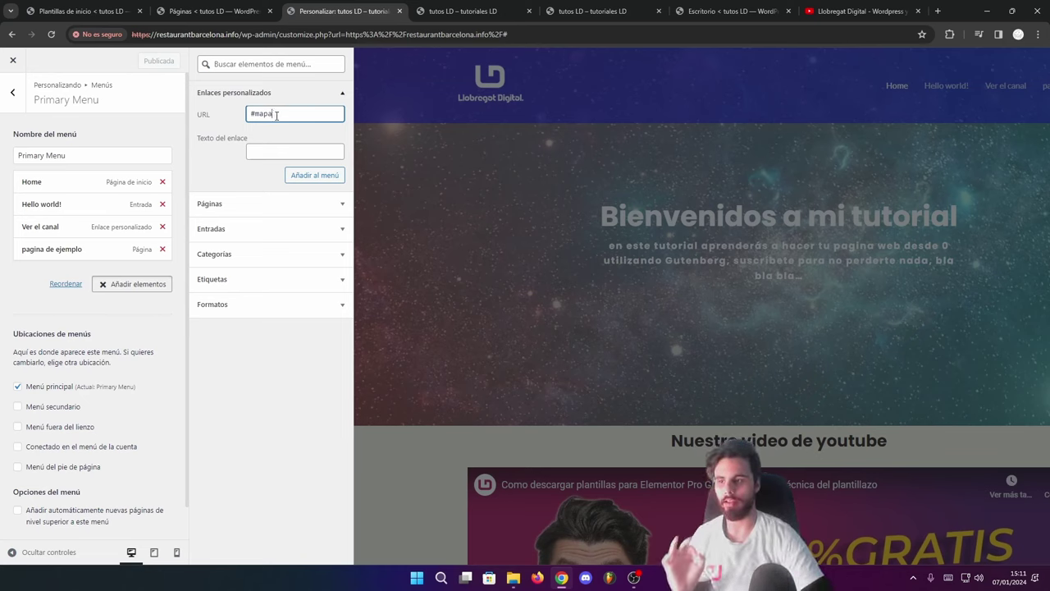
{"action": "left_click_drag", "start_coordinate": [276, 115], "coordinate": [232, 118]}
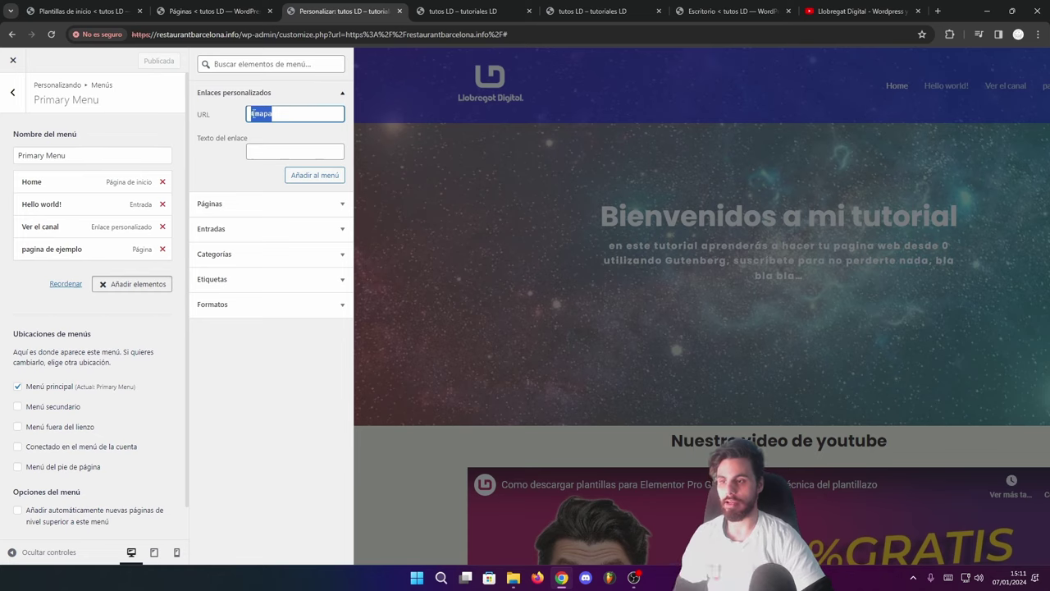
{"action": "left_click", "coordinate": [252, 114]}
{"action": "left_click", "coordinate": [263, 151]}
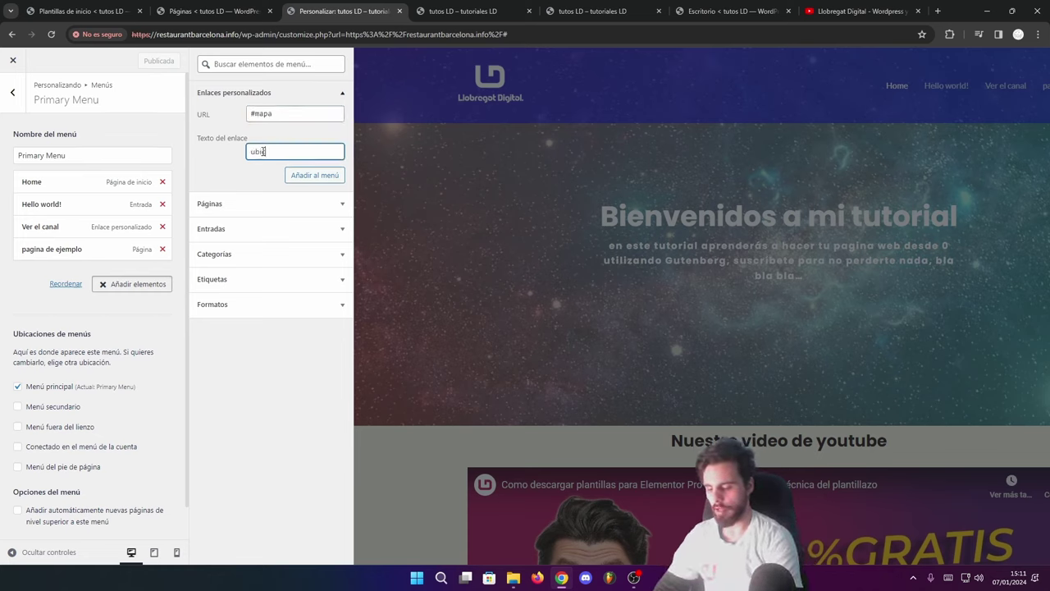
{"action": "type", "text": "ubicacio"}
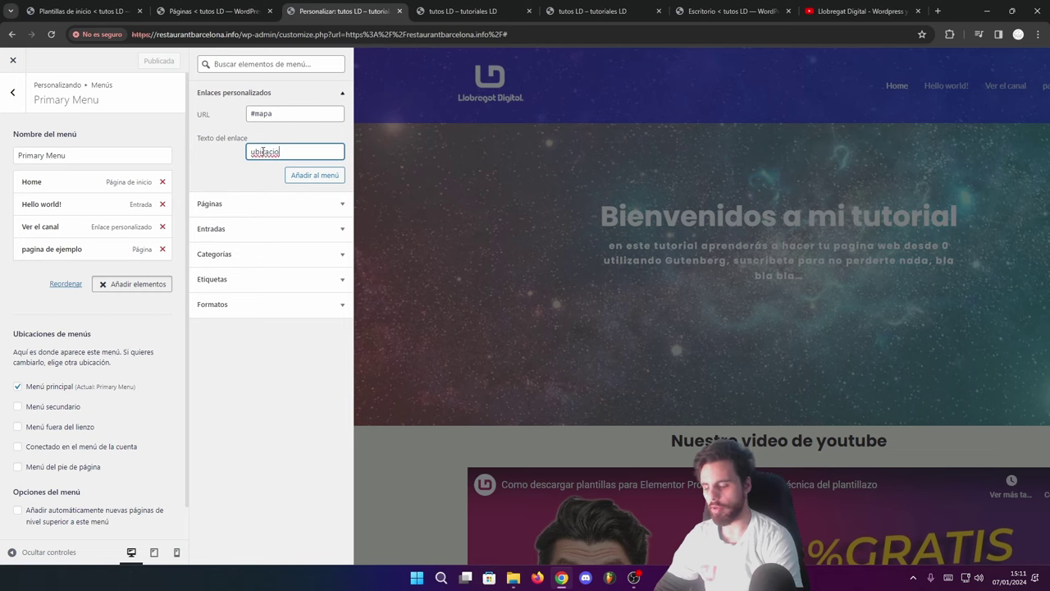
{"action": "type", "text": "n"}
{"action": "left_click", "coordinate": [305, 176]}
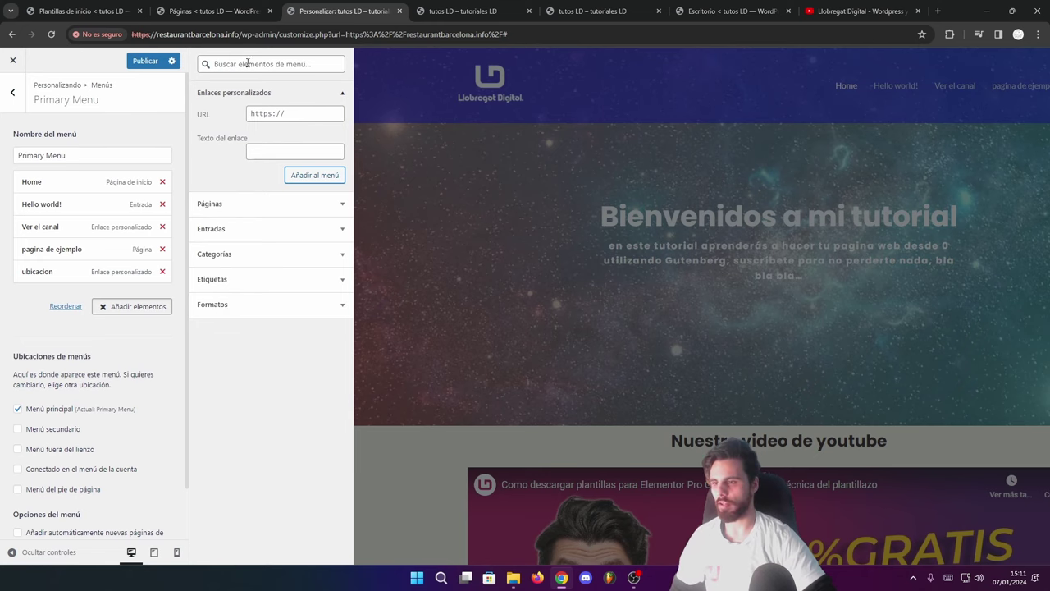
{"action": "left_click", "coordinate": [145, 60]}
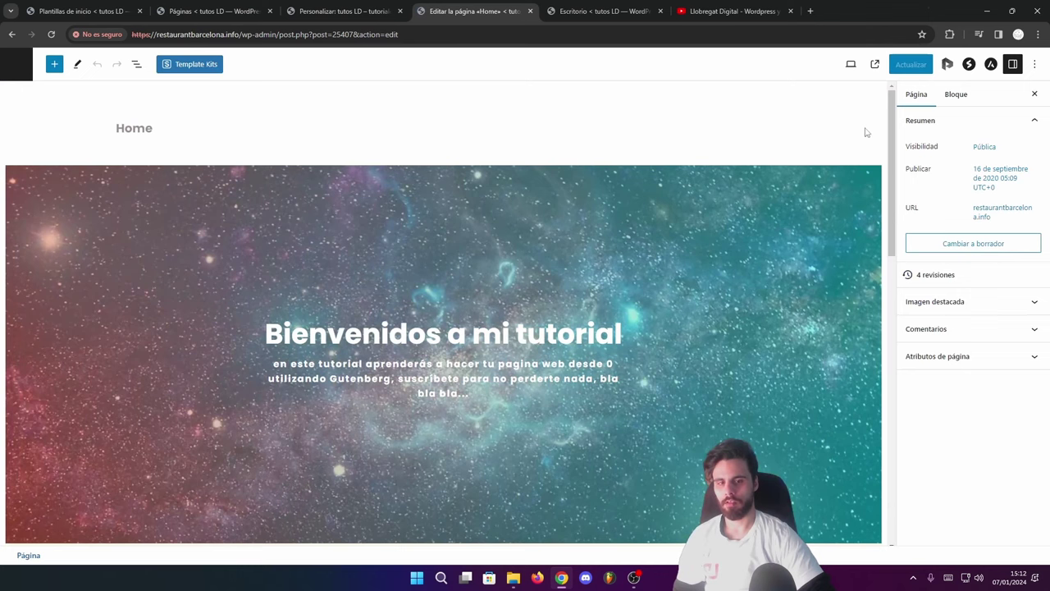
- Set the HTML anchor of the Home page's three-column block containing the map to "mapa" and update the page
{"action": "scroll", "coordinate": [869, 205], "scroll_direction": "down", "scroll_amount": 5}
{"action": "scroll", "coordinate": [827, 390], "scroll_direction": "down", "scroll_amount": 8}
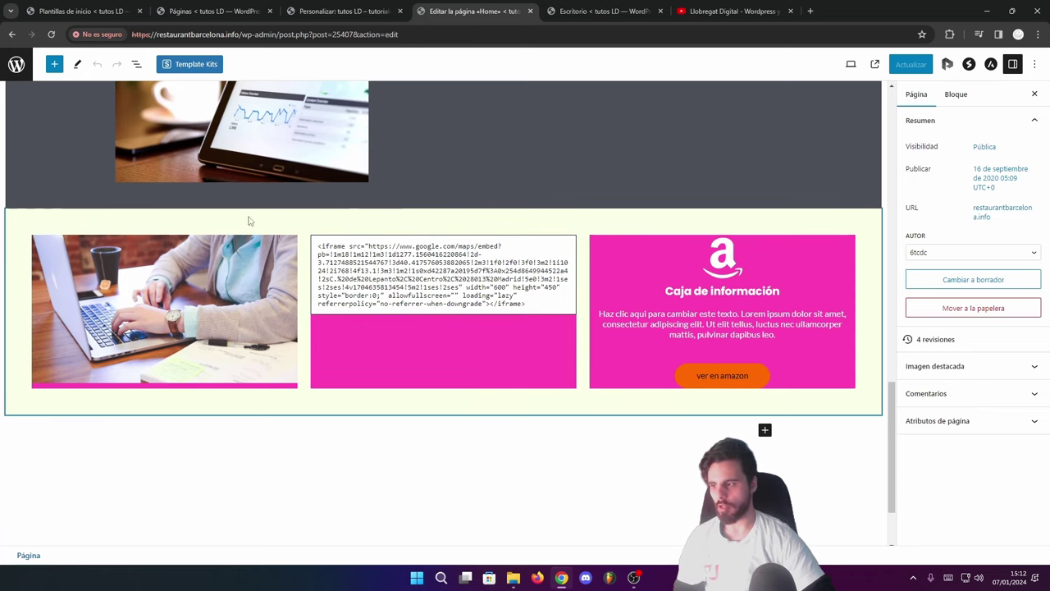
{"action": "left_click", "coordinate": [180, 216]}
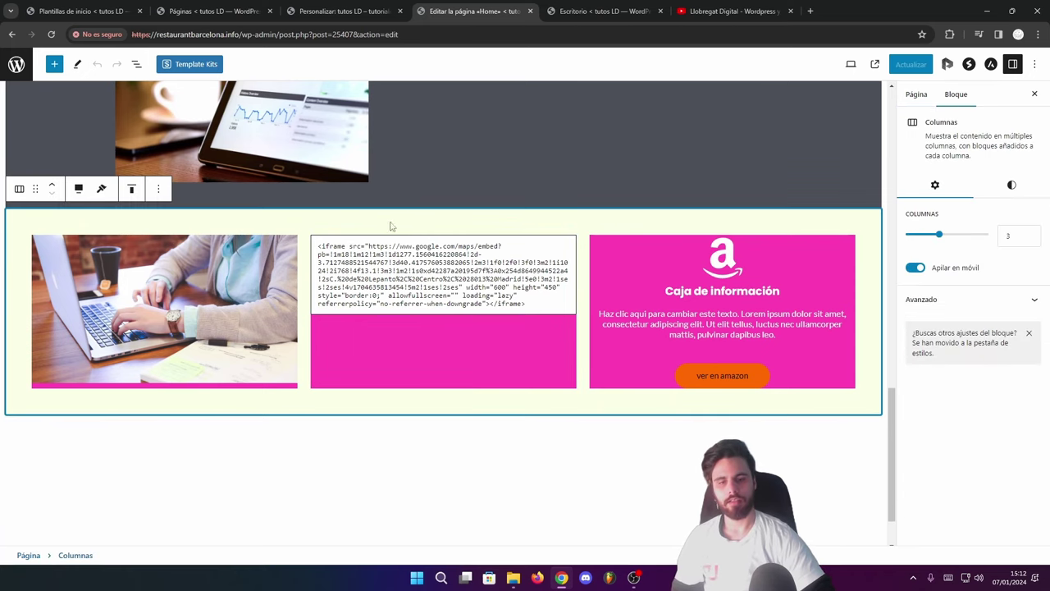
{"action": "left_click", "coordinate": [961, 299]}
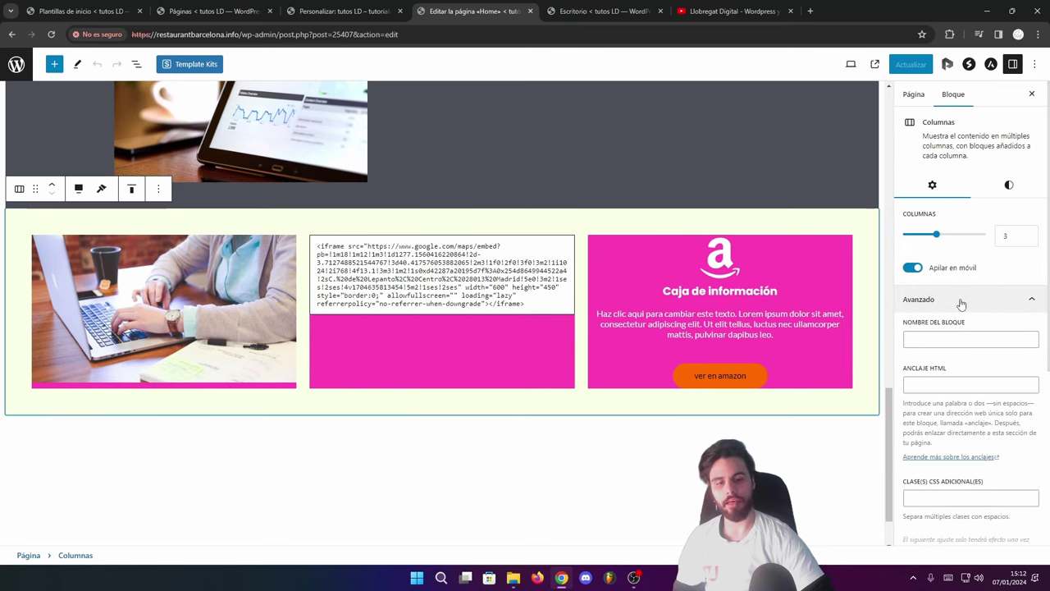
{"action": "scroll", "coordinate": [928, 327], "scroll_direction": "down", "scroll_amount": 2}
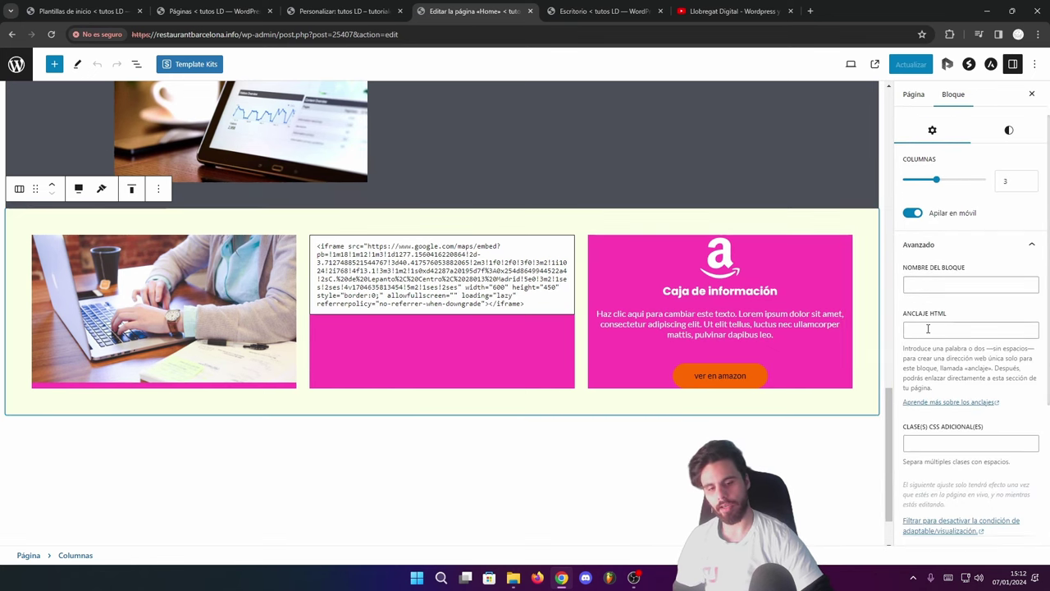
{"action": "left_click", "coordinate": [928, 329]}
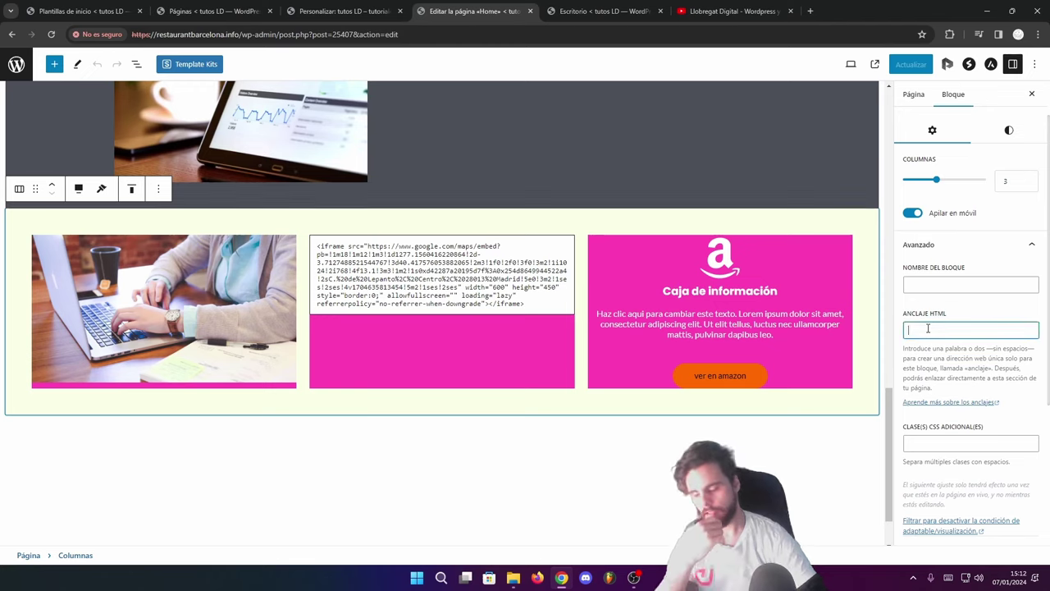
{"action": "type", "text": "-"}
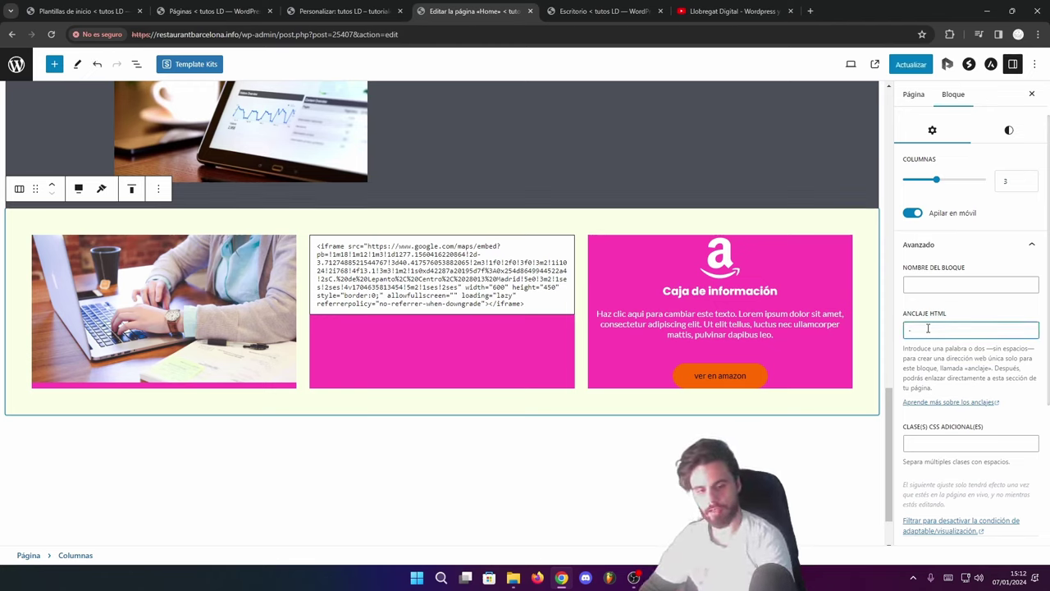
{"action": "key", "text": "BackSpace"}
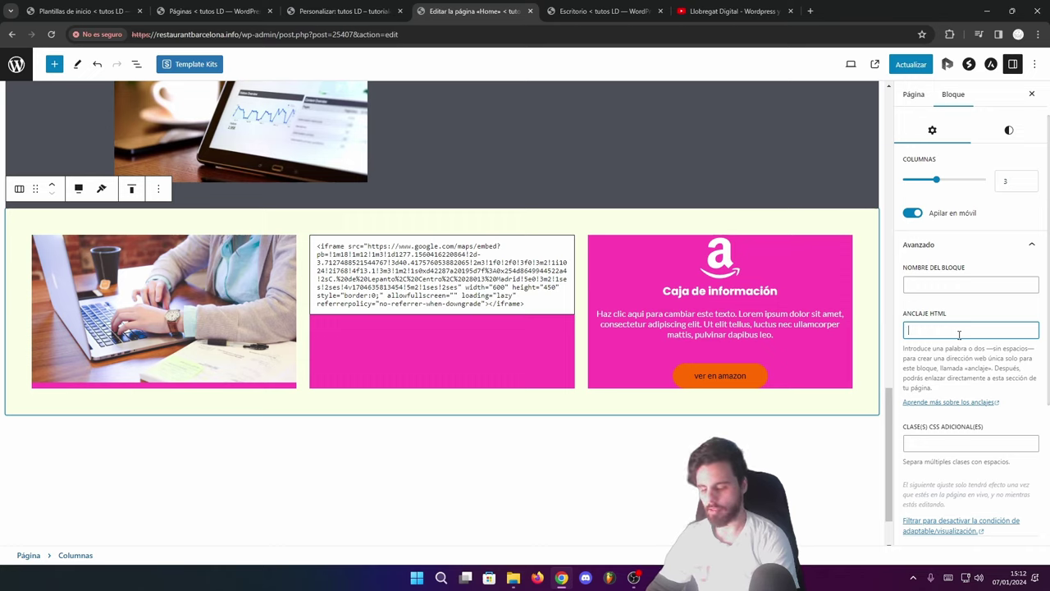
{"action": "type", "text": "mapa"}
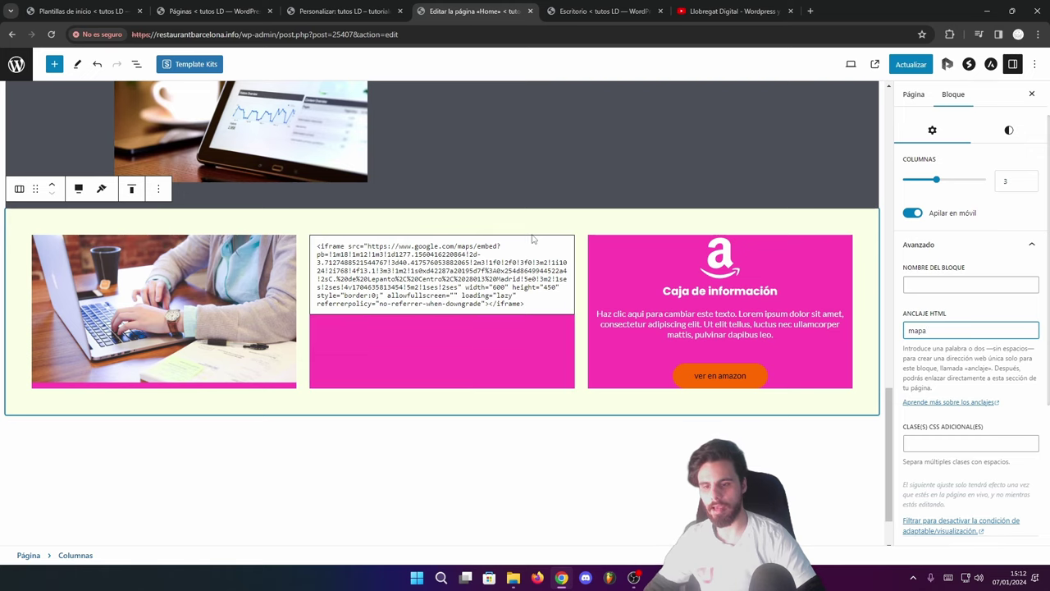
{"action": "left_click", "coordinate": [898, 66]}
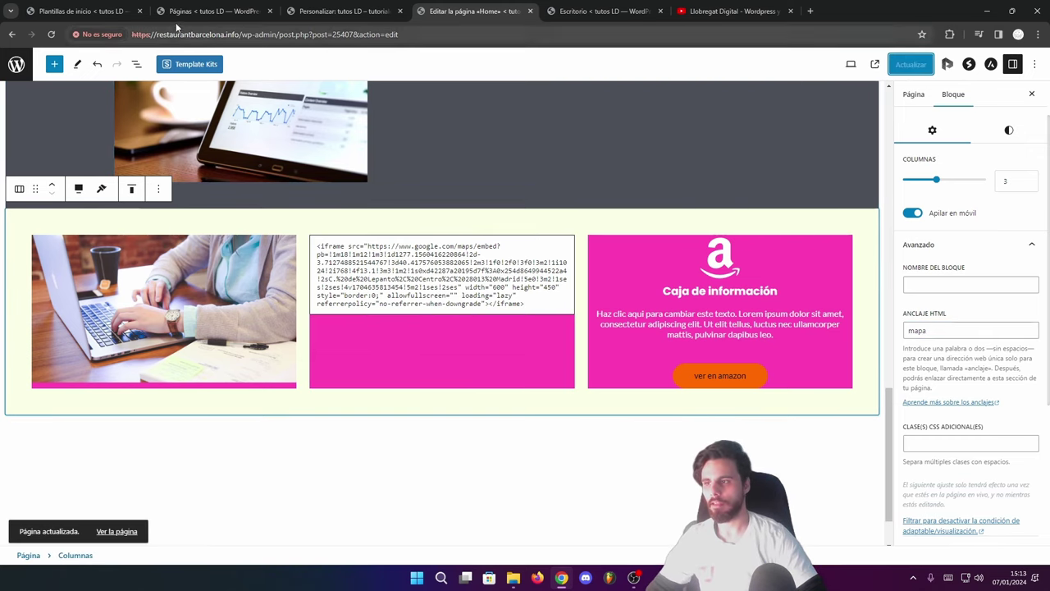
- Load the live home page restaurantbarcelona.info in place of the customizer
{"action": "left_click", "coordinate": [209, 10]}
{"action": "left_click", "coordinate": [310, 8]}
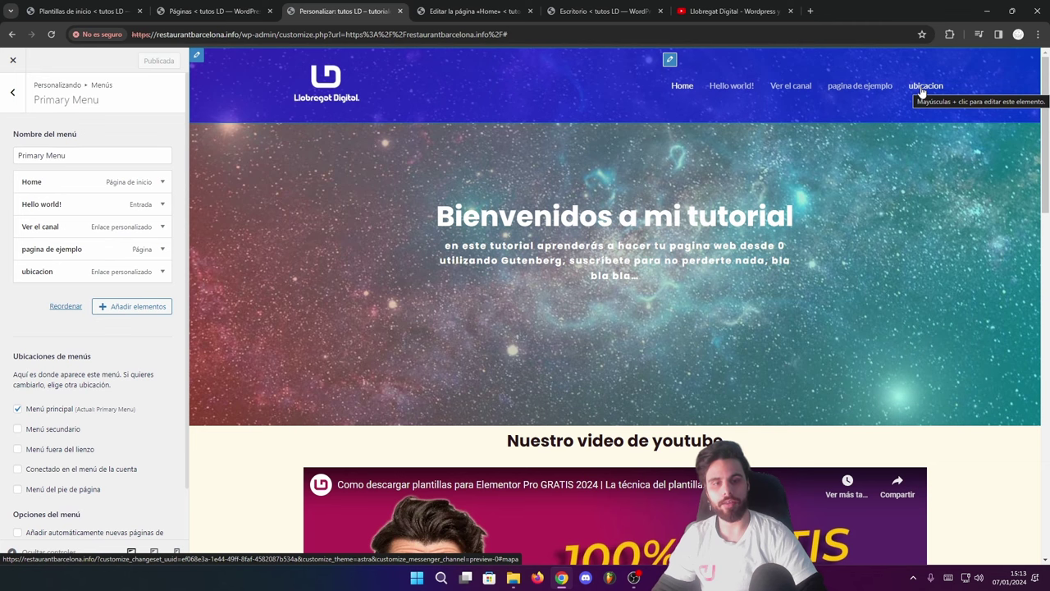
{"action": "mouse_move", "coordinate": [1042, 87]}
{"action": "left_mouse_down"}
{"action": "mouse_move", "coordinate": [1039, 377]}
{"action": "mouse_move", "coordinate": [1040, 80]}
{"action": "left_mouse_up"}
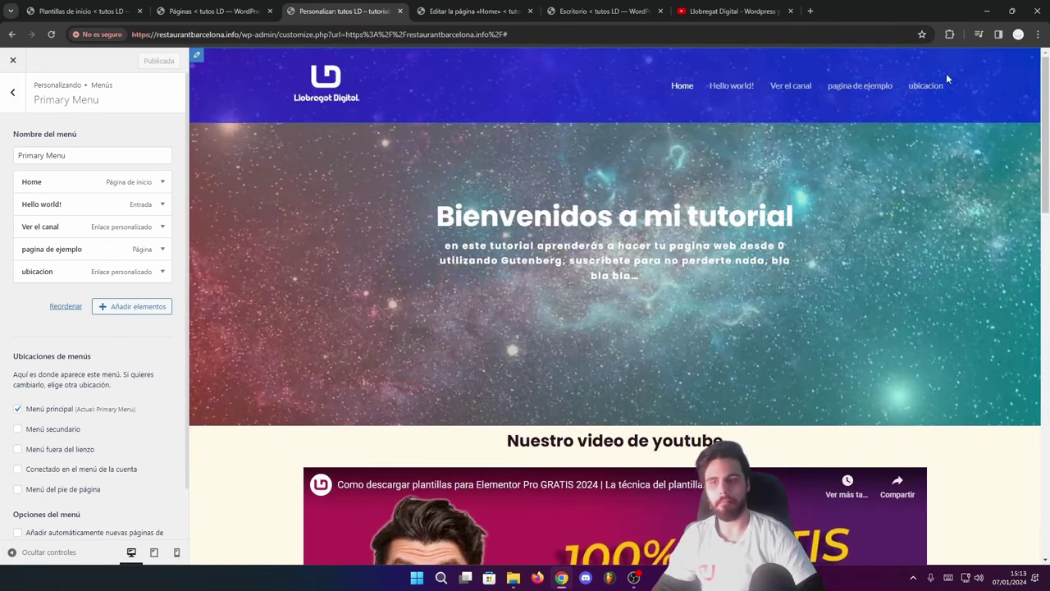
{"action": "left_click_drag", "start_coordinate": [239, 35], "coordinate": [669, 42]}
{"action": "key", "text": "BackSpace"}
{"action": "key", "text": "Return"}
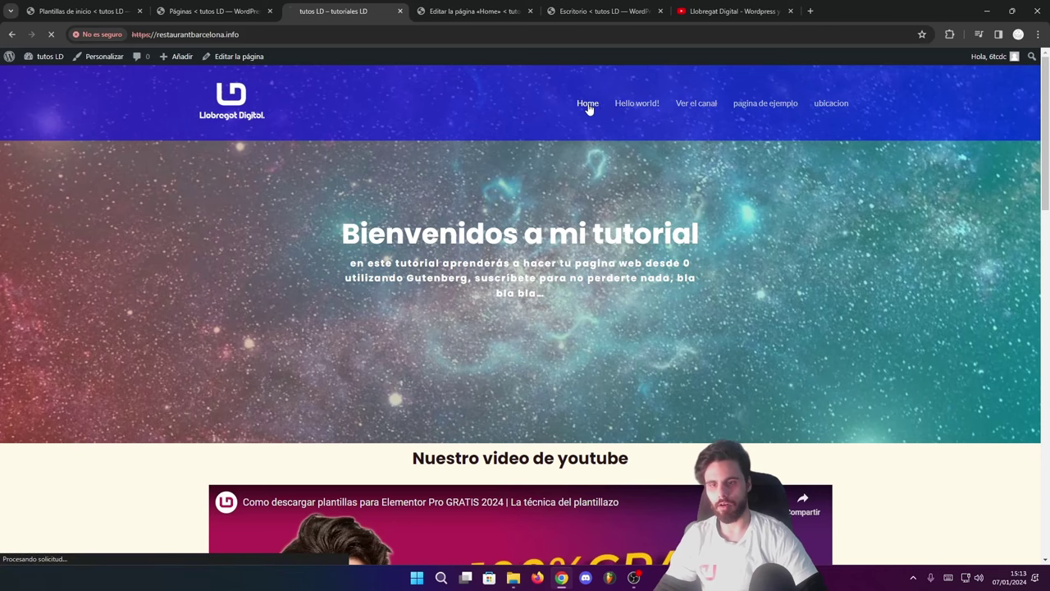
- Test the header menu's Home and "Hello world!" links, looking through the post and returning to the home page
{"action": "left_click", "coordinate": [588, 105]}
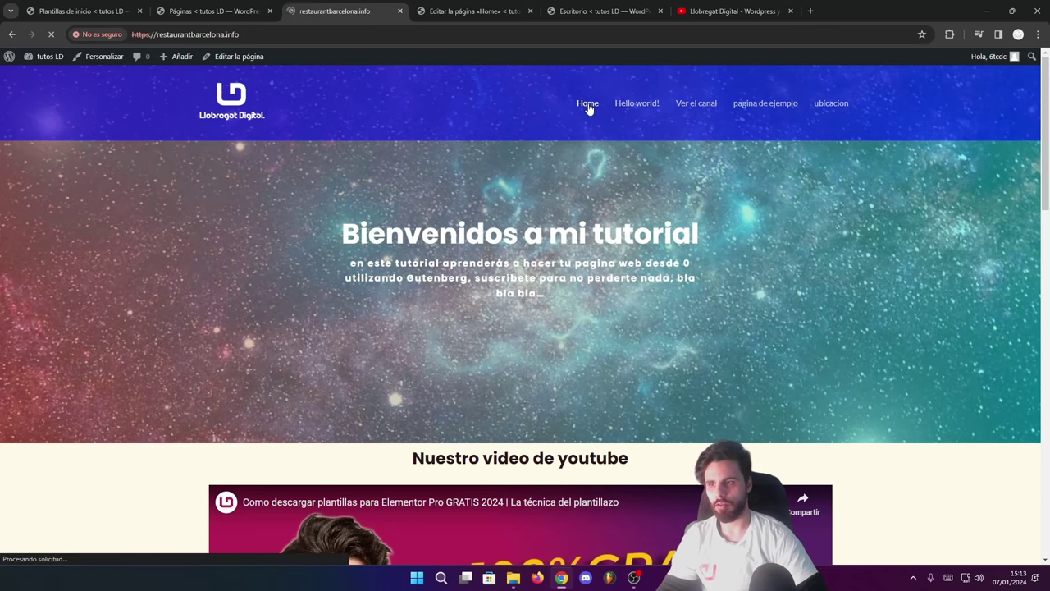
{"action": "left_click", "coordinate": [639, 105]}
{"action": "scroll", "coordinate": [471, 198], "scroll_direction": "down", "scroll_amount": 4}
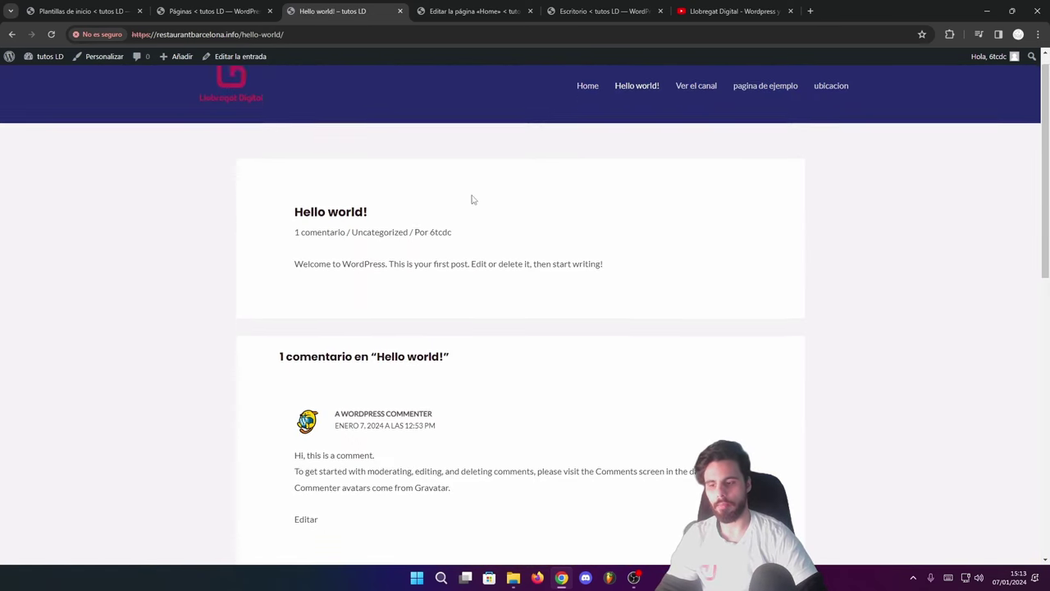
{"action": "scroll", "coordinate": [471, 200], "scroll_direction": "down", "scroll_amount": 3}
{"action": "scroll", "coordinate": [471, 200], "scroll_direction": "up", "scroll_amount": 6}
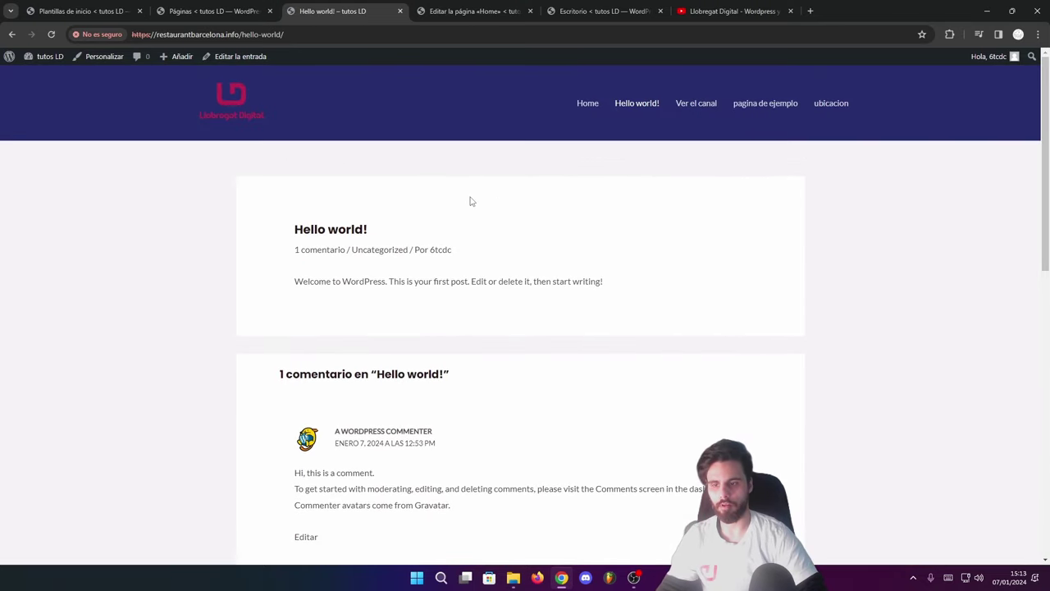
{"action": "left_click", "coordinate": [586, 102]}
{"action": "scroll", "coordinate": [509, 324], "scroll_direction": "down", "scroll_amount": 10}
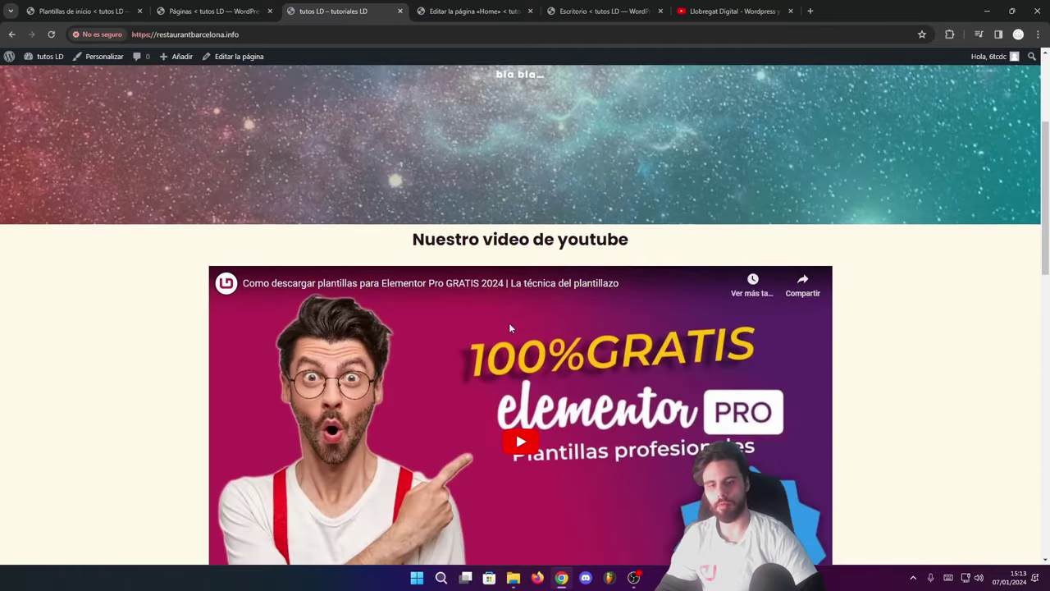
{"action": "scroll", "coordinate": [509, 326], "scroll_direction": "up", "scroll_amount": 10}
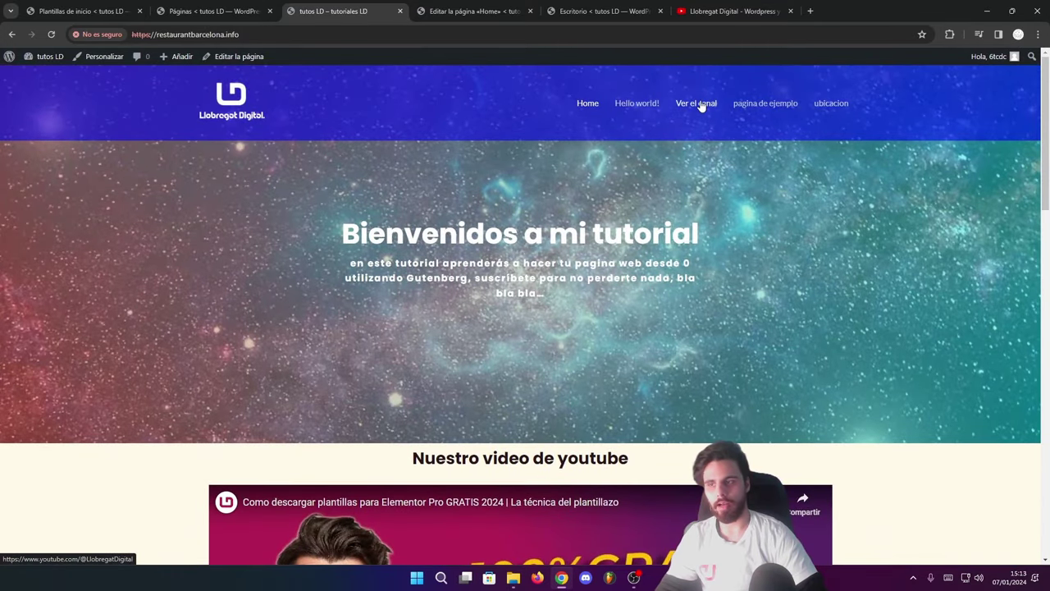
- Test the "Ver el canal" menu link to the YouTube channel and go back to the live home page
{"action": "left_click", "coordinate": [700, 103]}
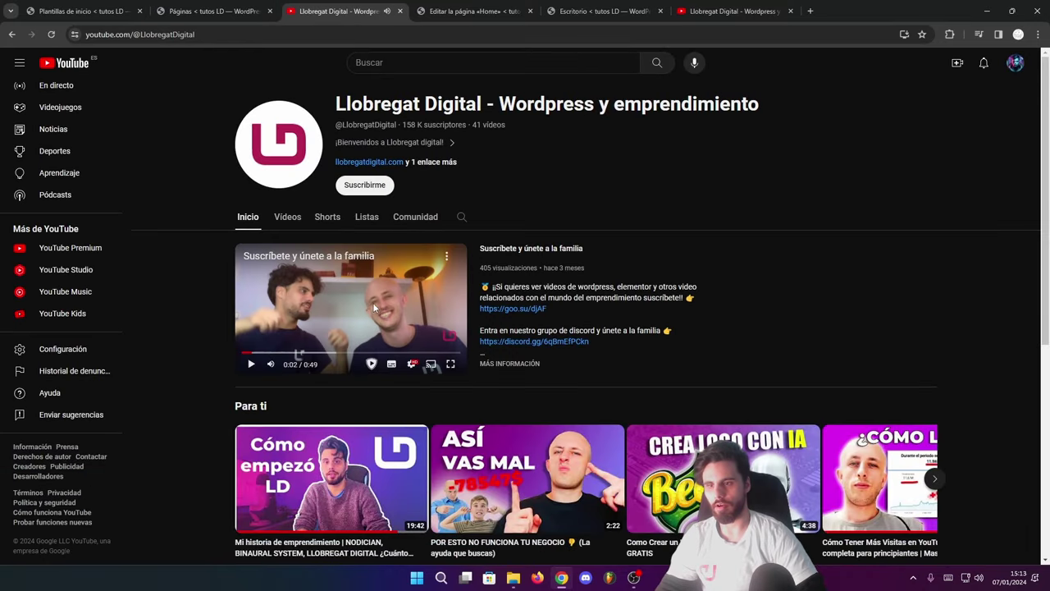
{"action": "left_click", "coordinate": [205, 11]}
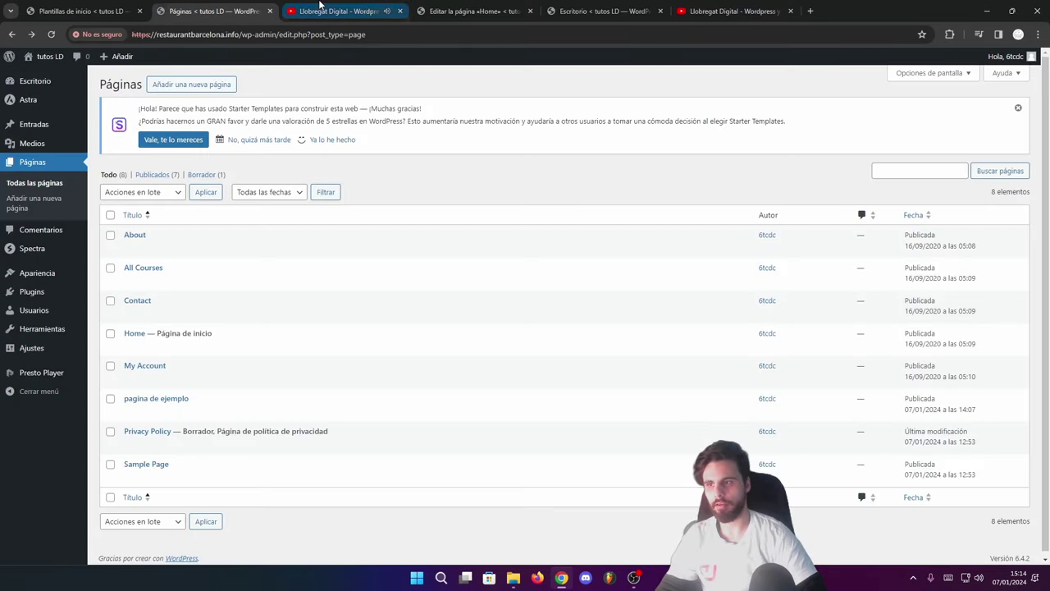
{"action": "left_click", "coordinate": [320, 11]}
{"action": "key", "text": "alt+Left"}
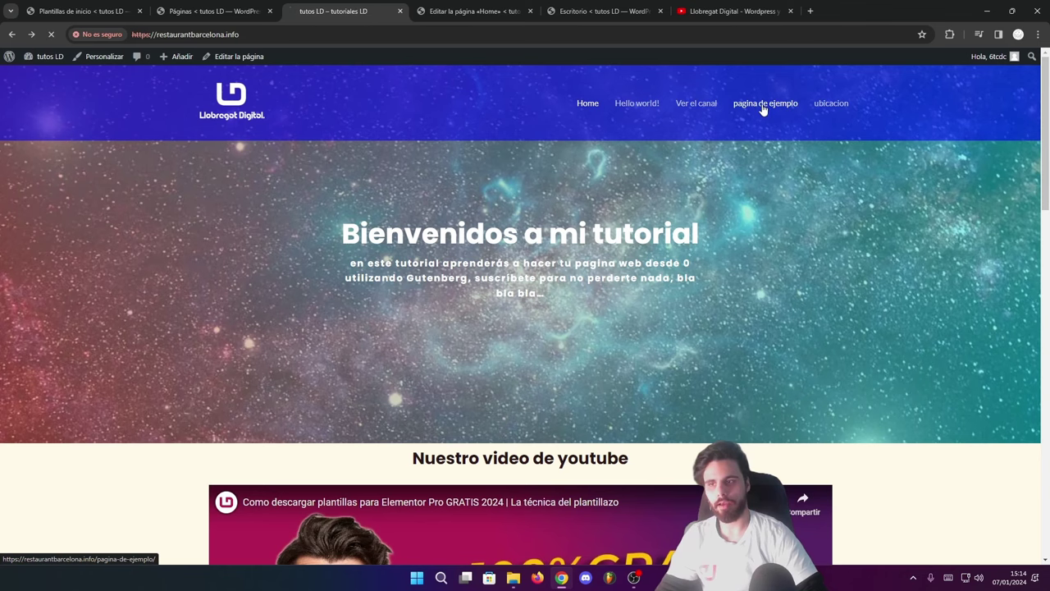
- Test the "pagina de ejemplo" menu link, and from the home page check the "ubicacion" anchor link to the map section
{"action": "left_click", "coordinate": [761, 107]}
{"action": "scroll", "coordinate": [604, 216], "scroll_direction": "down", "scroll_amount": 5}
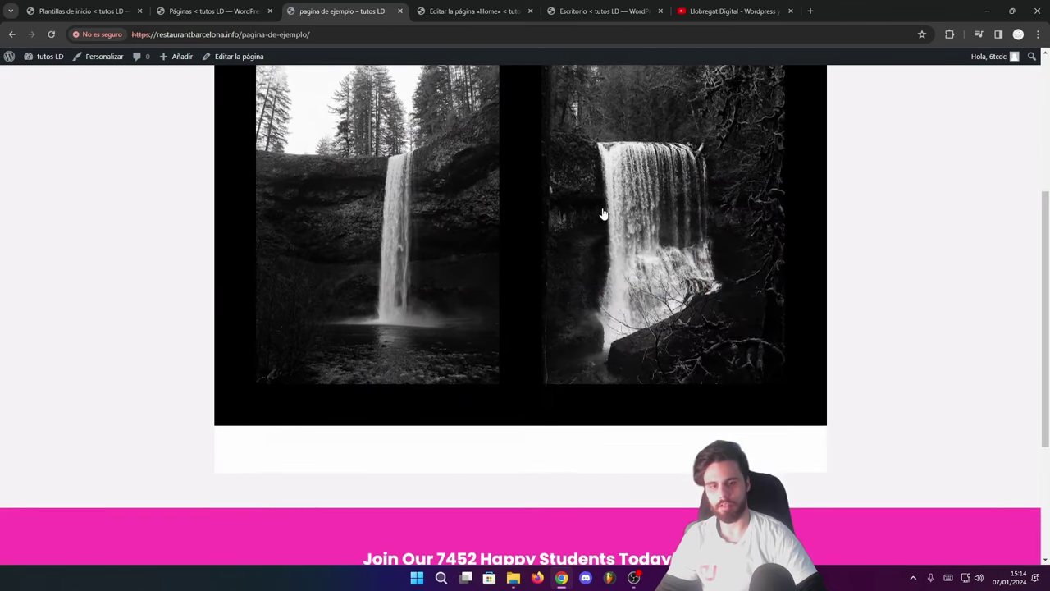
{"action": "scroll", "coordinate": [612, 213], "scroll_direction": "up", "scroll_amount": 5}
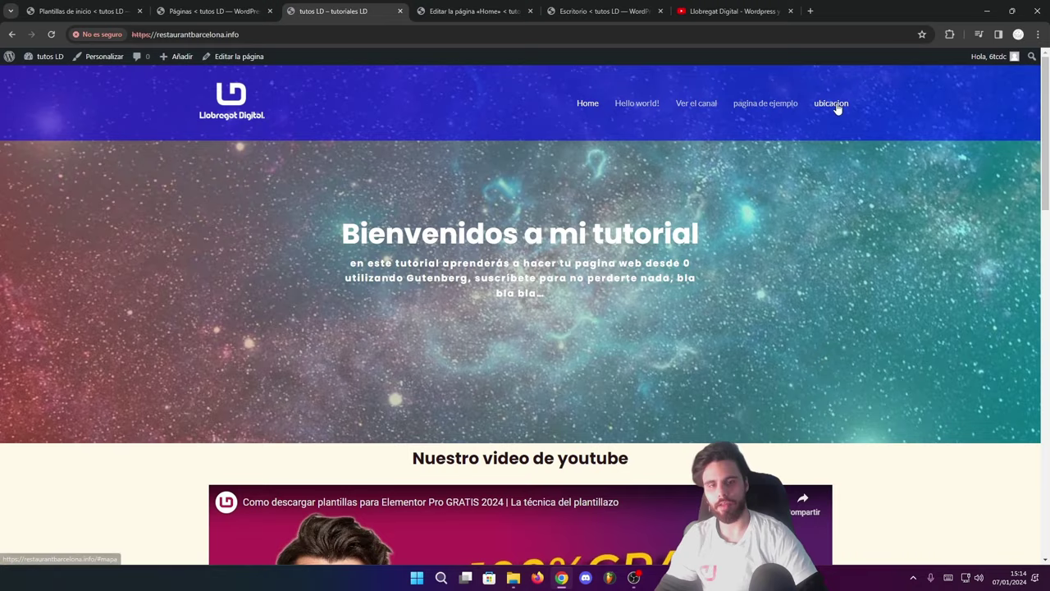
{"action": "left_click", "coordinate": [837, 107]}
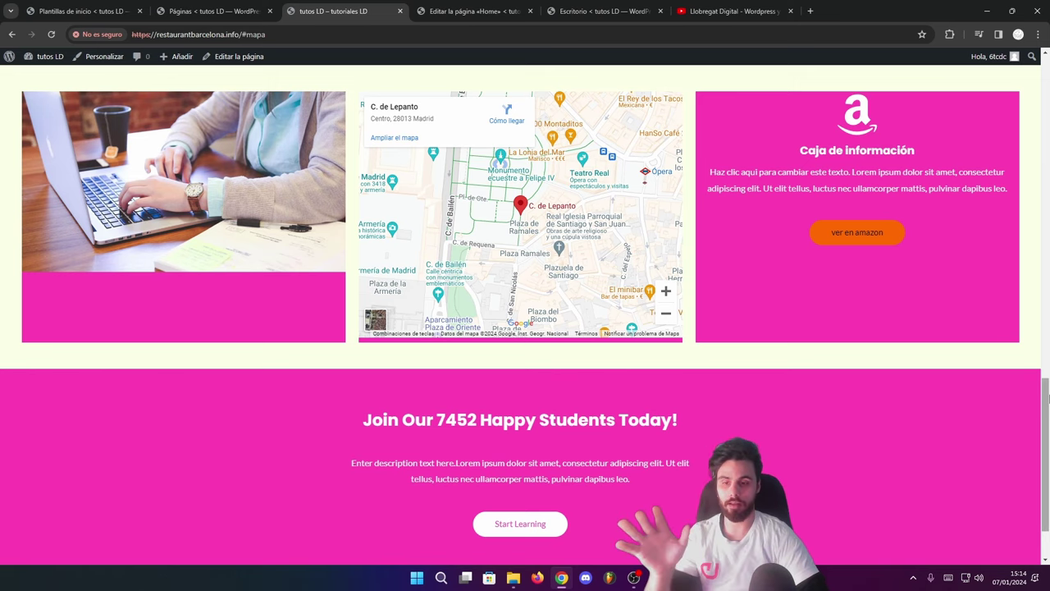
{"action": "scroll", "coordinate": [516, 322], "scroll_direction": "up", "scroll_amount": 15}
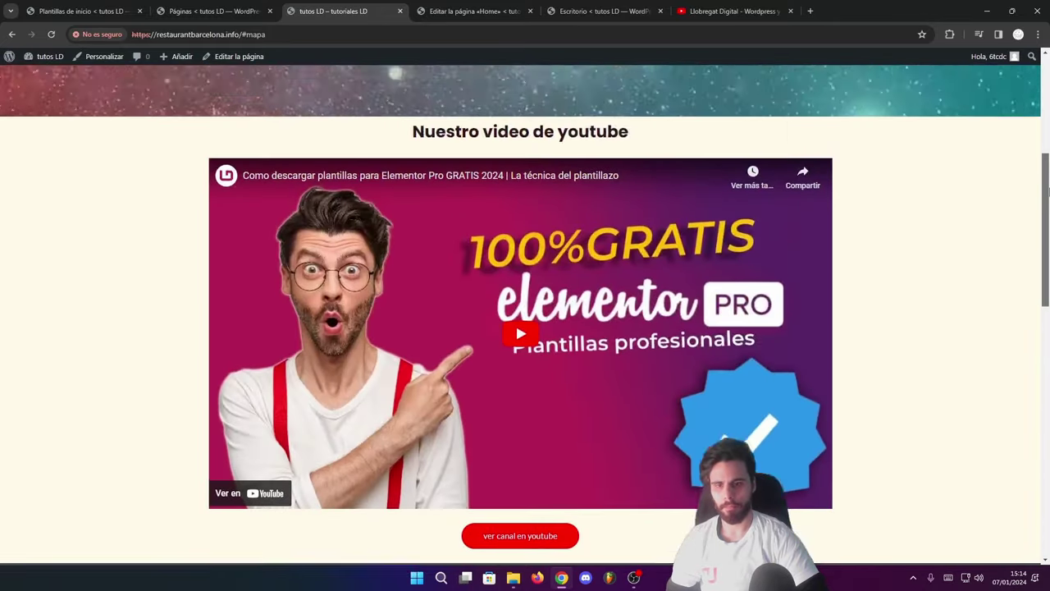